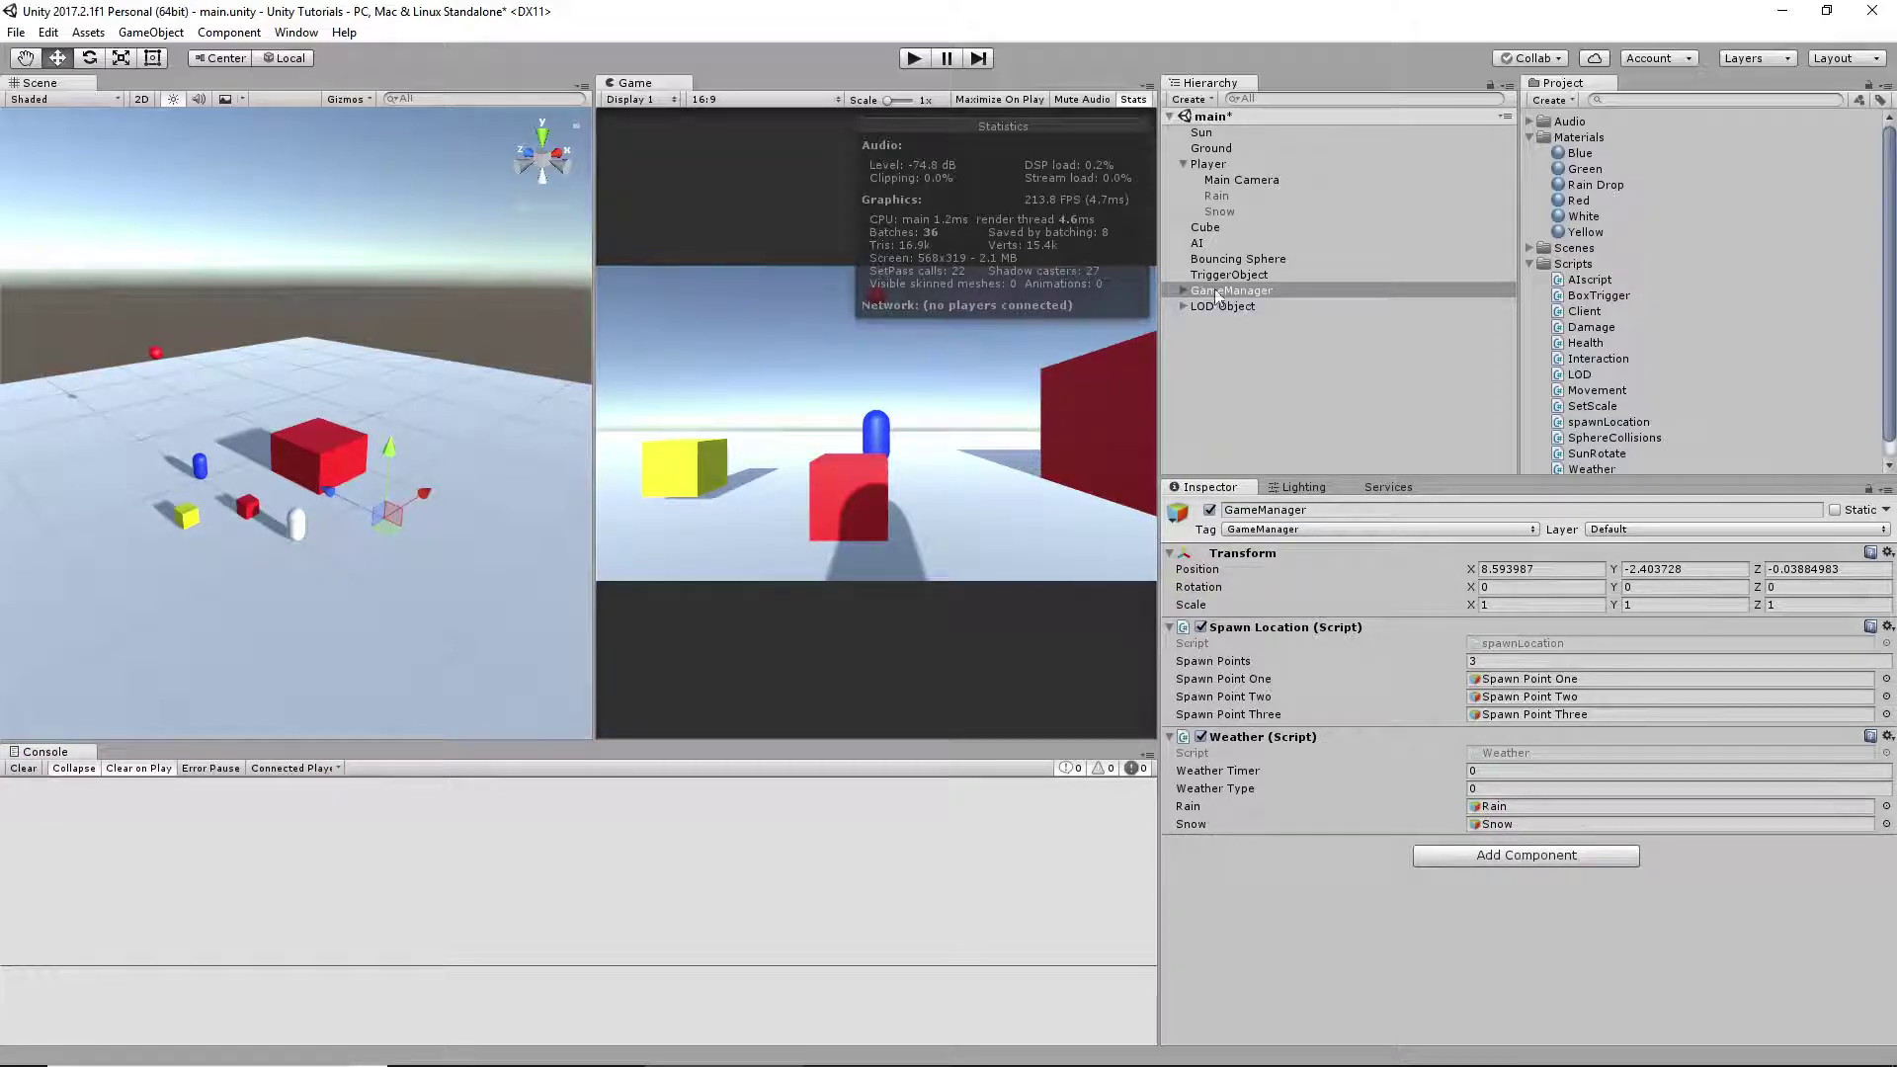
# - Activate the Rain object under Player so its particle effect plays
pyautogui.click(1220, 195)
pyautogui.click(1217, 211)
pyautogui.click(1235, 180)
pyautogui.click(1225, 196)
pyautogui.scroll(-3, 1238, 633)
pyautogui.scroll(3, 1241, 581)
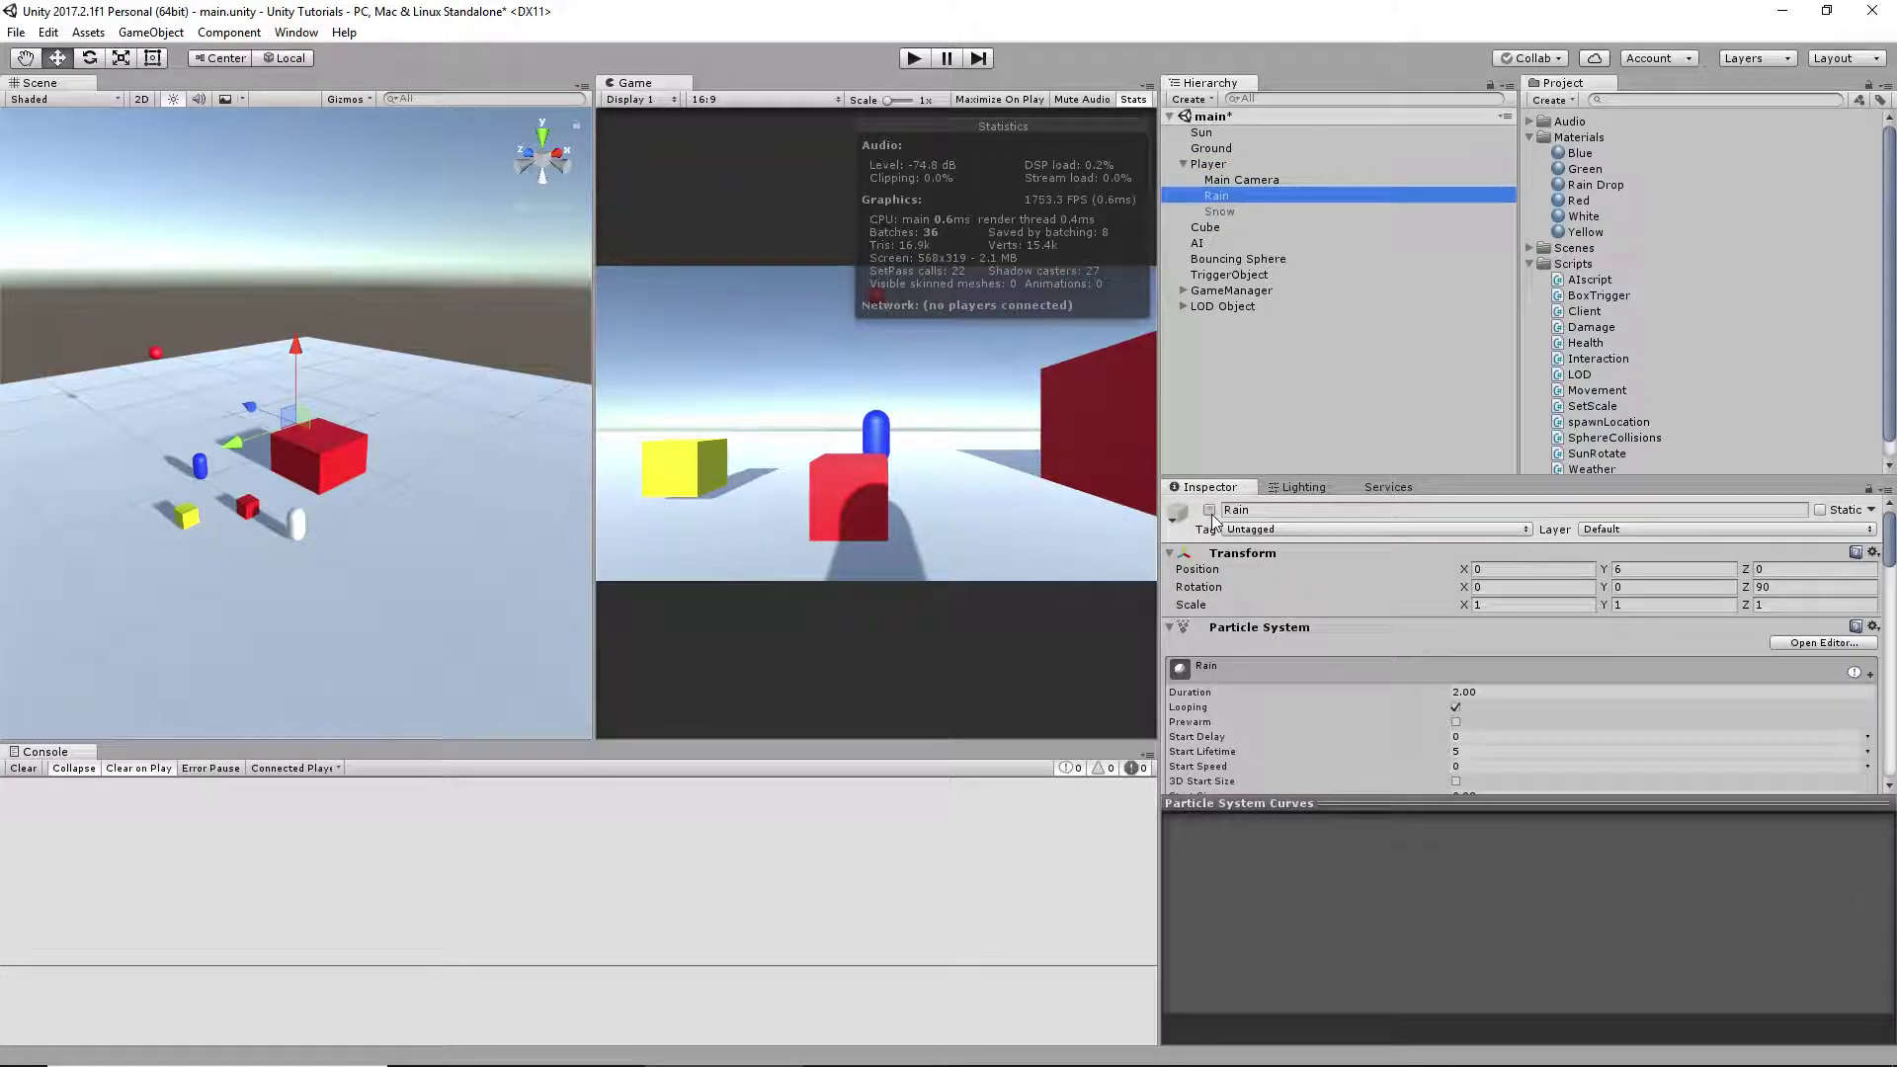
pyautogui.click(1209, 510)
pyautogui.scroll(-3, 1240, 622)
pyautogui.scroll(3, 1286, 624)
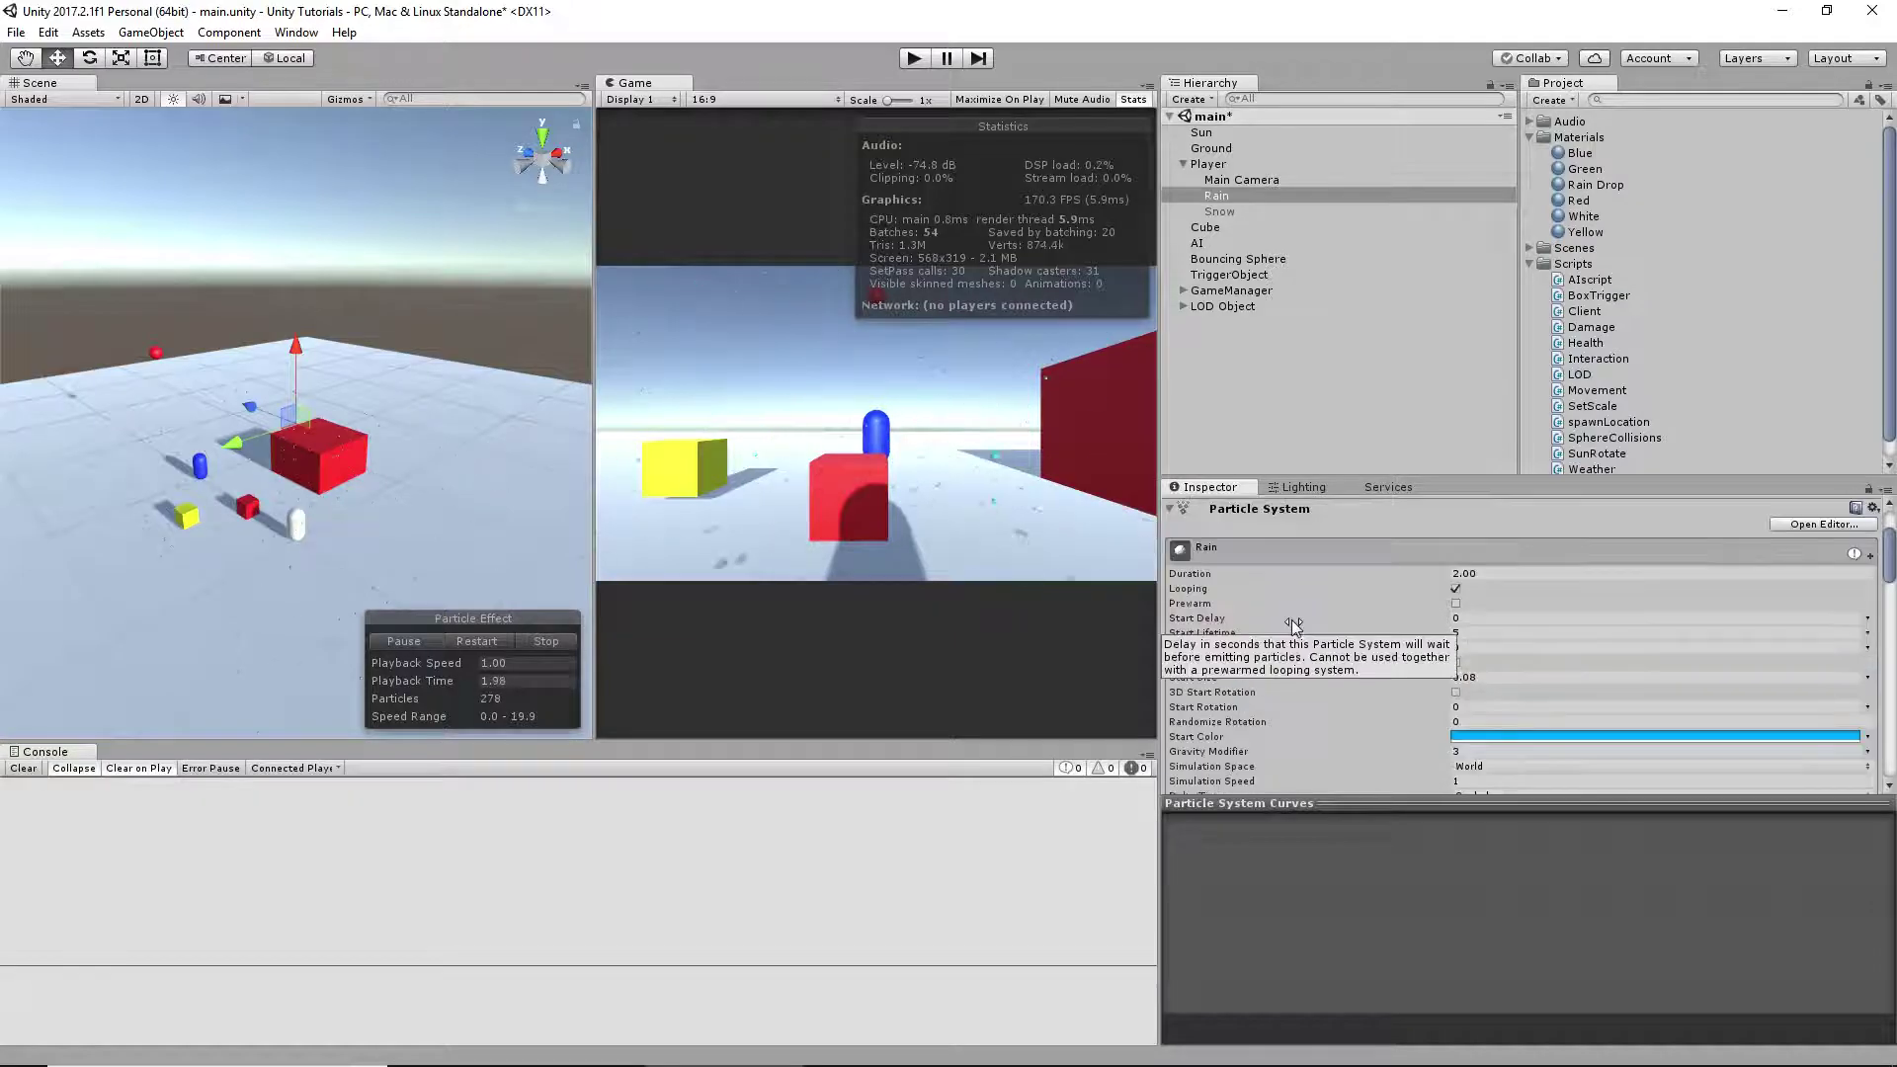
# - Collapse Rain's main particle settings and examine its Renderer module and the Rain Drop material settings
pyautogui.click(1274, 547)
pyautogui.scroll(-3, 1236, 599)
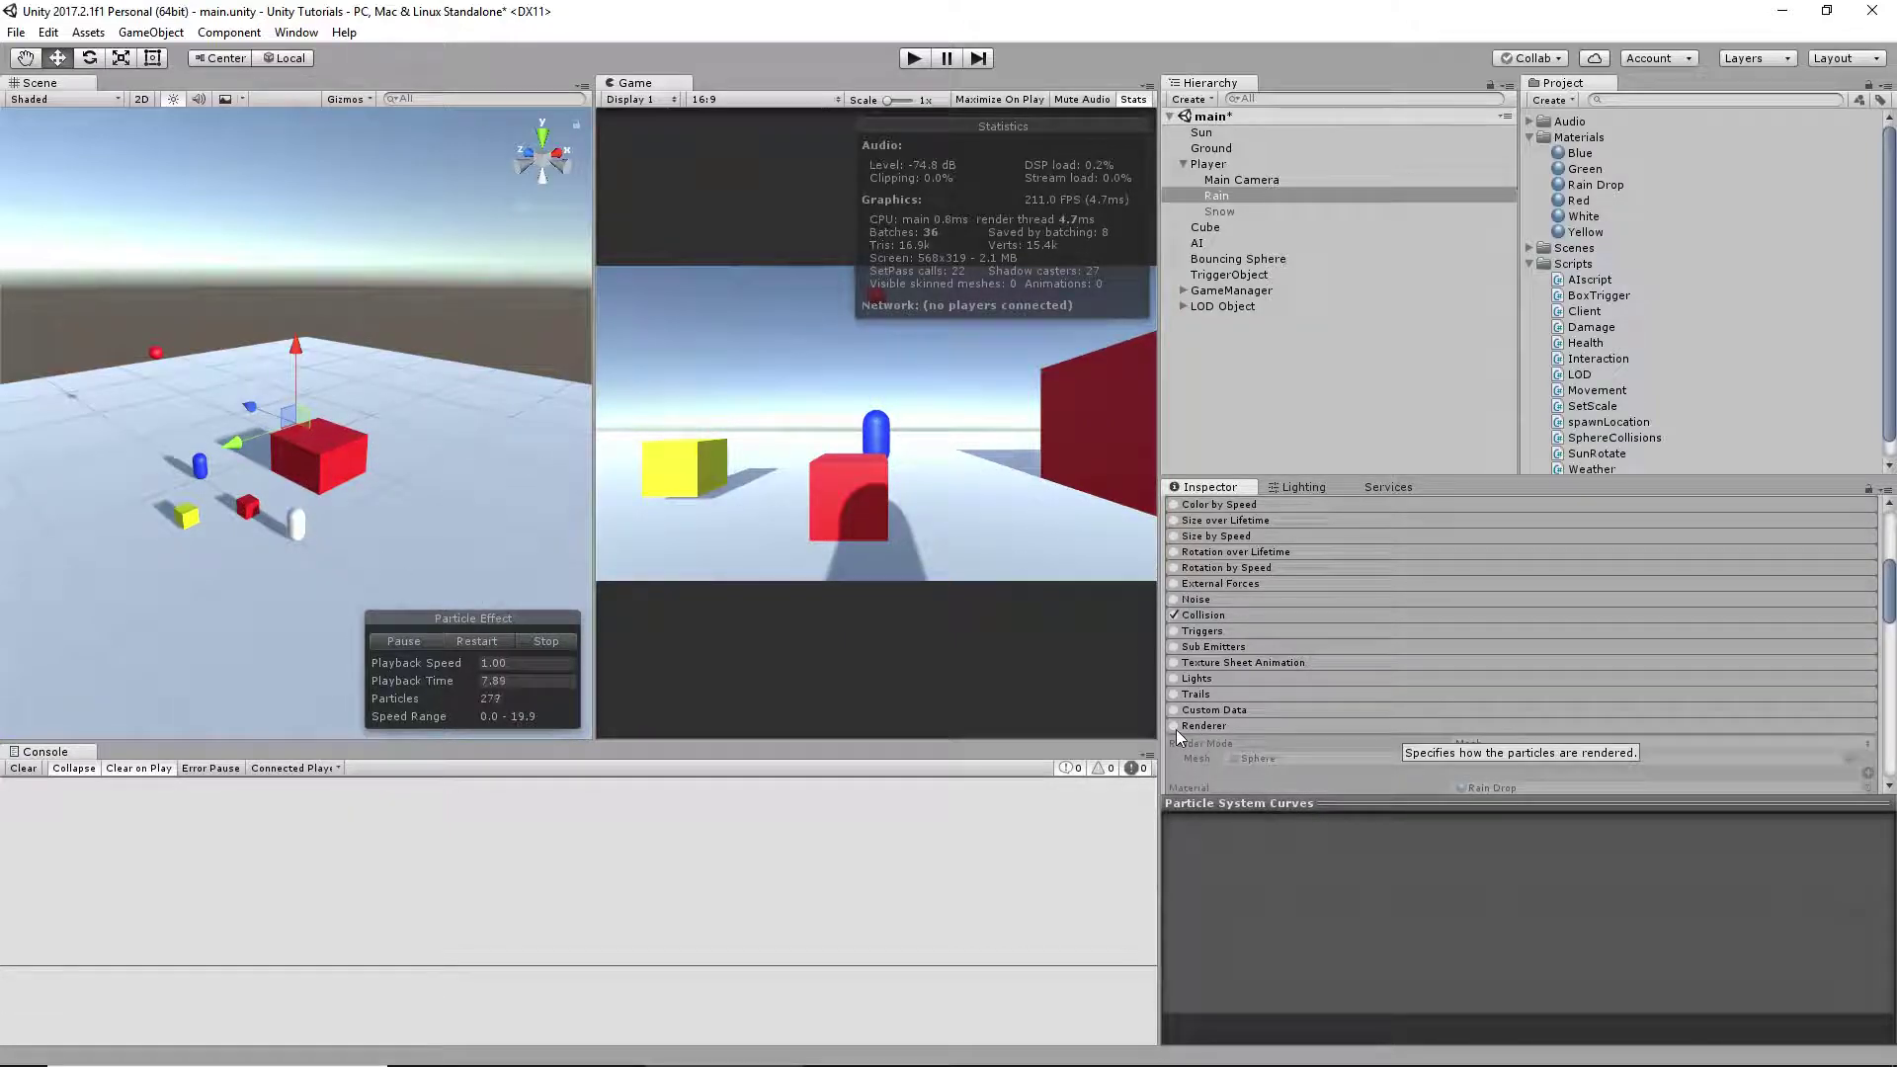
pyautogui.scroll(-3, 1245, 682)
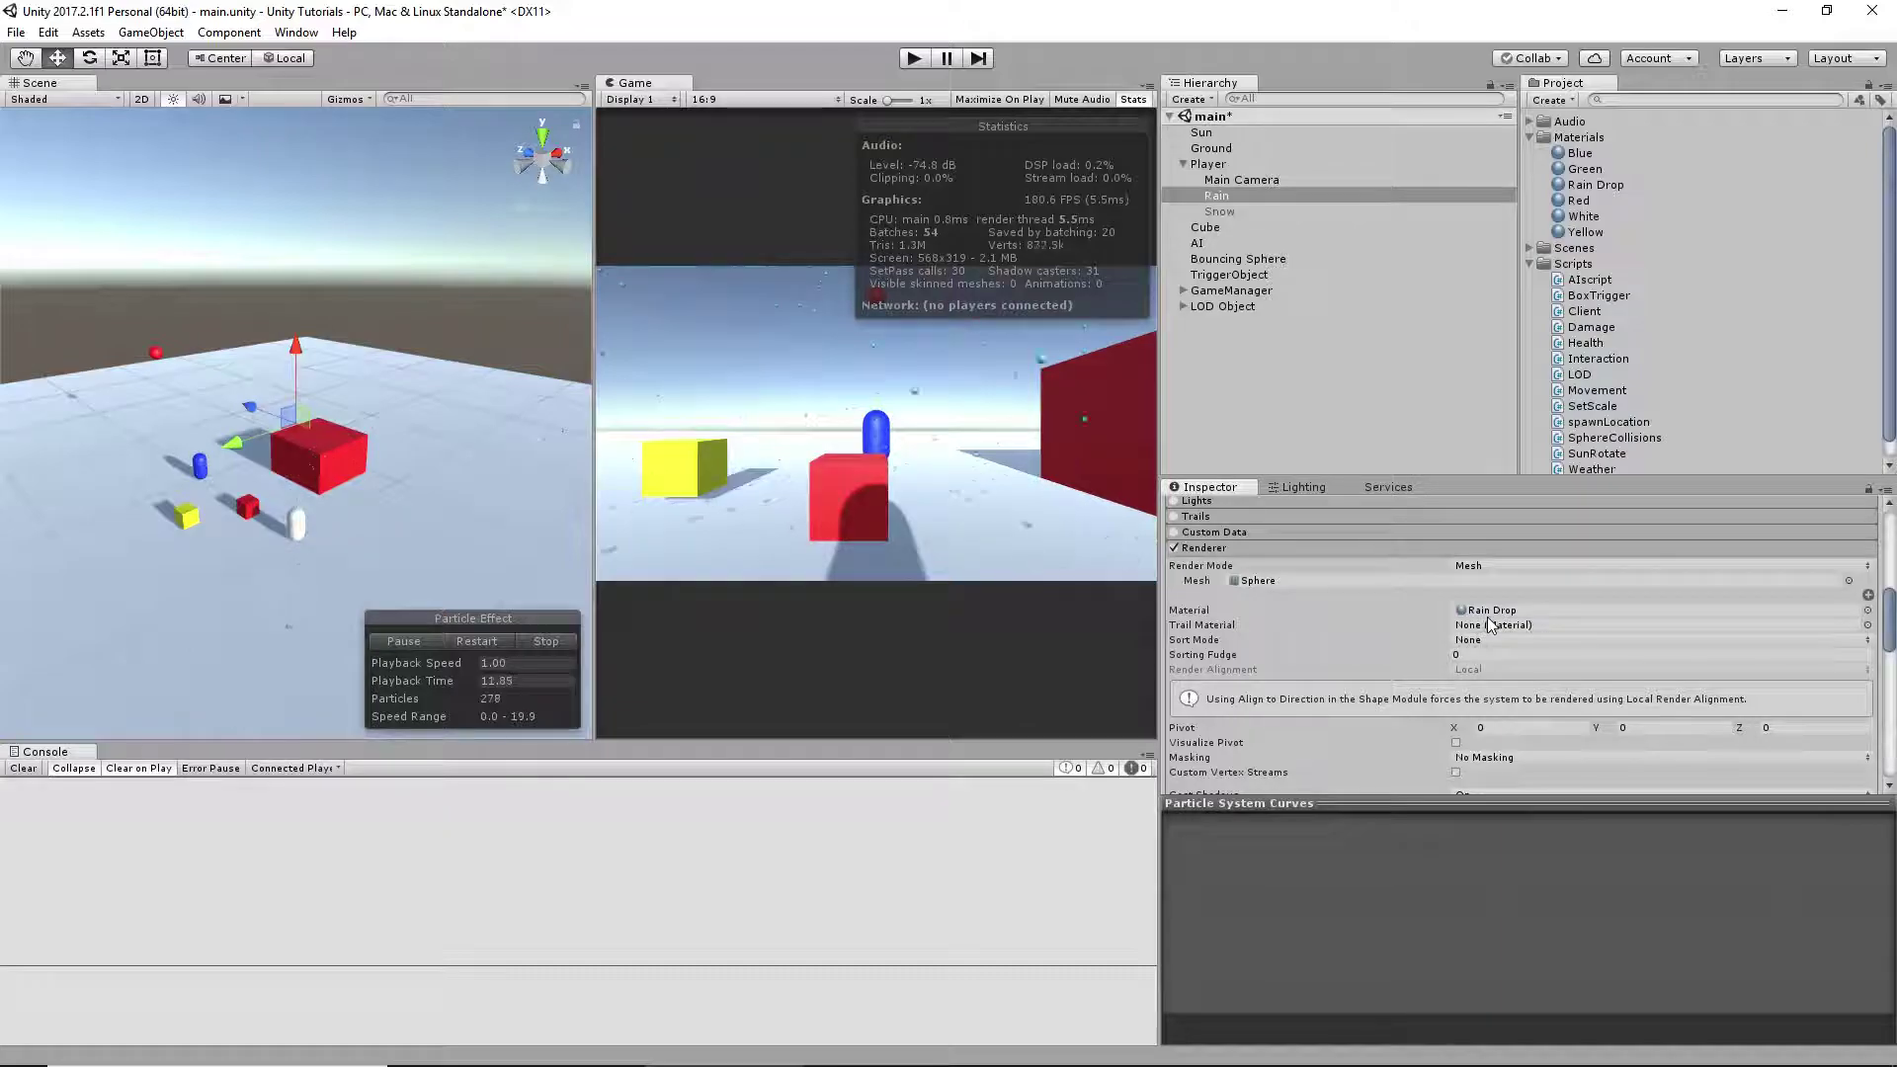
pyautogui.click(1223, 551)
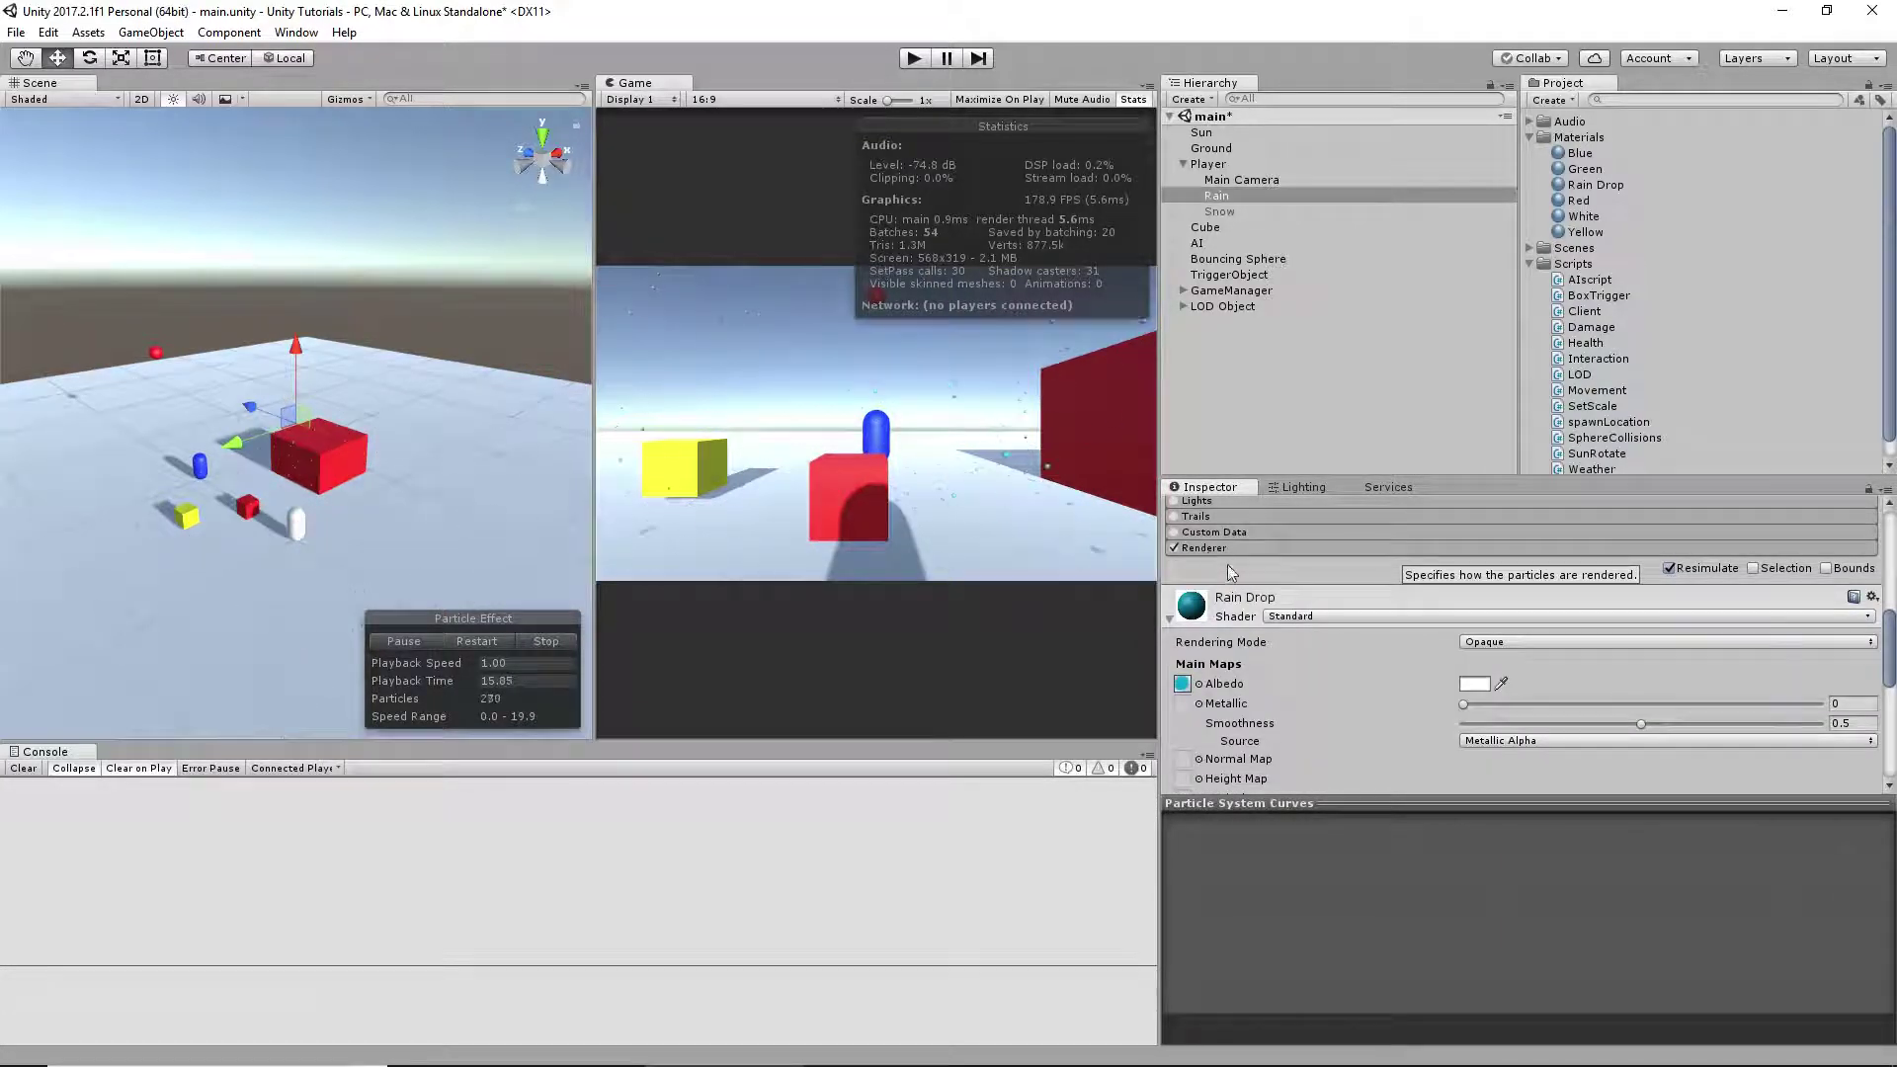
pyautogui.scroll(2, 1227, 565)
pyautogui.scroll(-3, 1225, 583)
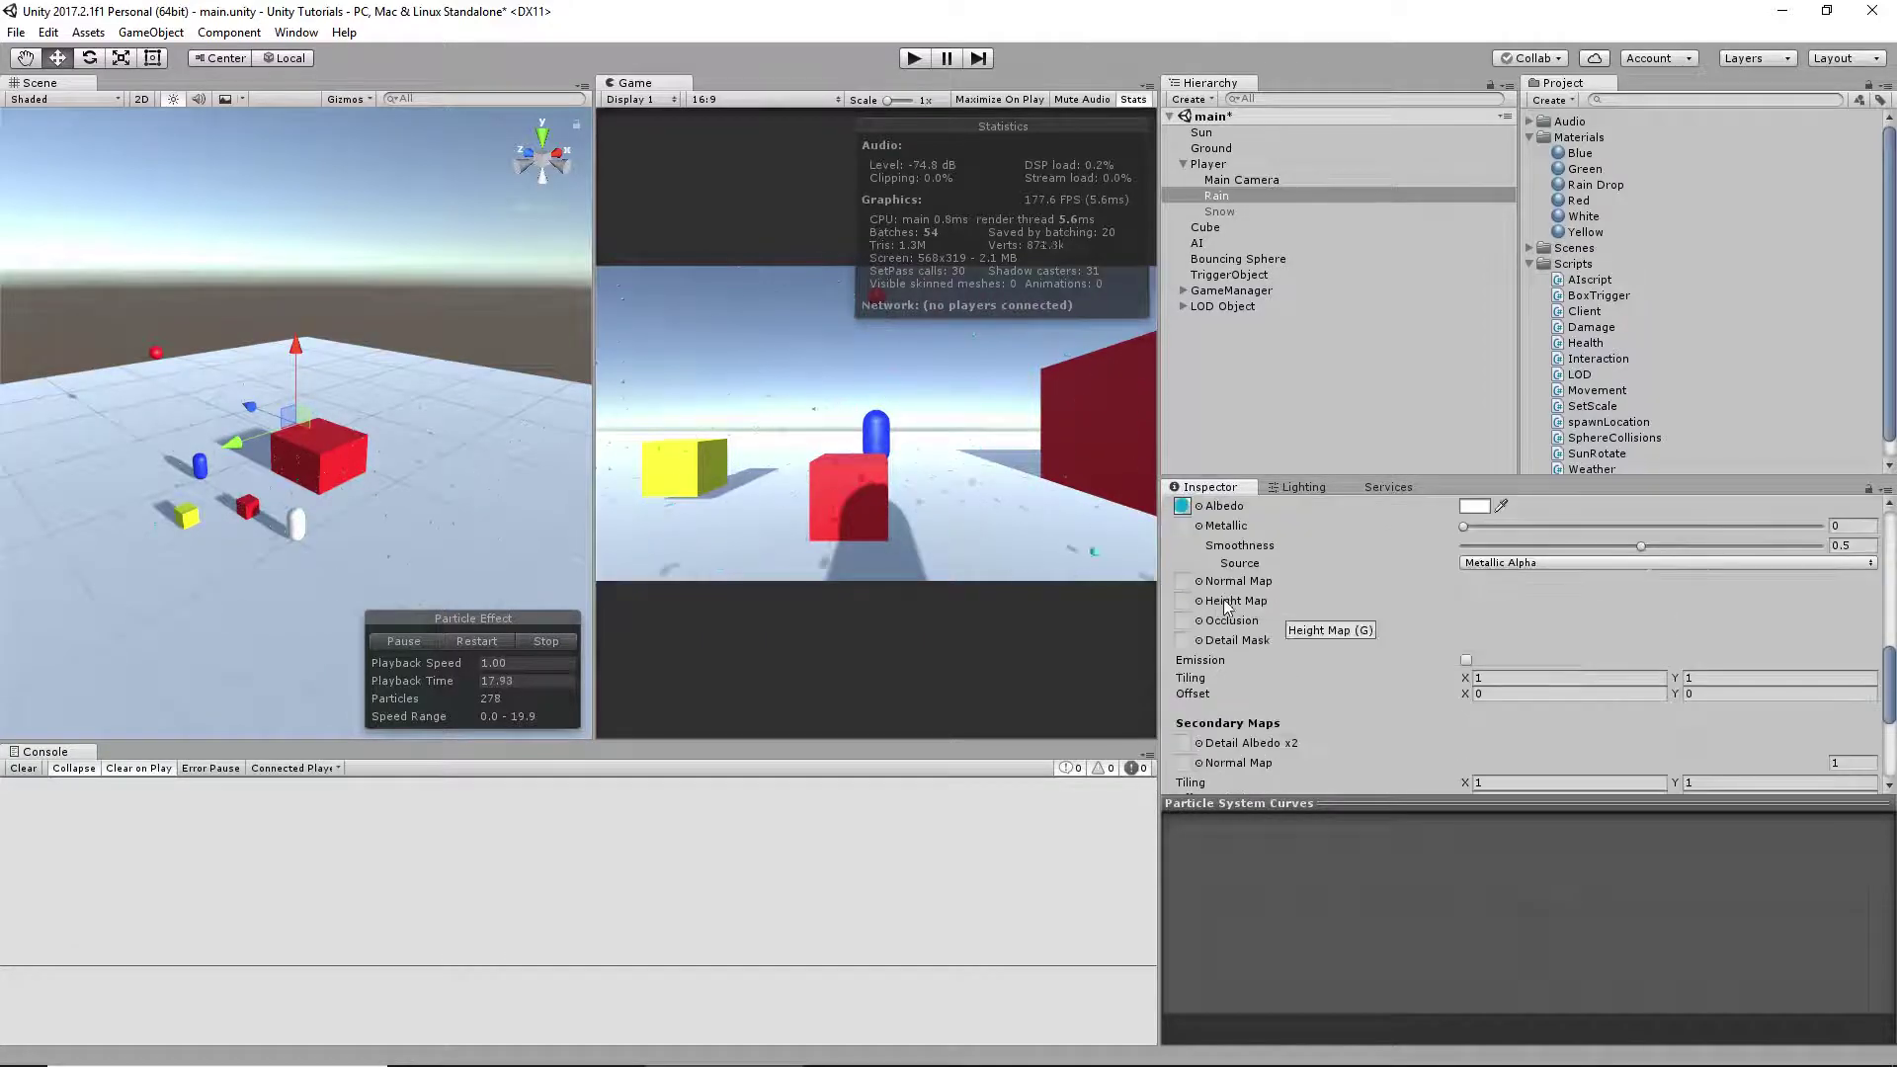
pyautogui.scroll(3, 1188, 554)
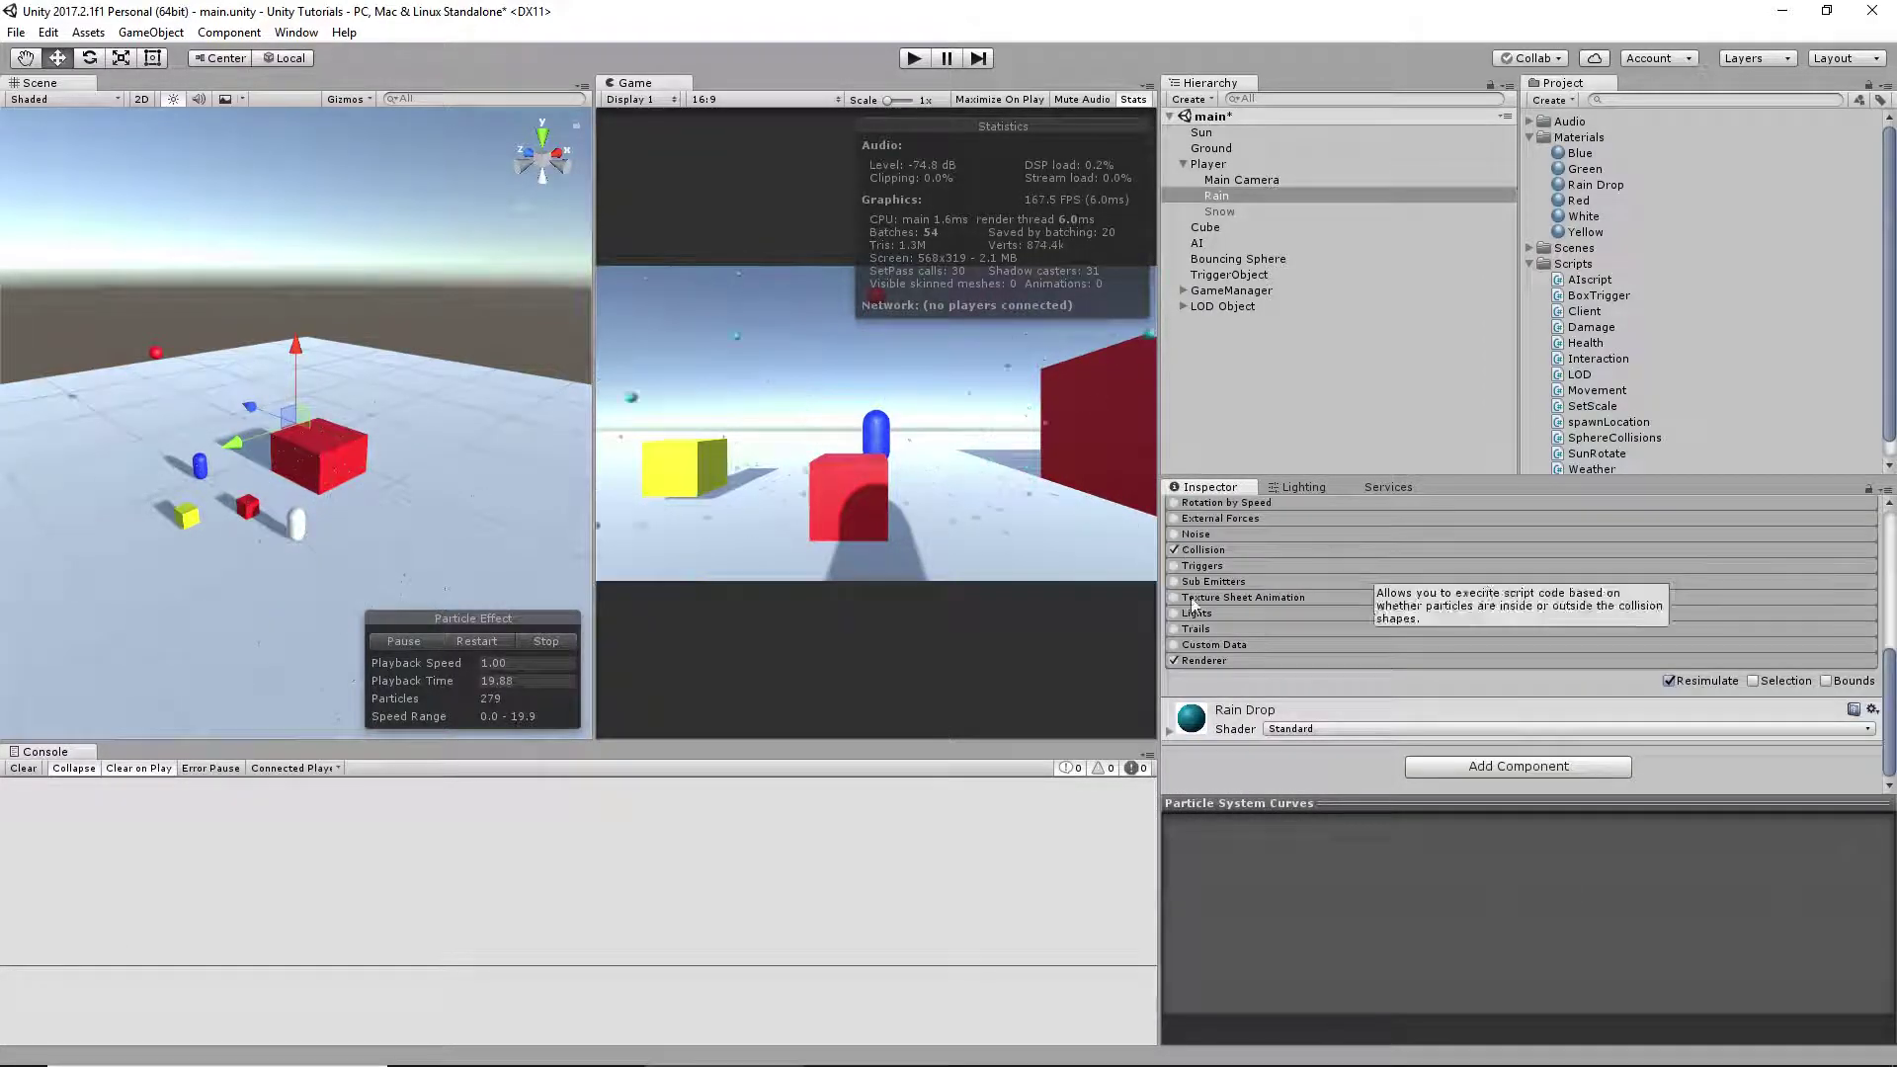
# - Set the Rain Drop material's rendering mode to Transparent and inspect the drops up close in the Game view
pyautogui.click(1594, 184)
pyautogui.moveTo(1467, 918); pyautogui.dragTo(1620, 939)
pyautogui.scroll(2, 1550, 551)
pyautogui.scroll(5, 1549, 549)
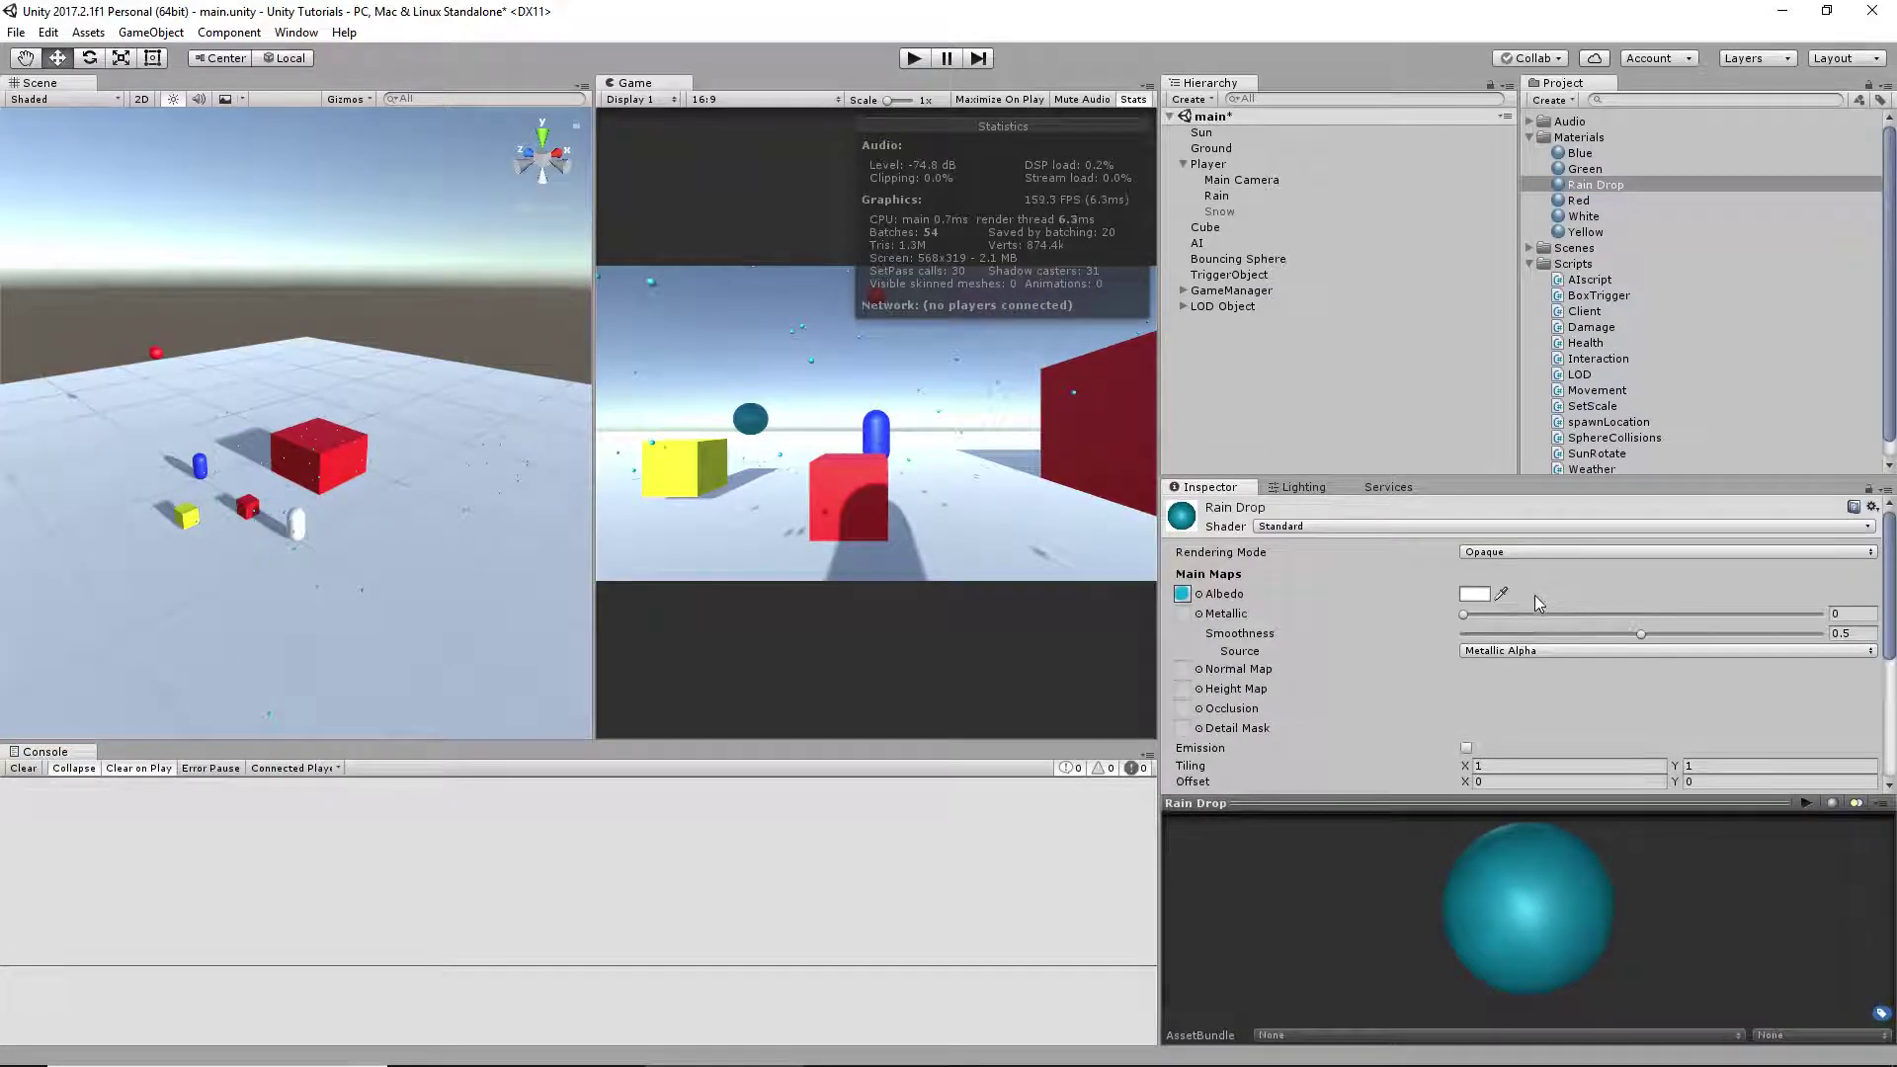
pyautogui.click(1510, 559)
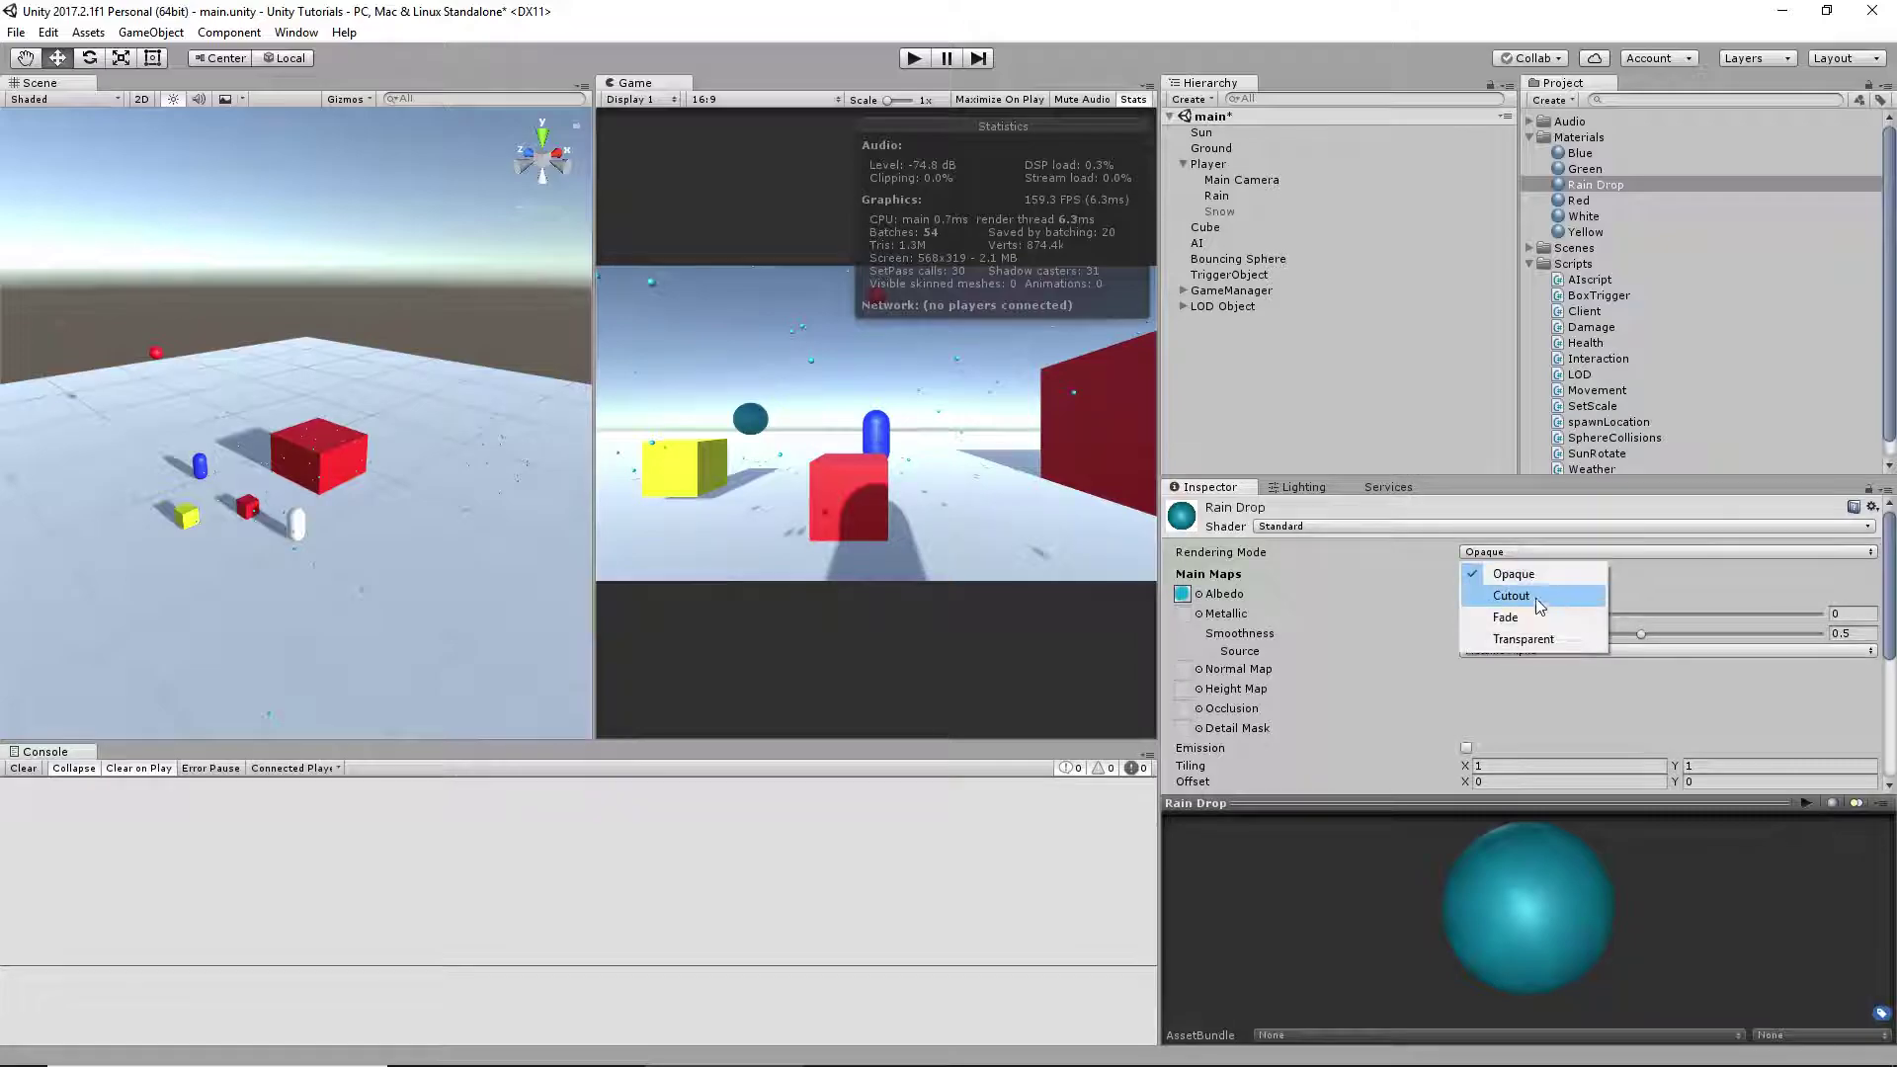
pyautogui.click(1530, 650)
pyautogui.moveTo(1494, 893); pyautogui.dragTo(1530, 874)
pyautogui.scroll(8, 779, 324)
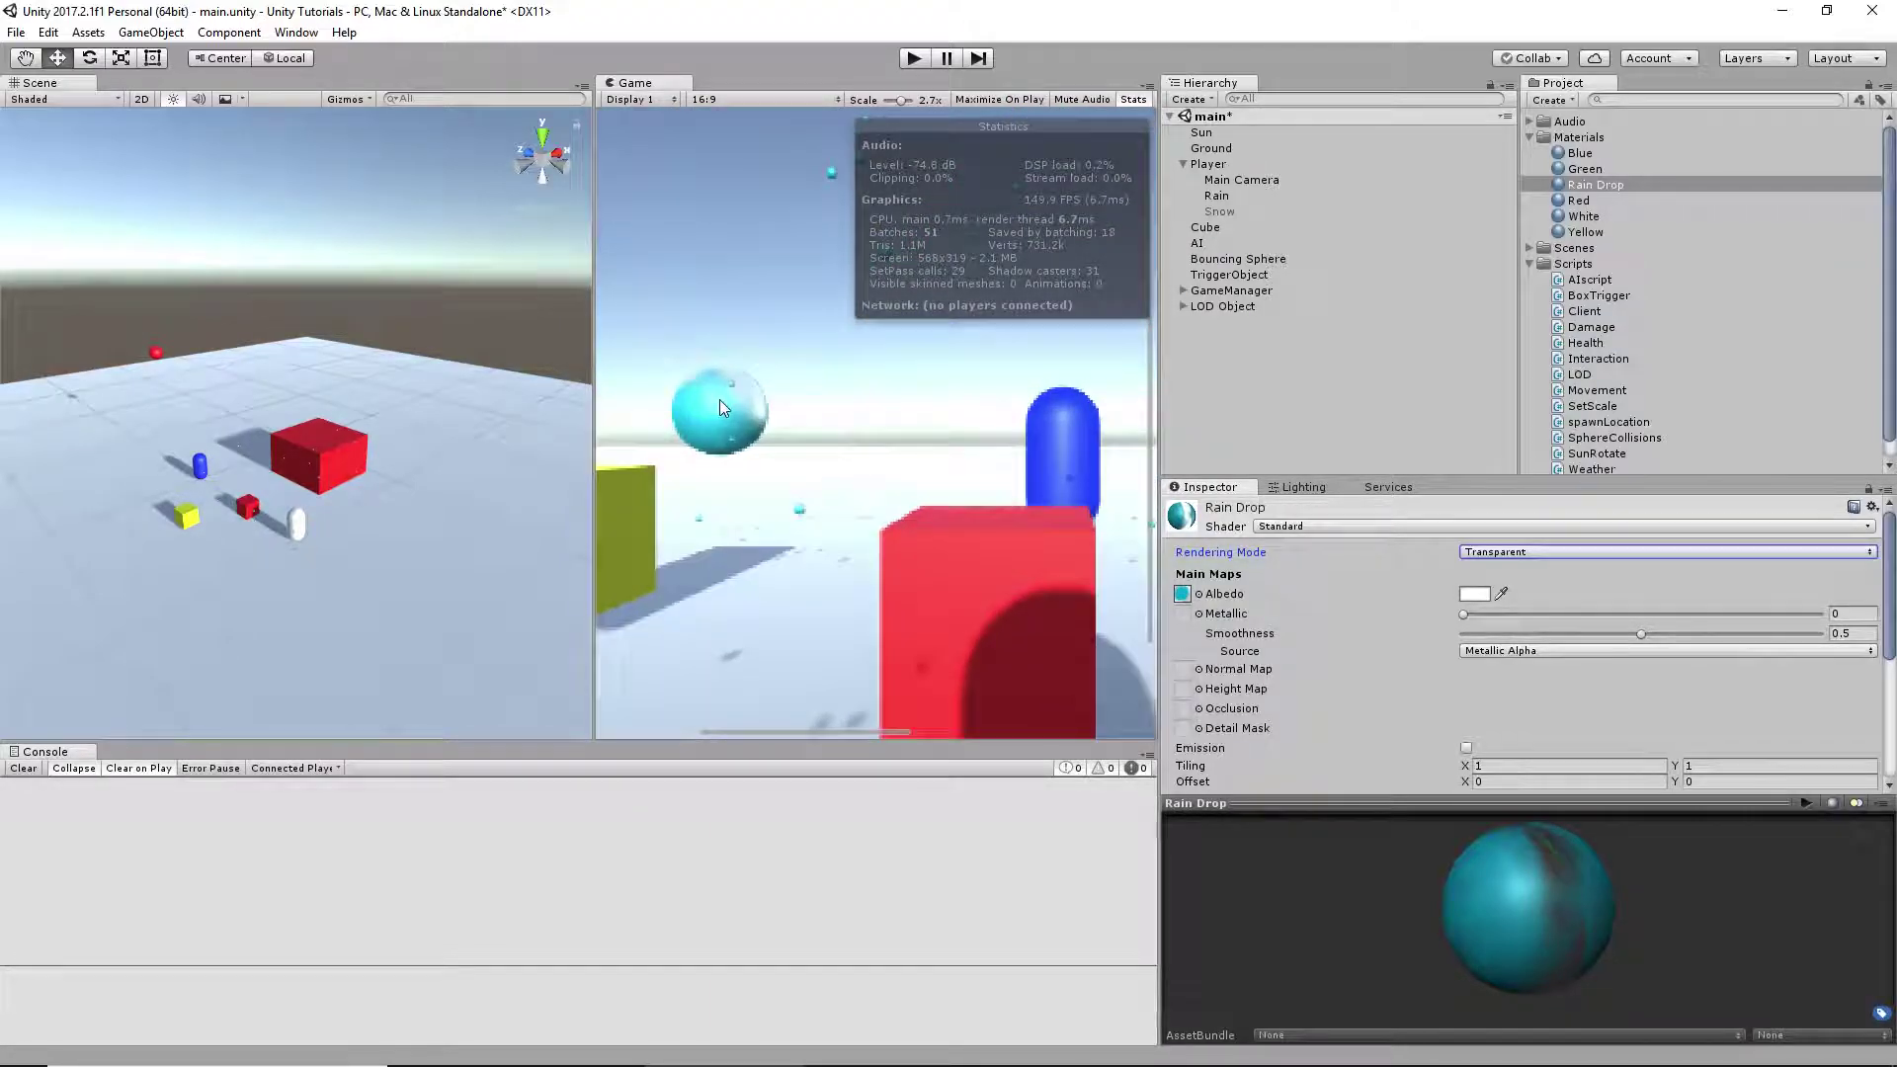
pyautogui.scroll(1, 741, 428)
pyautogui.scroll(-9, 741, 428)
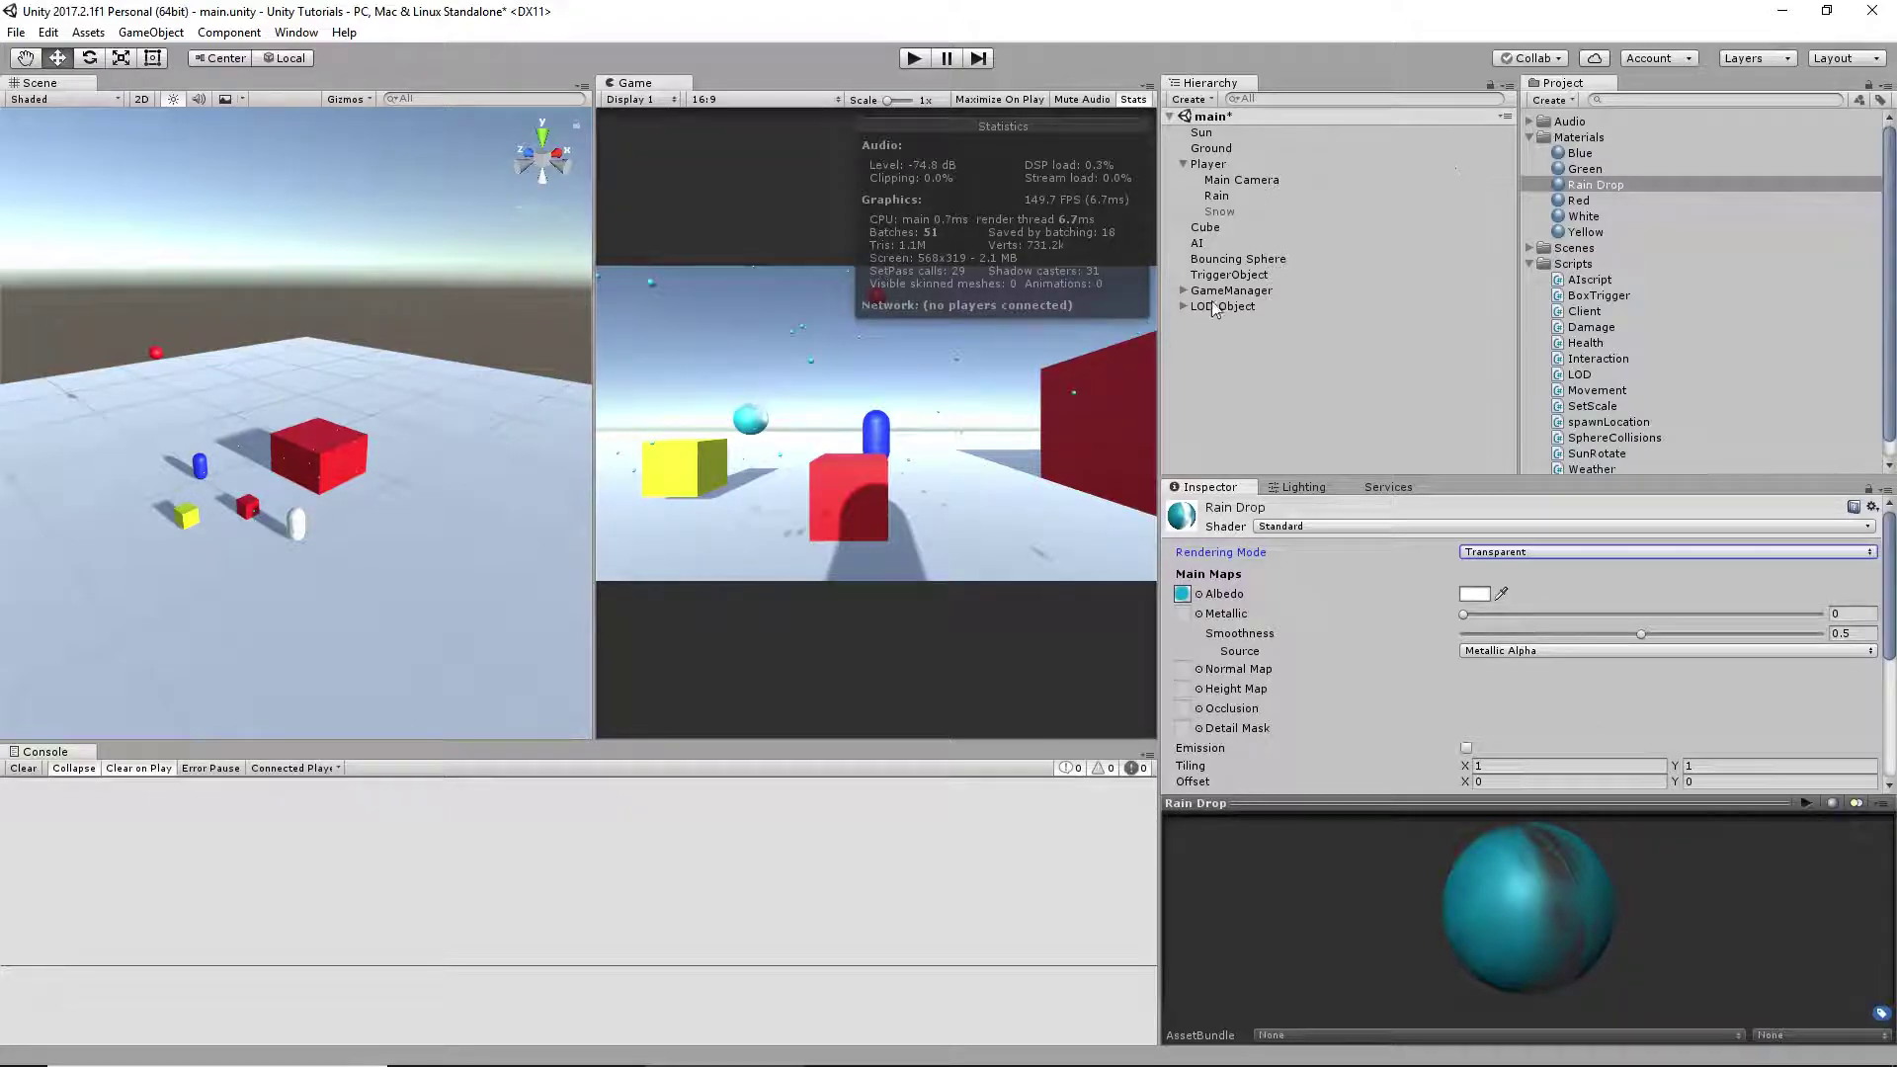
# - Examine Rain's Emission settings, and compare the rendering statistics with the Rain object deactivated and reactivated
pyautogui.click(1225, 197)
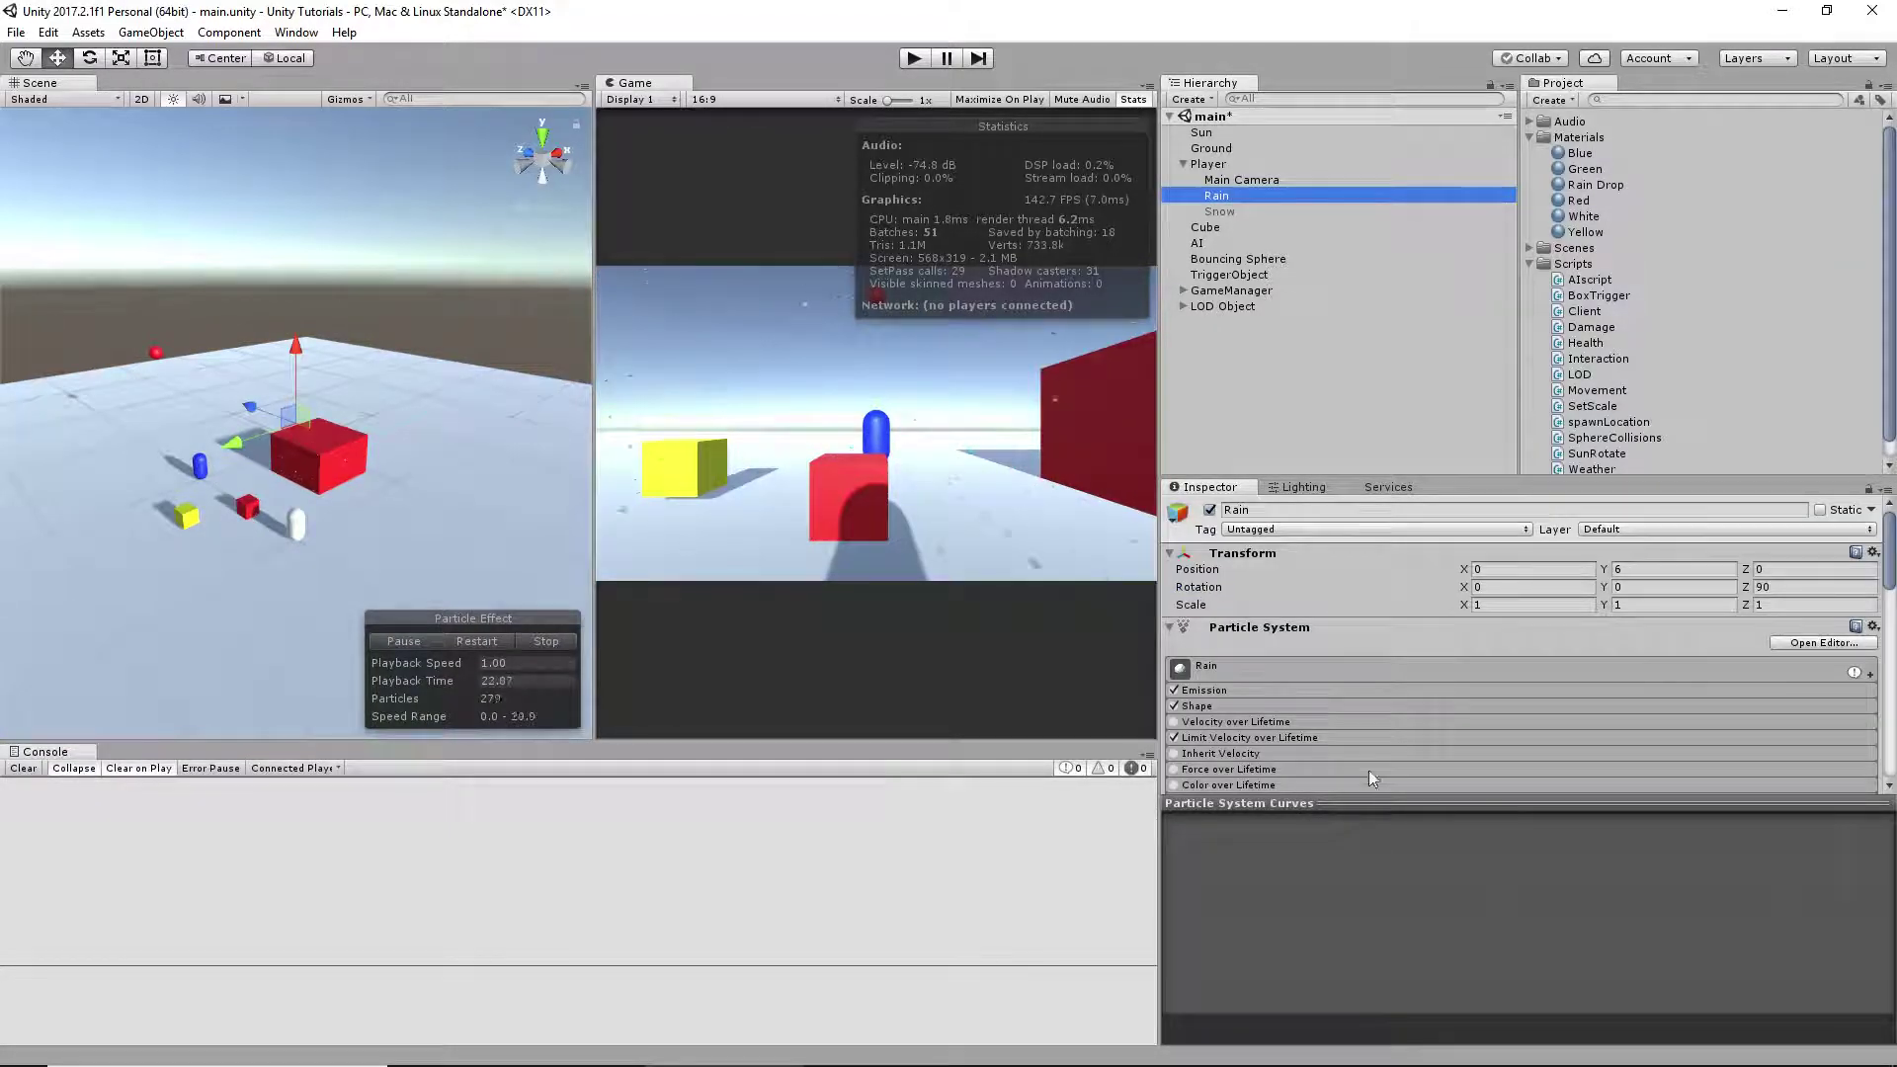
pyautogui.scroll(-5, 1271, 701)
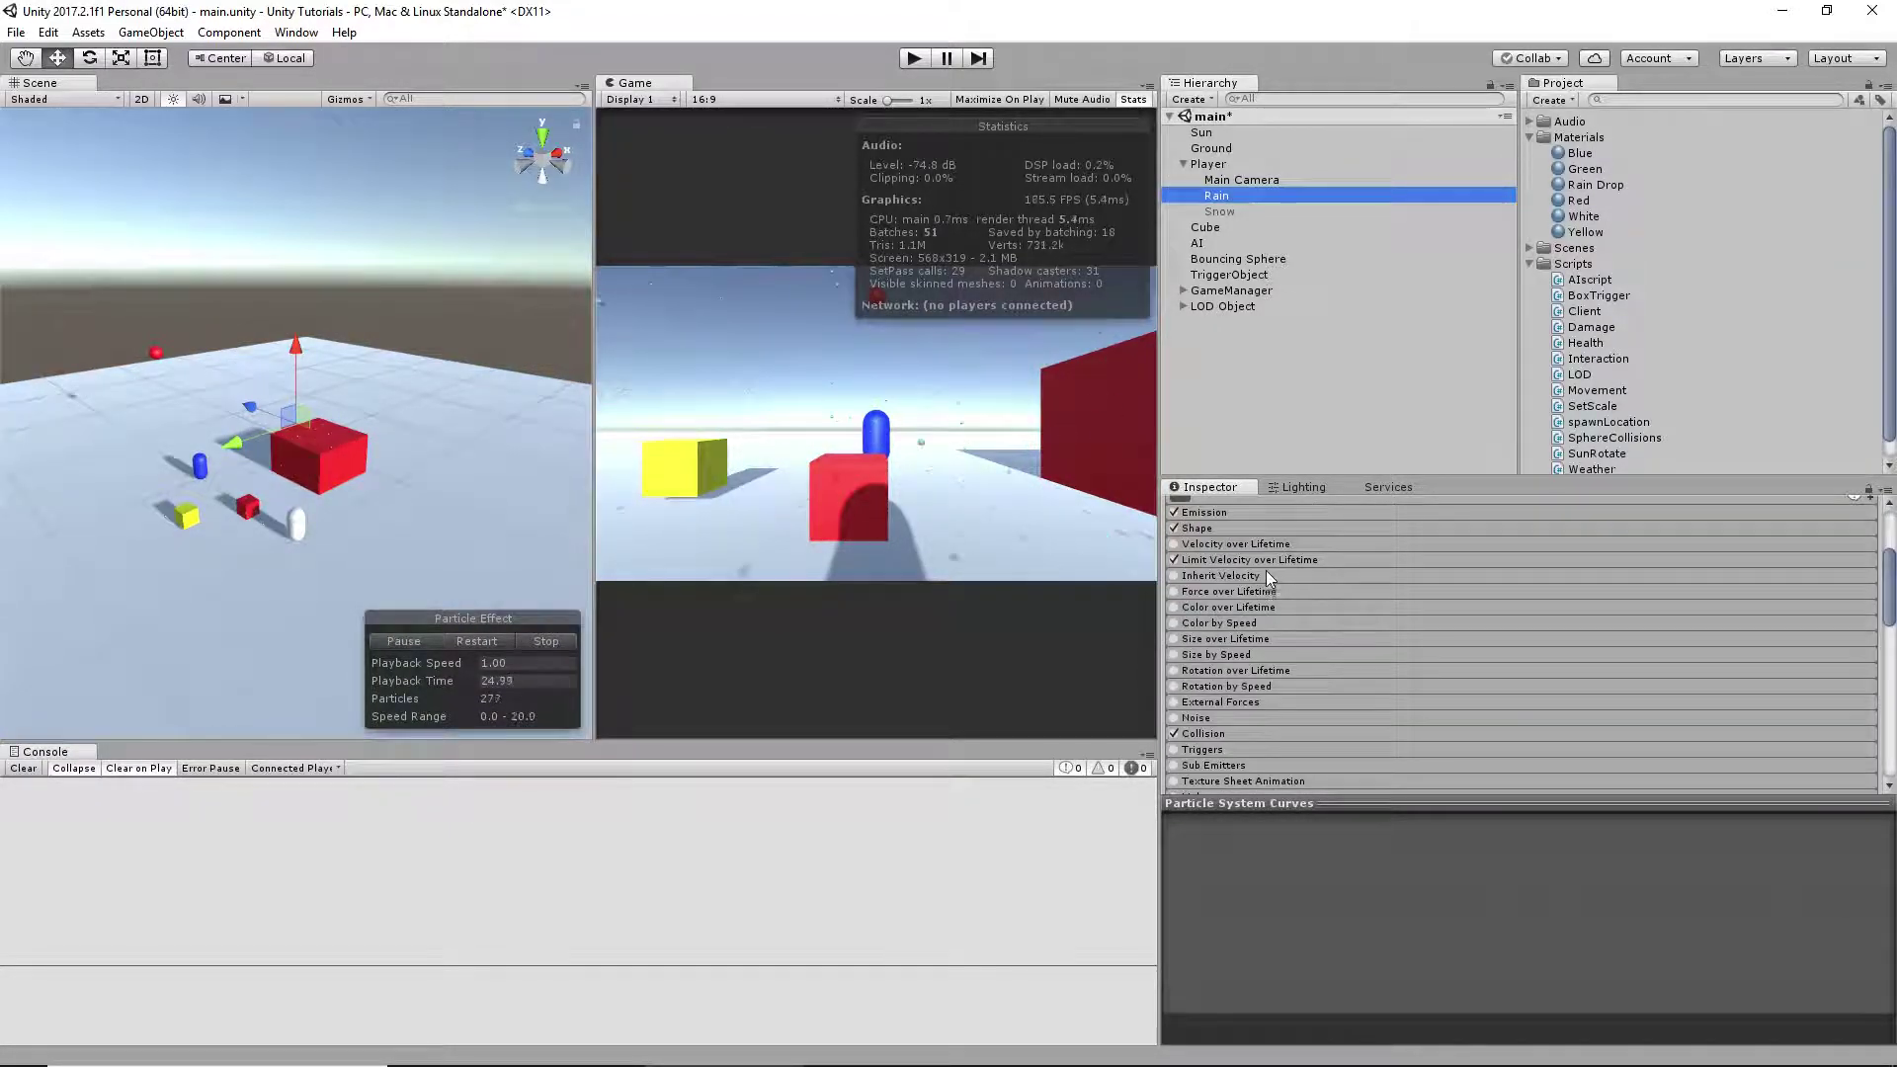
pyautogui.click(1217, 514)
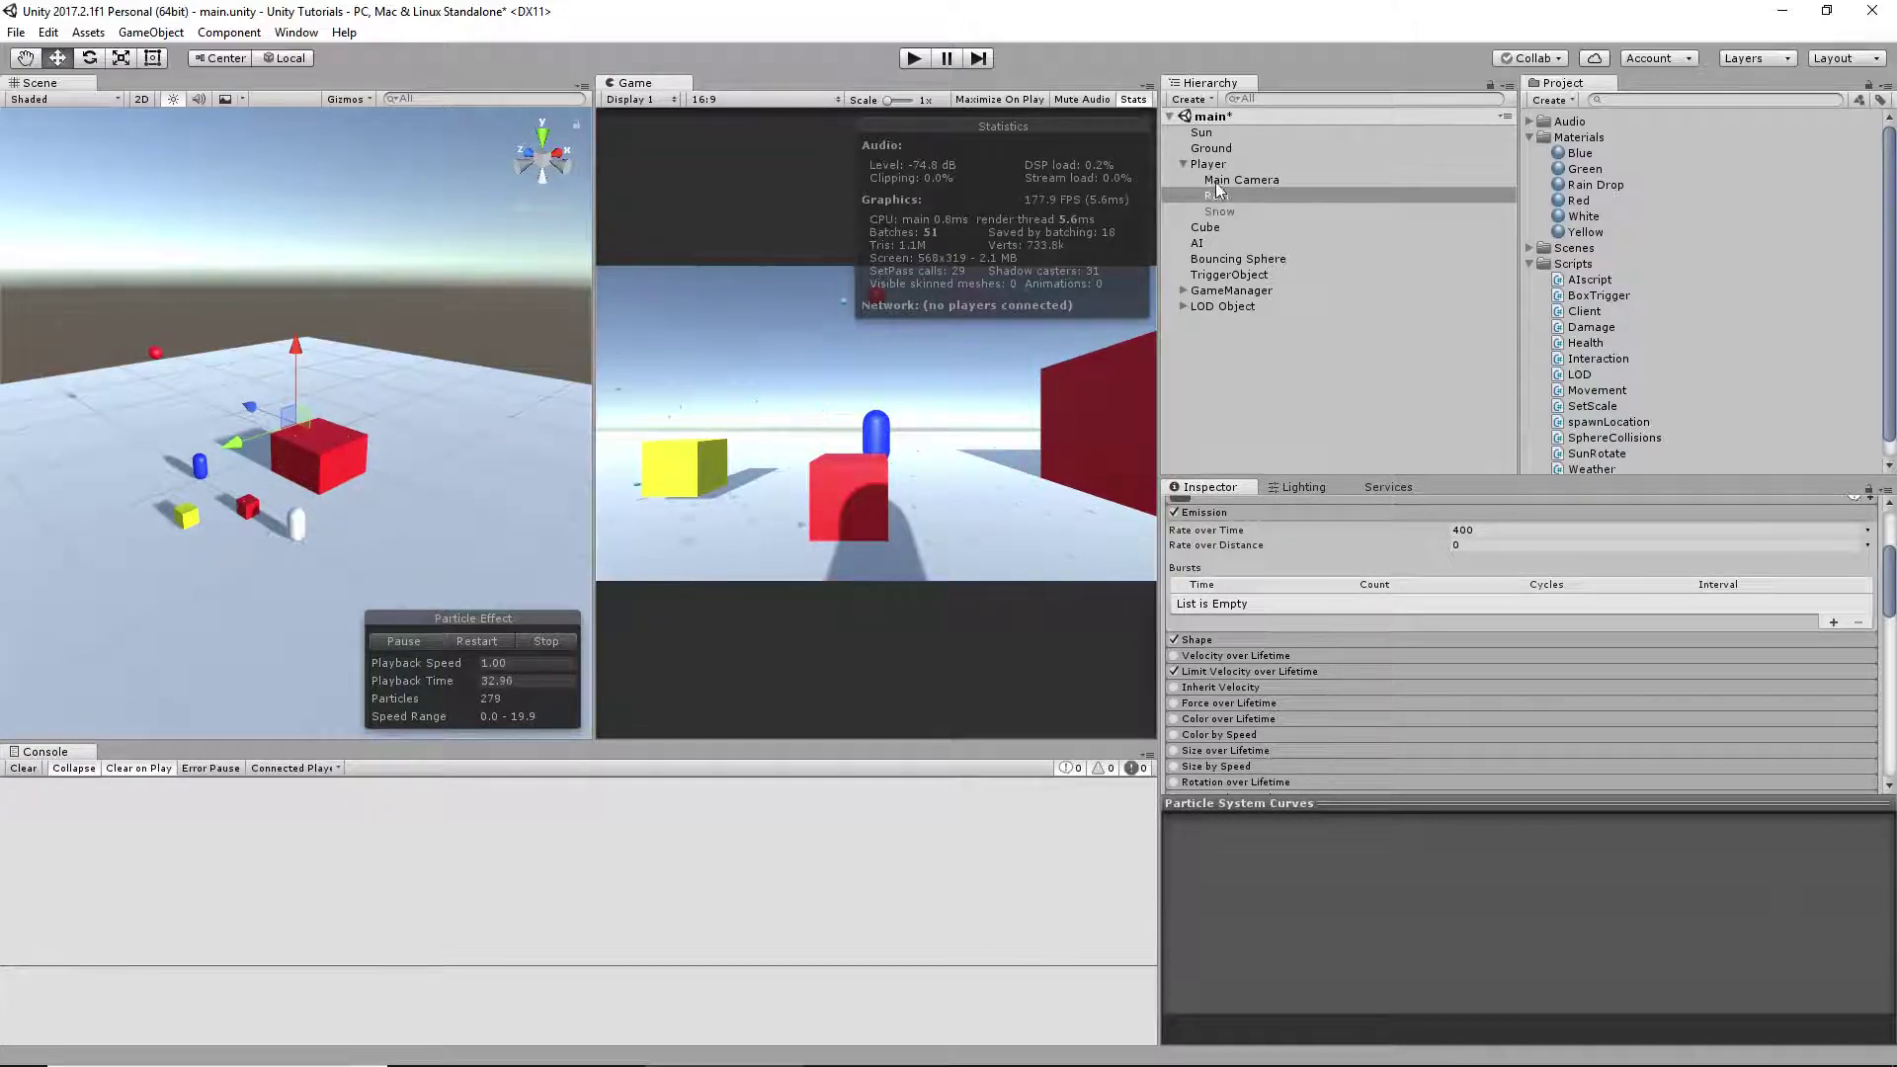
pyautogui.scroll(3, 1255, 590)
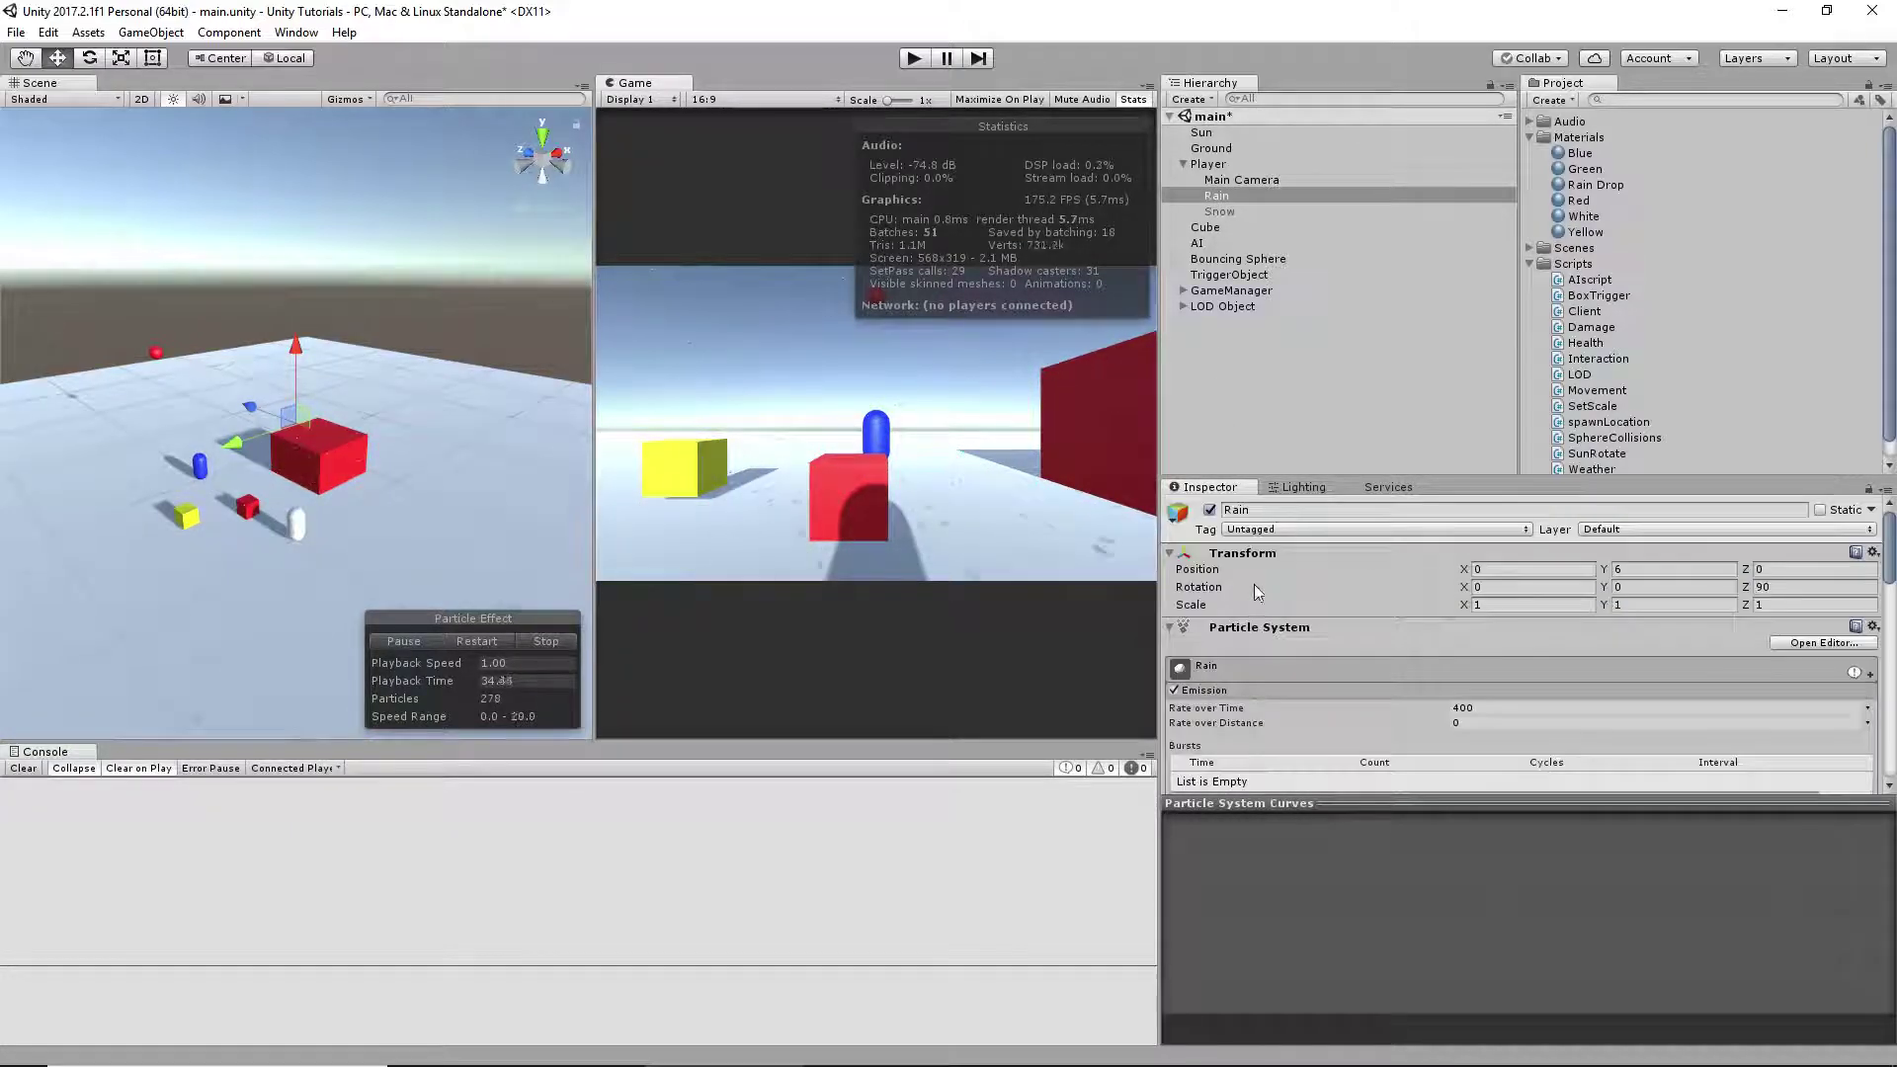
pyautogui.click(1209, 510)
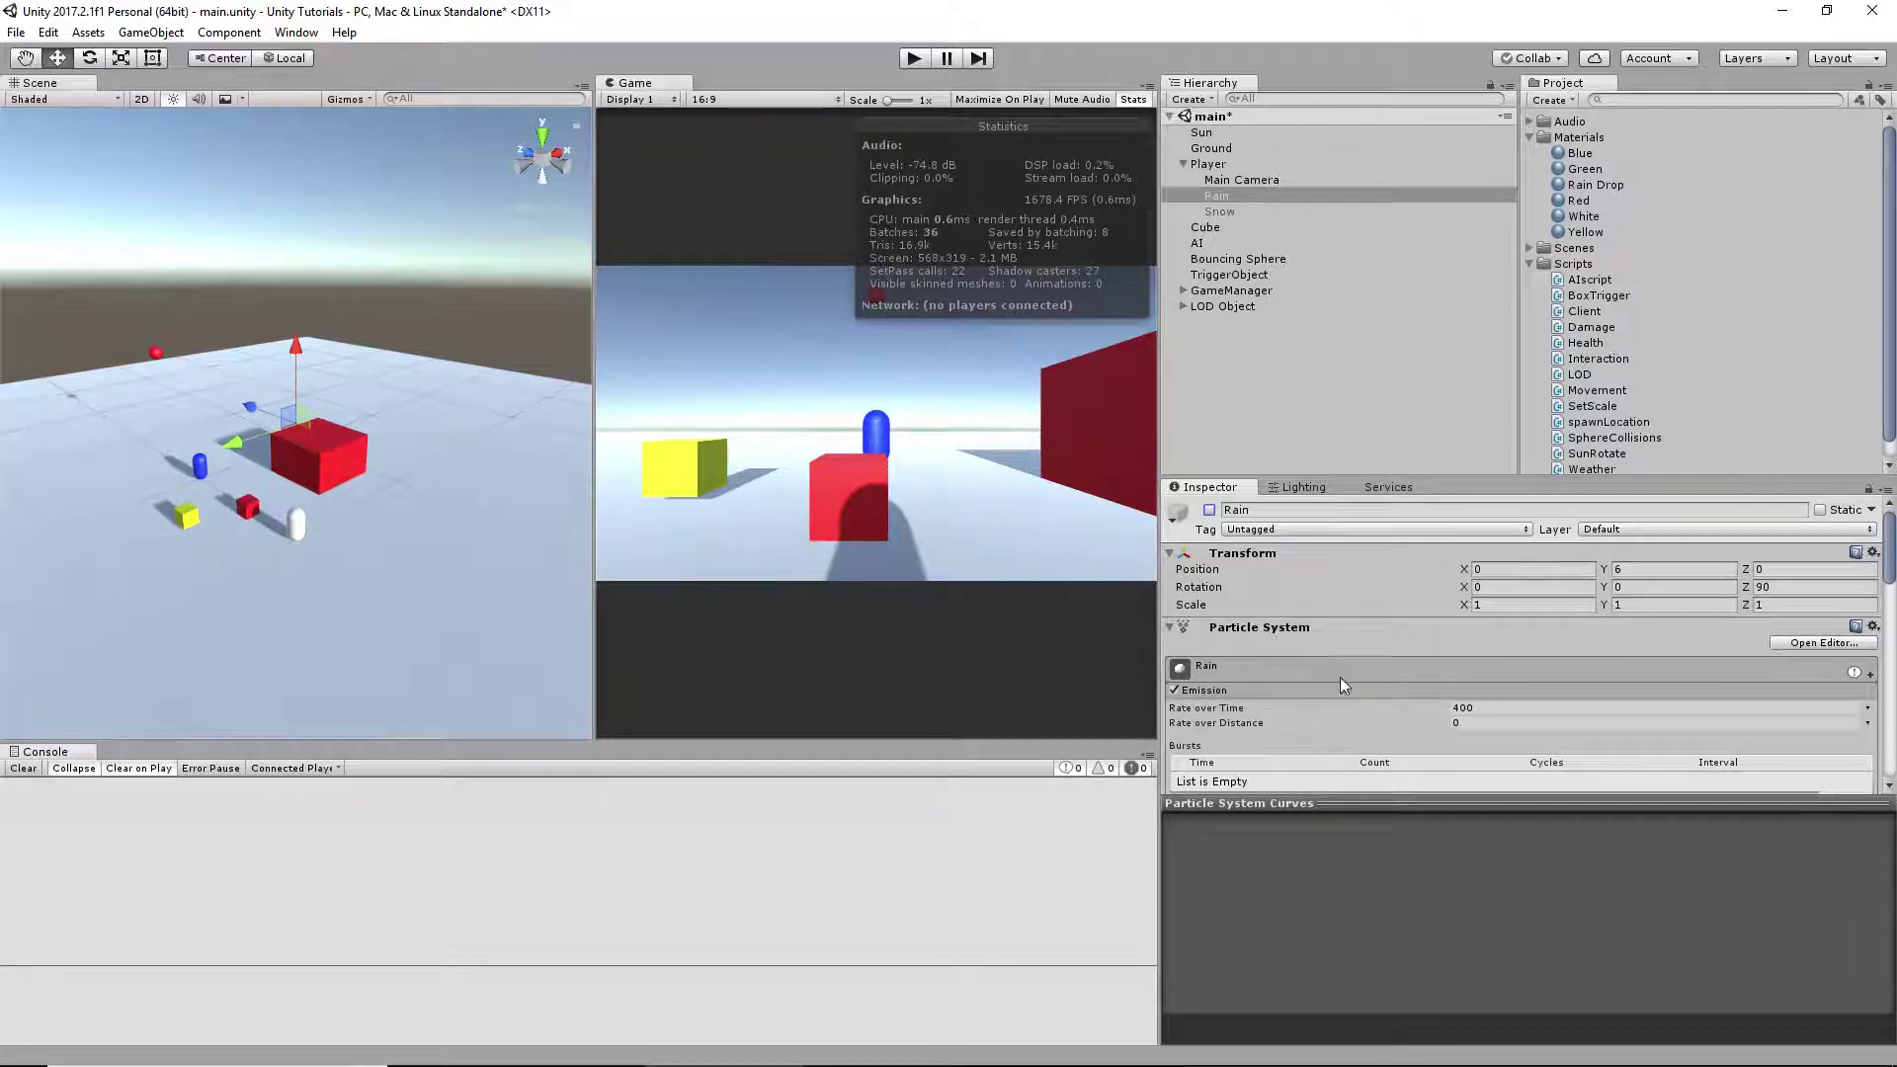
pyautogui.click(1209, 510)
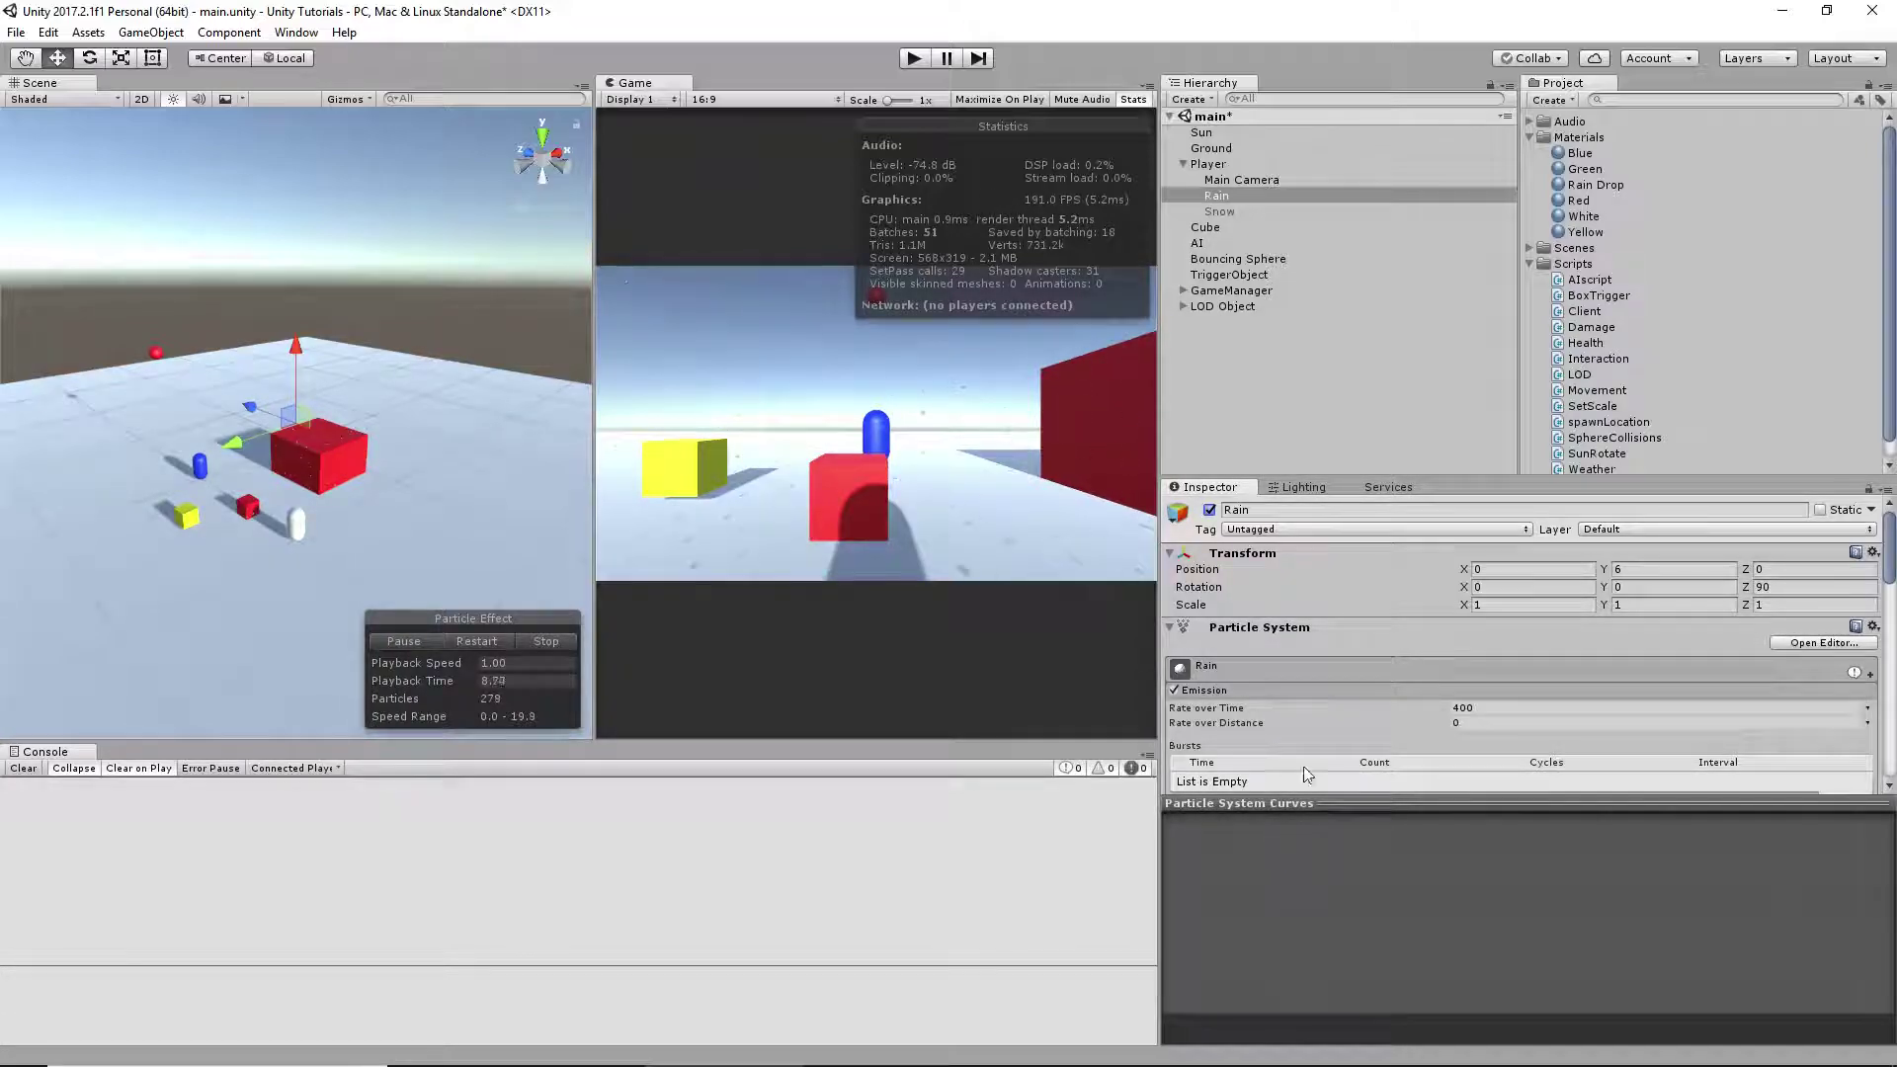
# - Close Rain's Emission settings and examine its Shape module, including shape type, rotation and scale
pyautogui.scroll(-4, 1320, 660)
pyautogui.scroll(2, 1320, 660)
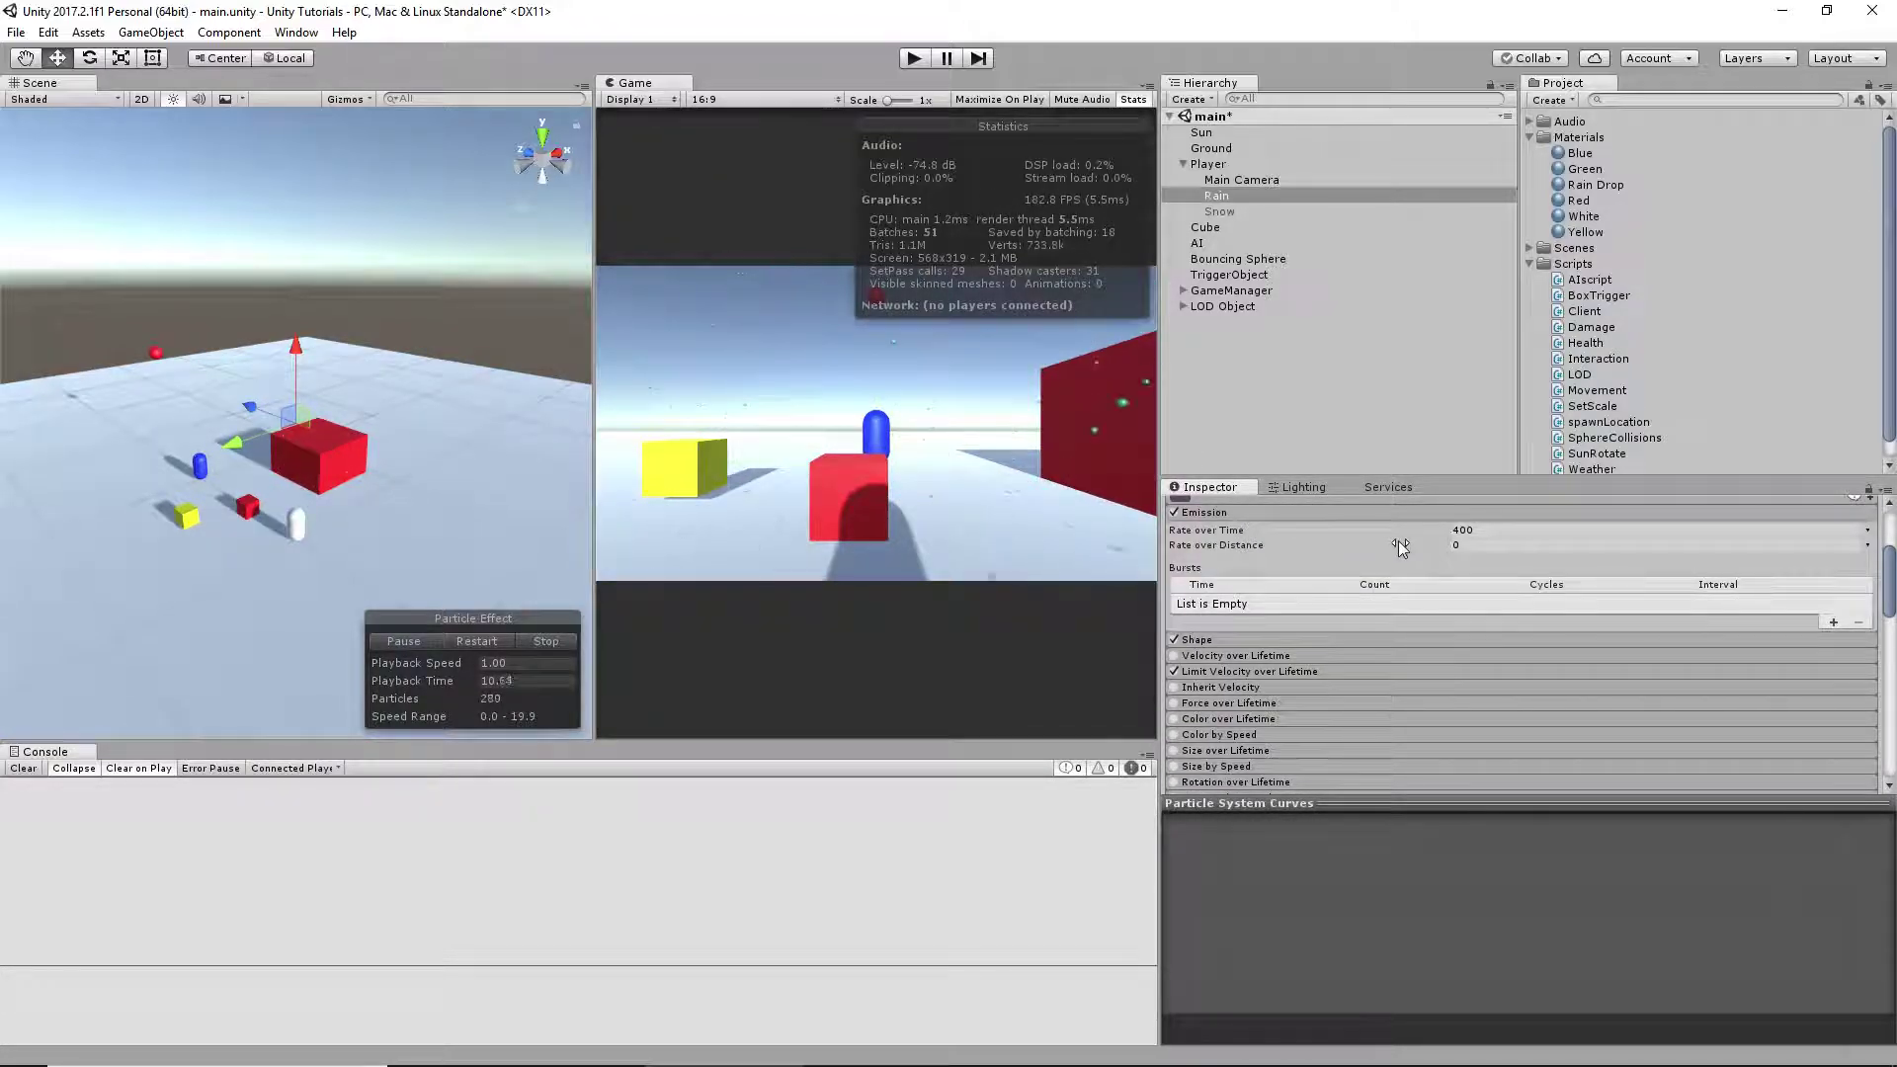
pyautogui.click(1244, 514)
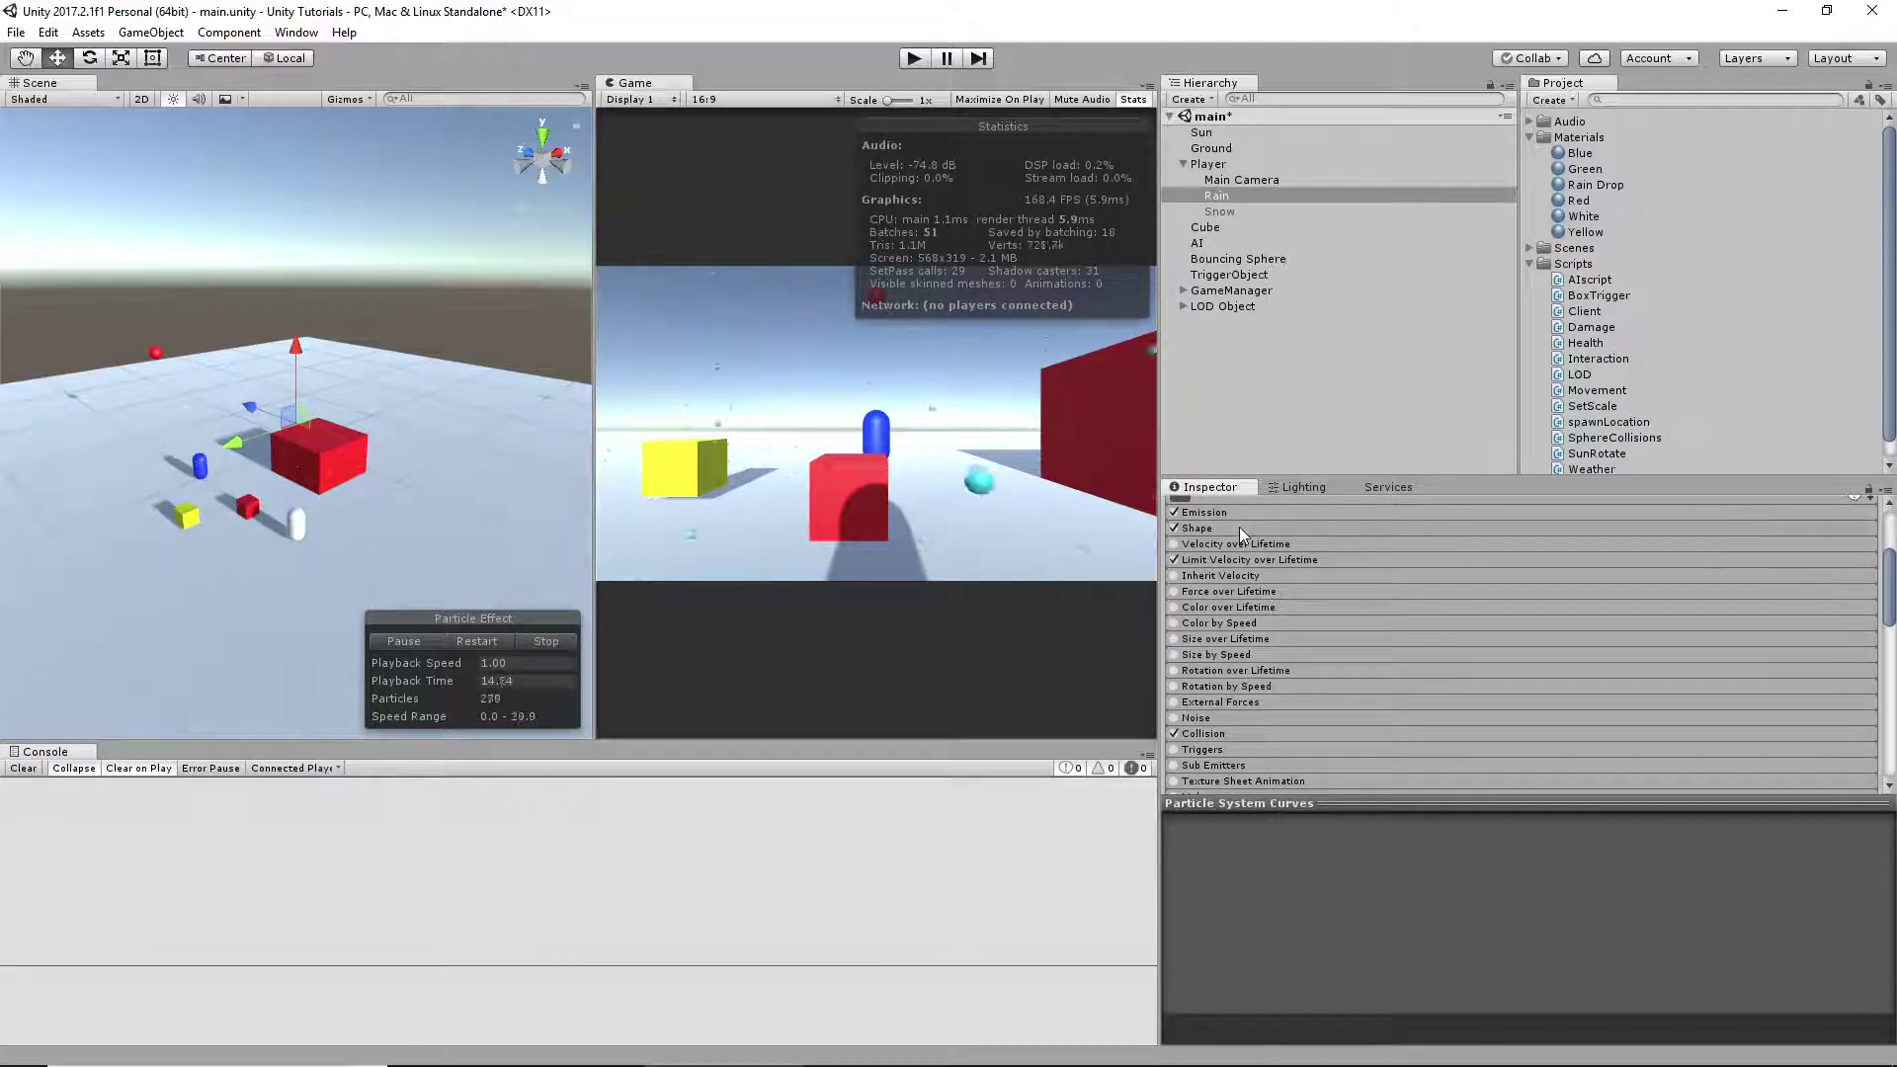
pyautogui.click(1239, 528)
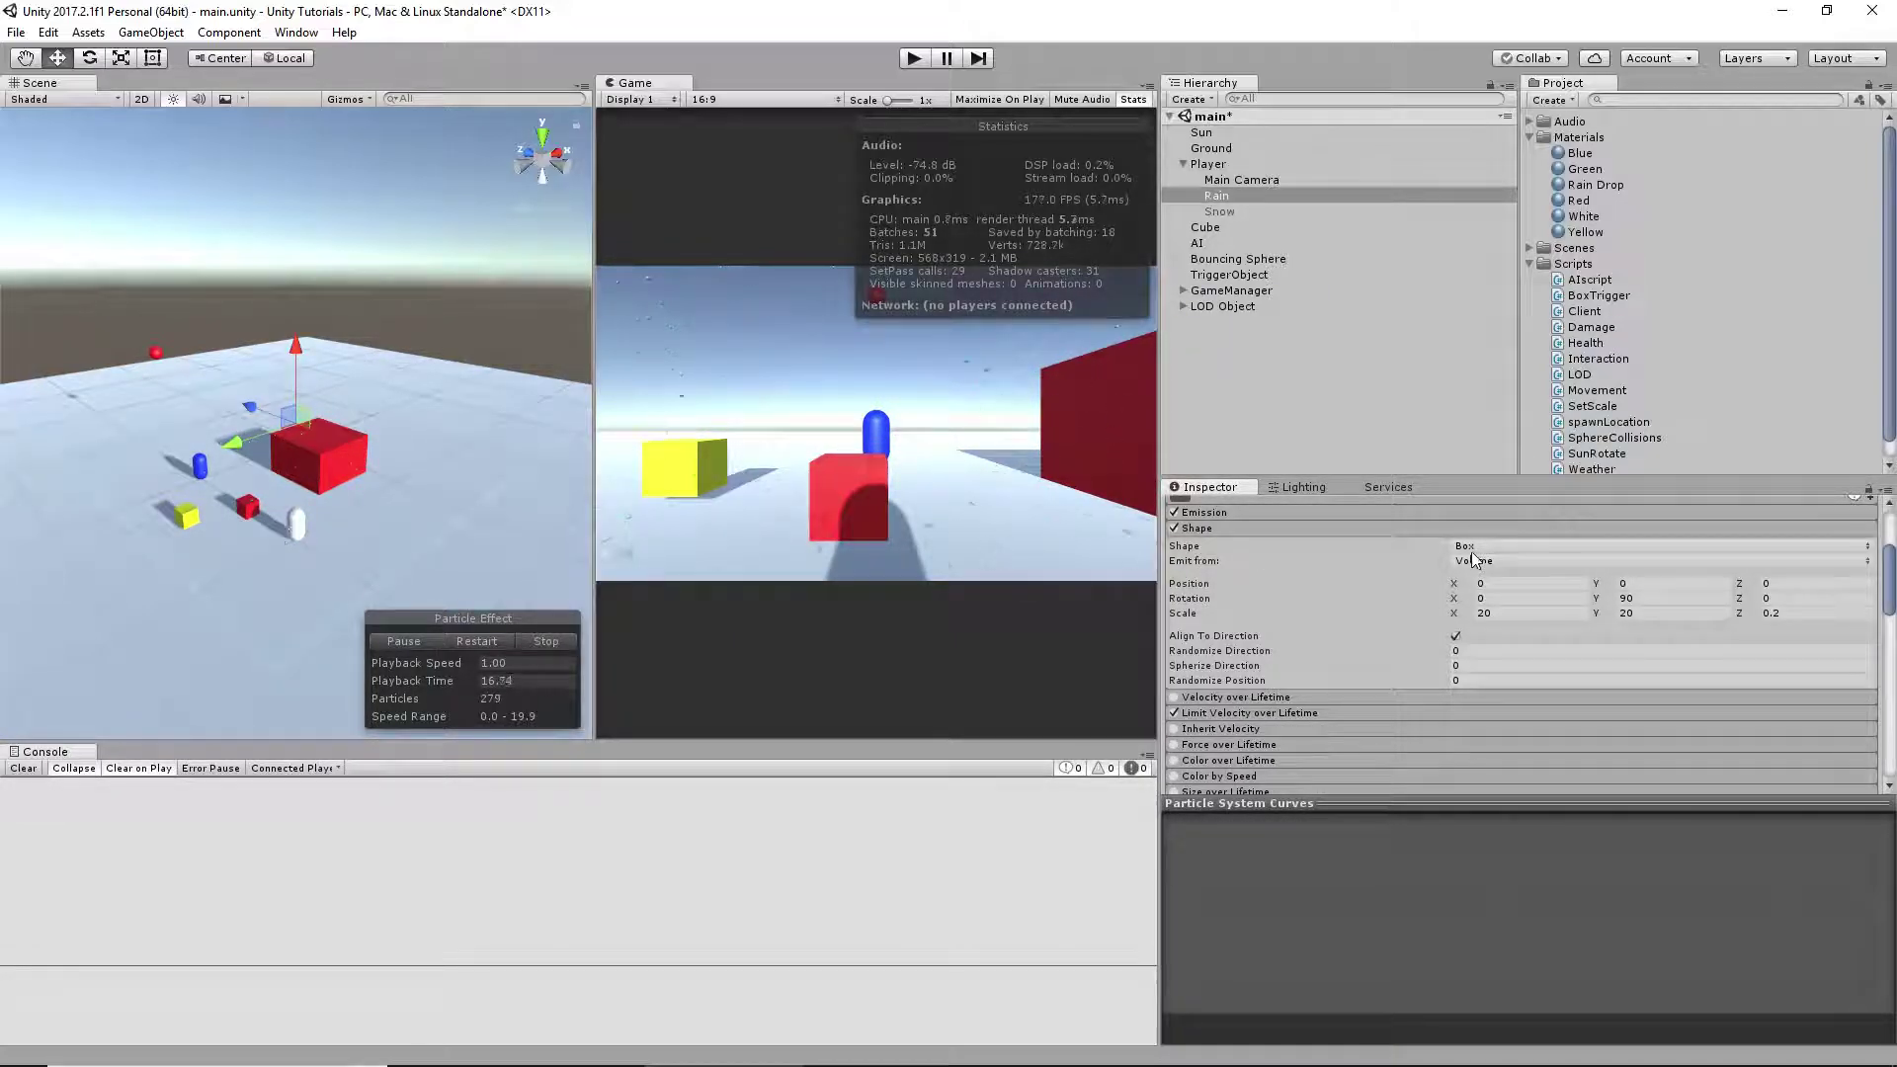
pyautogui.scroll(2, 330, 520)
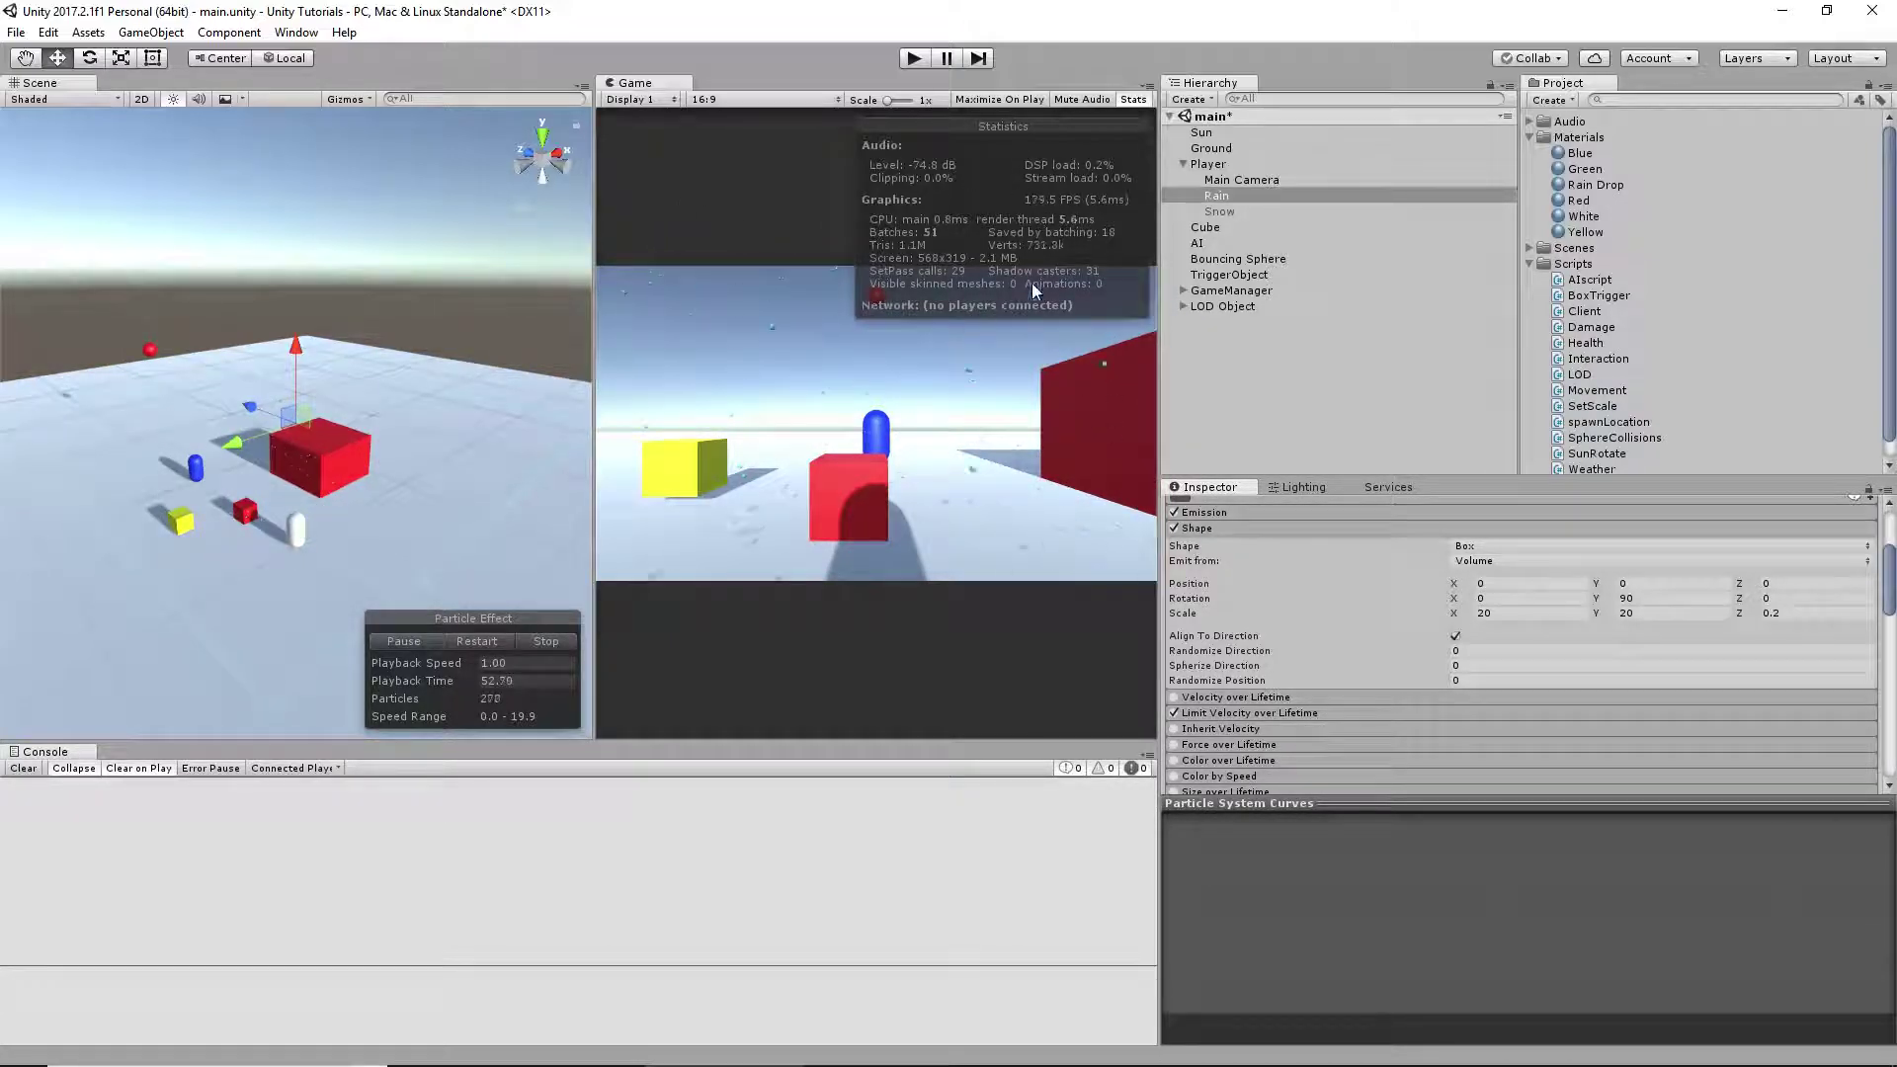
pyautogui.click(1211, 526)
# - Review Rain's Limit Velocity over Lifetime settings and disable that module
pyautogui.click(1229, 560)
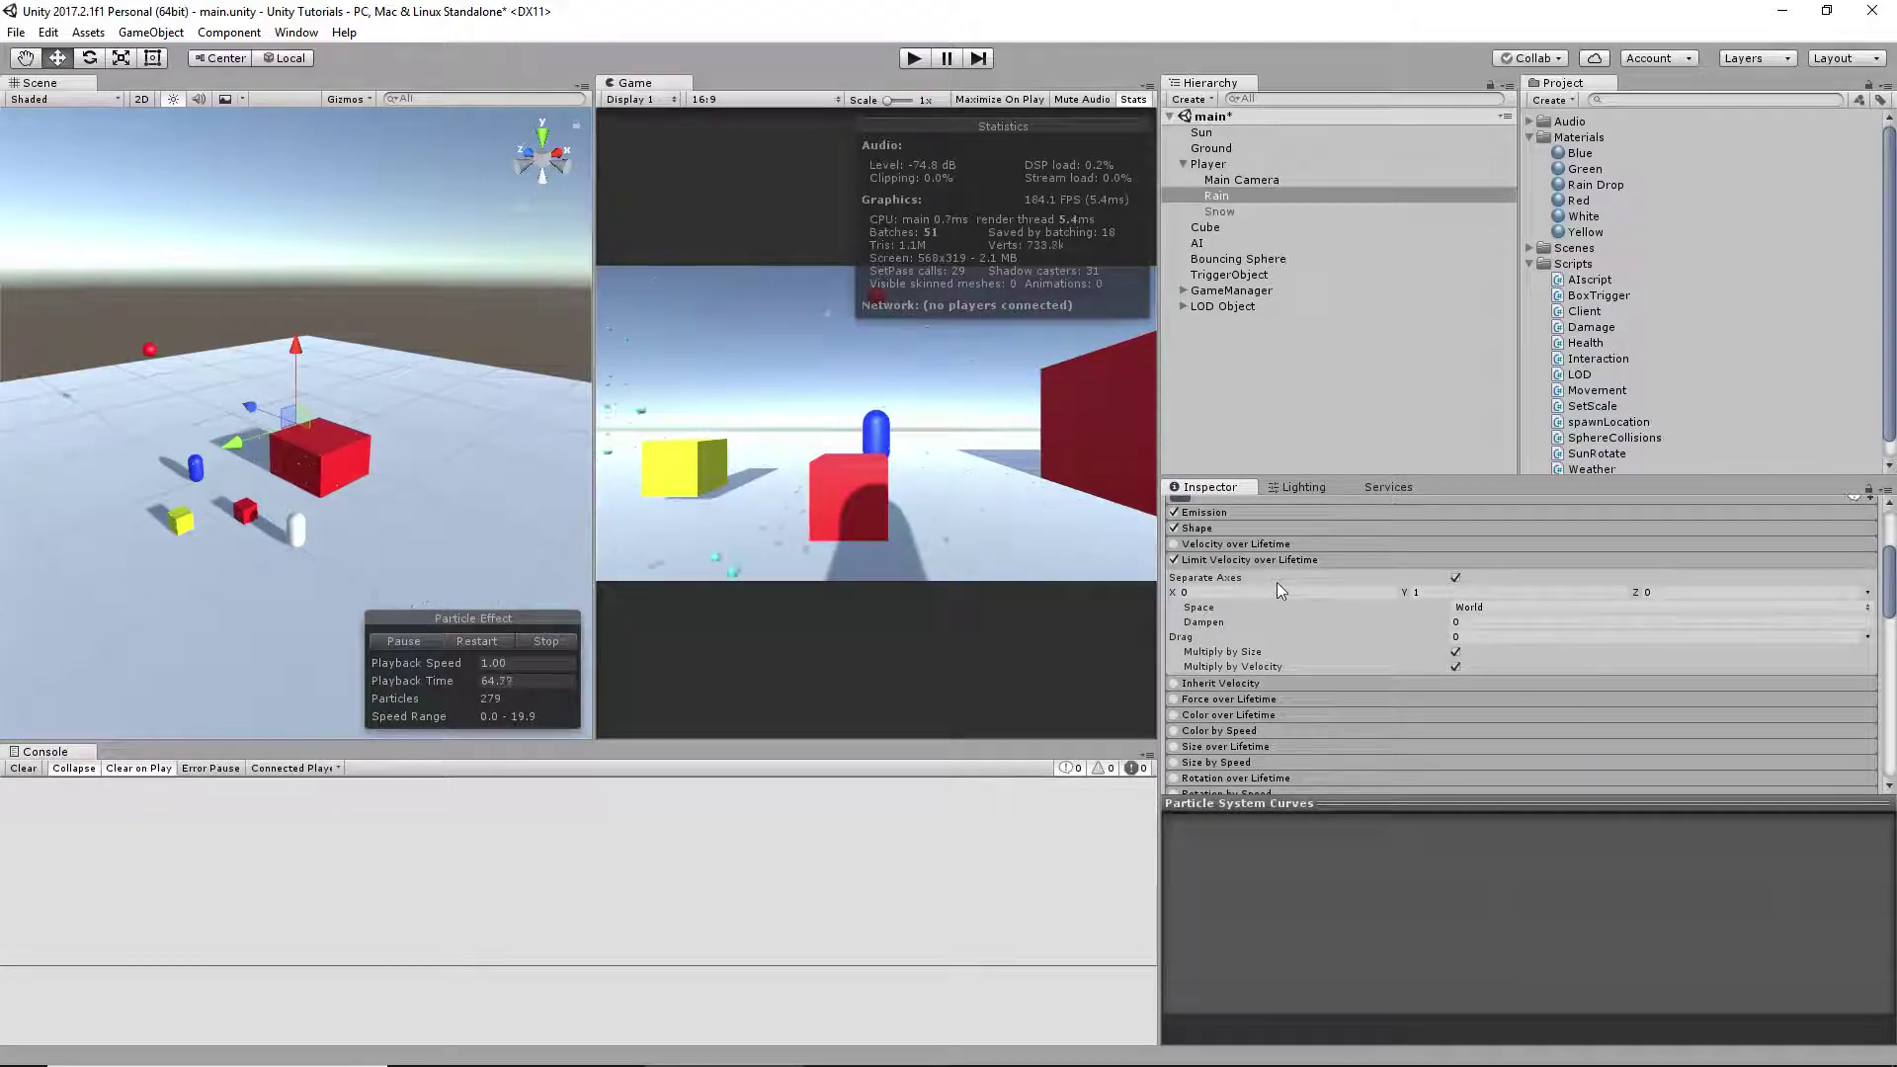
pyautogui.click(1258, 559)
pyautogui.click(1175, 560)
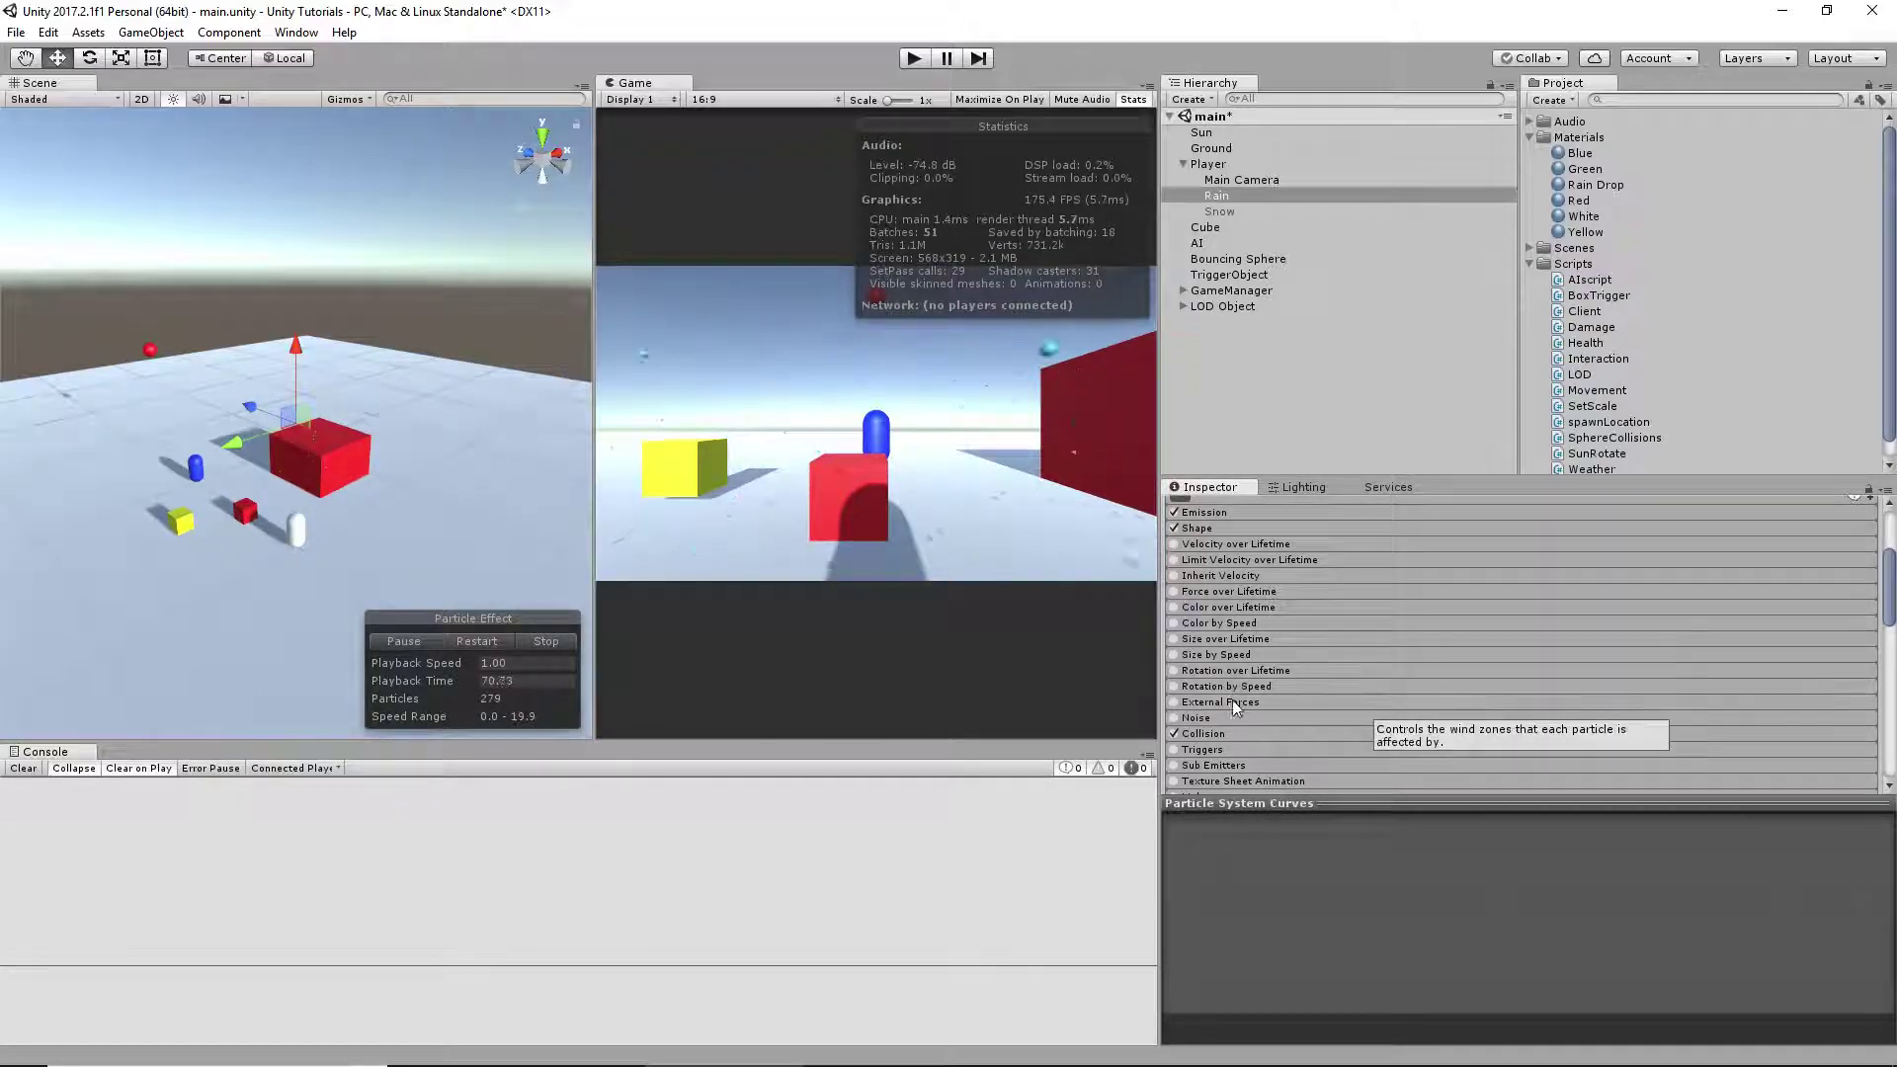
# - Examine Rain's Collision module, from its type, dampen and bounce values to its quality and dynamic collider options
pyautogui.scroll(-3, 1217, 633)
pyautogui.click(1217, 617)
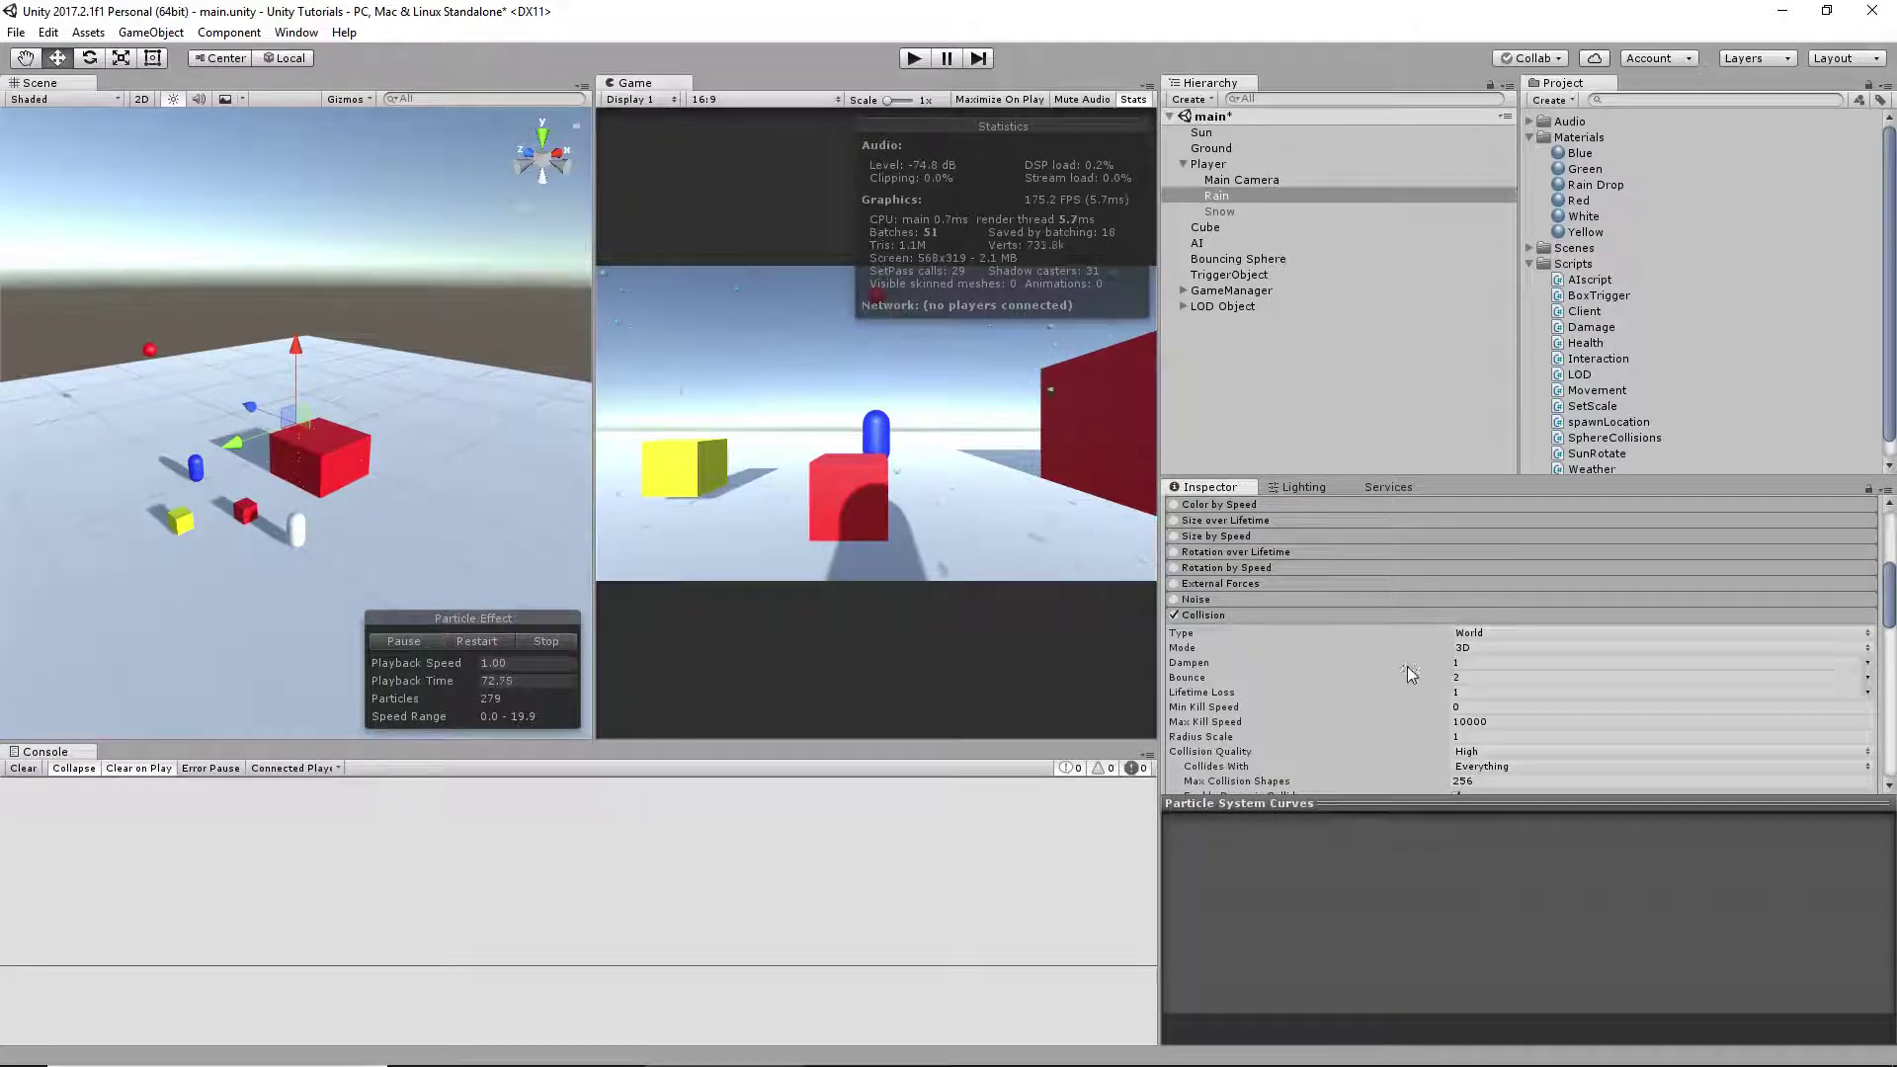
pyautogui.scroll(-2, 1407, 666)
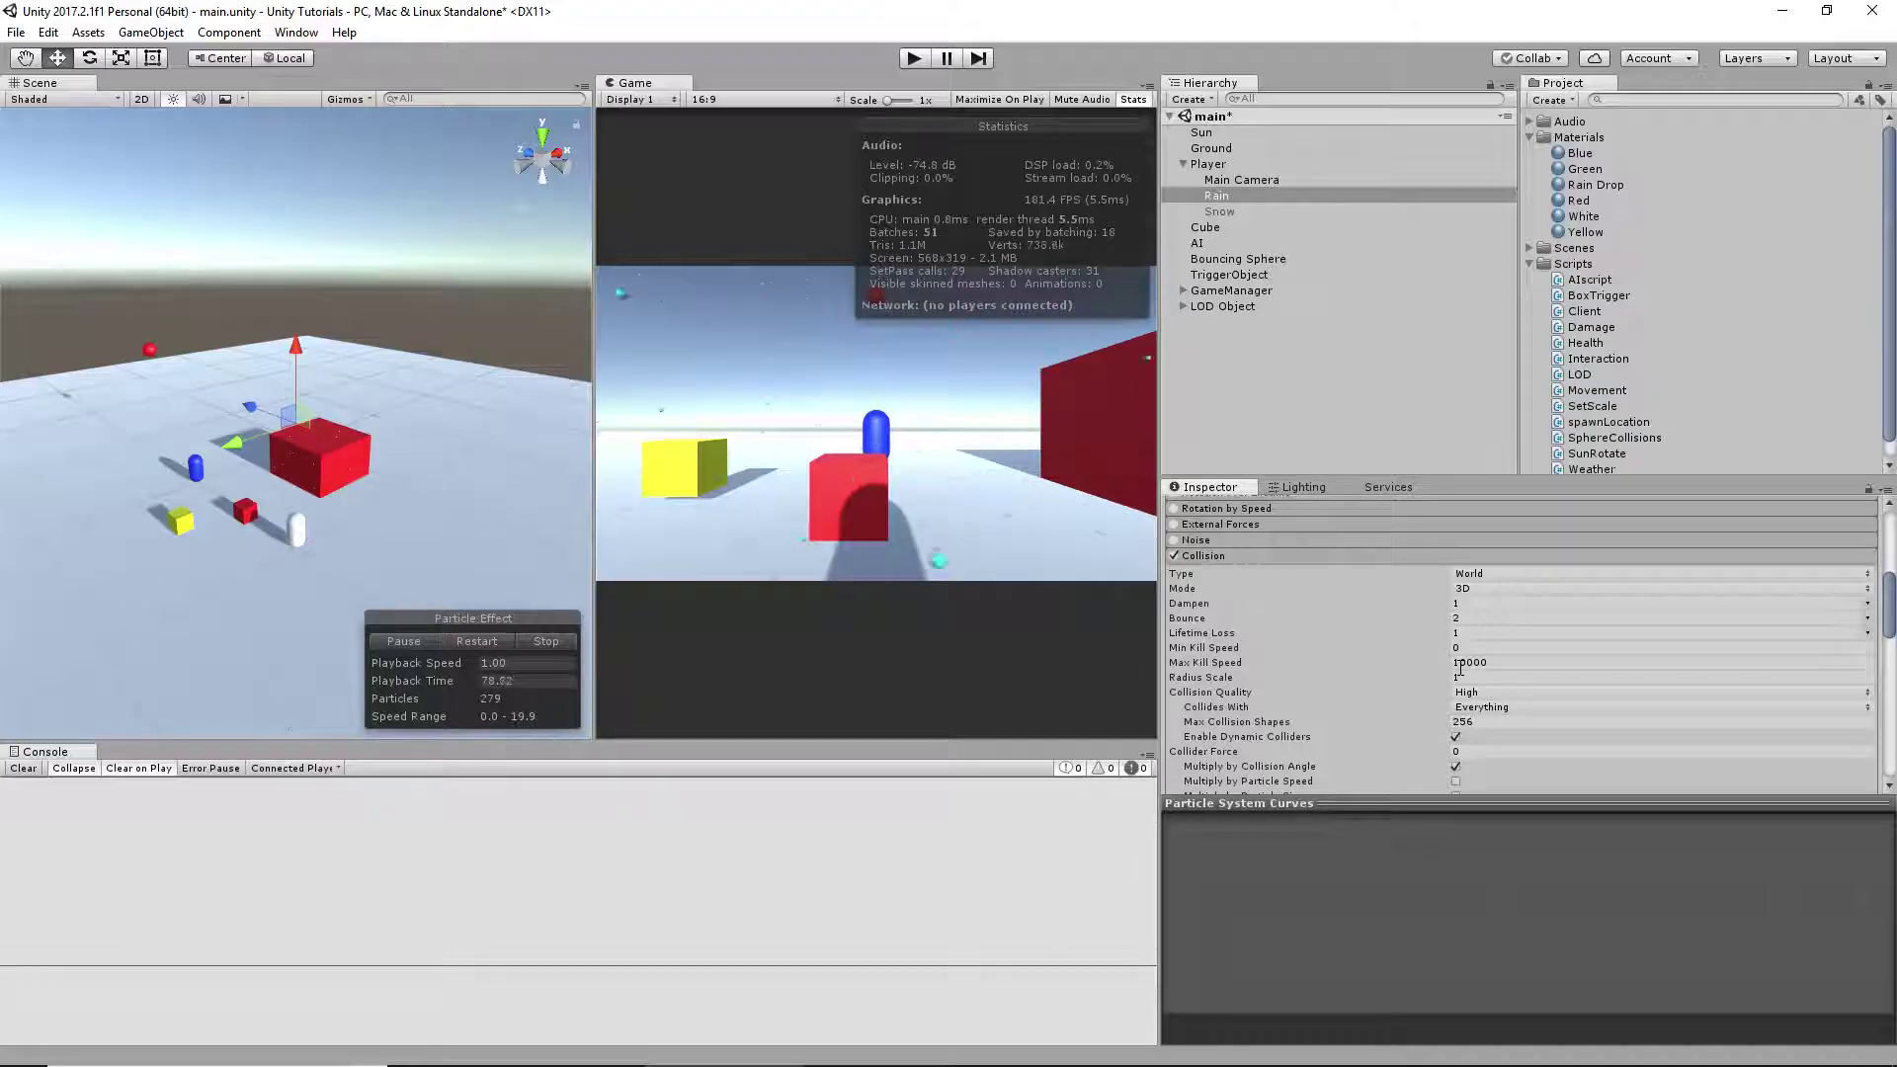
pyautogui.scroll(-3, 1460, 668)
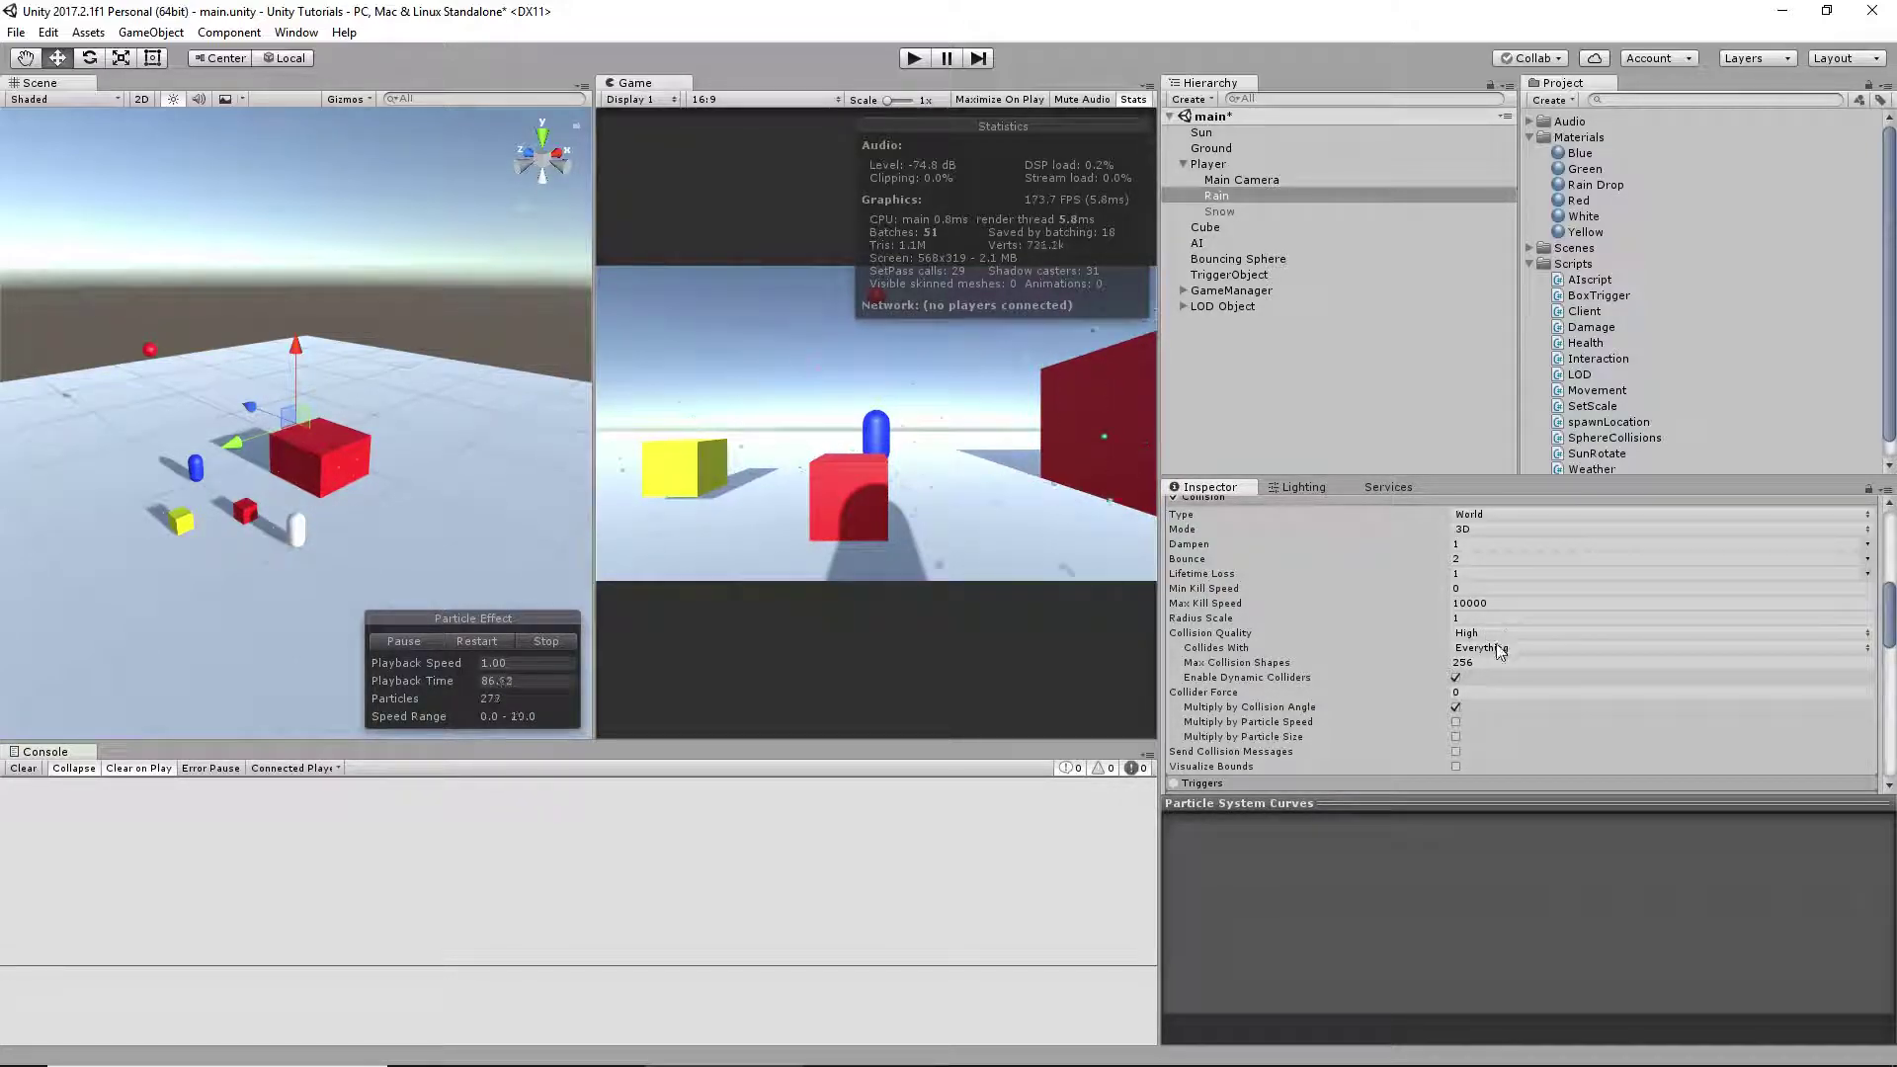
pyautogui.scroll(-3, 1373, 668)
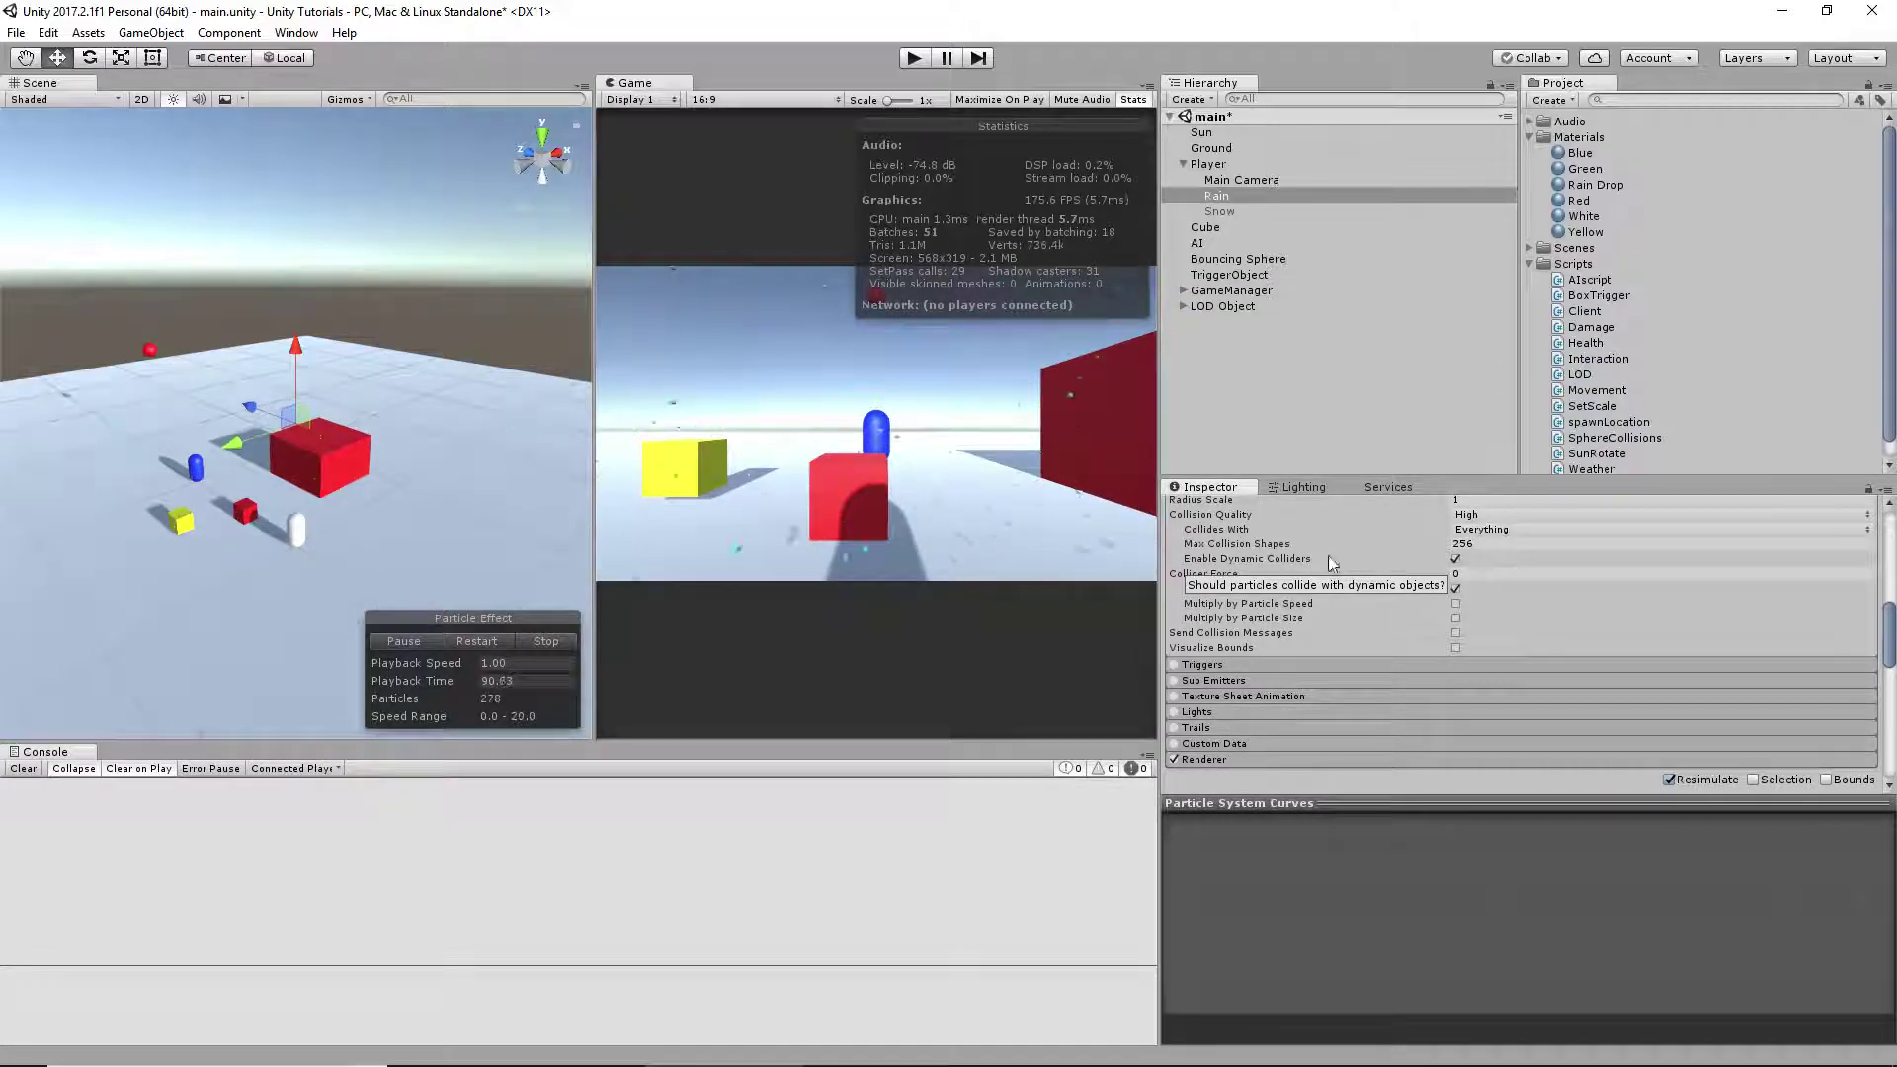
pyautogui.scroll(2, 1344, 568)
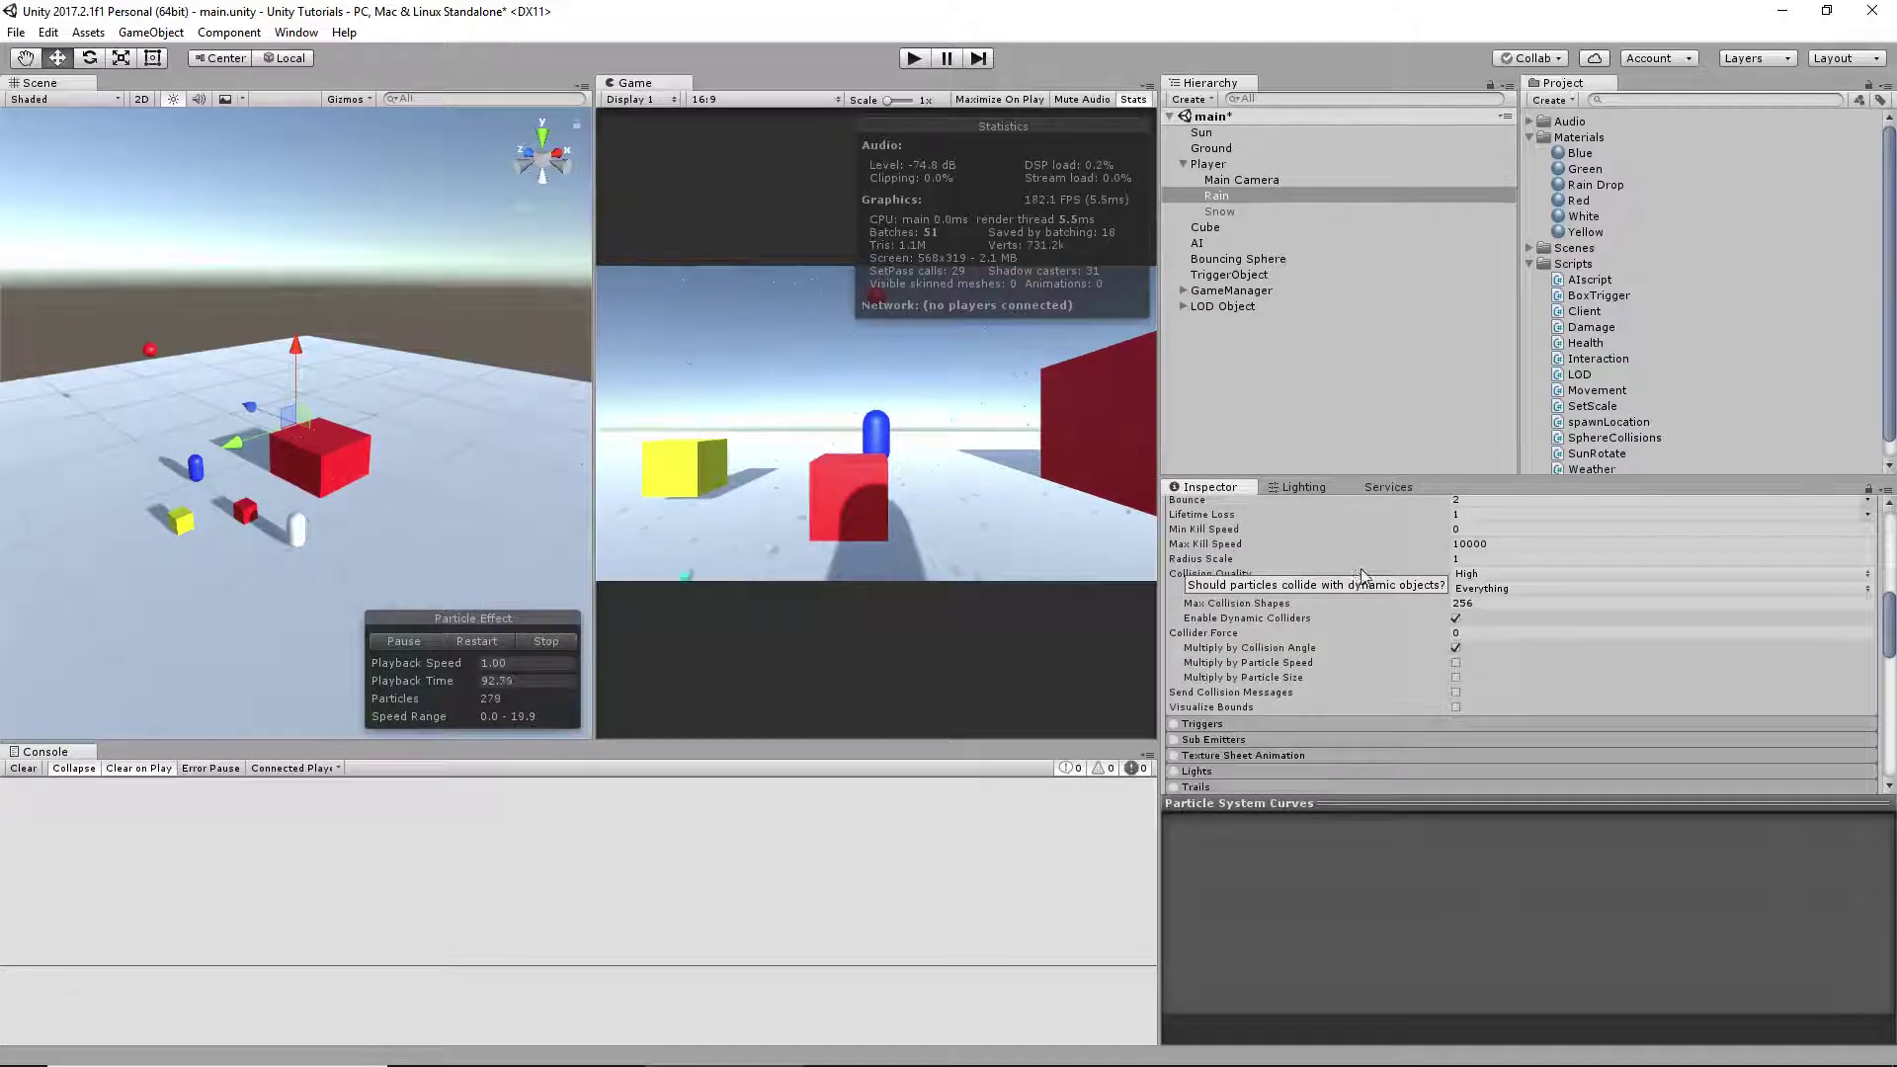
pyautogui.scroll(2, 1427, 593)
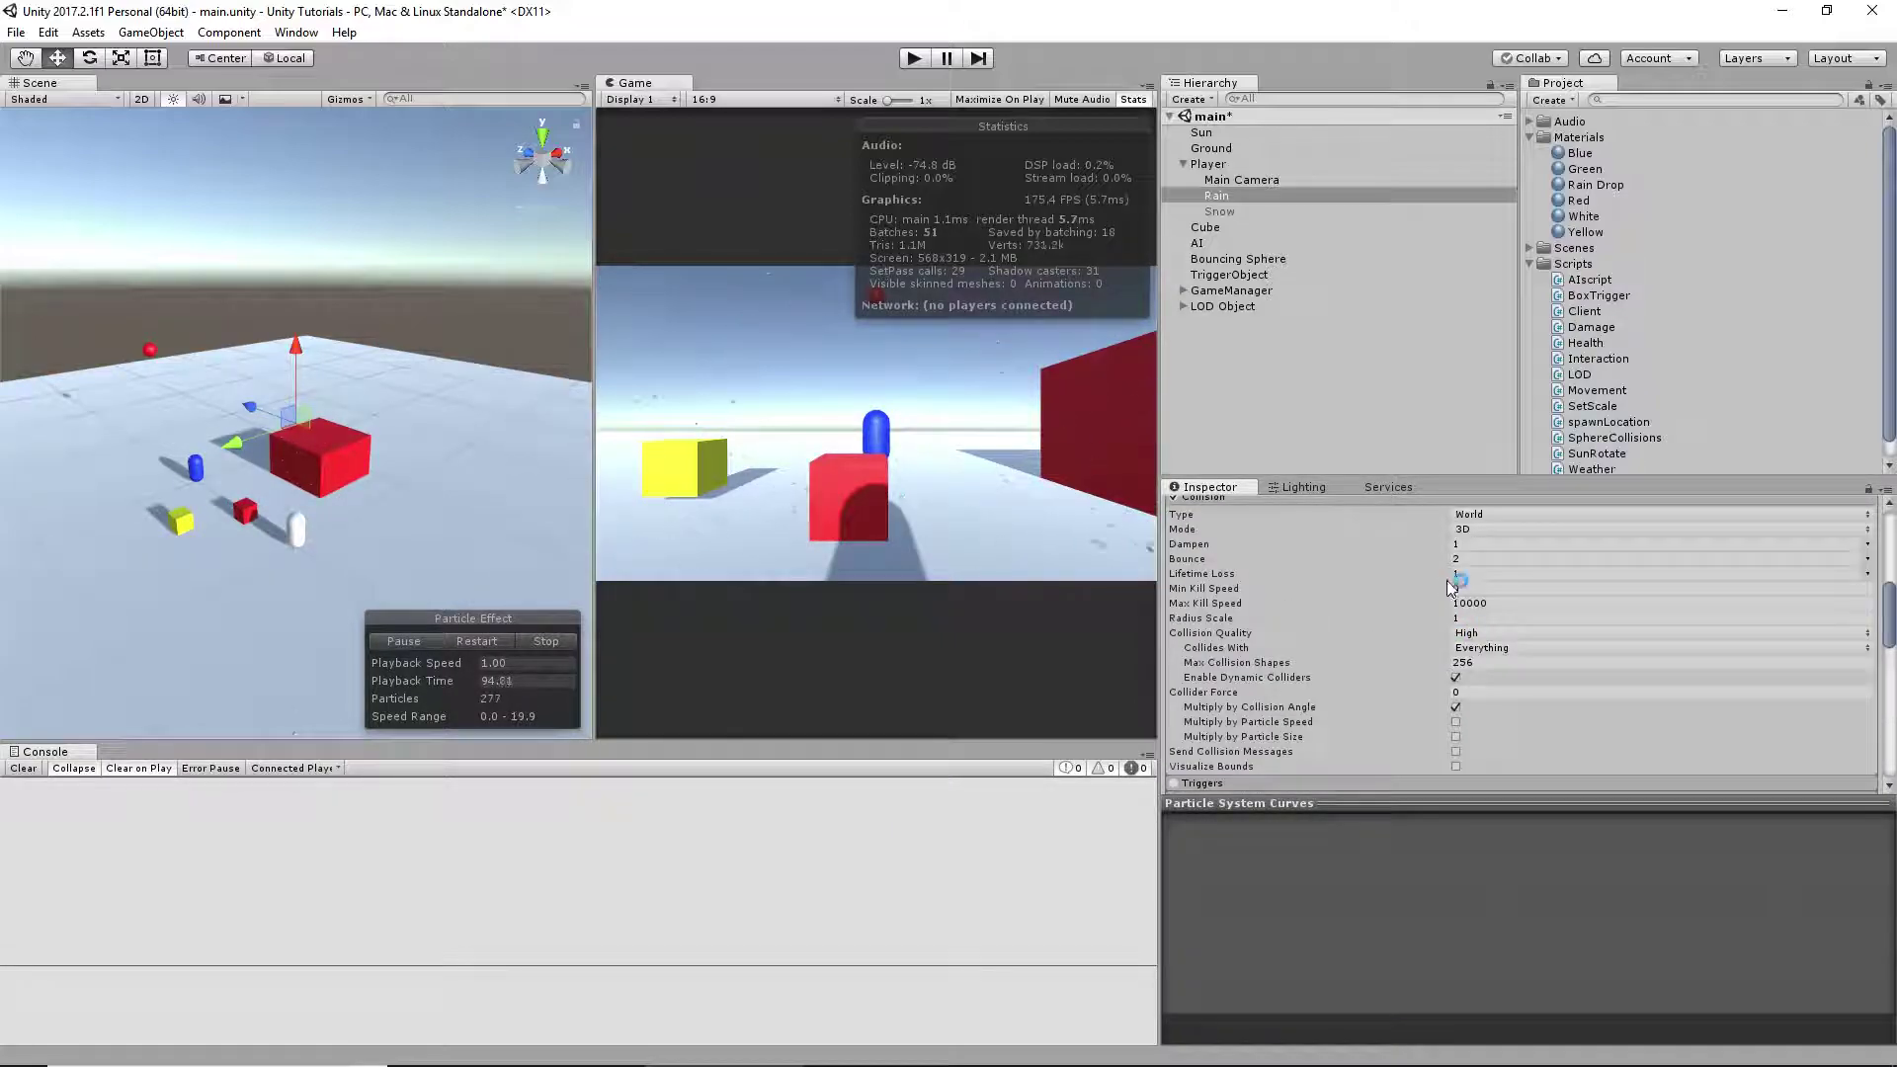
# - Try a Bounce value of 1 in Rain's Collision module and restore it to 2
pyautogui.click(1468, 558)
pyautogui.write('1')
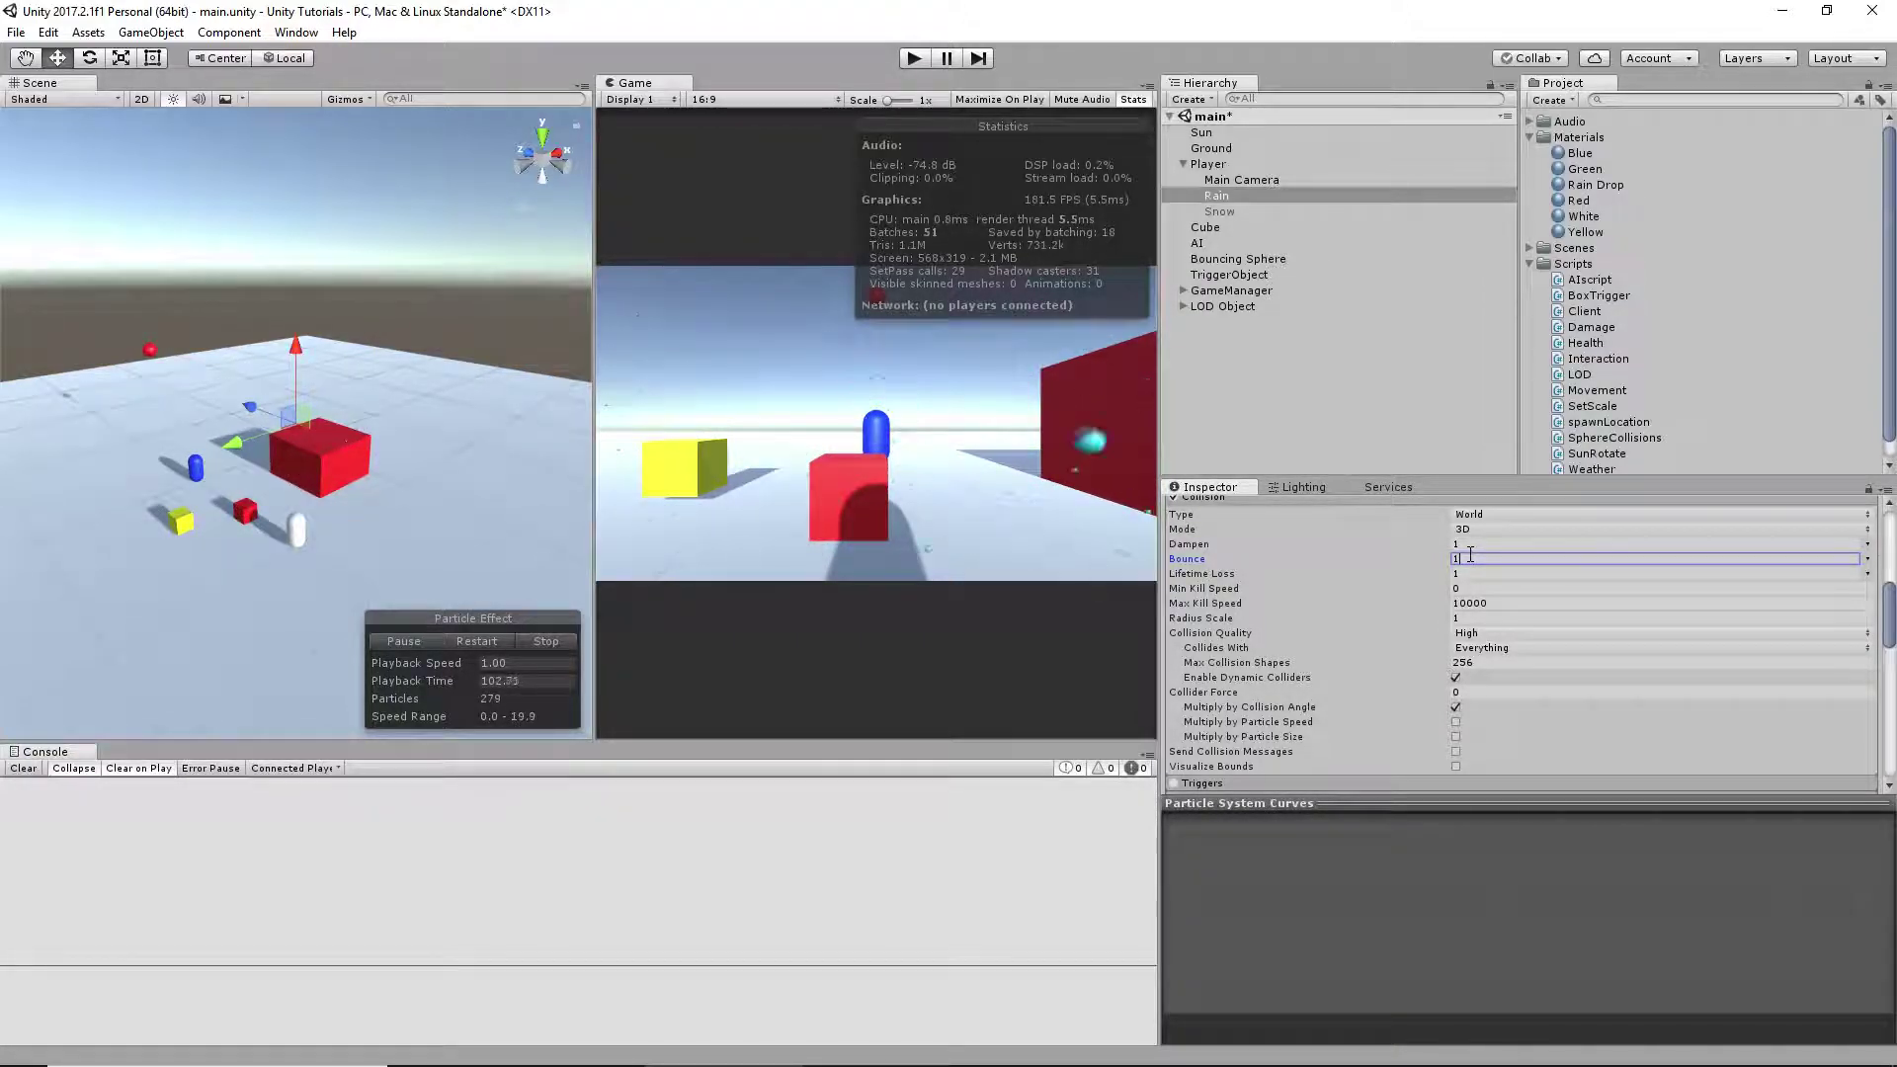
pyautogui.press('BackSpace')
pyautogui.write('2')
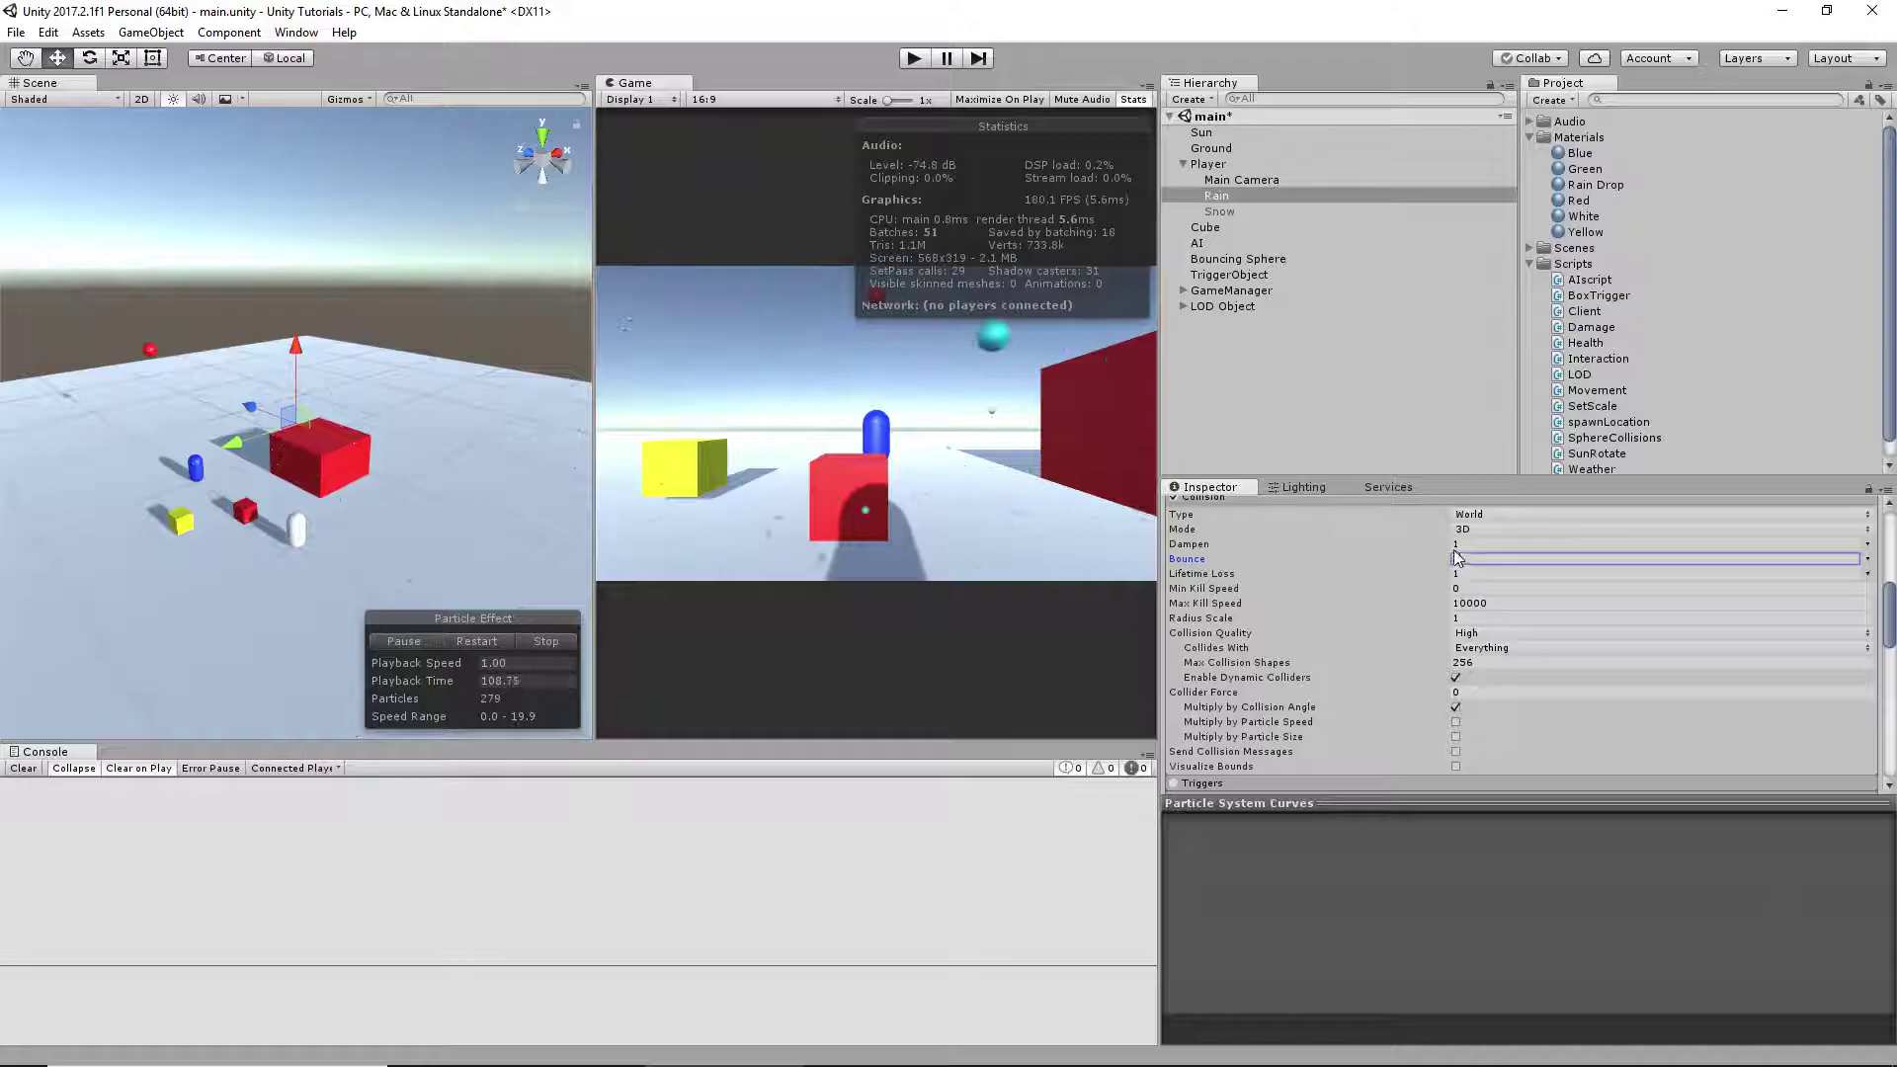
# - Look over the remaining Collision options and the other particle modules of Rain down to the Renderer
pyautogui.scroll(-3, 1470, 567)
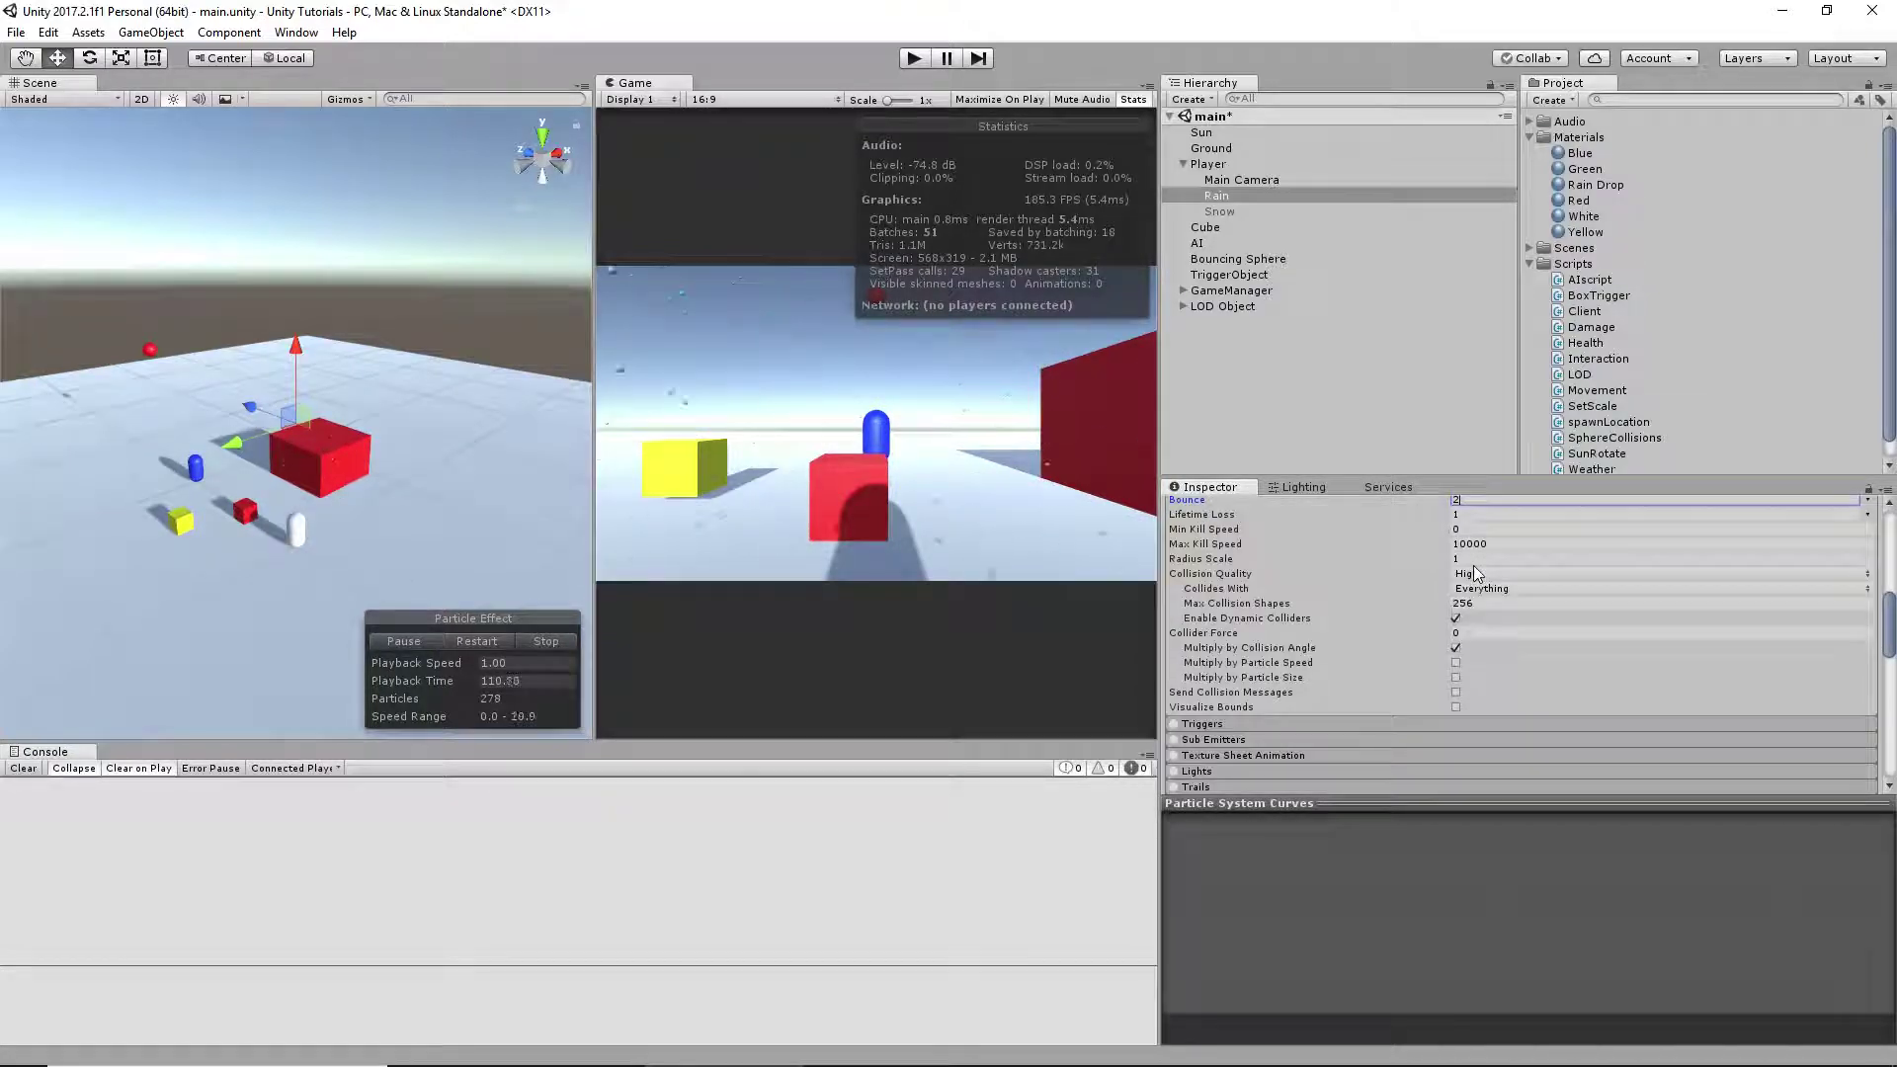
pyautogui.scroll(2, 1343, 611)
pyautogui.scroll(2, 1275, 632)
pyautogui.scroll(-2, 1226, 619)
pyautogui.scroll(-2, 1235, 628)
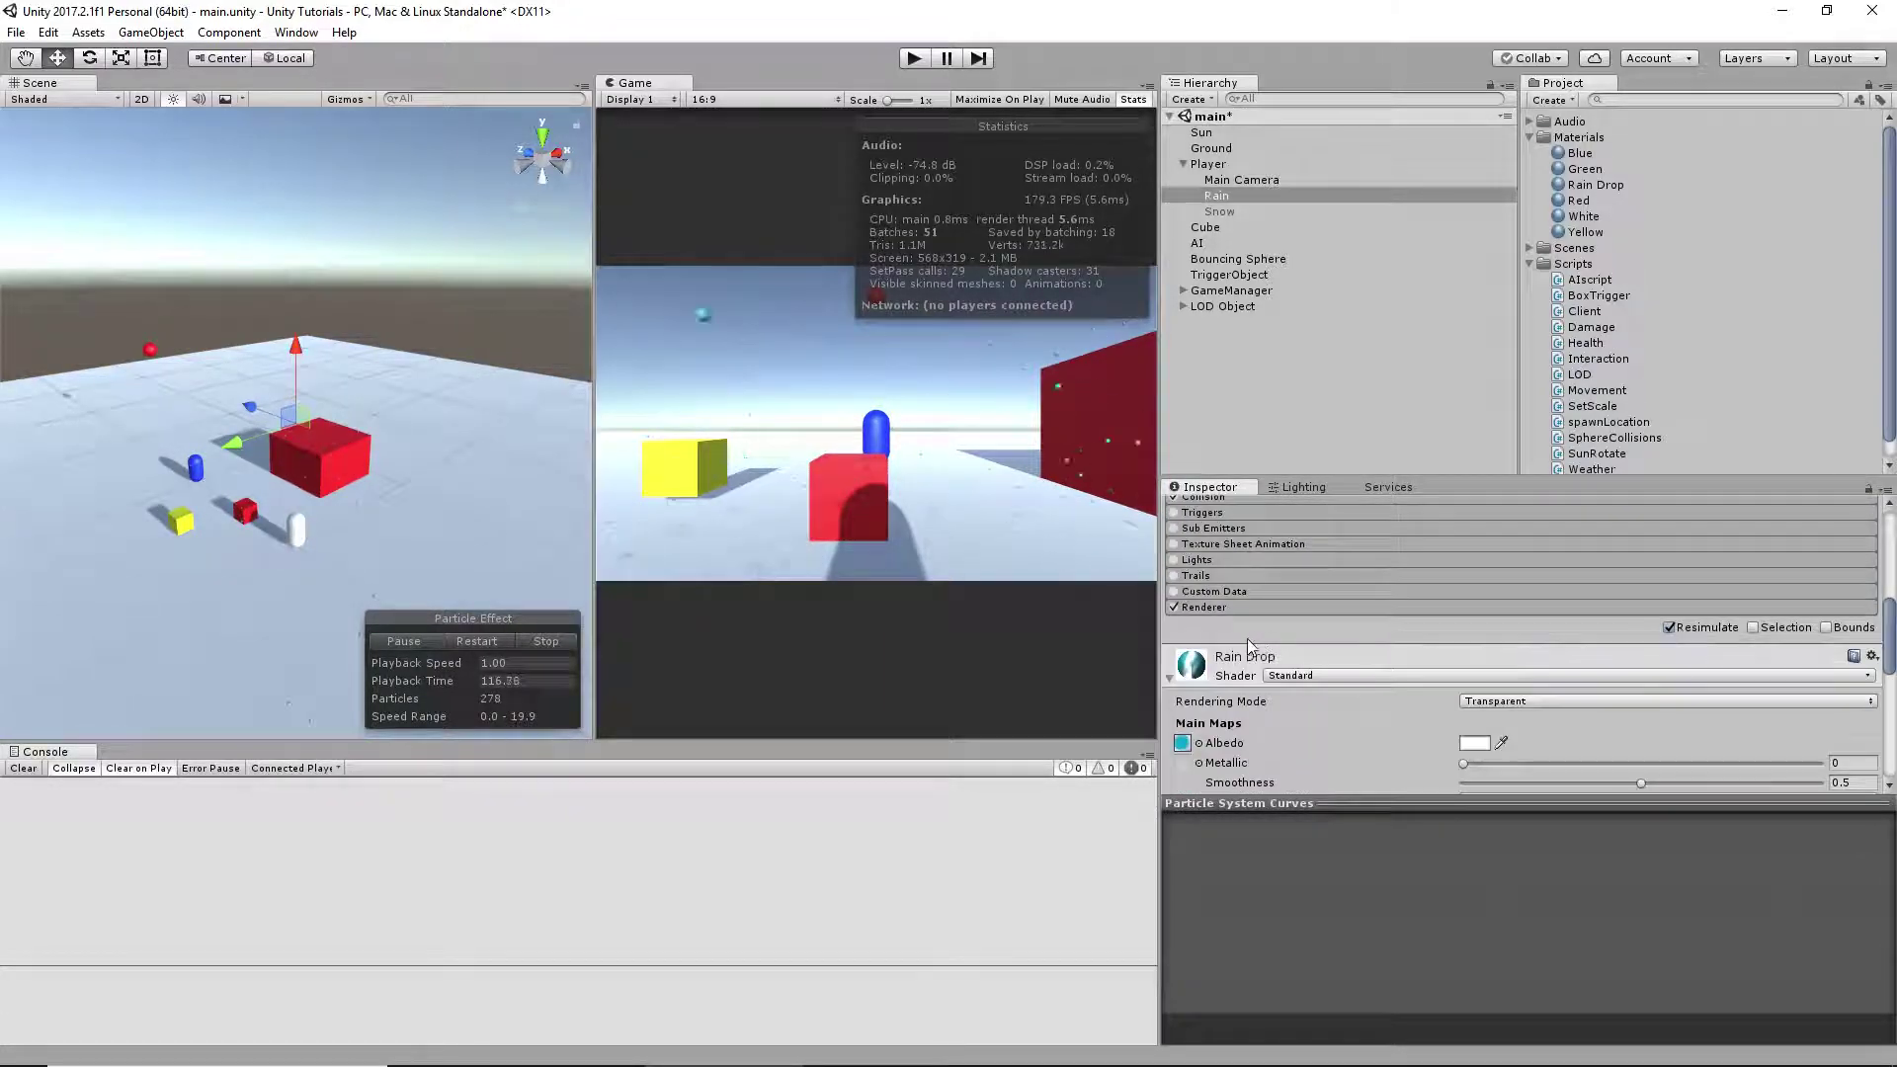
pyautogui.click(1215, 609)
pyautogui.click(1202, 605)
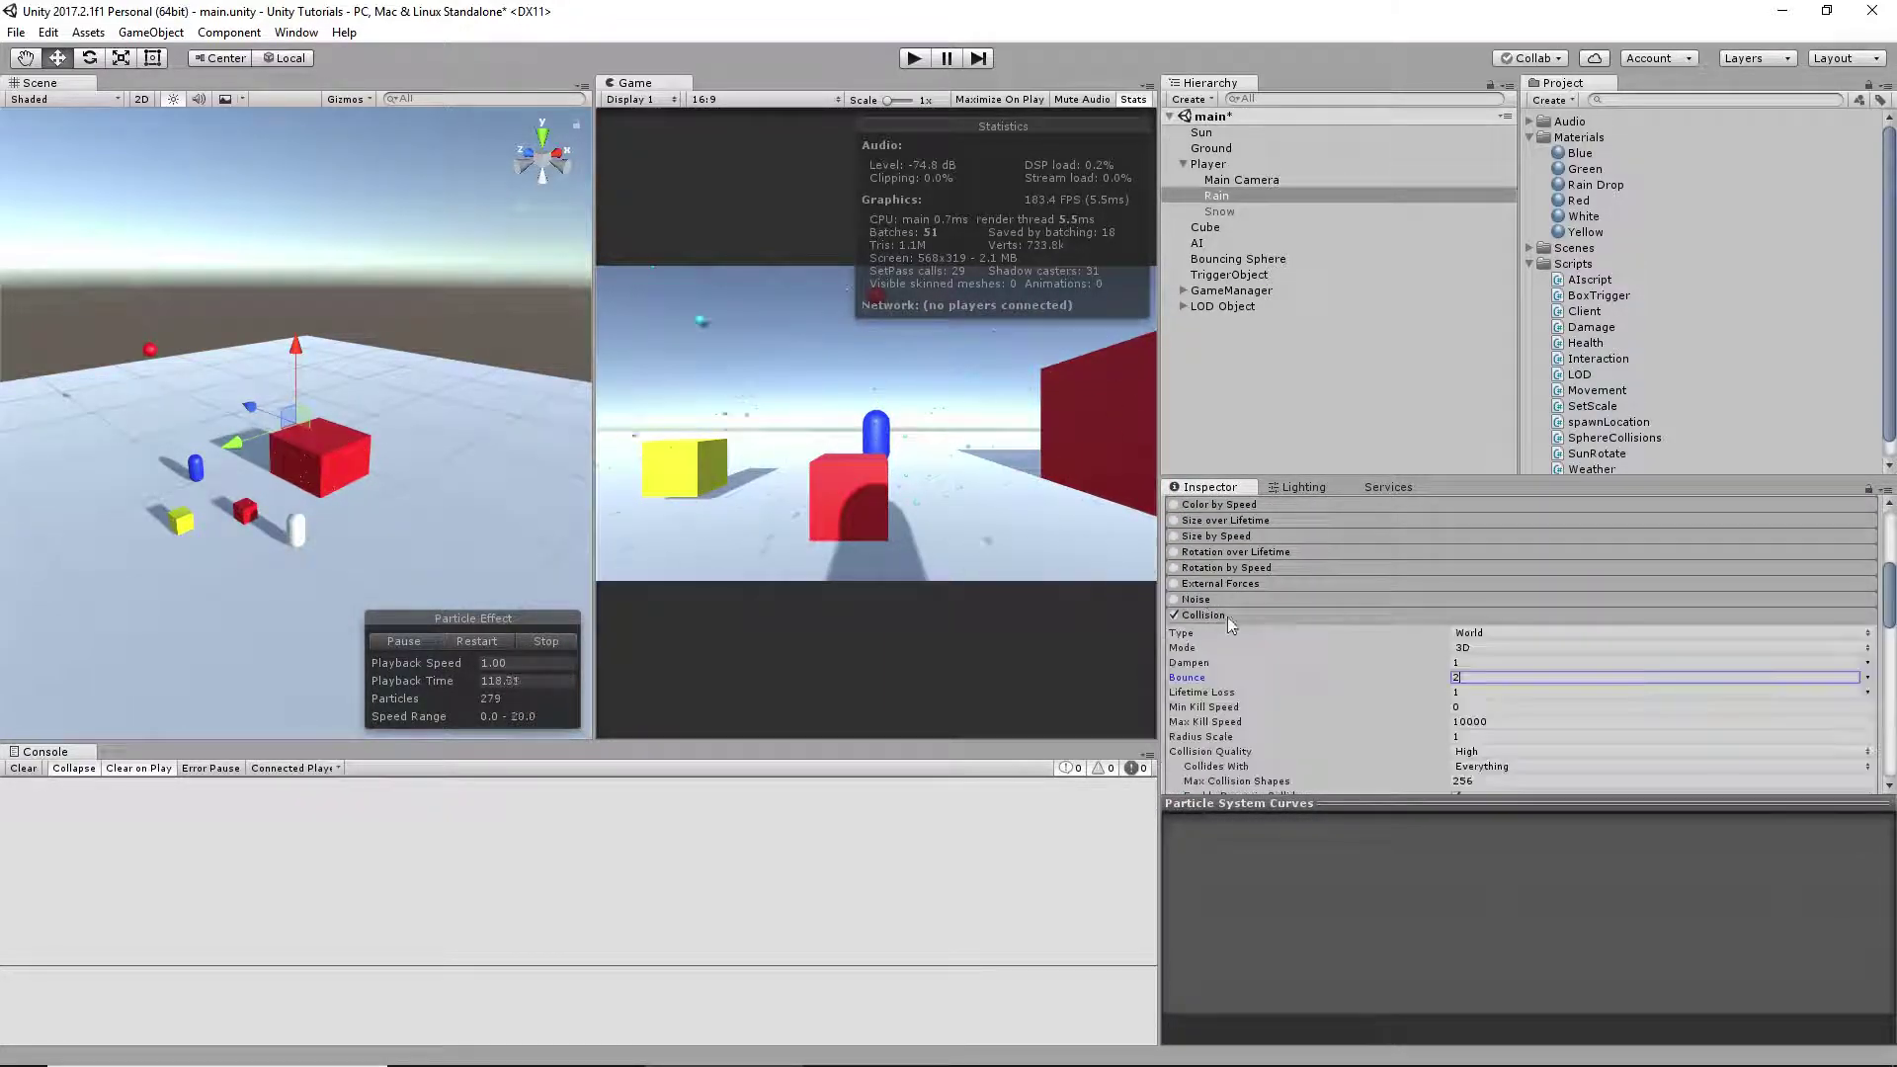
pyautogui.scroll(2, 1284, 622)
pyautogui.scroll(1, 1383, 618)
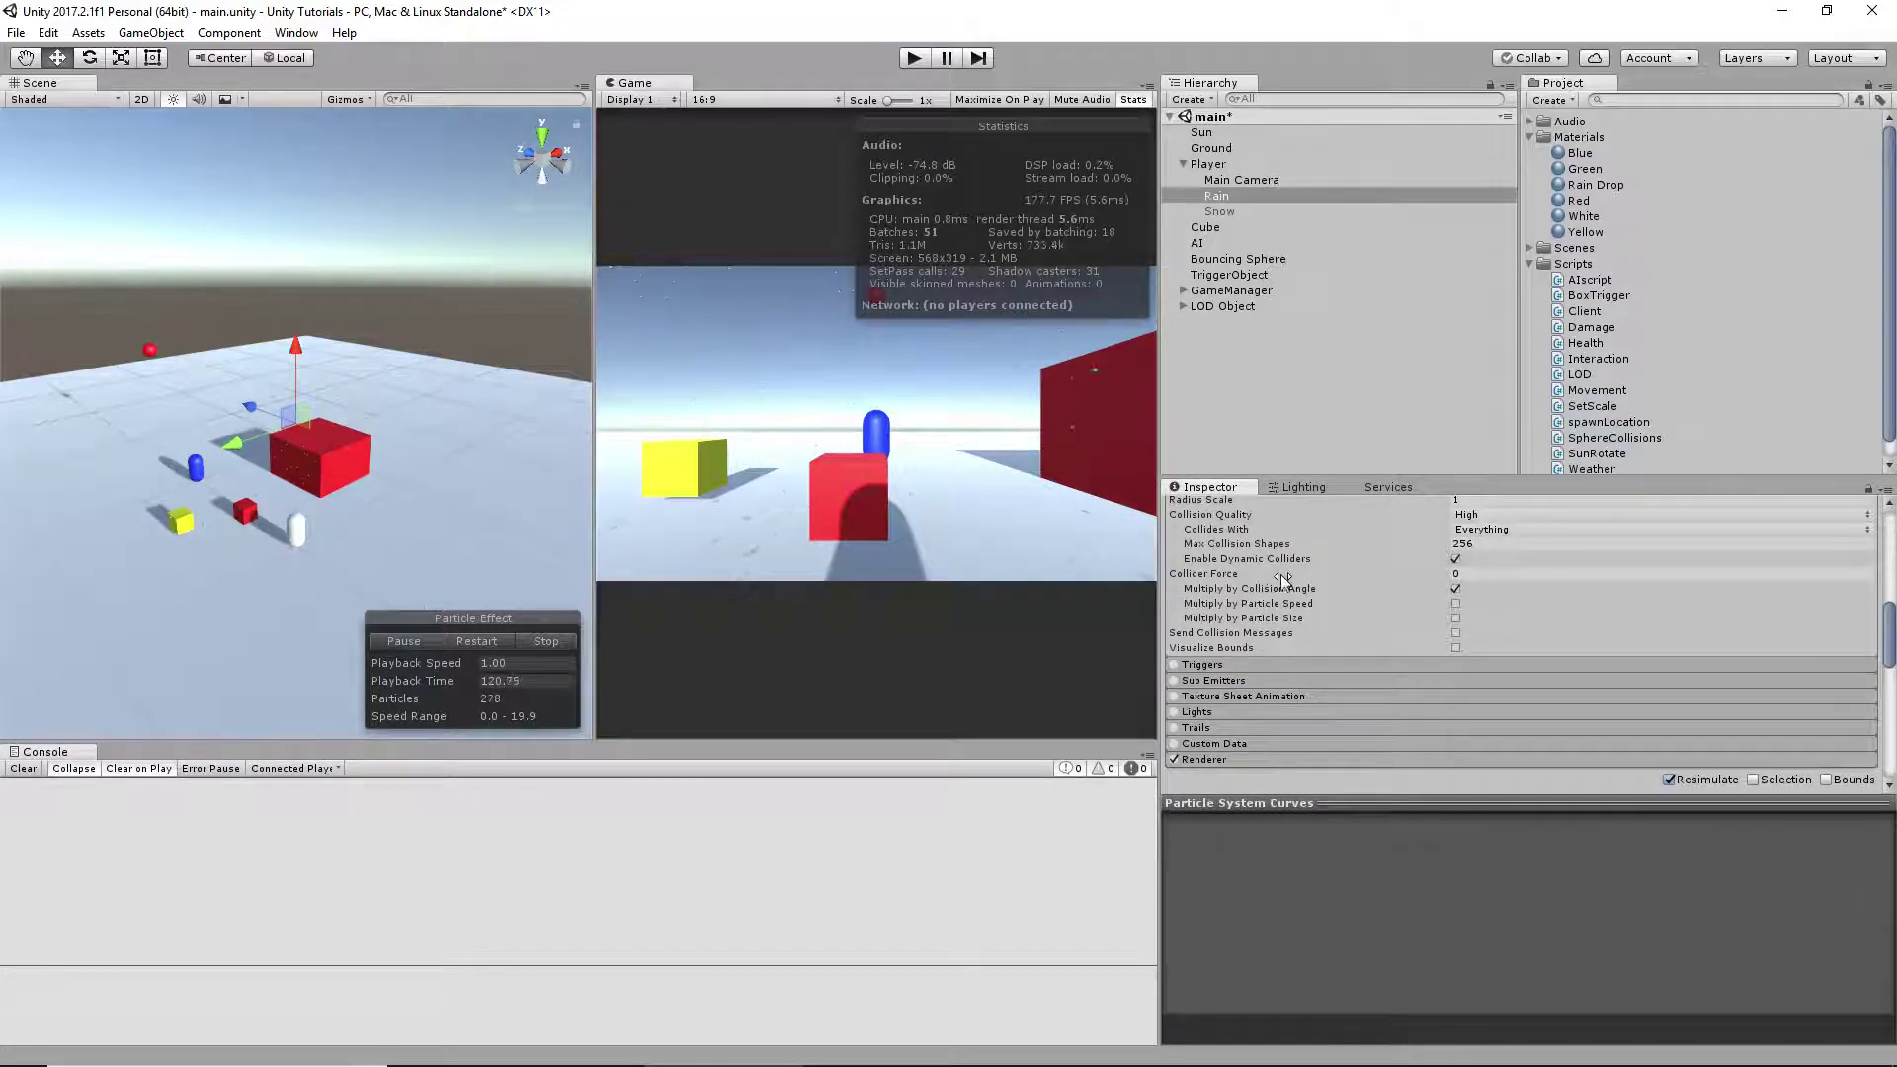
# - Try a Collider Force of 0.001 in Rain's Collision module, restore it to 0 and collapse the module
pyautogui.click(1390, 576)
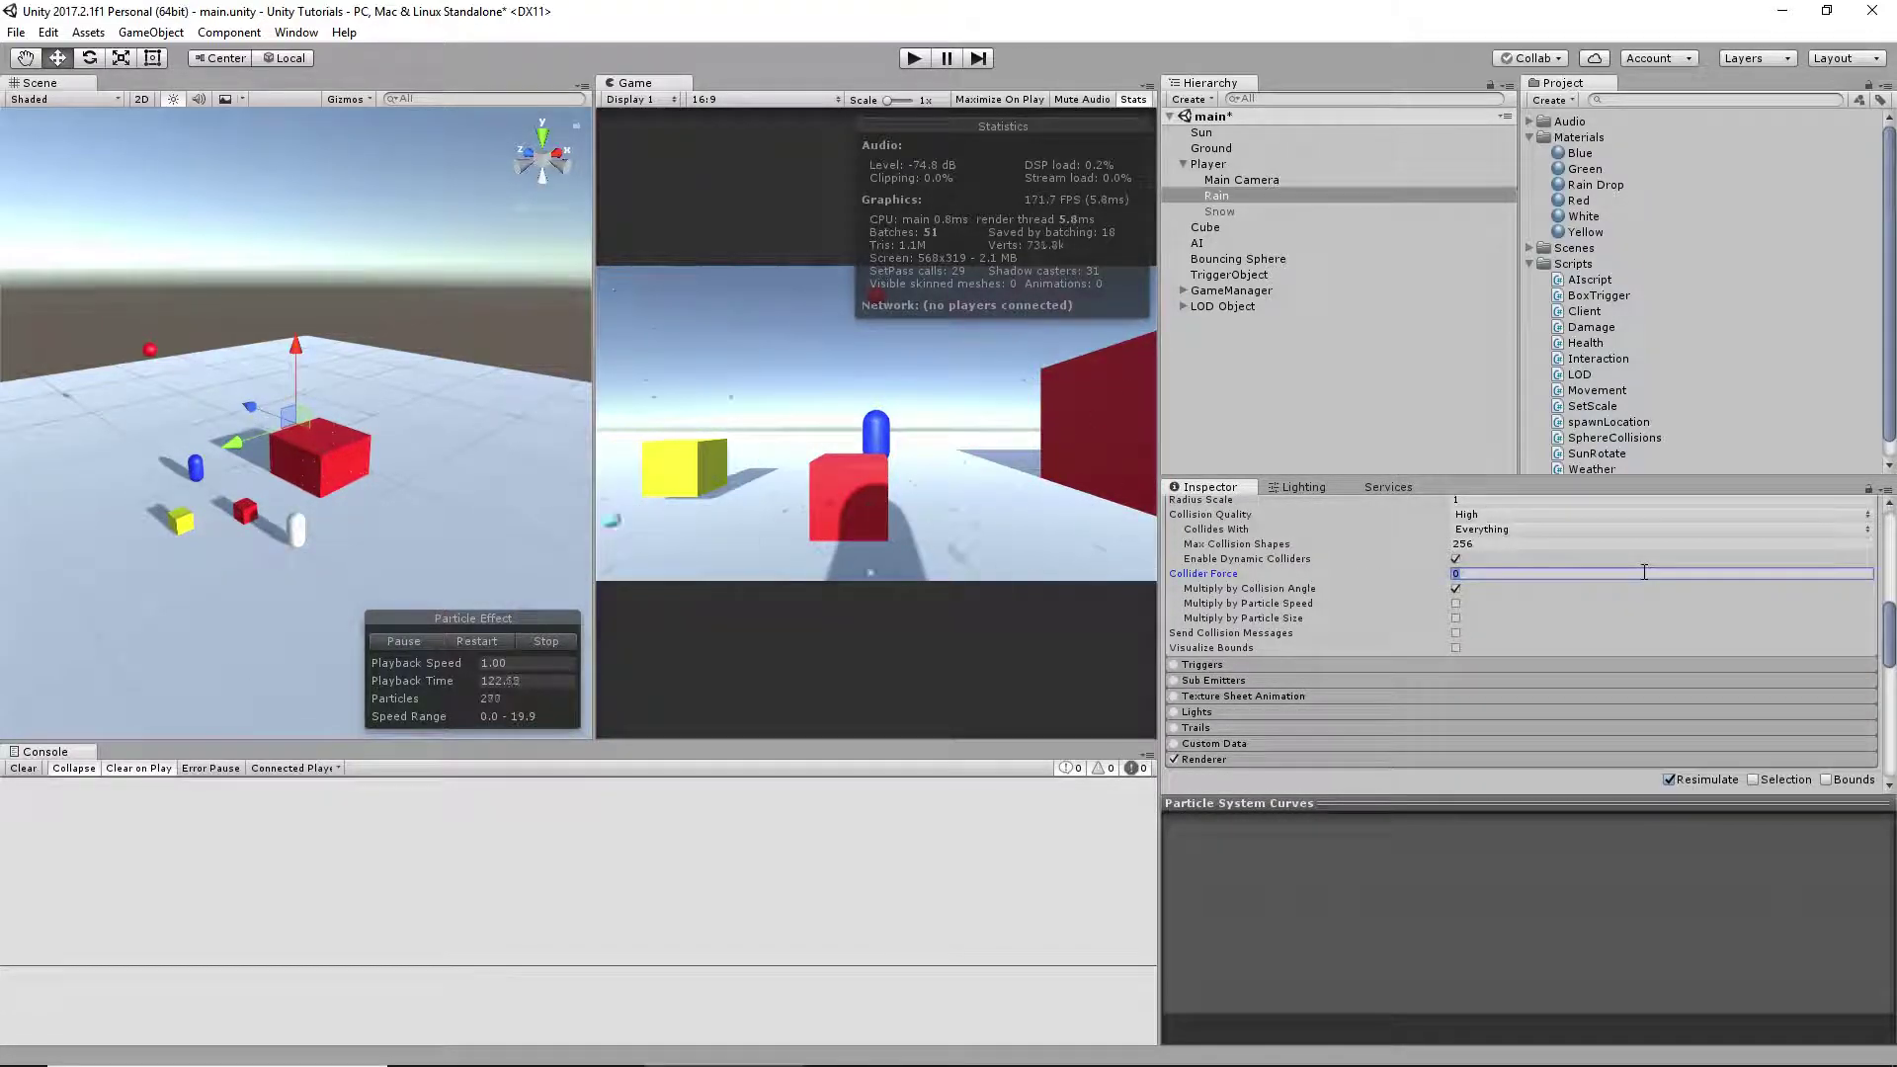
pyautogui.write('0.001')
pyautogui.press('Return')
pyautogui.scroll(5, 1508, 583)
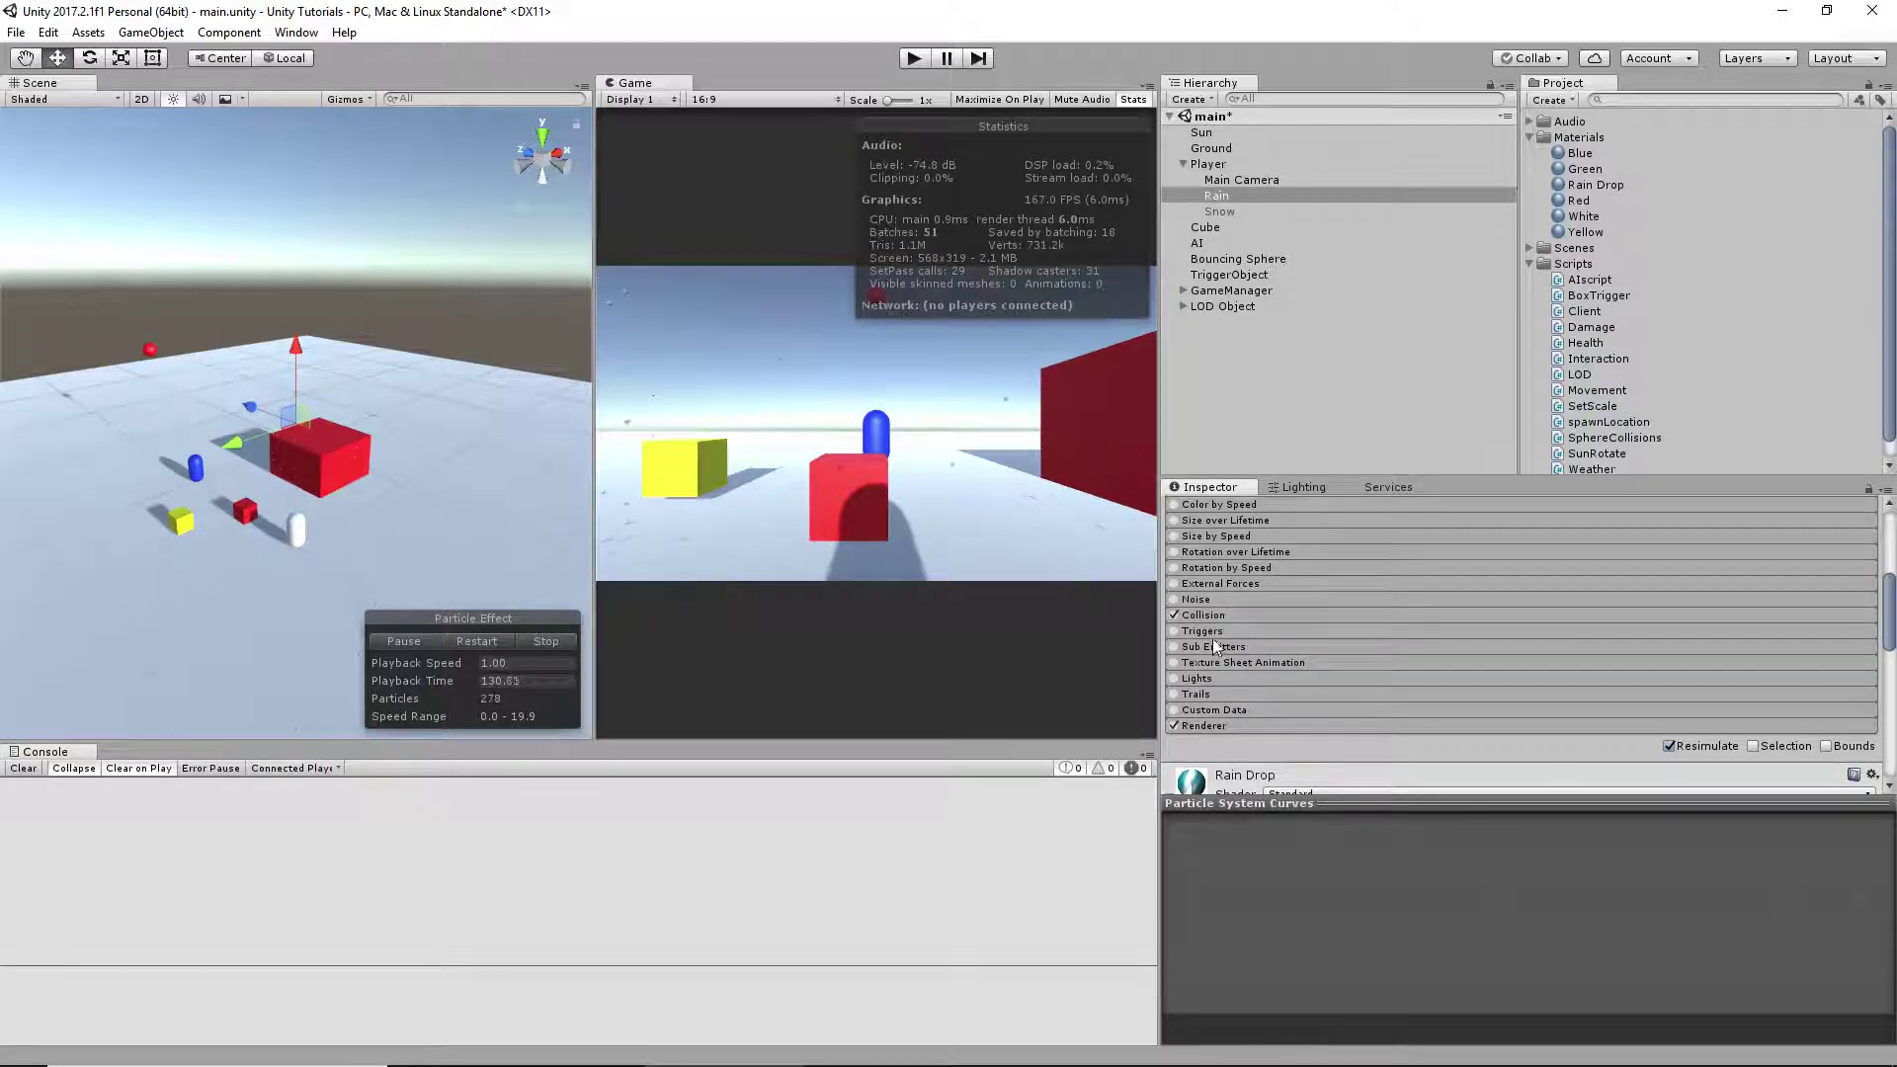
pyautogui.scroll(-4, 1306, 666)
pyautogui.write('0')
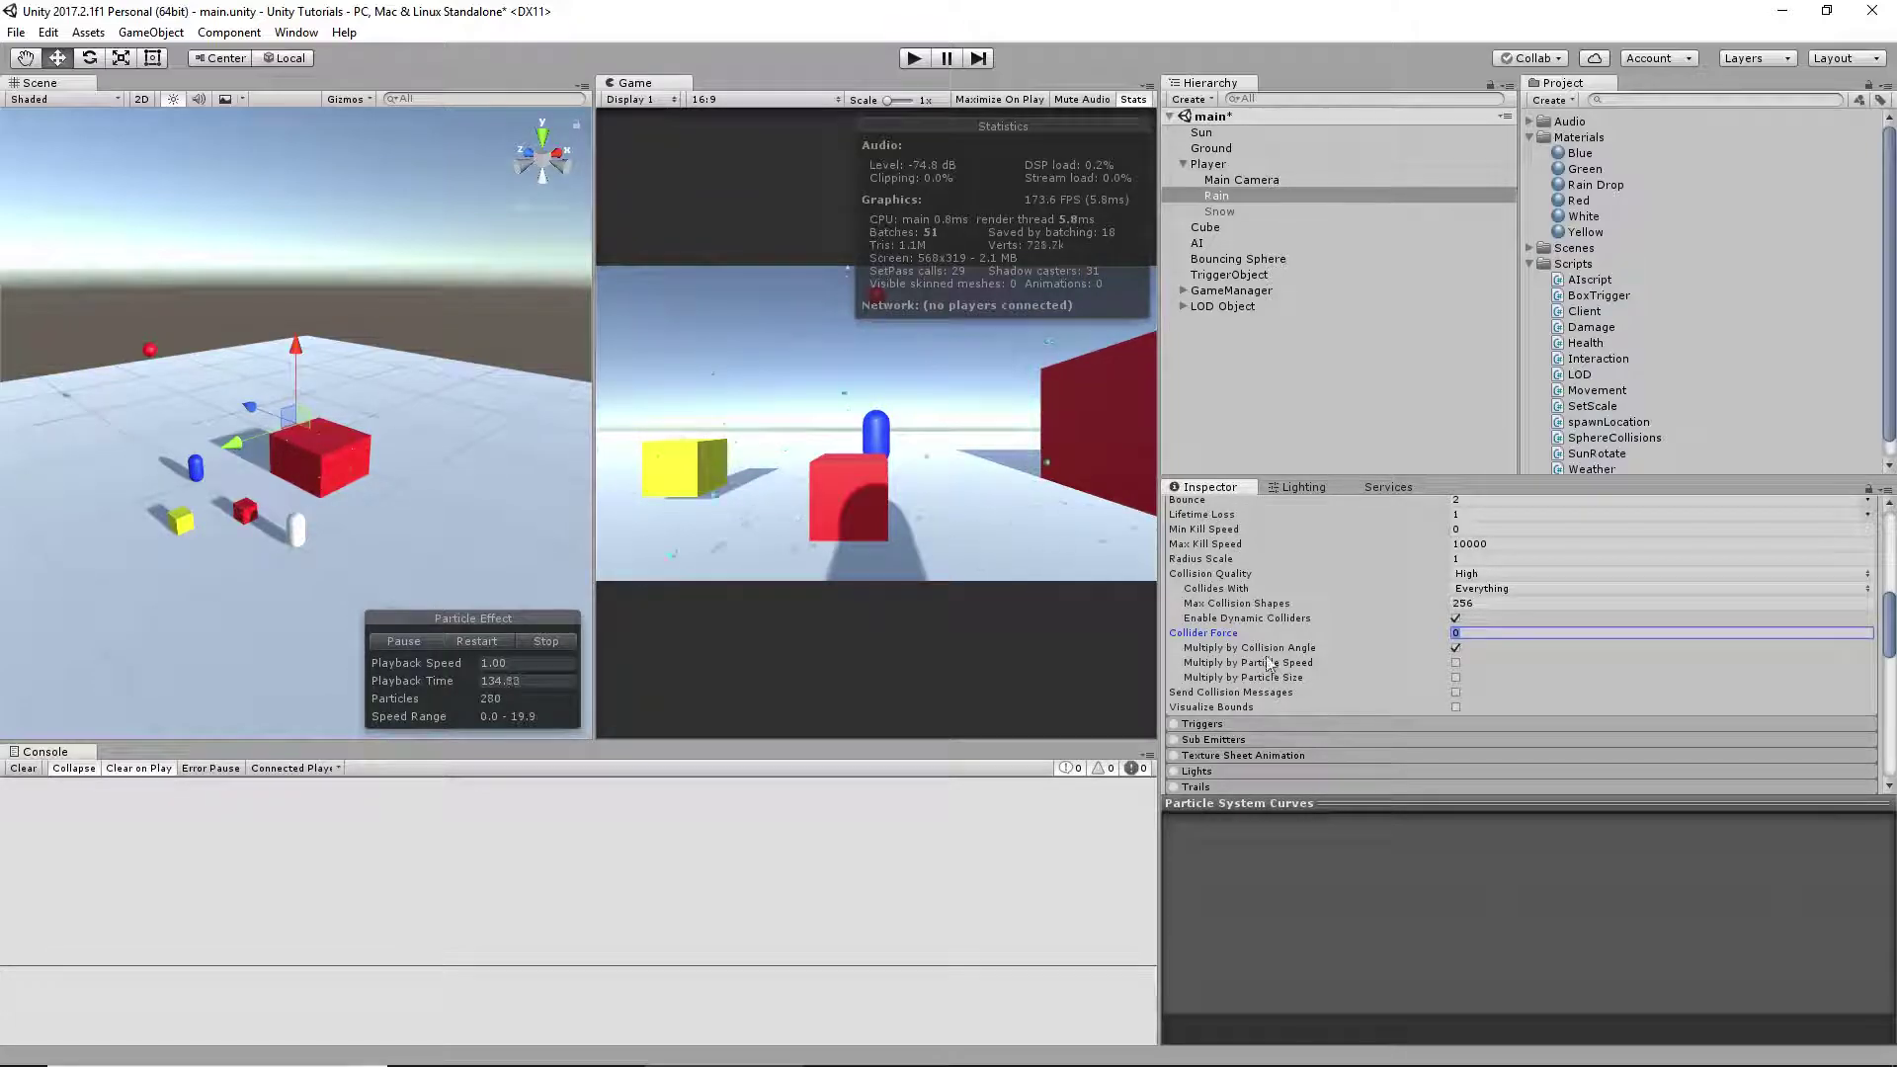
pyautogui.scroll(1, 1289, 561)
pyautogui.scroll(2, 1265, 583)
pyautogui.click(1246, 619)
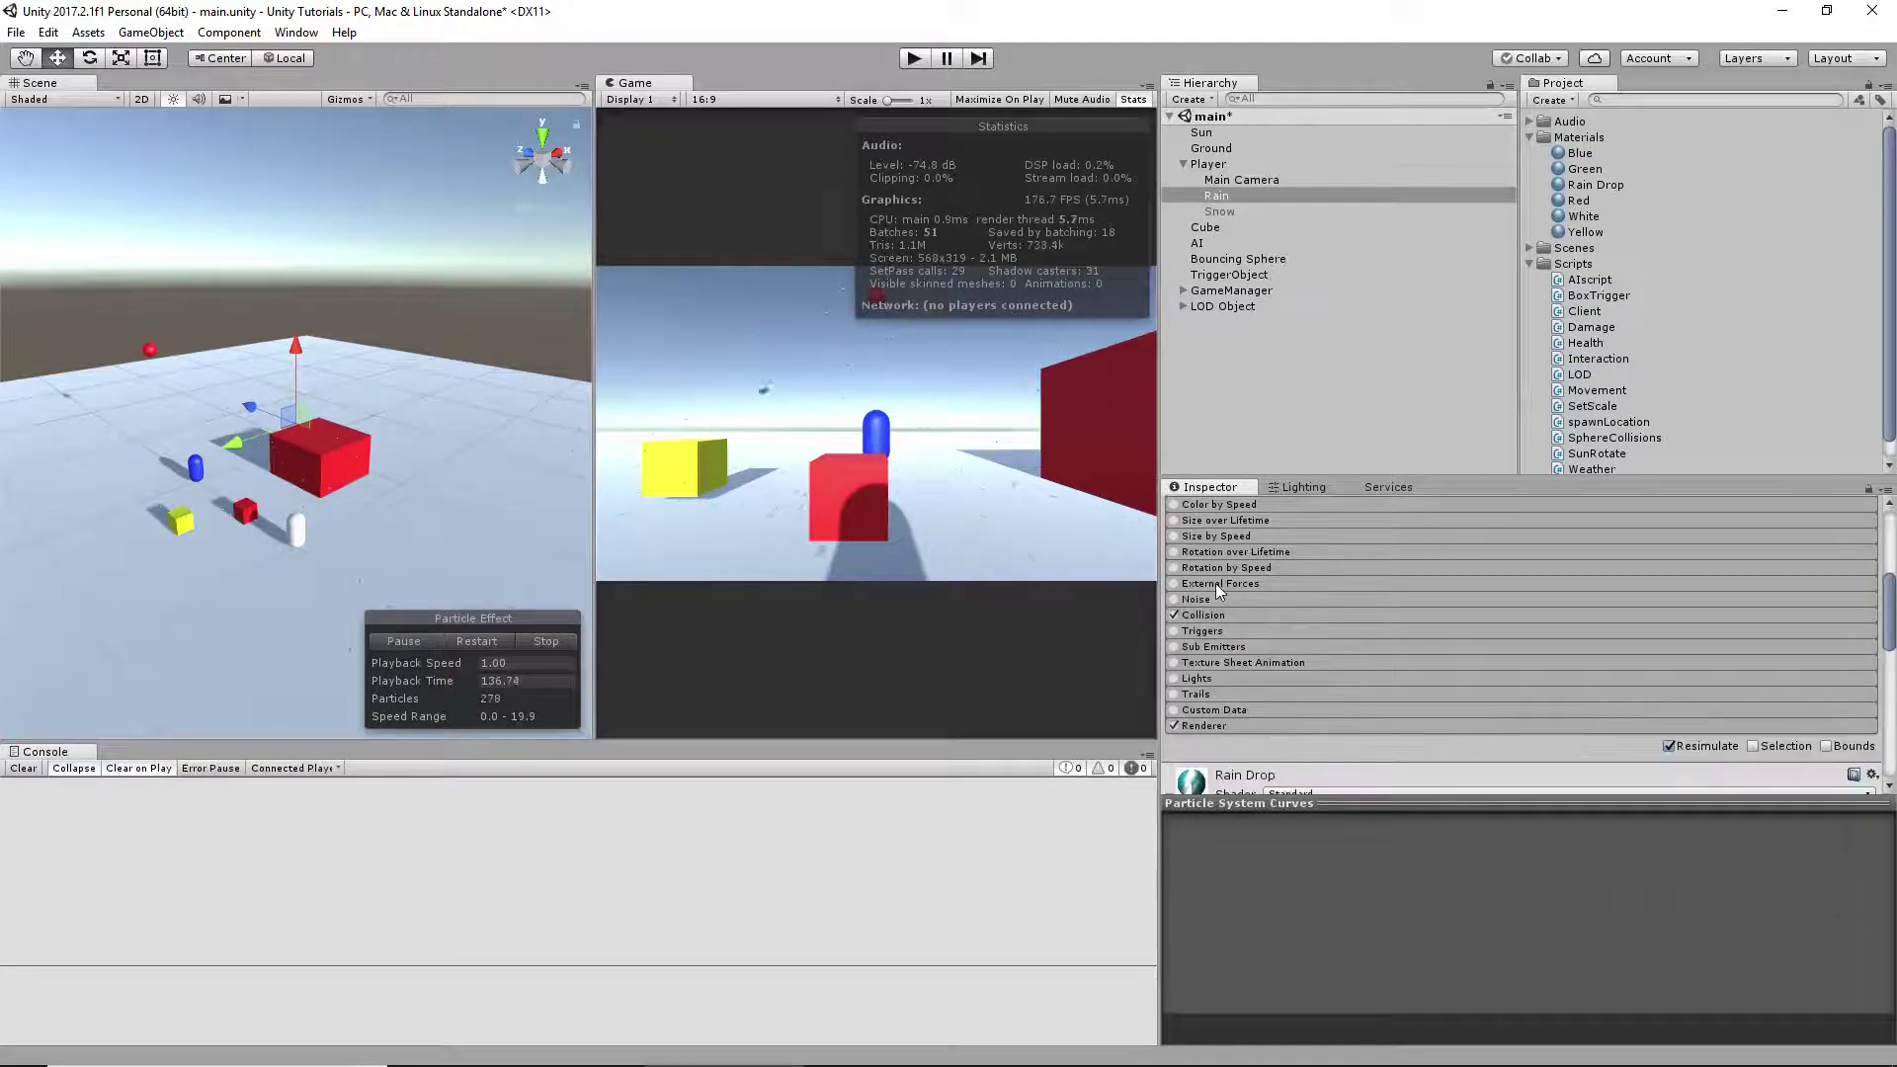
# - Expand Rain's Renderer module and disable Receive Shadows
pyautogui.scroll(-4, 1215, 583)
pyautogui.click(1267, 549)
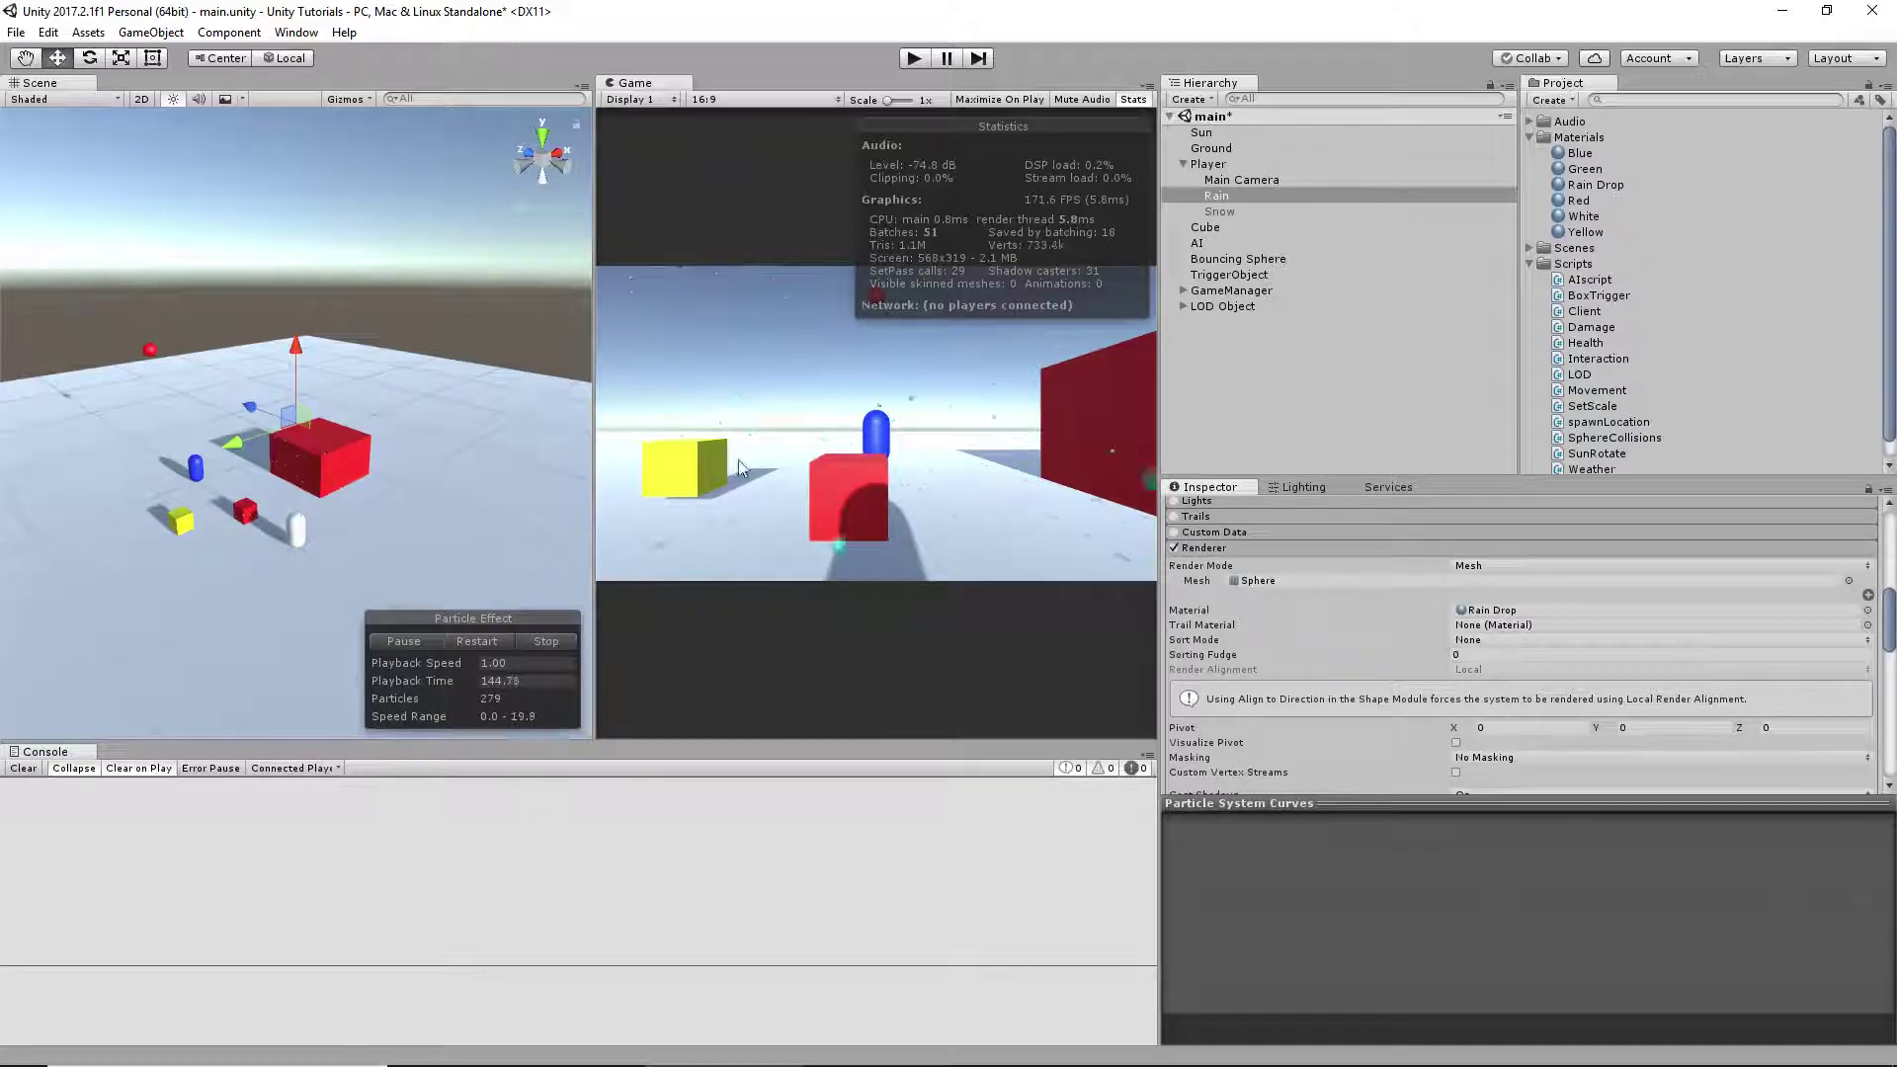
pyautogui.scroll(-3, 1454, 654)
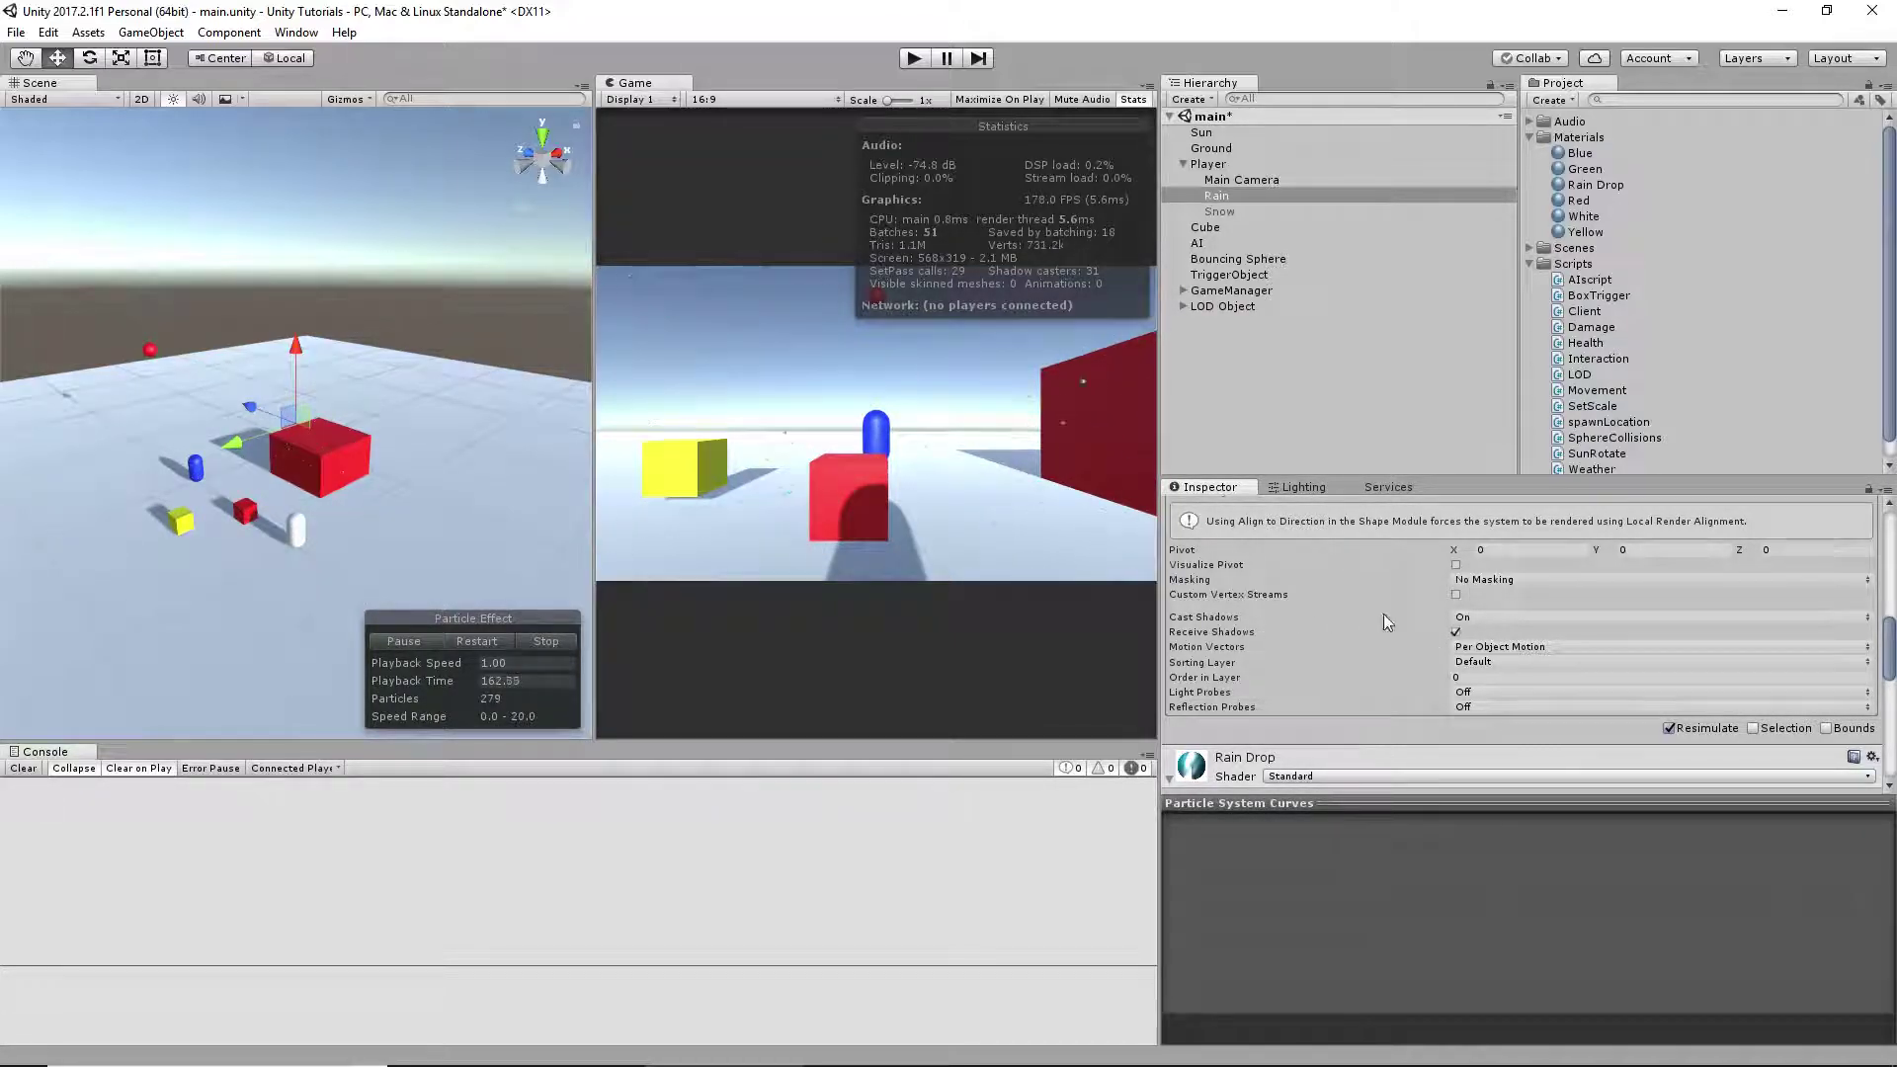
pyautogui.click(1456, 633)
# - Try the Off, Shadows Only and Two Sided options for Rain's Cast Shadows and restore it to On
pyautogui.click(1468, 621)
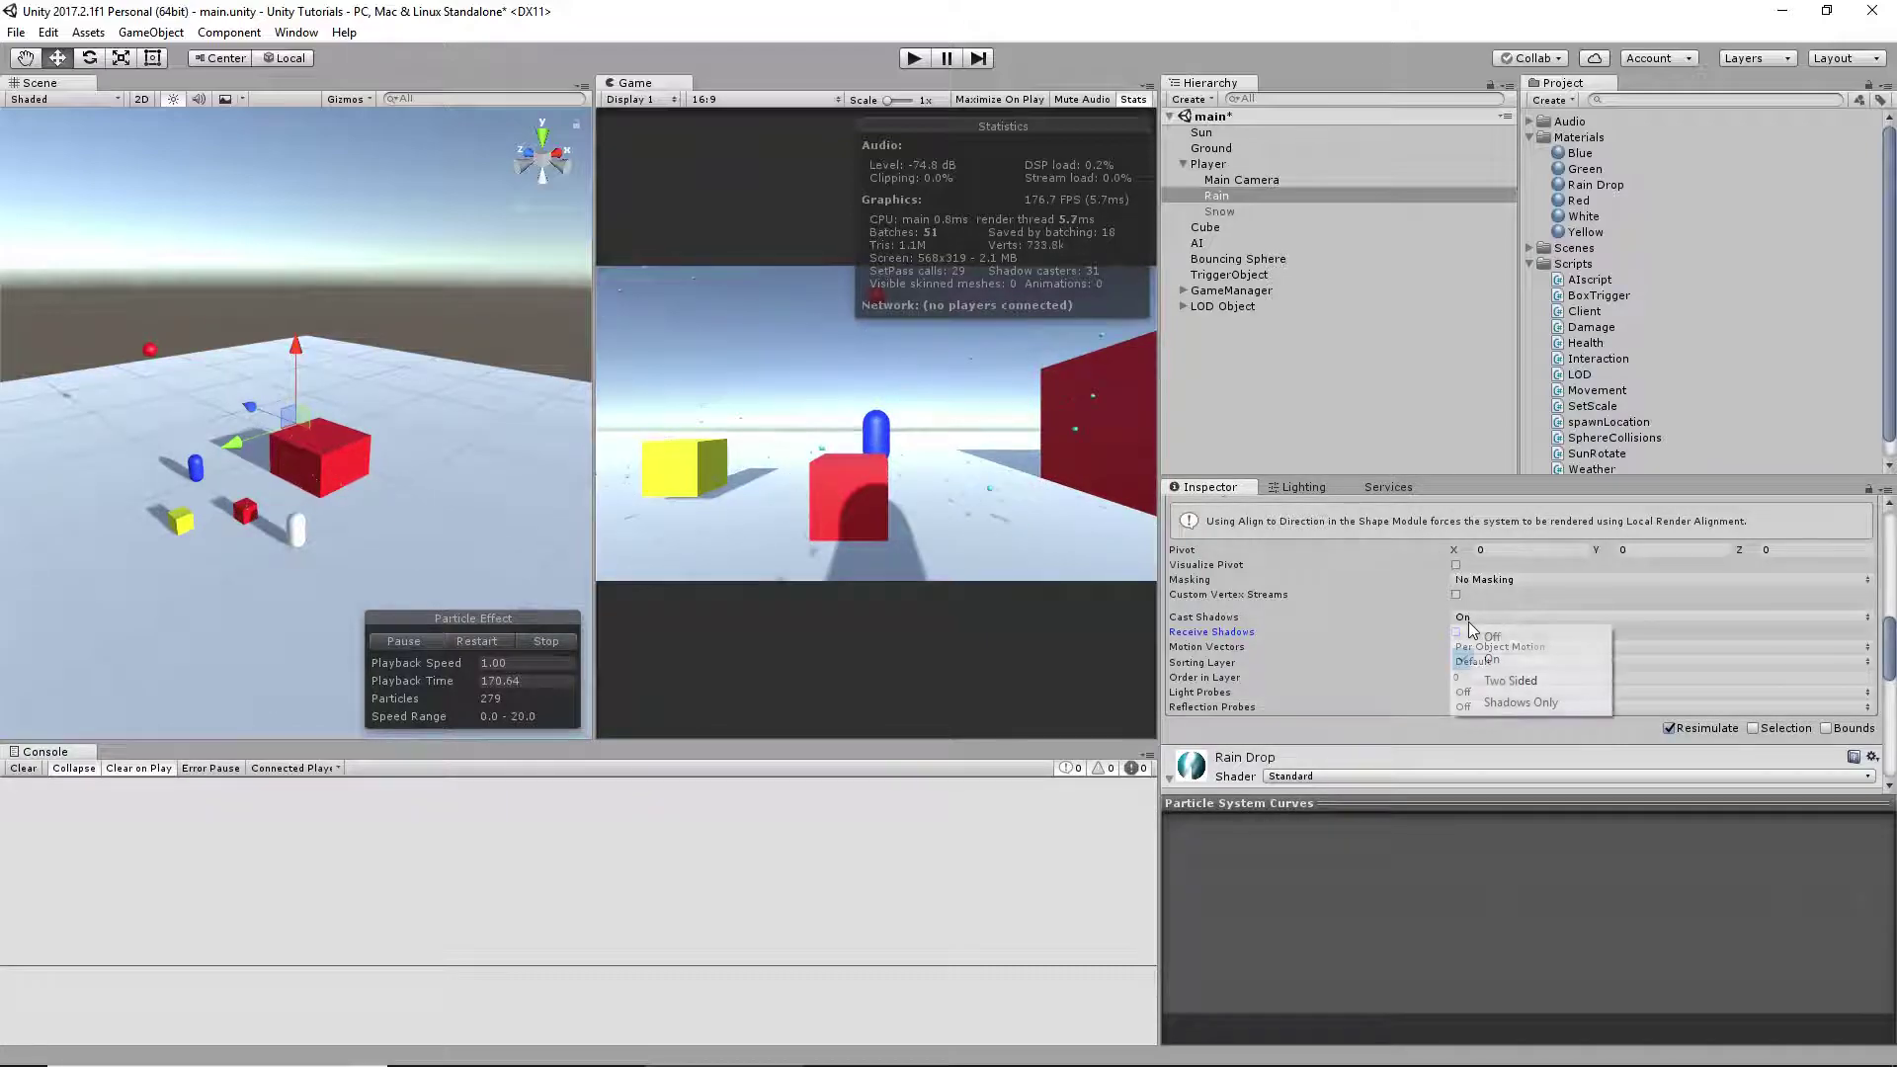
pyautogui.click(1475, 635)
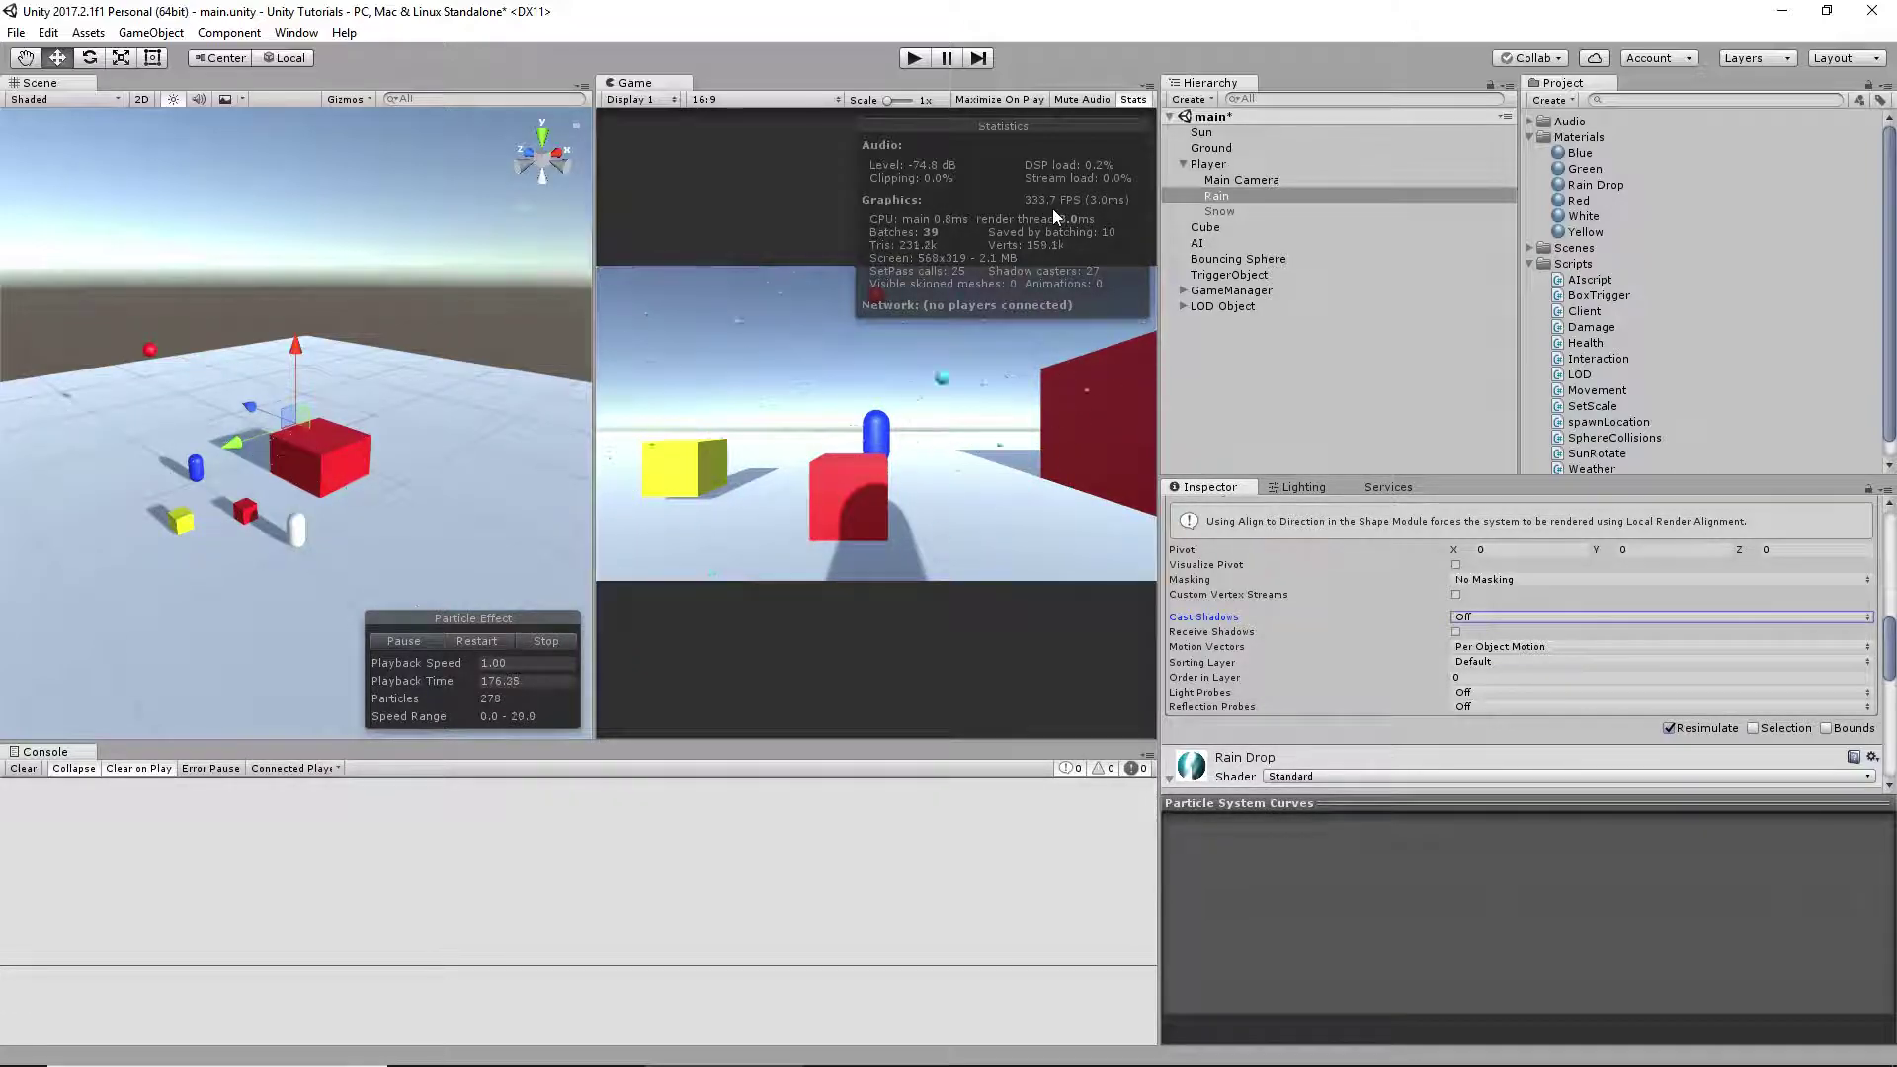
pyautogui.click(1469, 618)
pyautogui.click(1500, 701)
pyautogui.click(1485, 619)
pyautogui.click(1514, 681)
pyautogui.click(1484, 616)
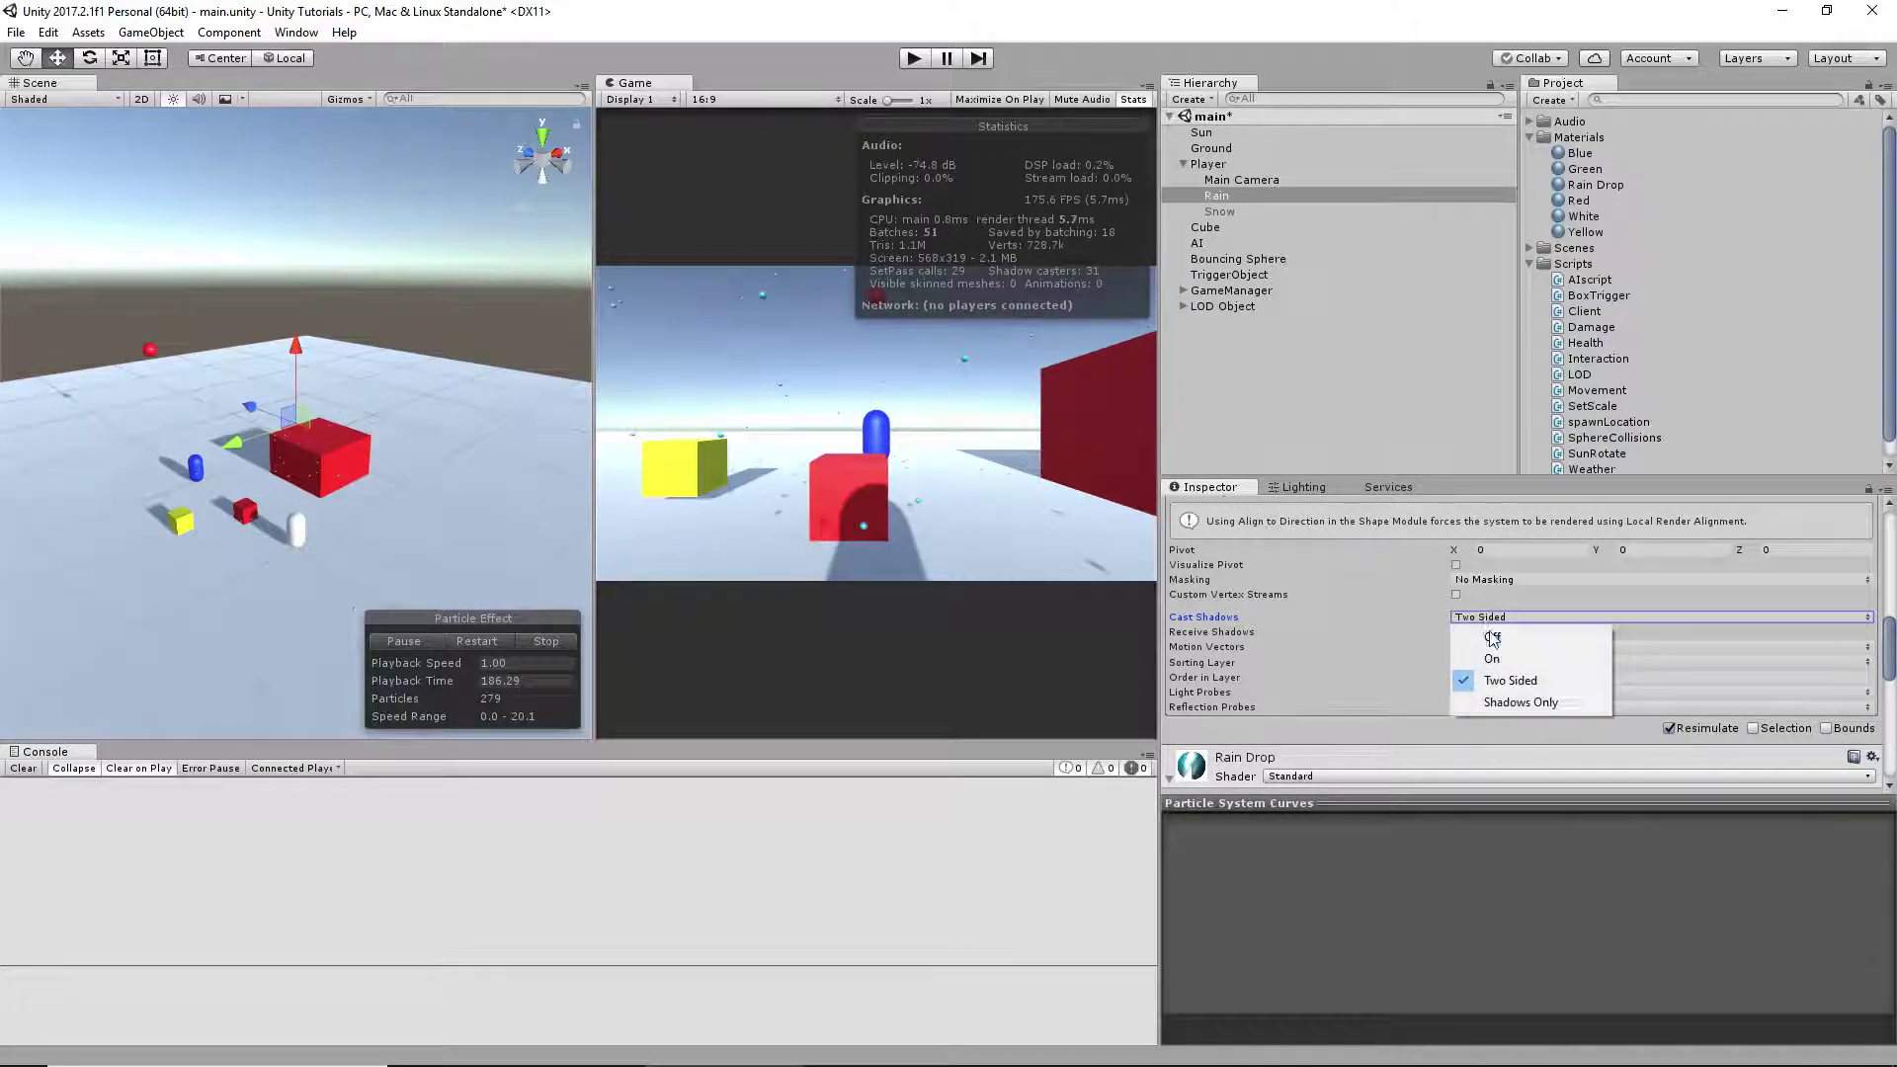
pyautogui.click(1504, 660)
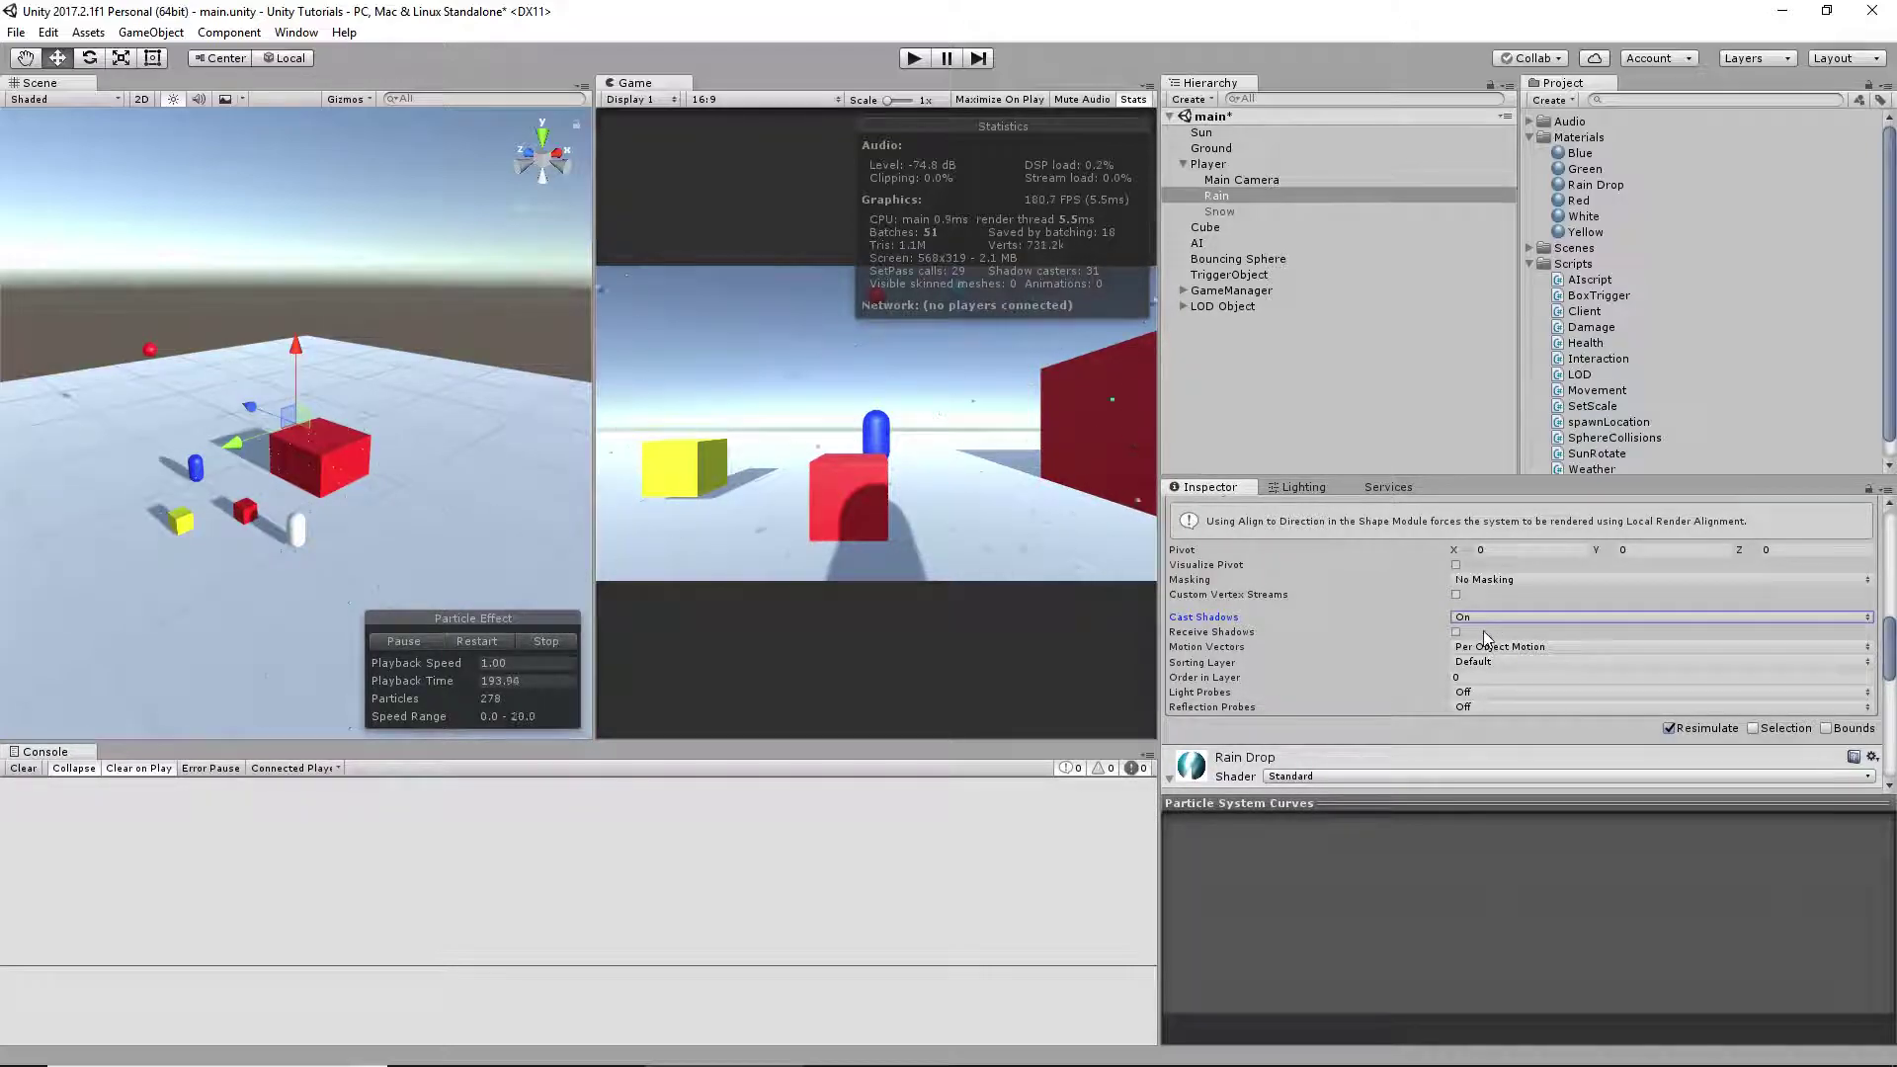
# - Deactivate the Rain object and activate the Snow object under Player
pyautogui.scroll(-3, 1449, 651)
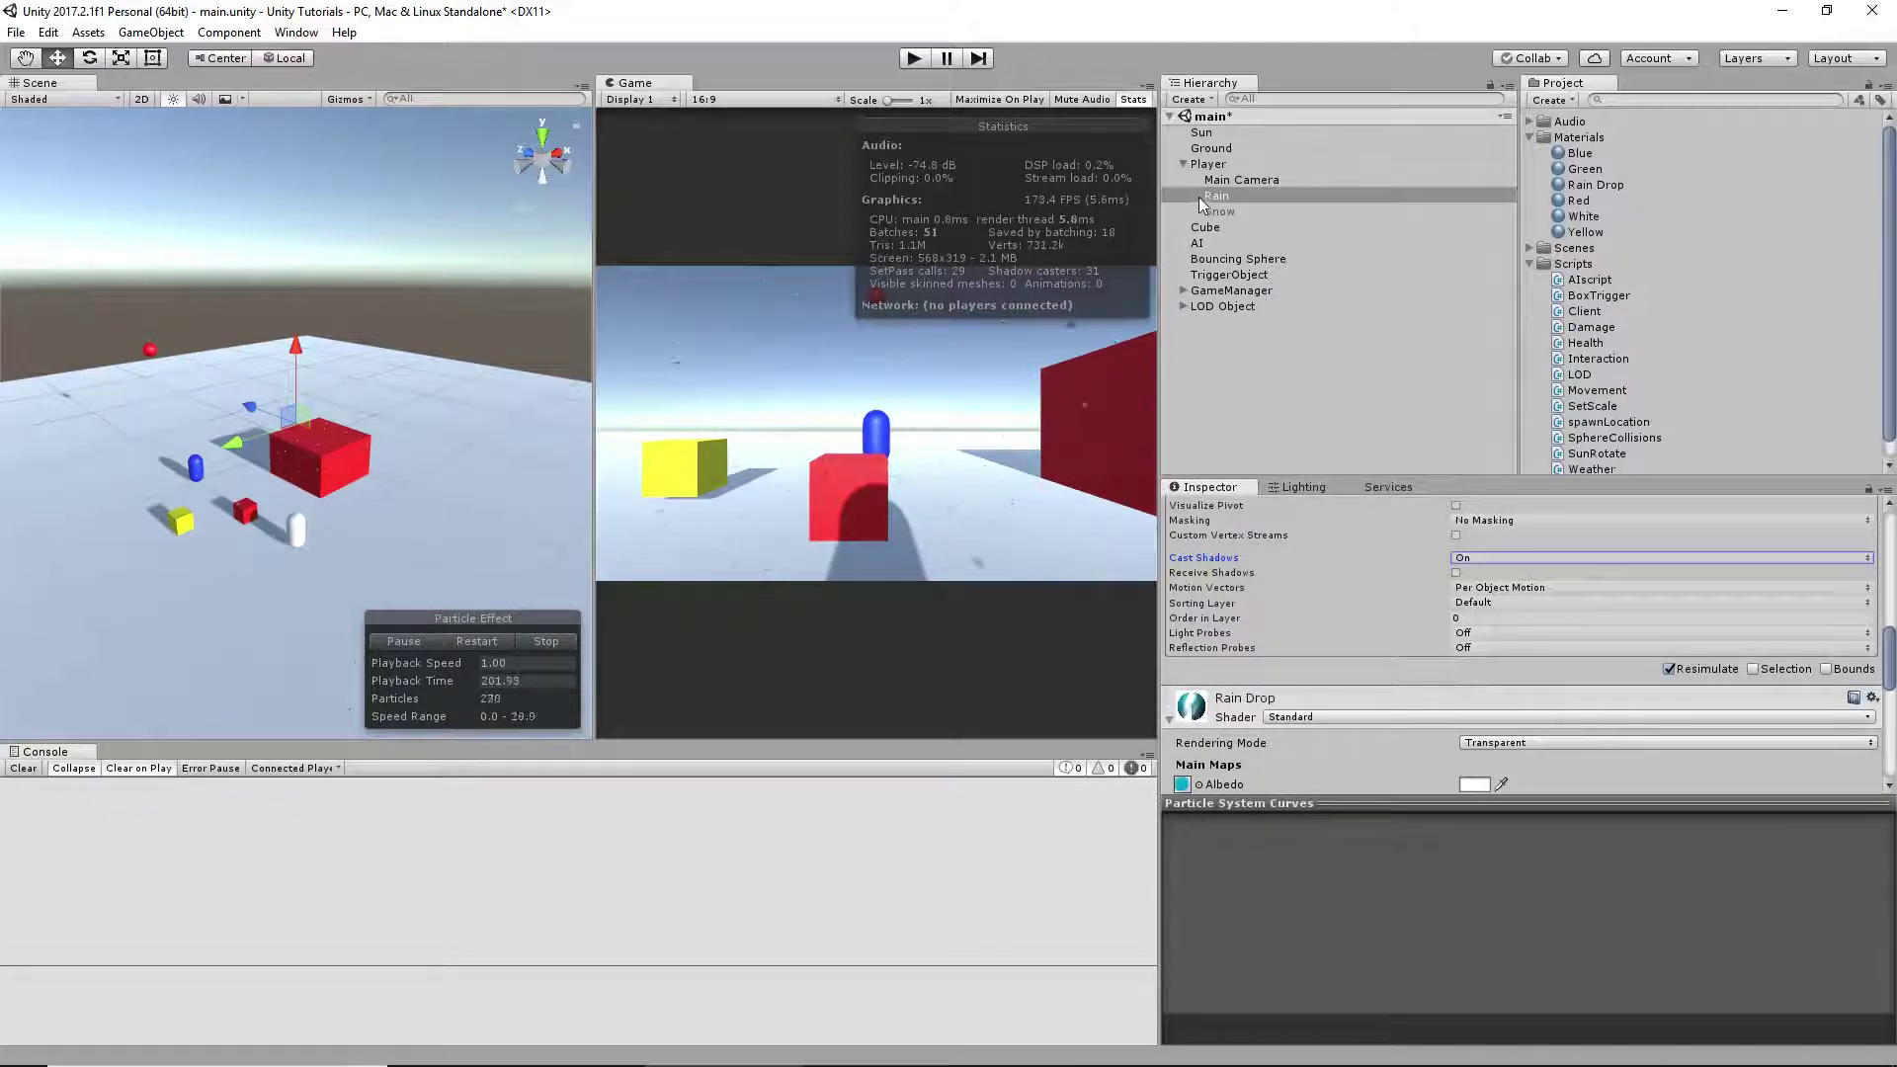
pyautogui.scroll(10, 1318, 555)
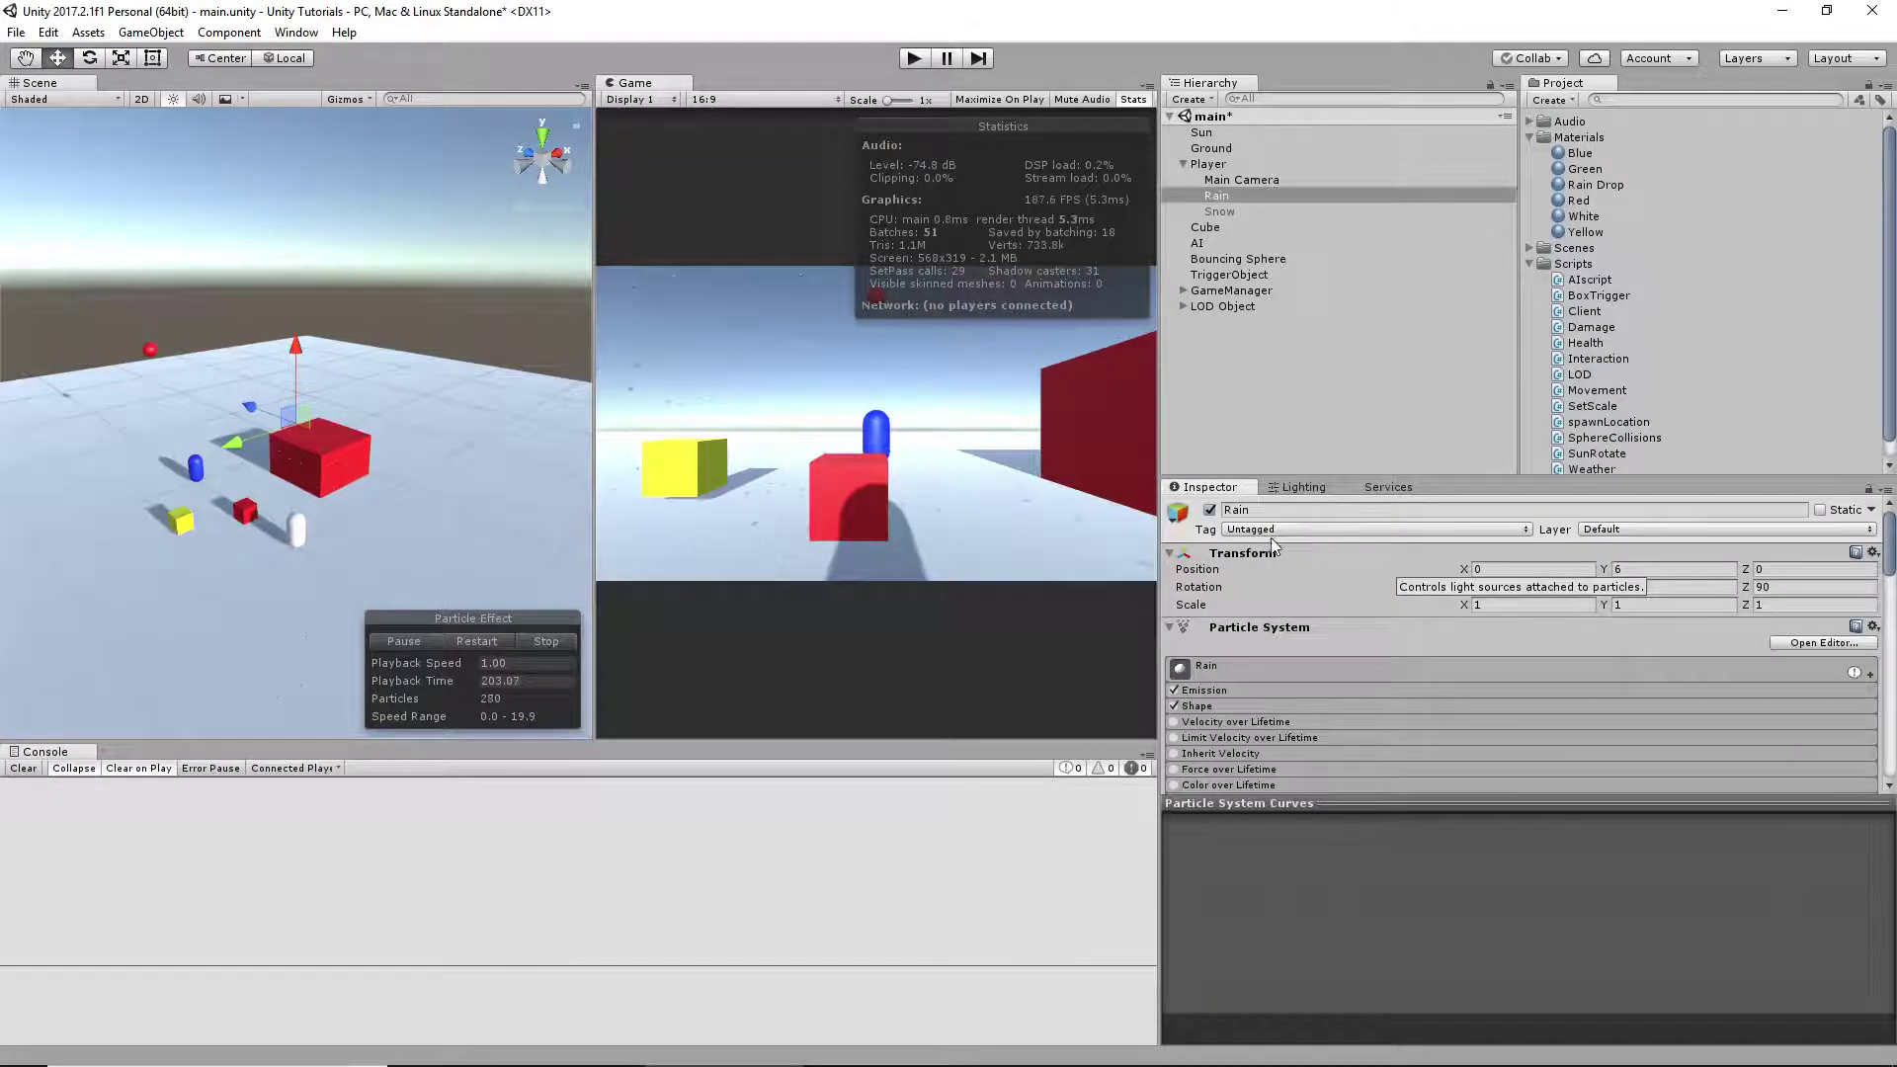
pyautogui.click(1209, 510)
pyautogui.click(1228, 213)
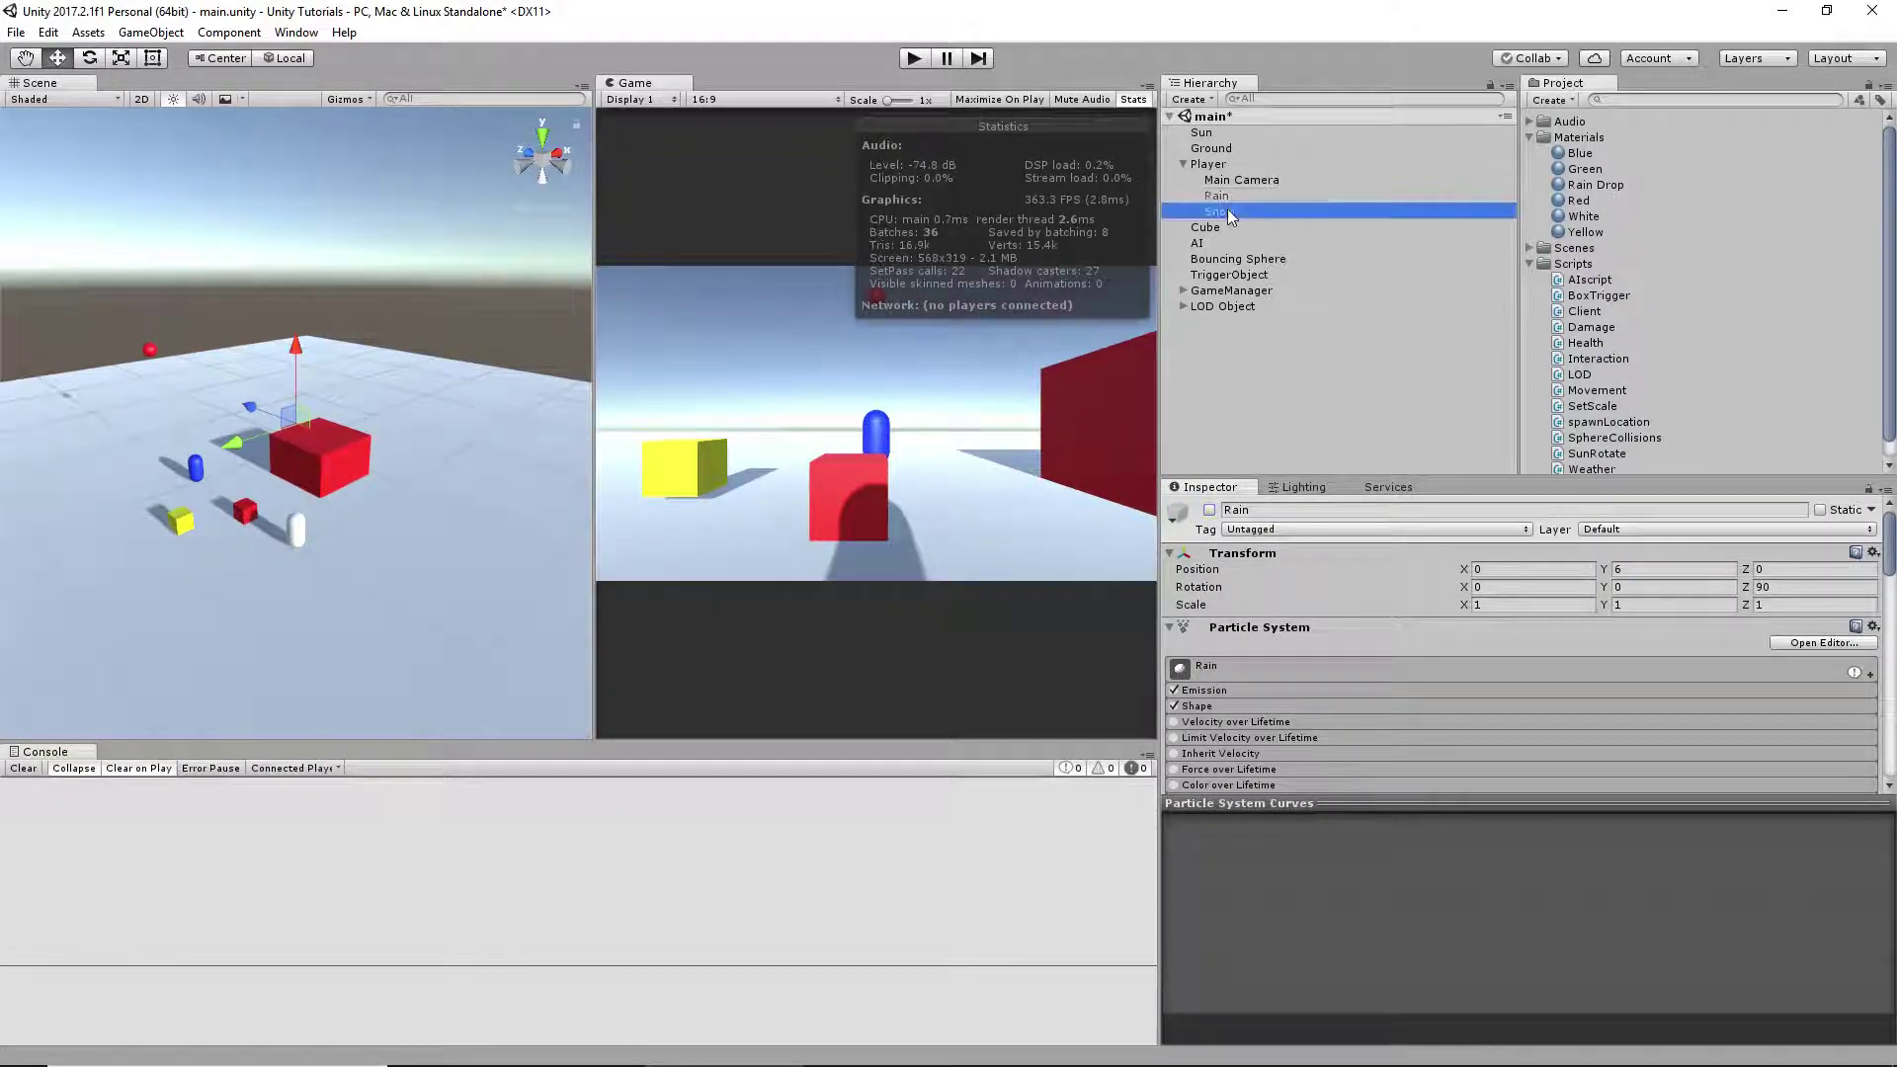
pyautogui.click(1209, 510)
# - Examine the Emission and Shape modules of the Snow particle system
pyautogui.scroll(-10, 1336, 657)
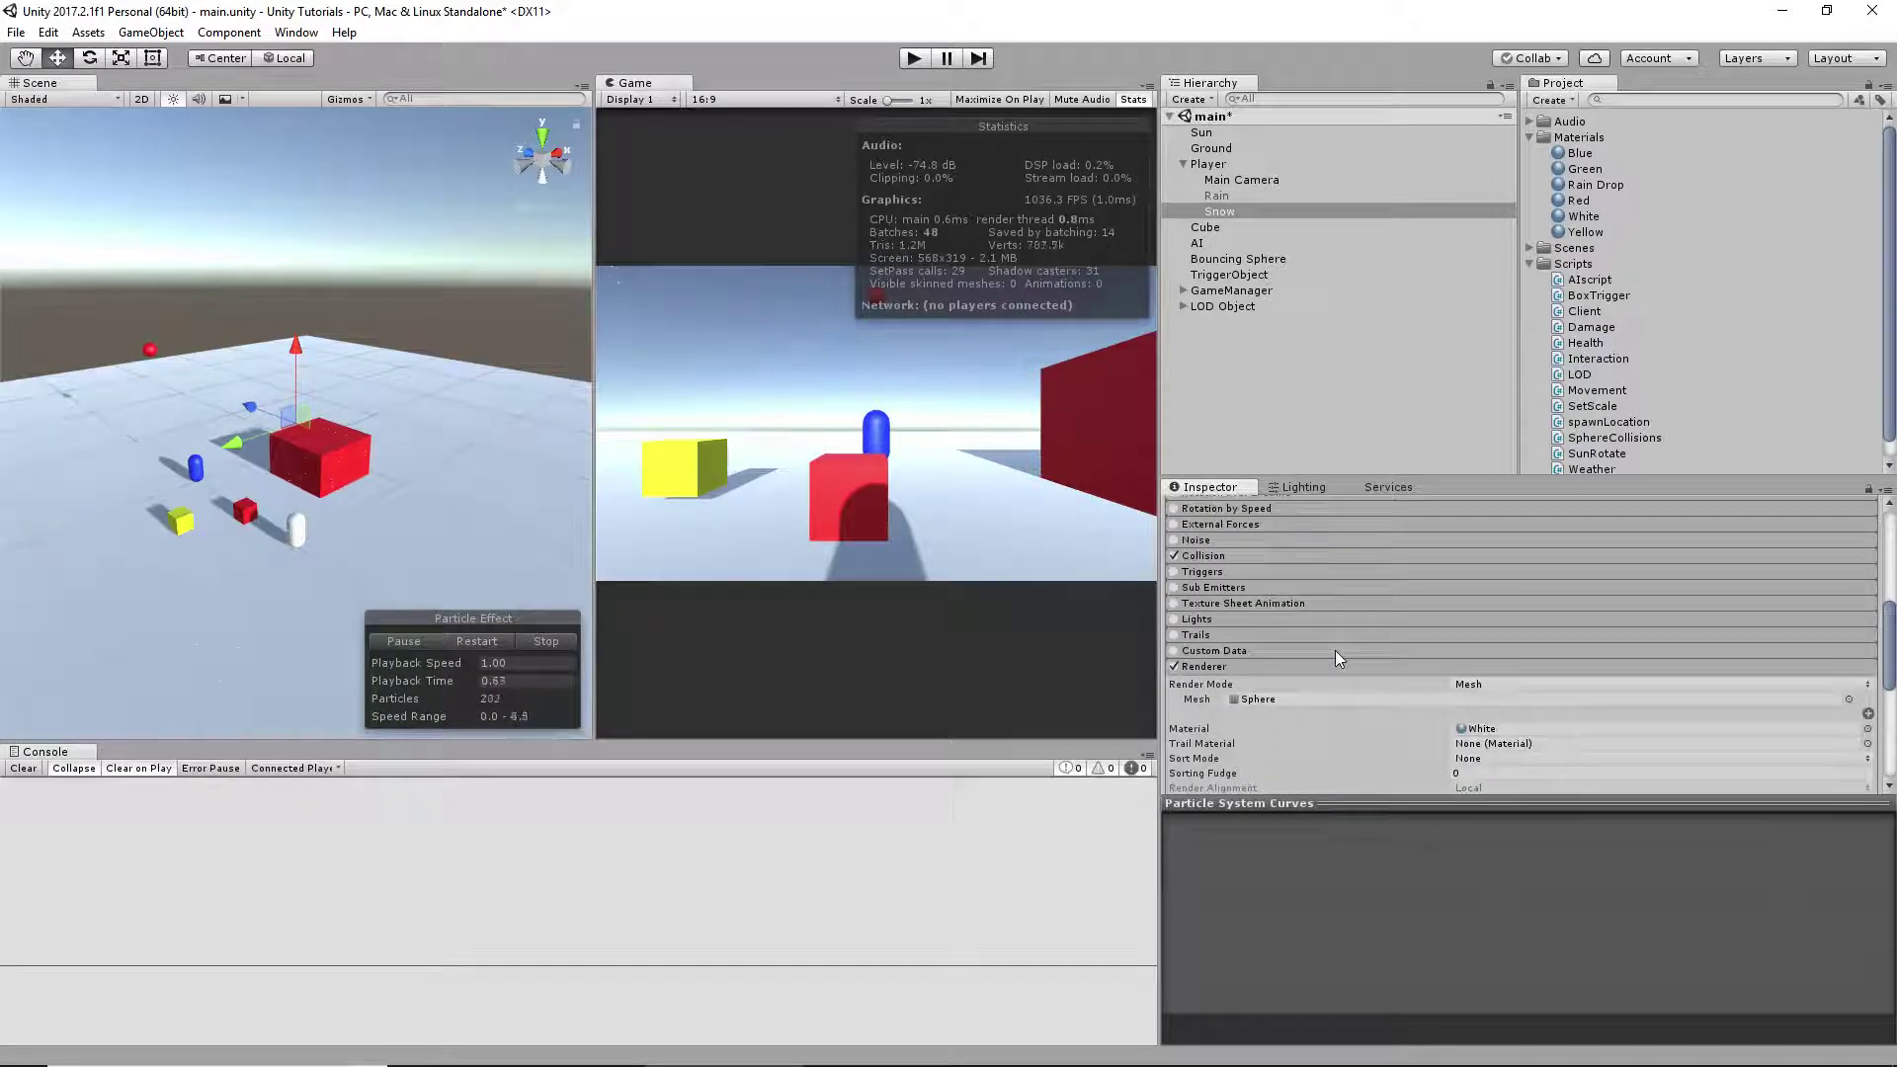
pyautogui.scroll(10, 1245, 668)
pyautogui.click(1253, 571)
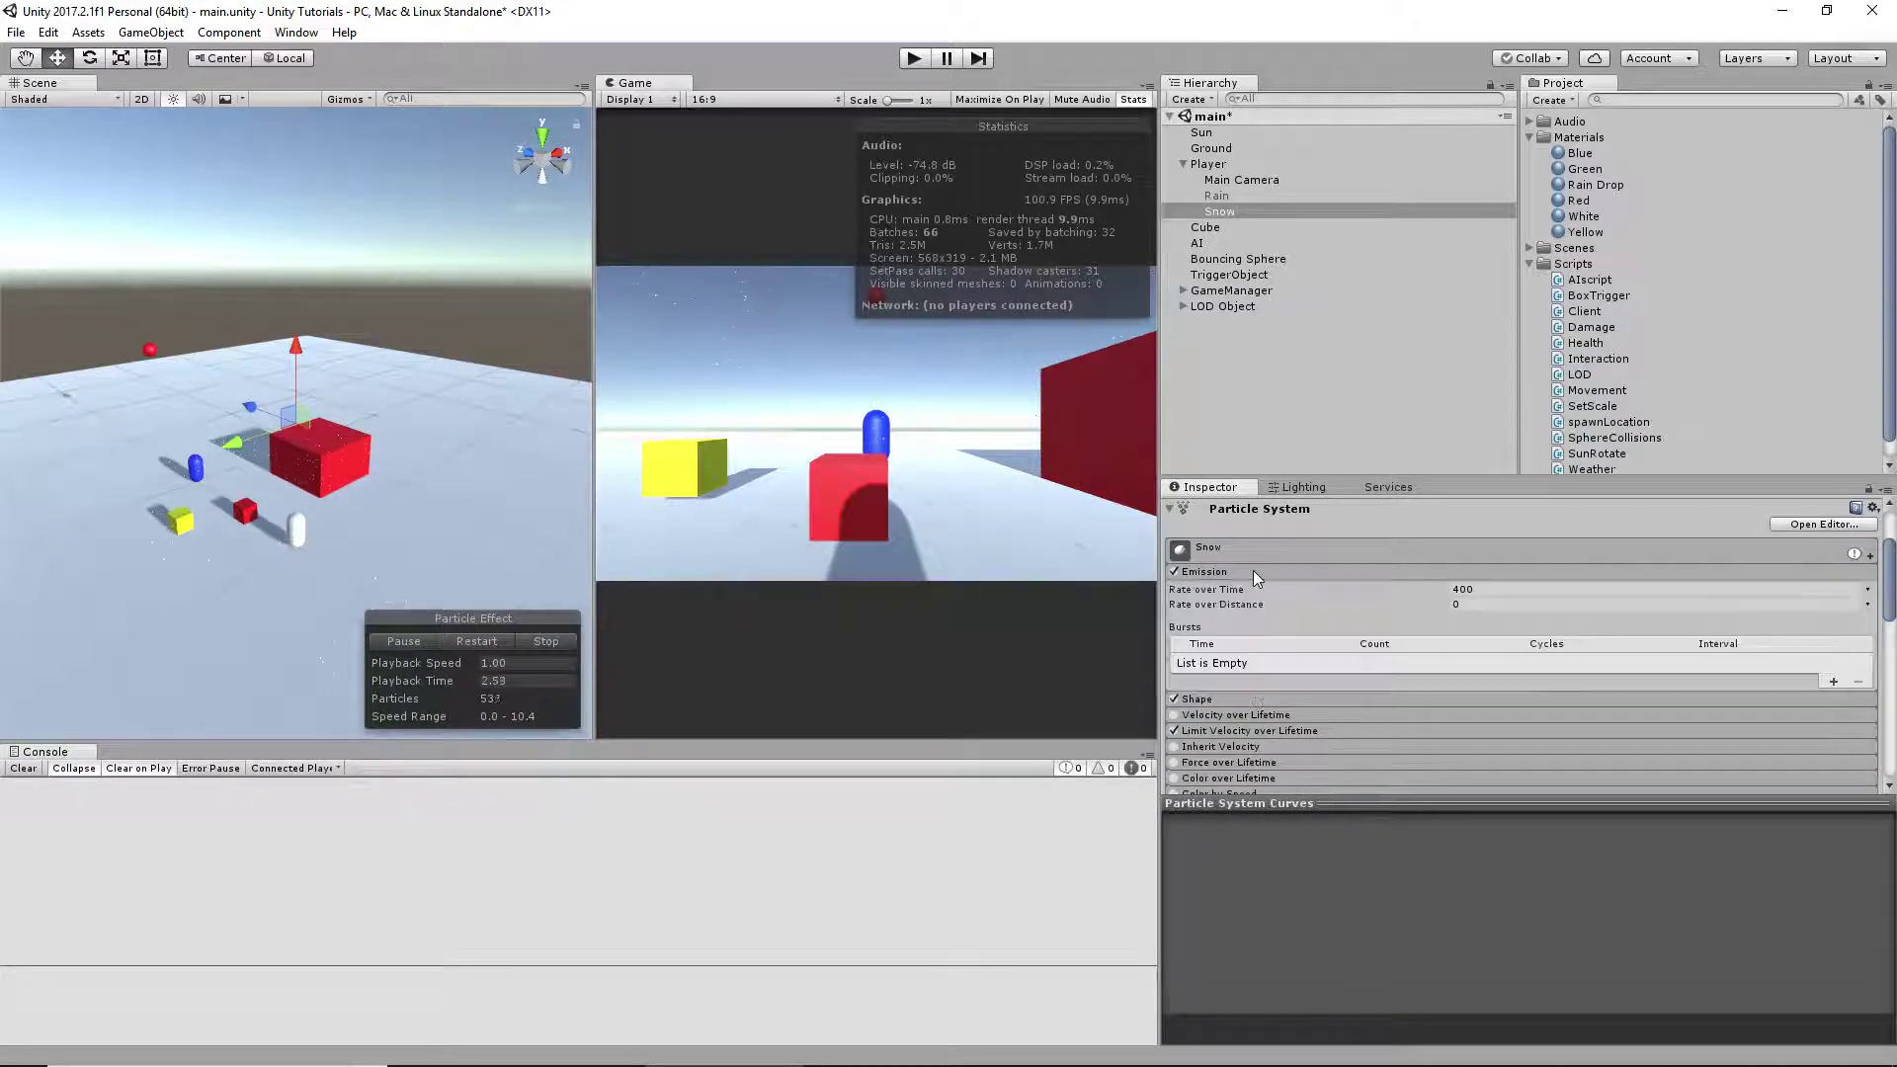
pyautogui.scroll(-3, 1274, 593)
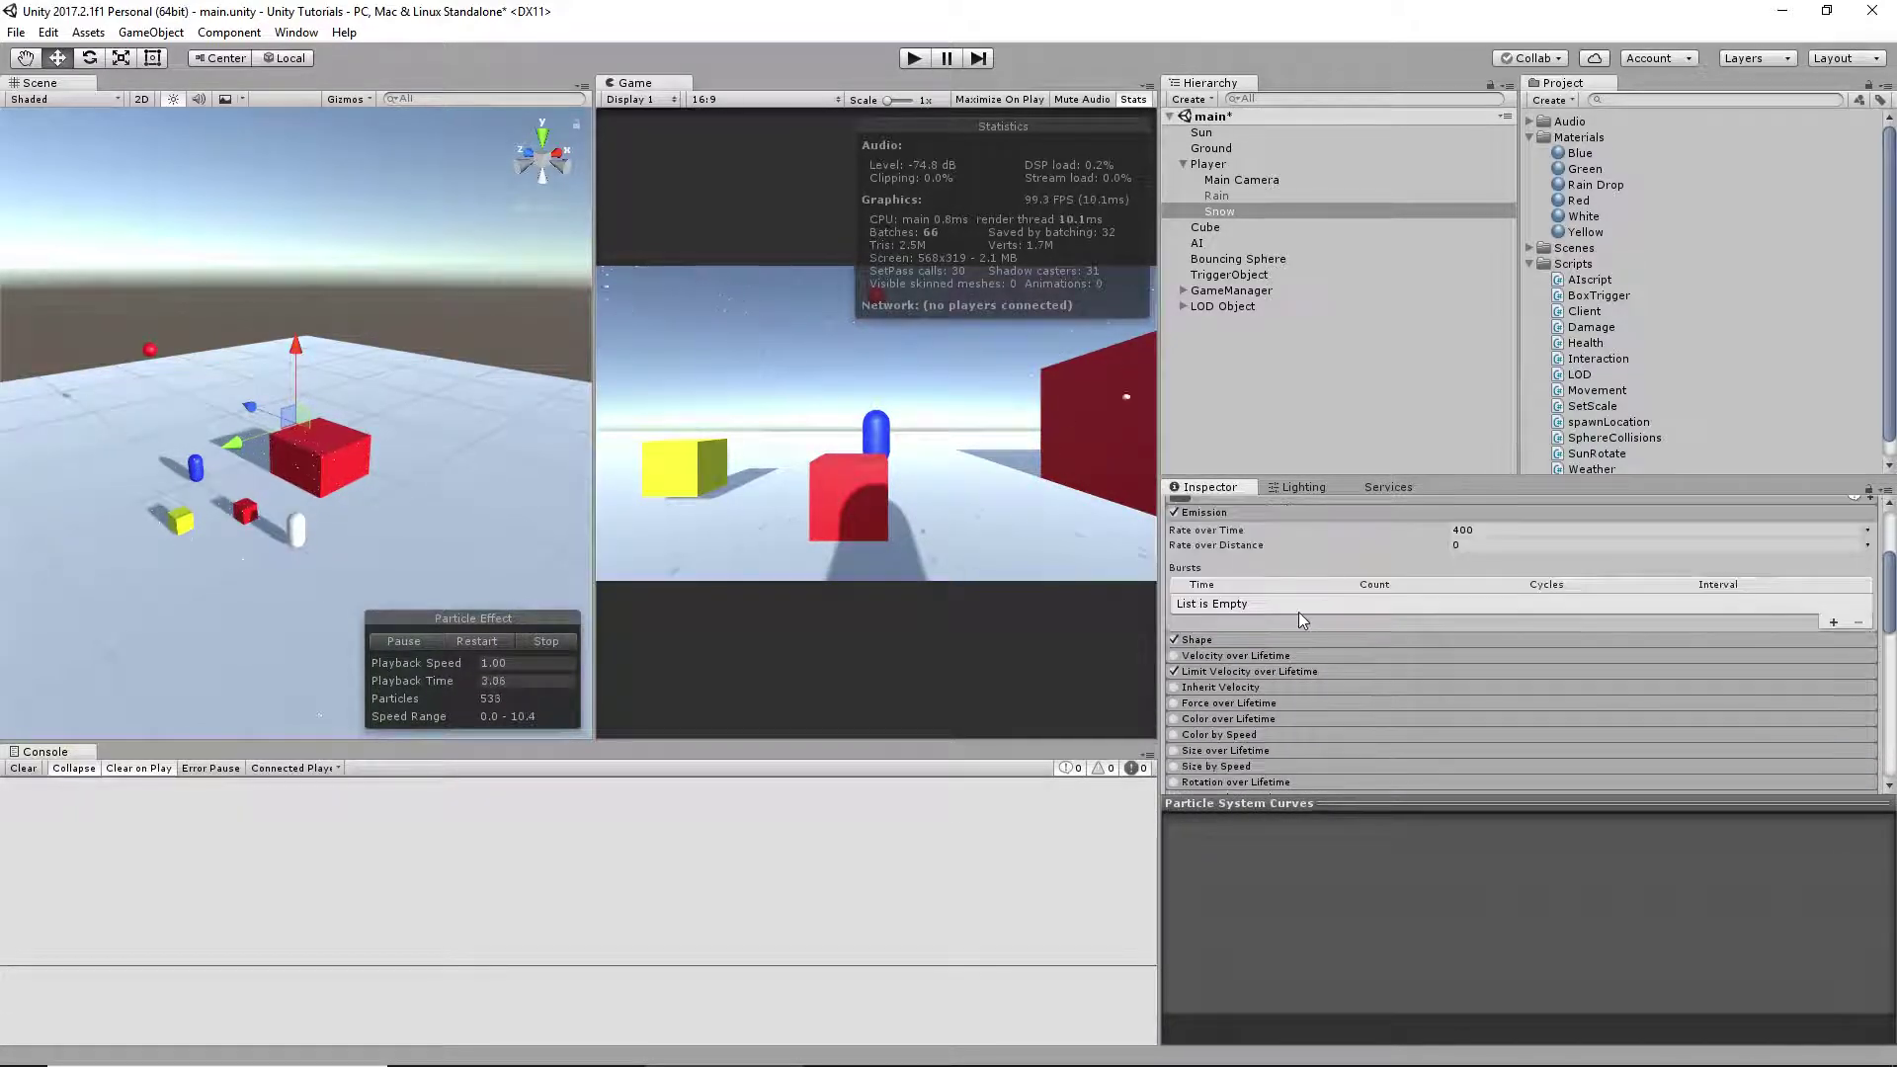
pyautogui.click(1255, 514)
pyautogui.click(1226, 528)
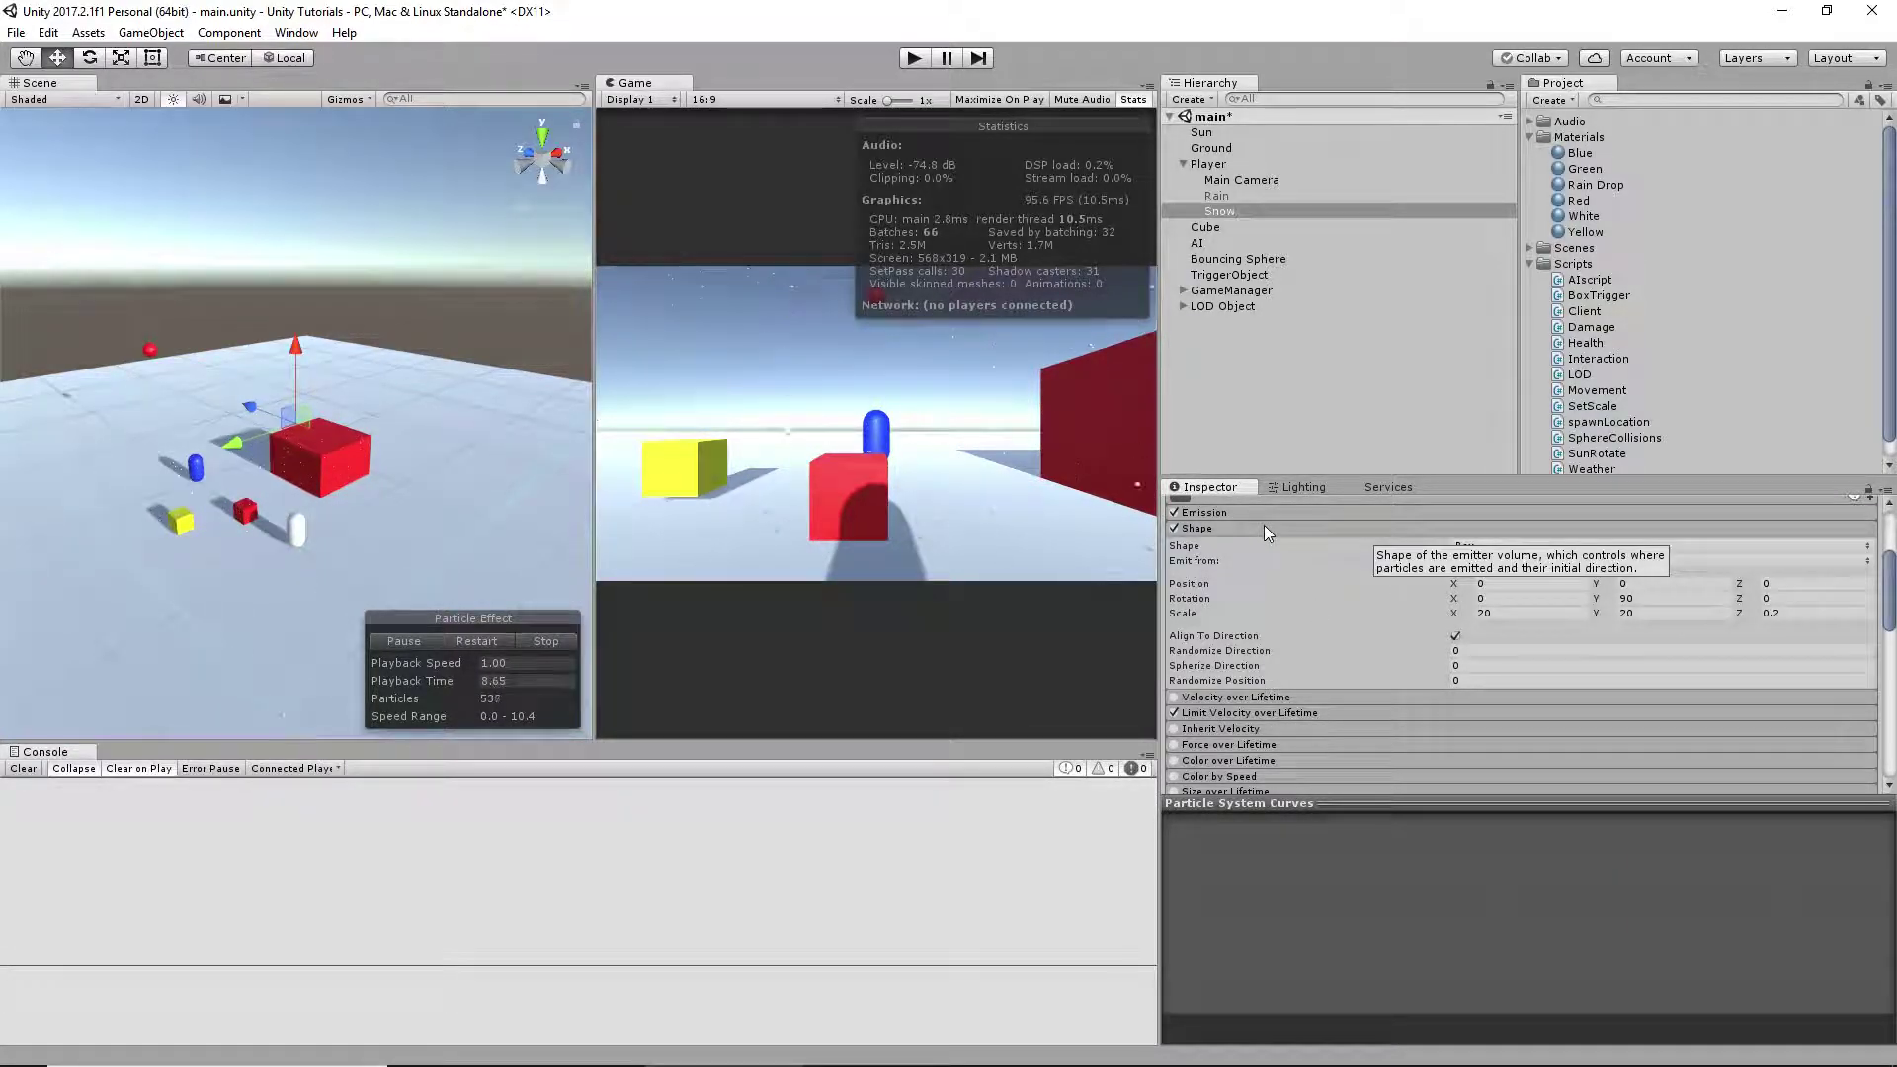
pyautogui.click(1266, 529)
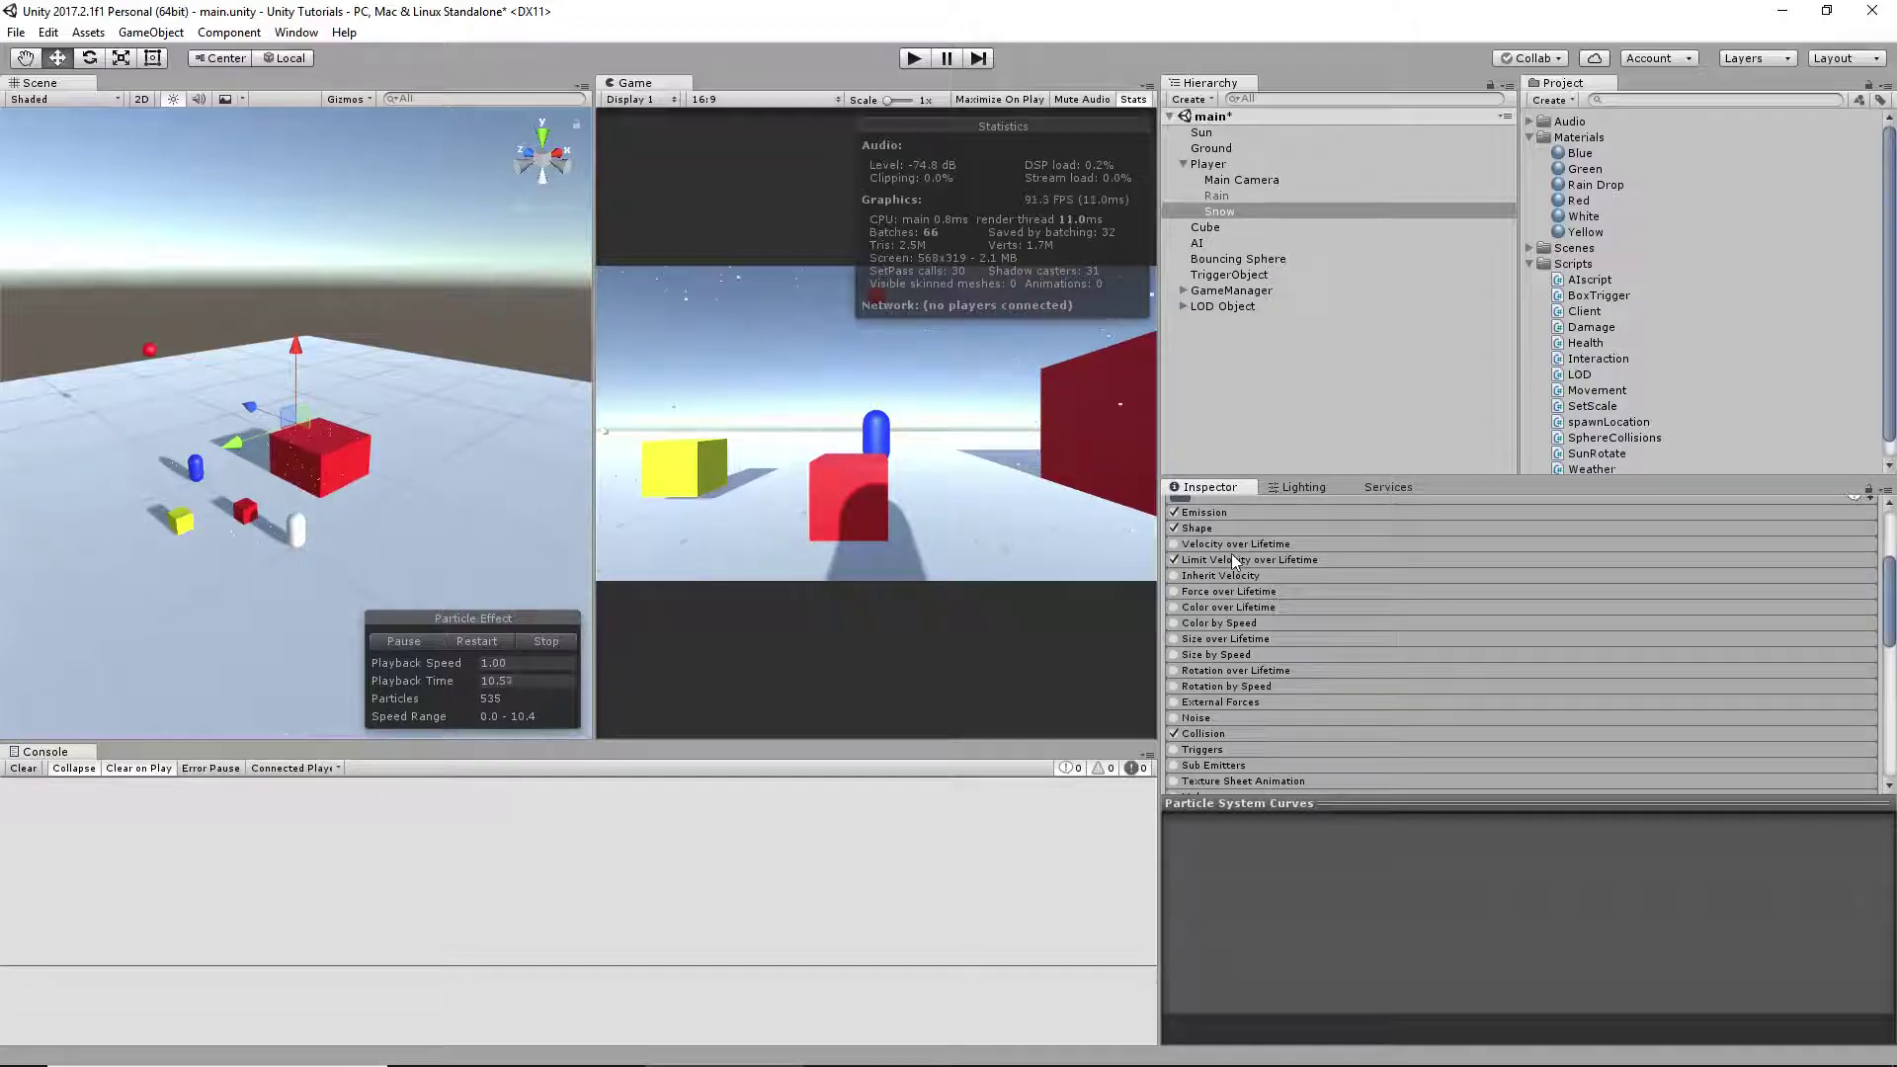
# - Examine Snow's Limit Velocity over Lifetime and Collision modules and look over its other modules
pyautogui.click(1231, 556)
pyautogui.click(1231, 555)
pyautogui.scroll(-5, 1307, 695)
pyautogui.scroll(2, 1258, 630)
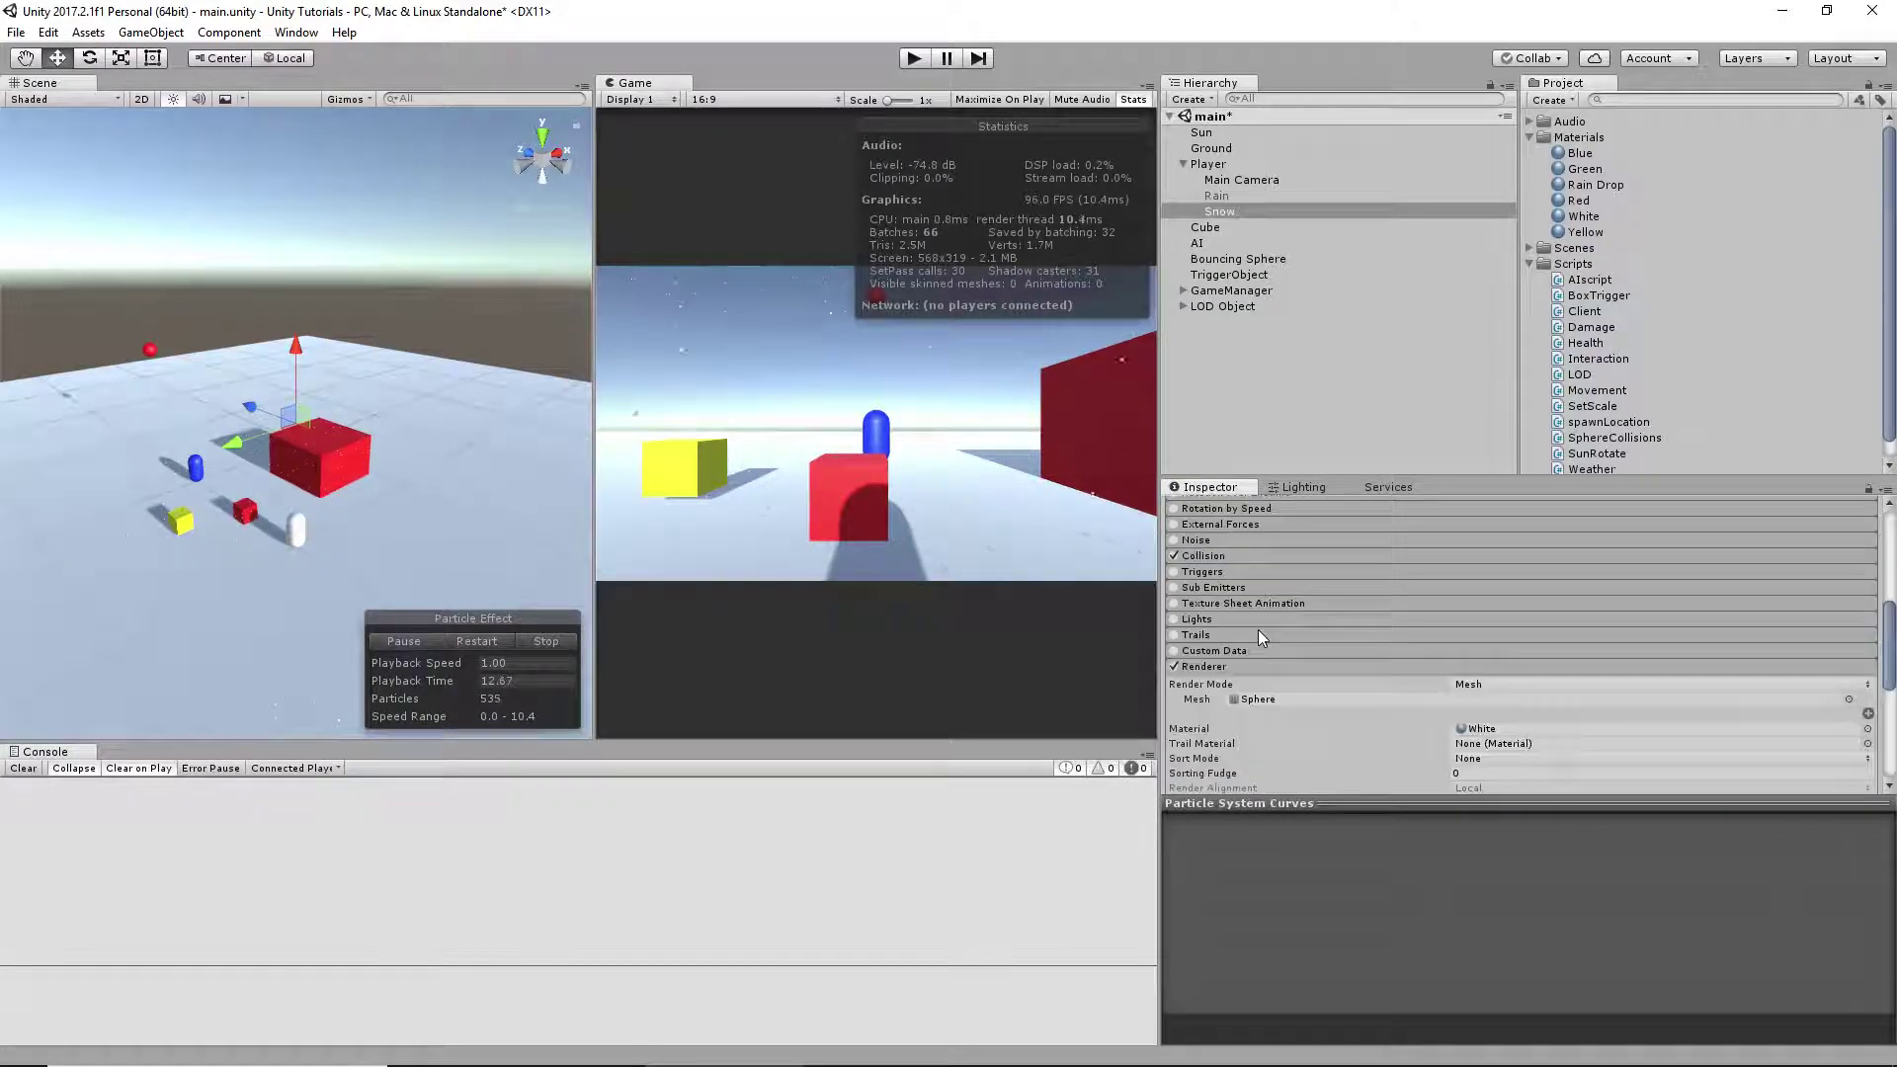
pyautogui.click(1237, 613)
pyautogui.scroll(-3, 1314, 667)
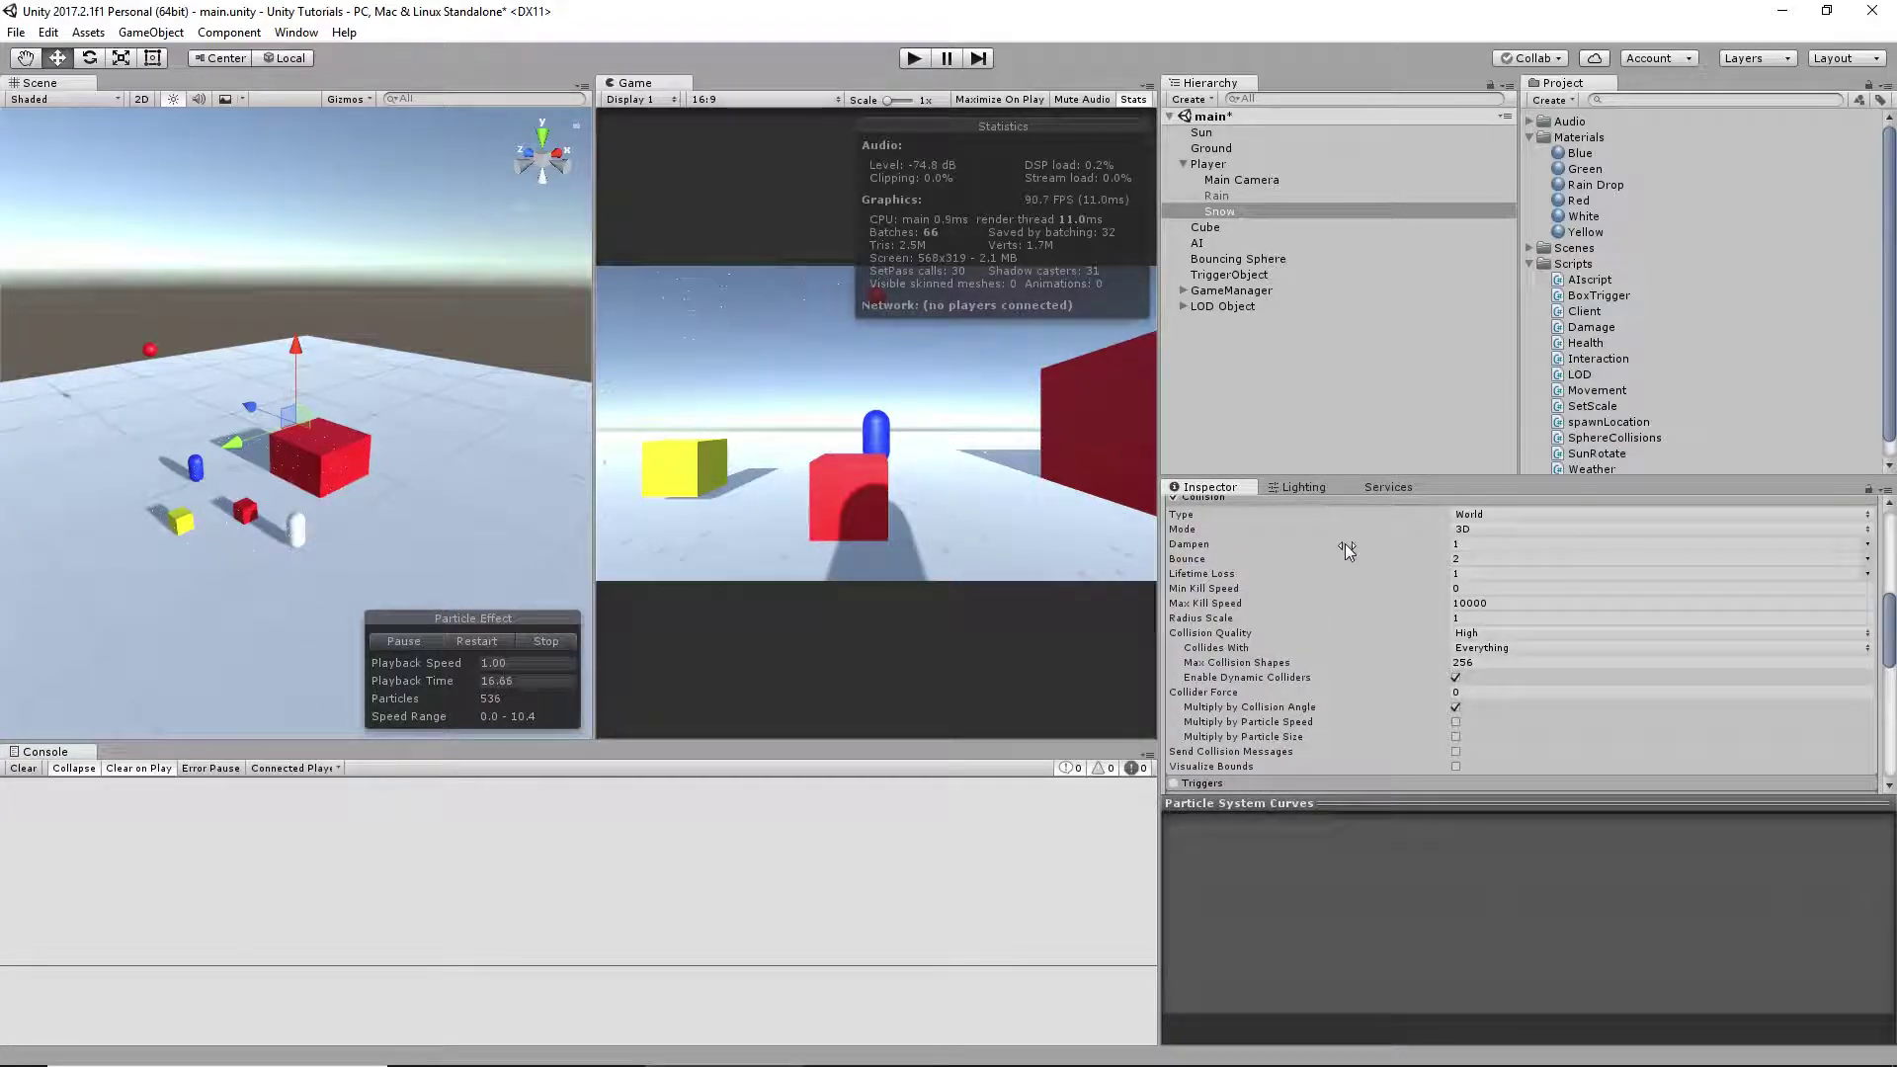
pyautogui.scroll(2, 1267, 567)
pyautogui.click(1243, 555)
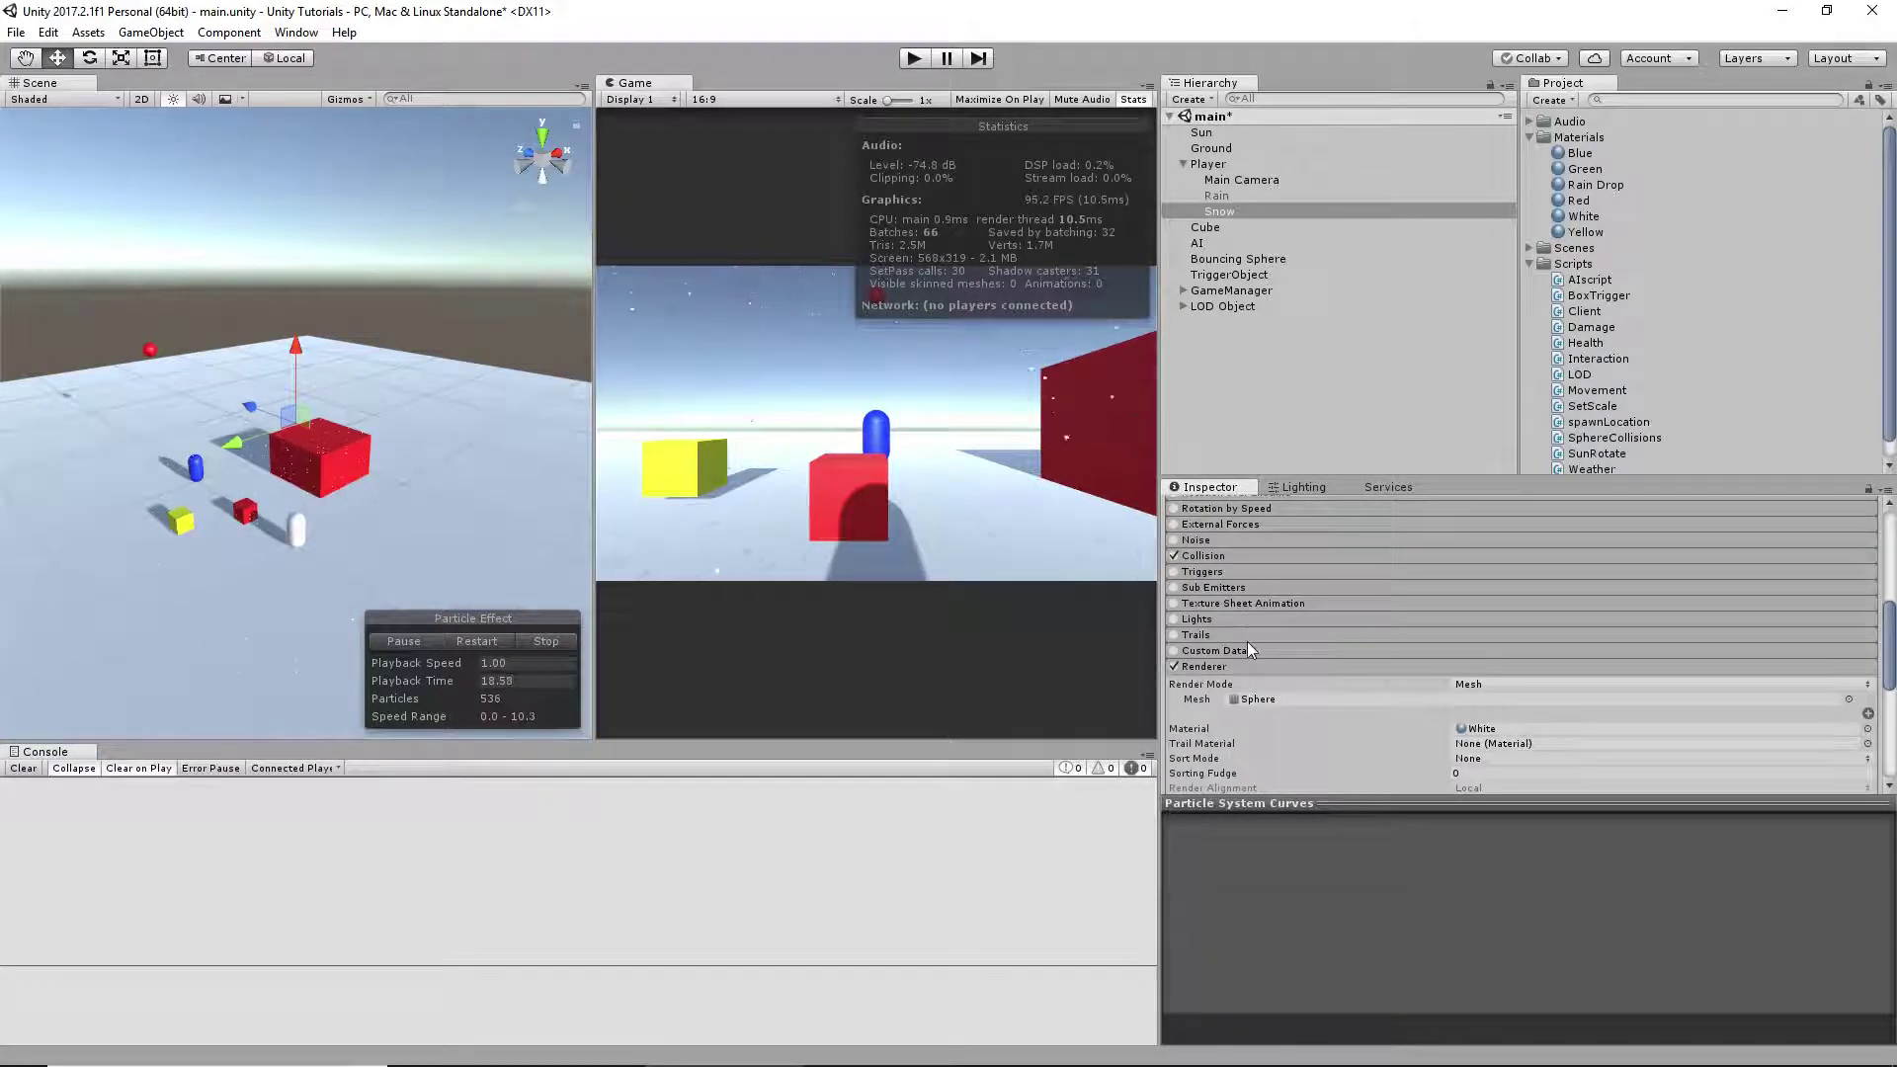
pyautogui.scroll(3, 1233, 642)
pyautogui.scroll(3, 1235, 593)
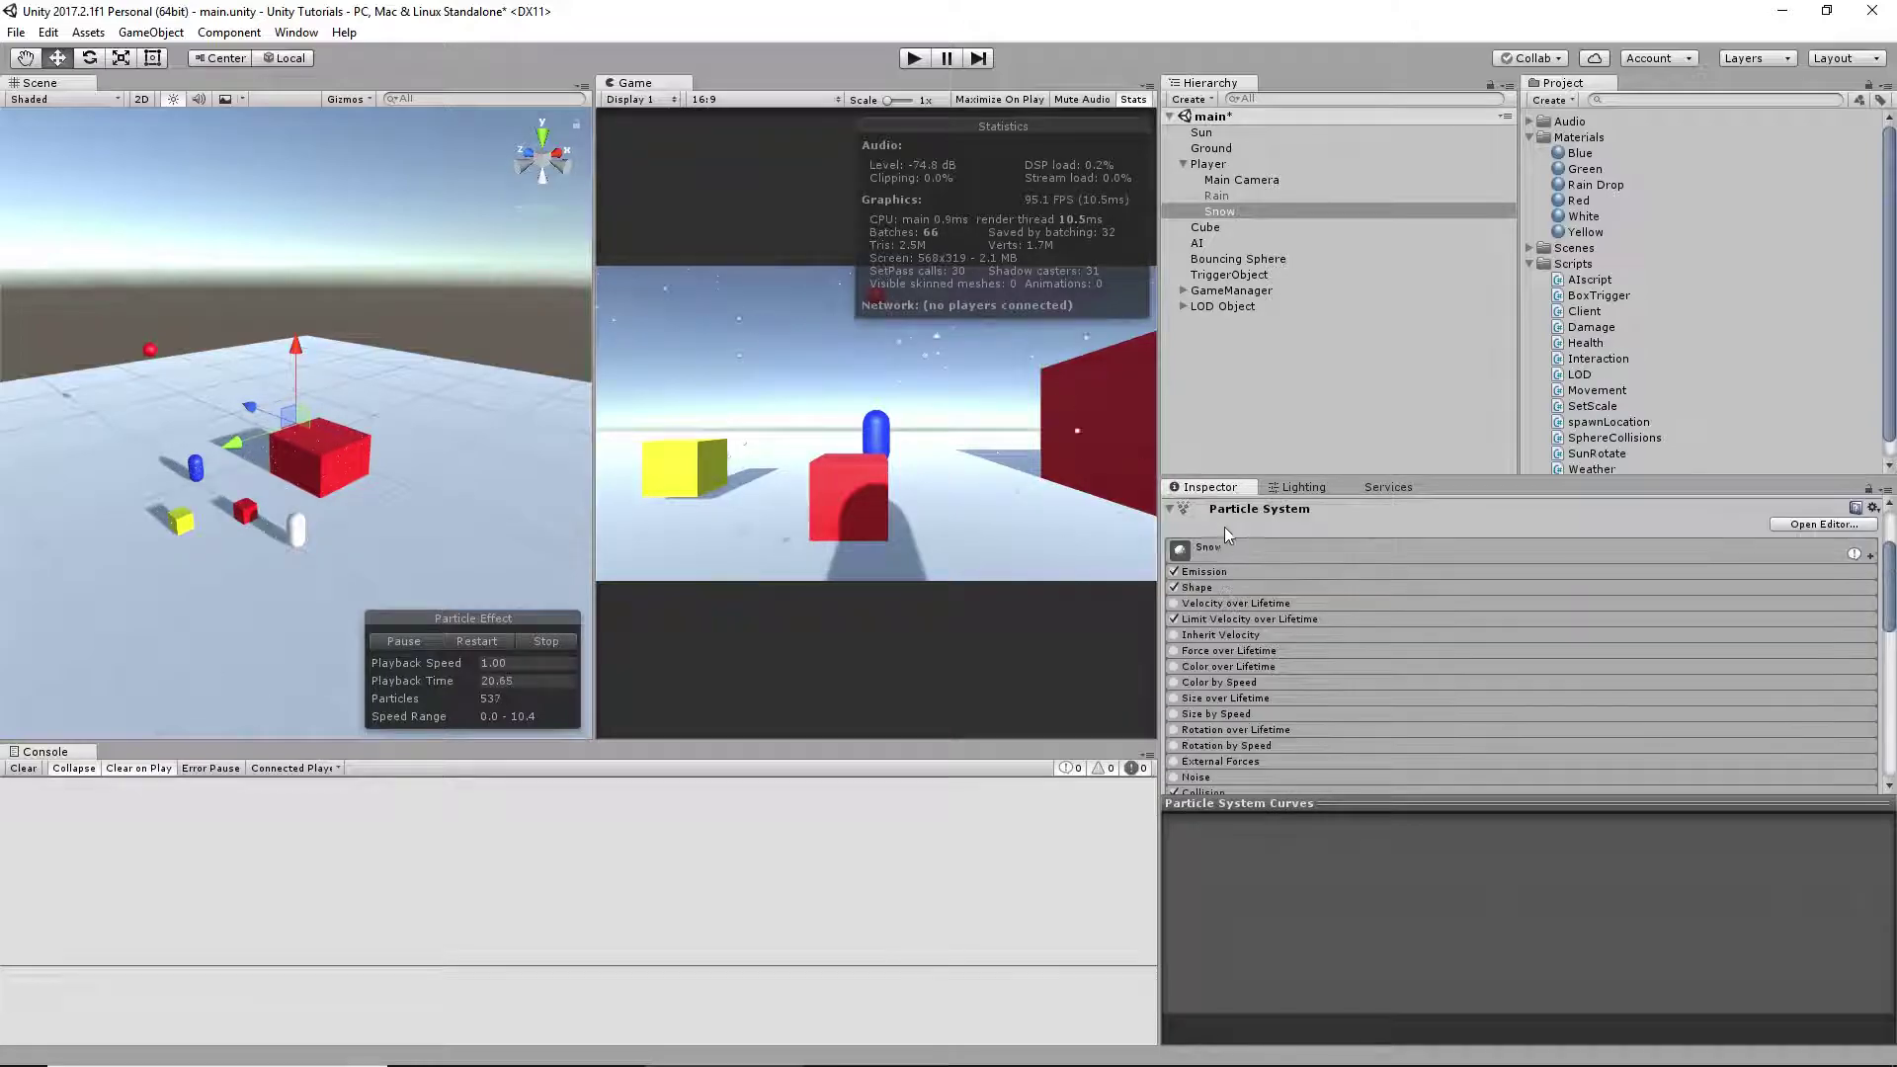
# - Review Snow's main particle settings down to Gravity Modifier, re-entering 0.05 as the Start Size
pyautogui.click(1217, 549)
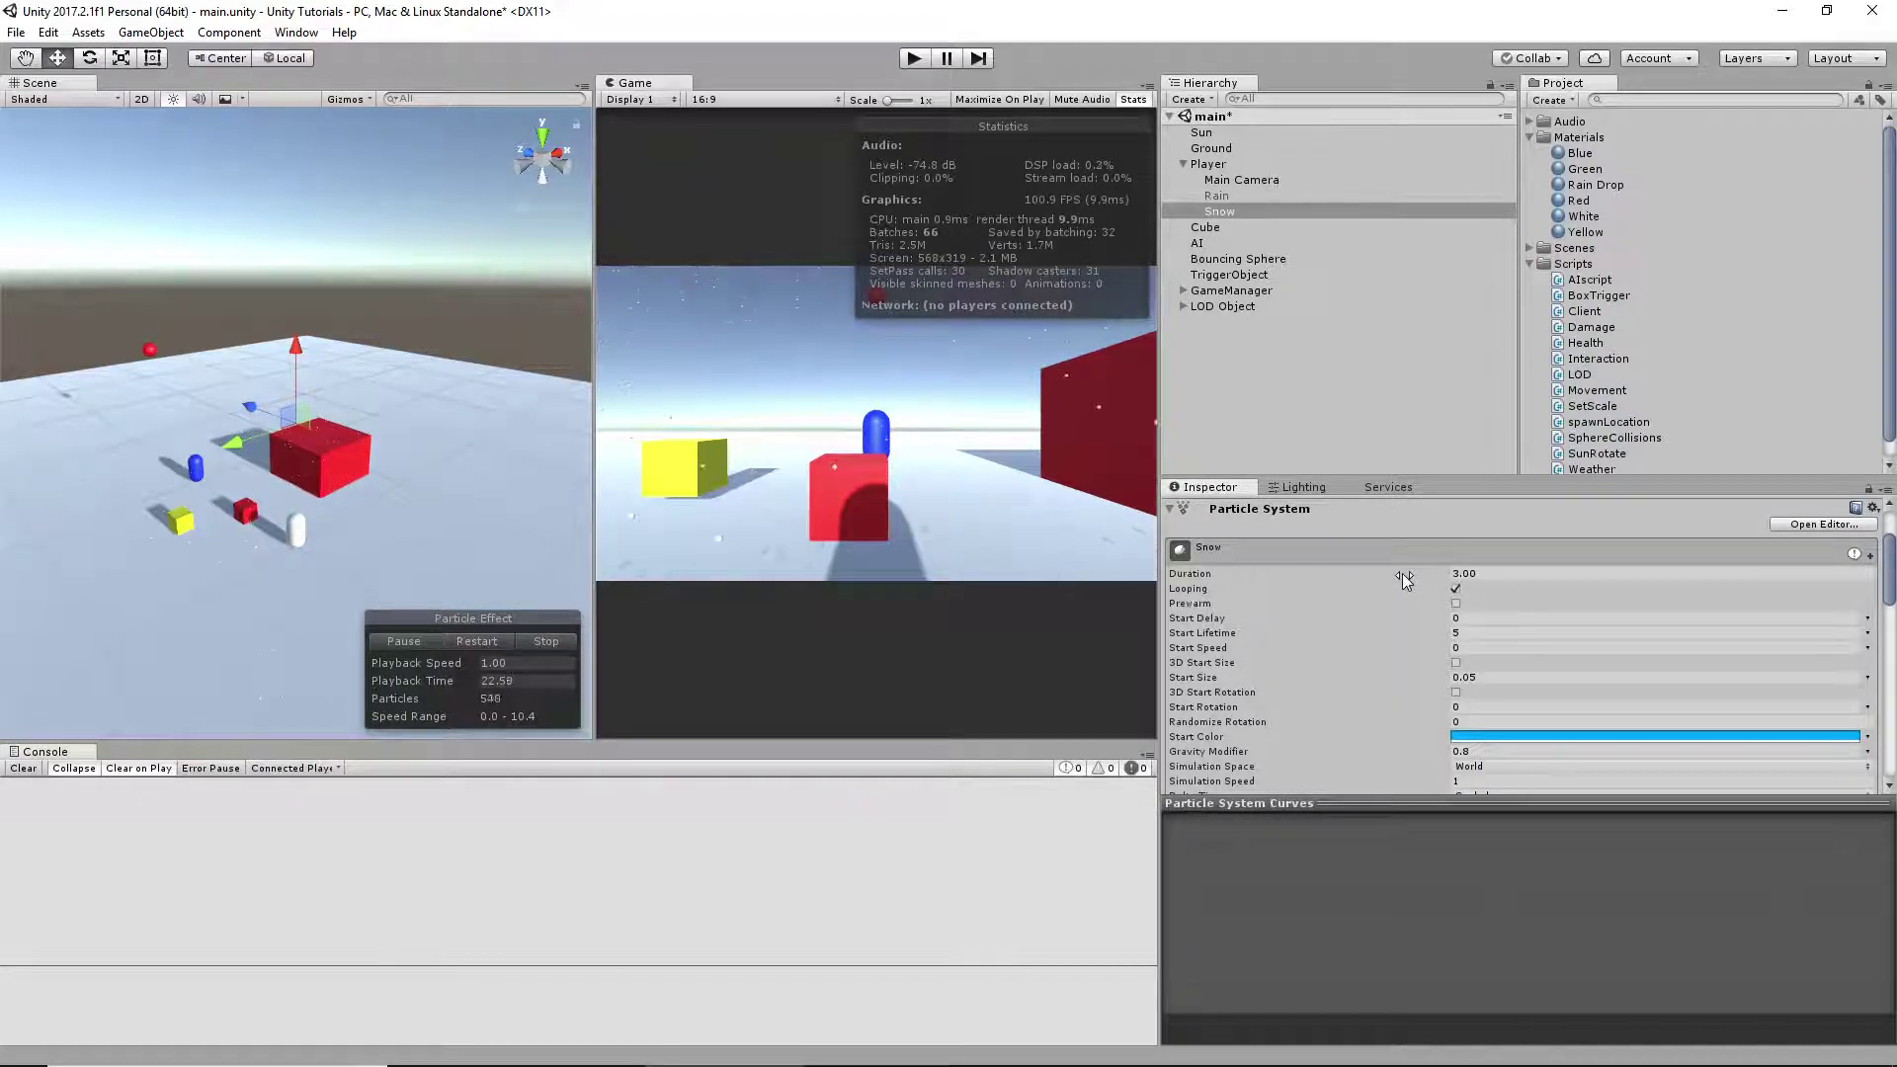
pyautogui.scroll(-4, 1497, 630)
pyautogui.scroll(2, 1503, 634)
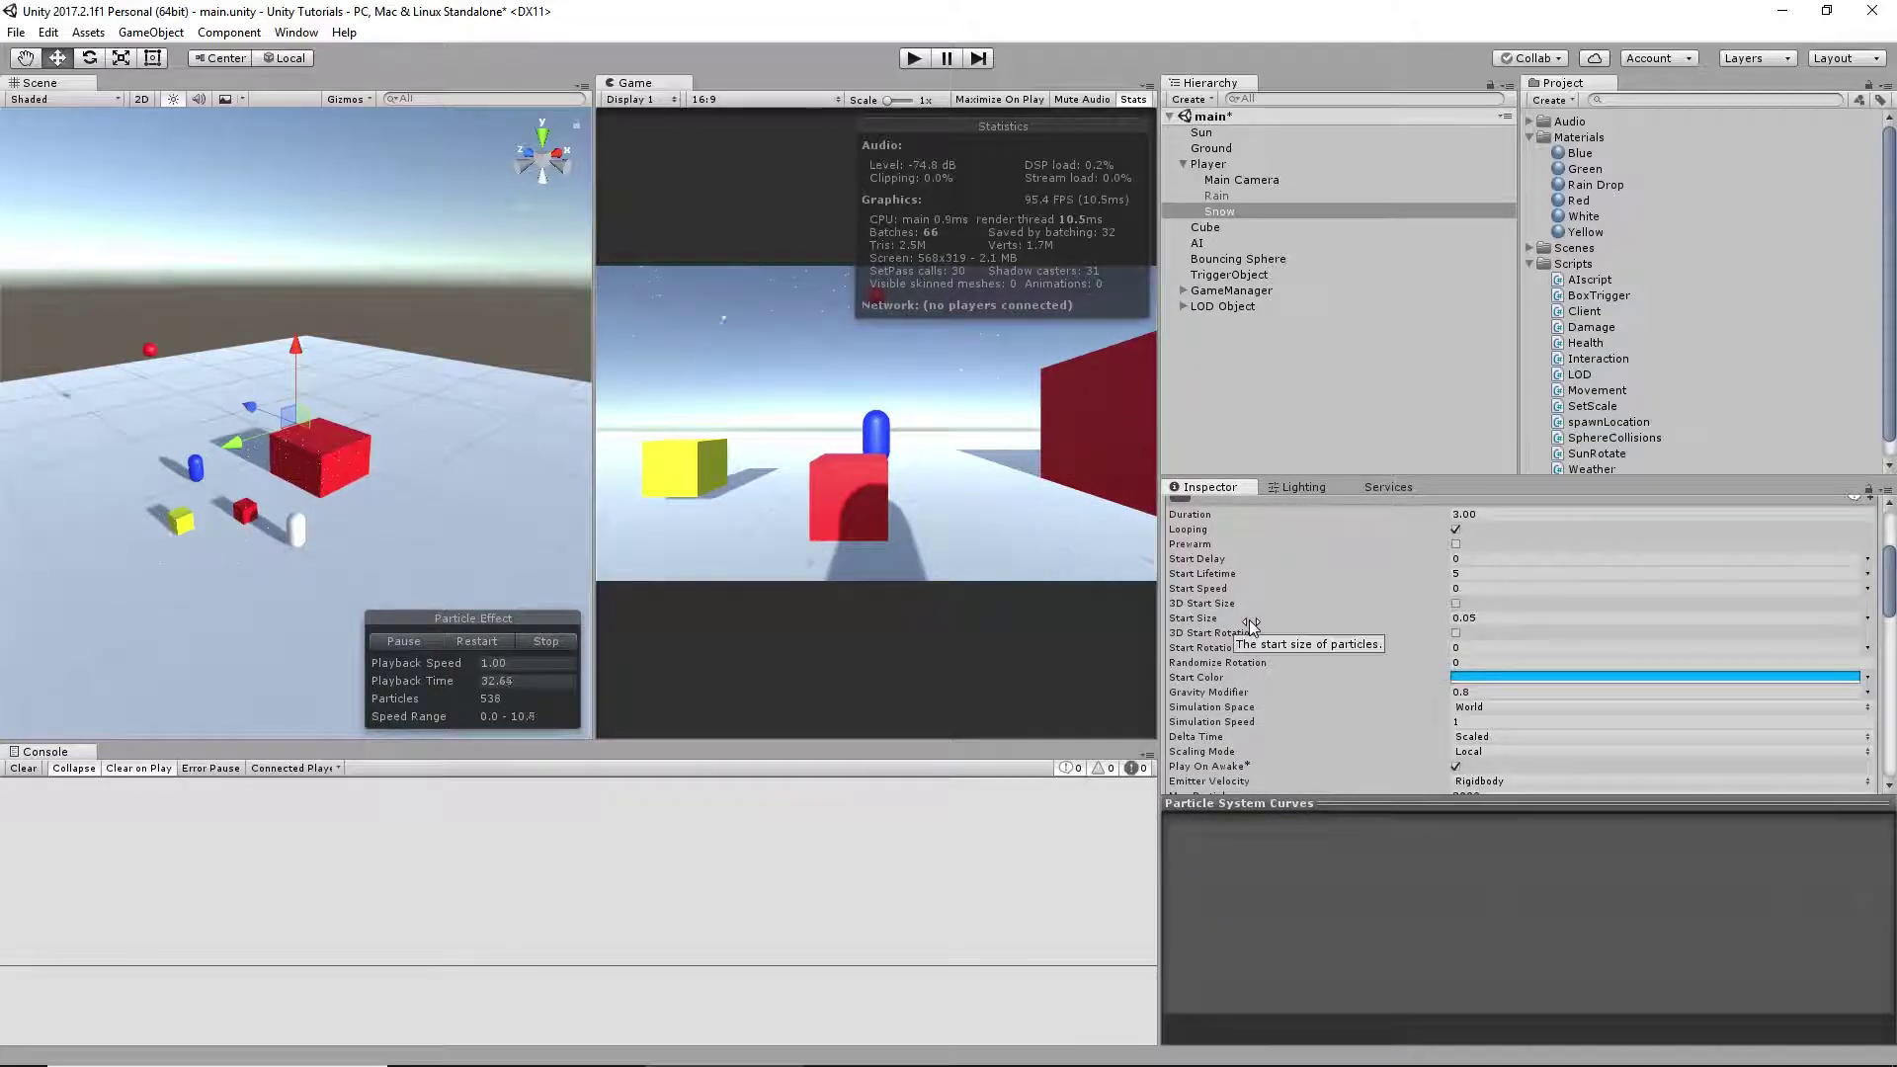
pyautogui.click(1460, 619)
pyautogui.write('0.05')
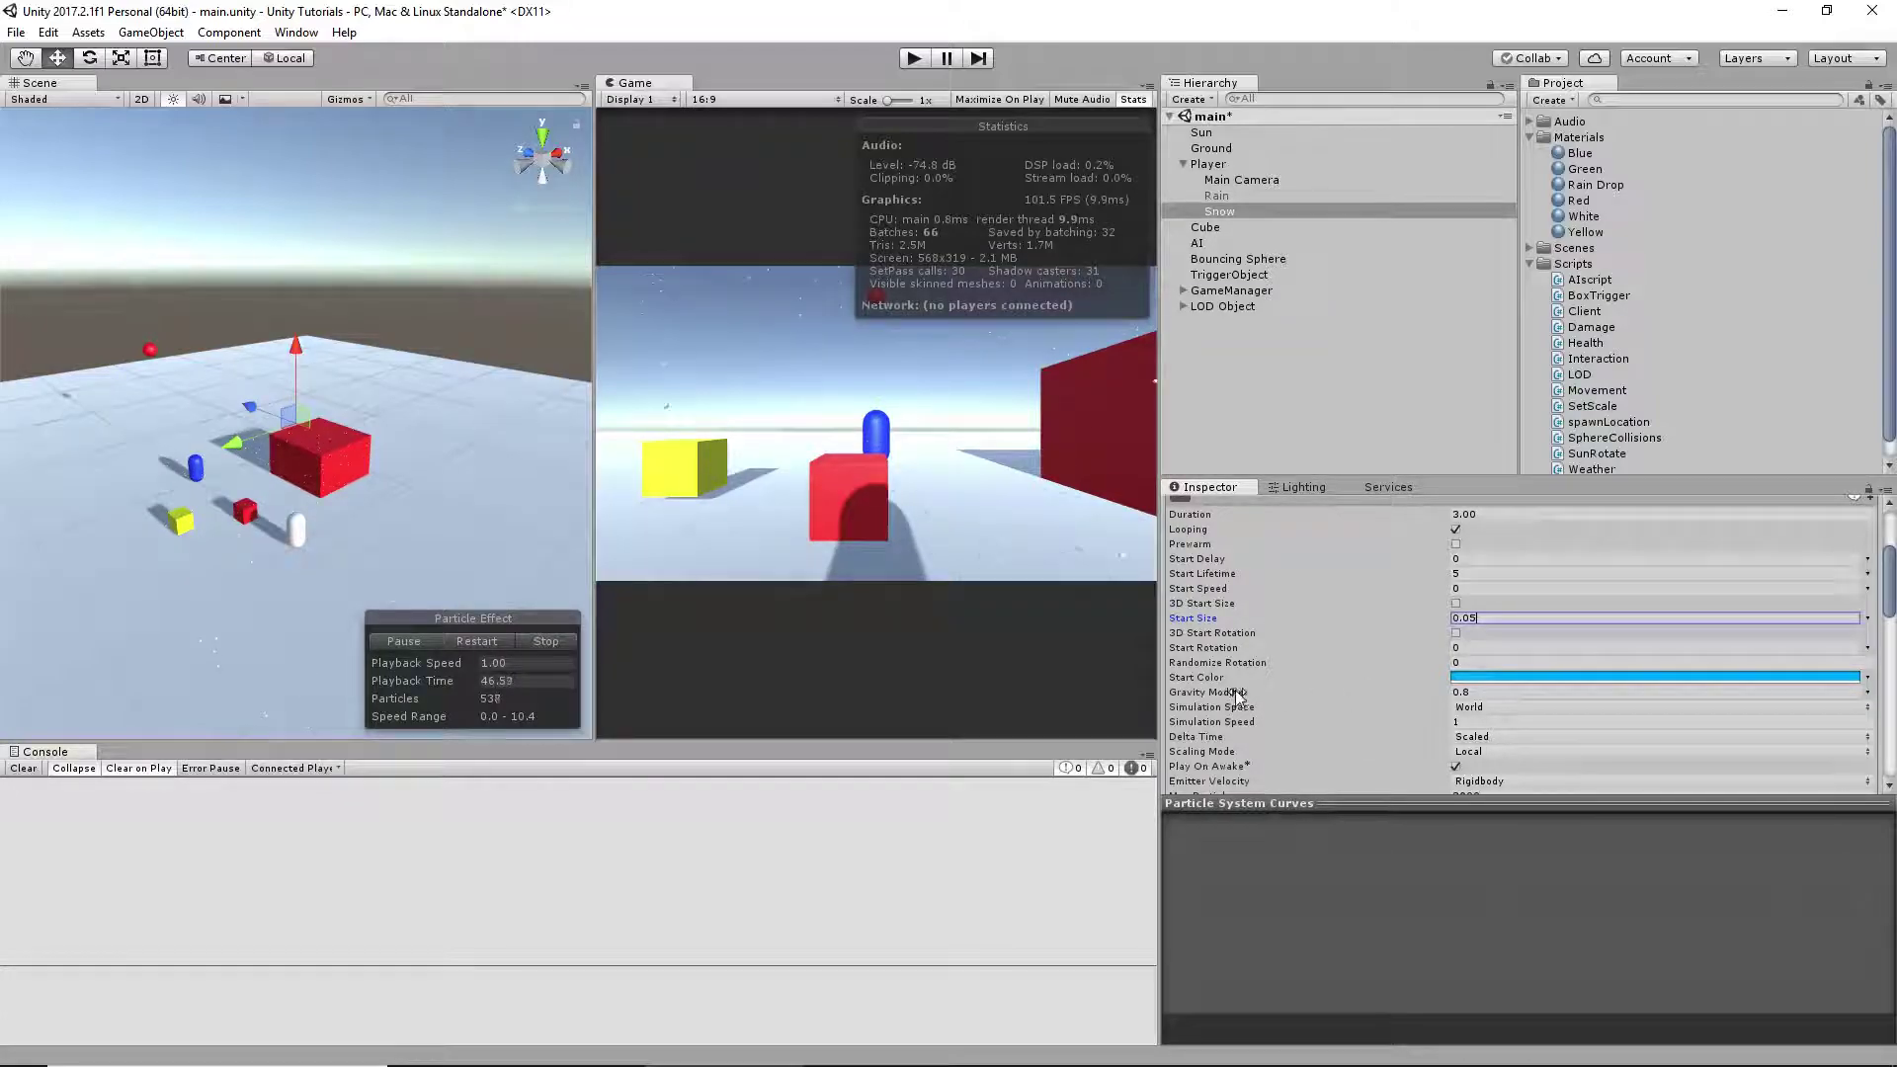
pyautogui.click(1468, 692)
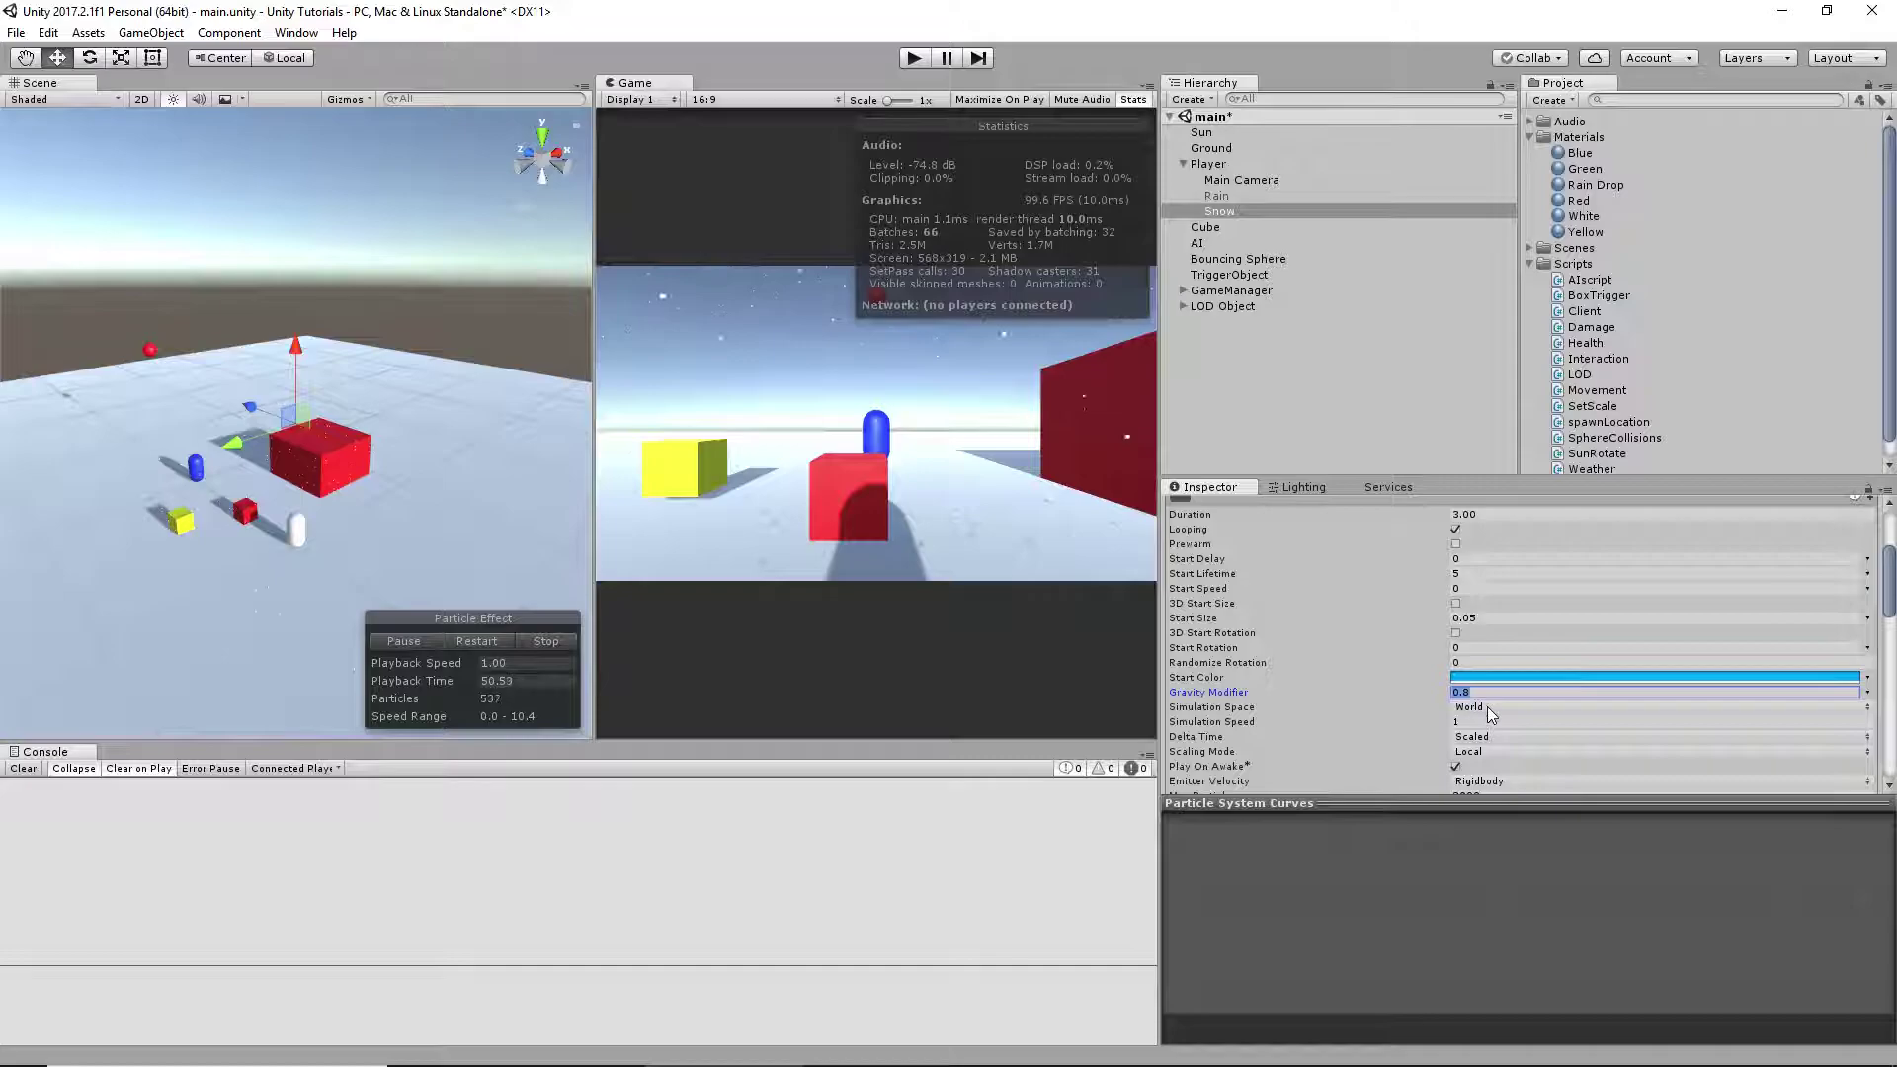
# - Try Local as Snow's Simulation Space and restore it to World
pyautogui.click(1484, 707)
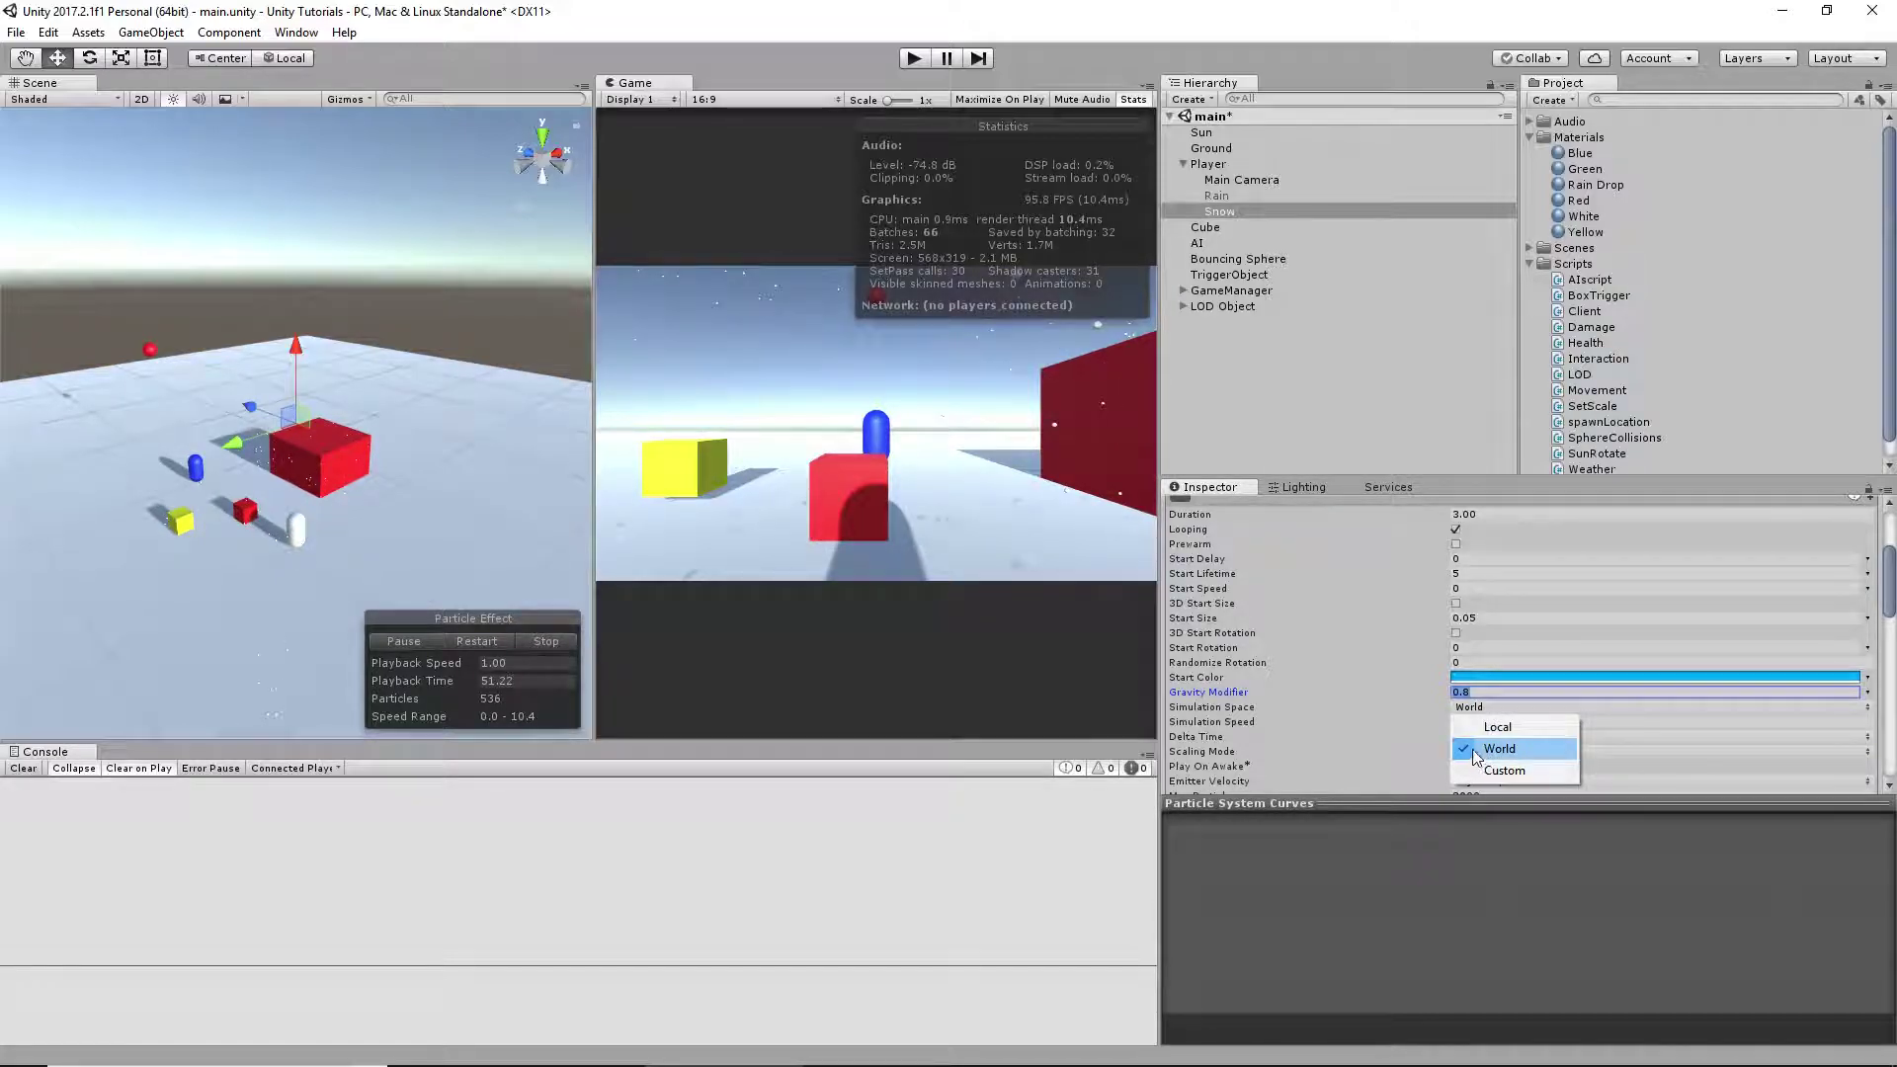
pyautogui.click(1487, 730)
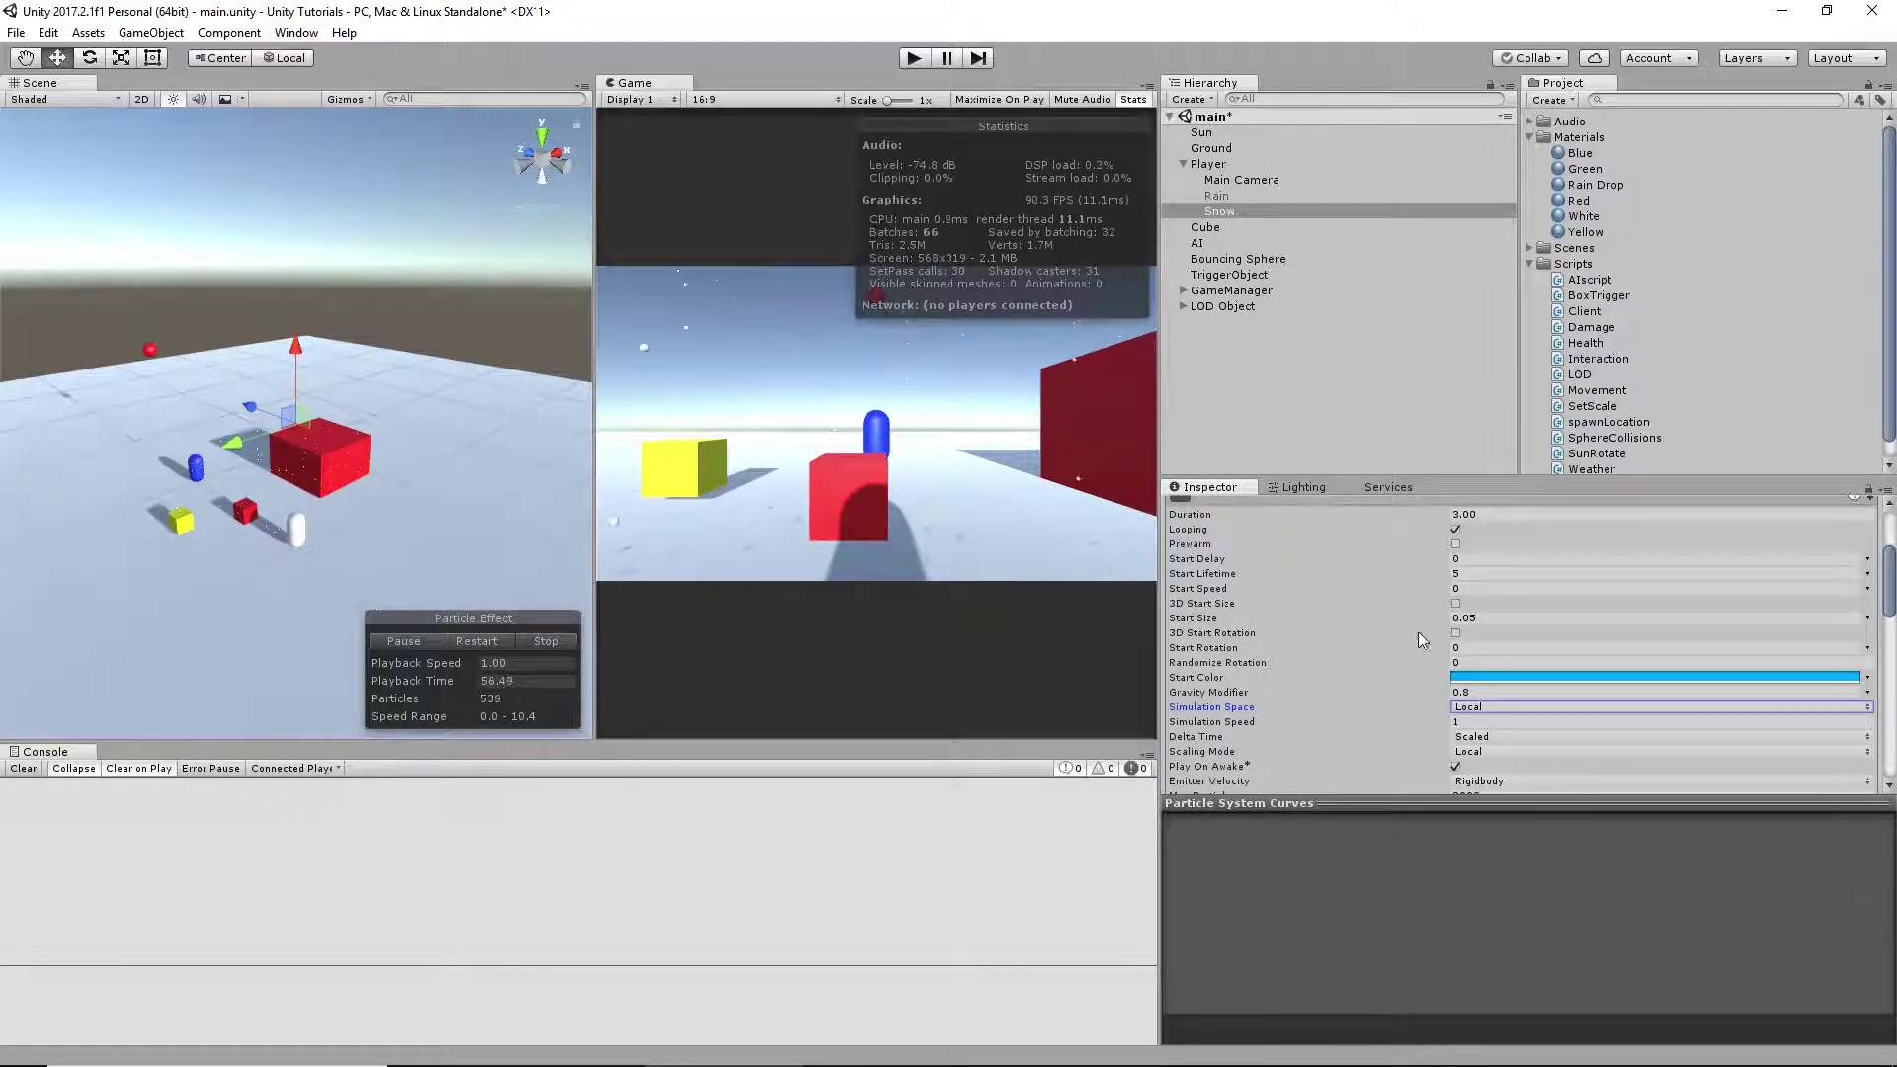
pyautogui.click(1485, 708)
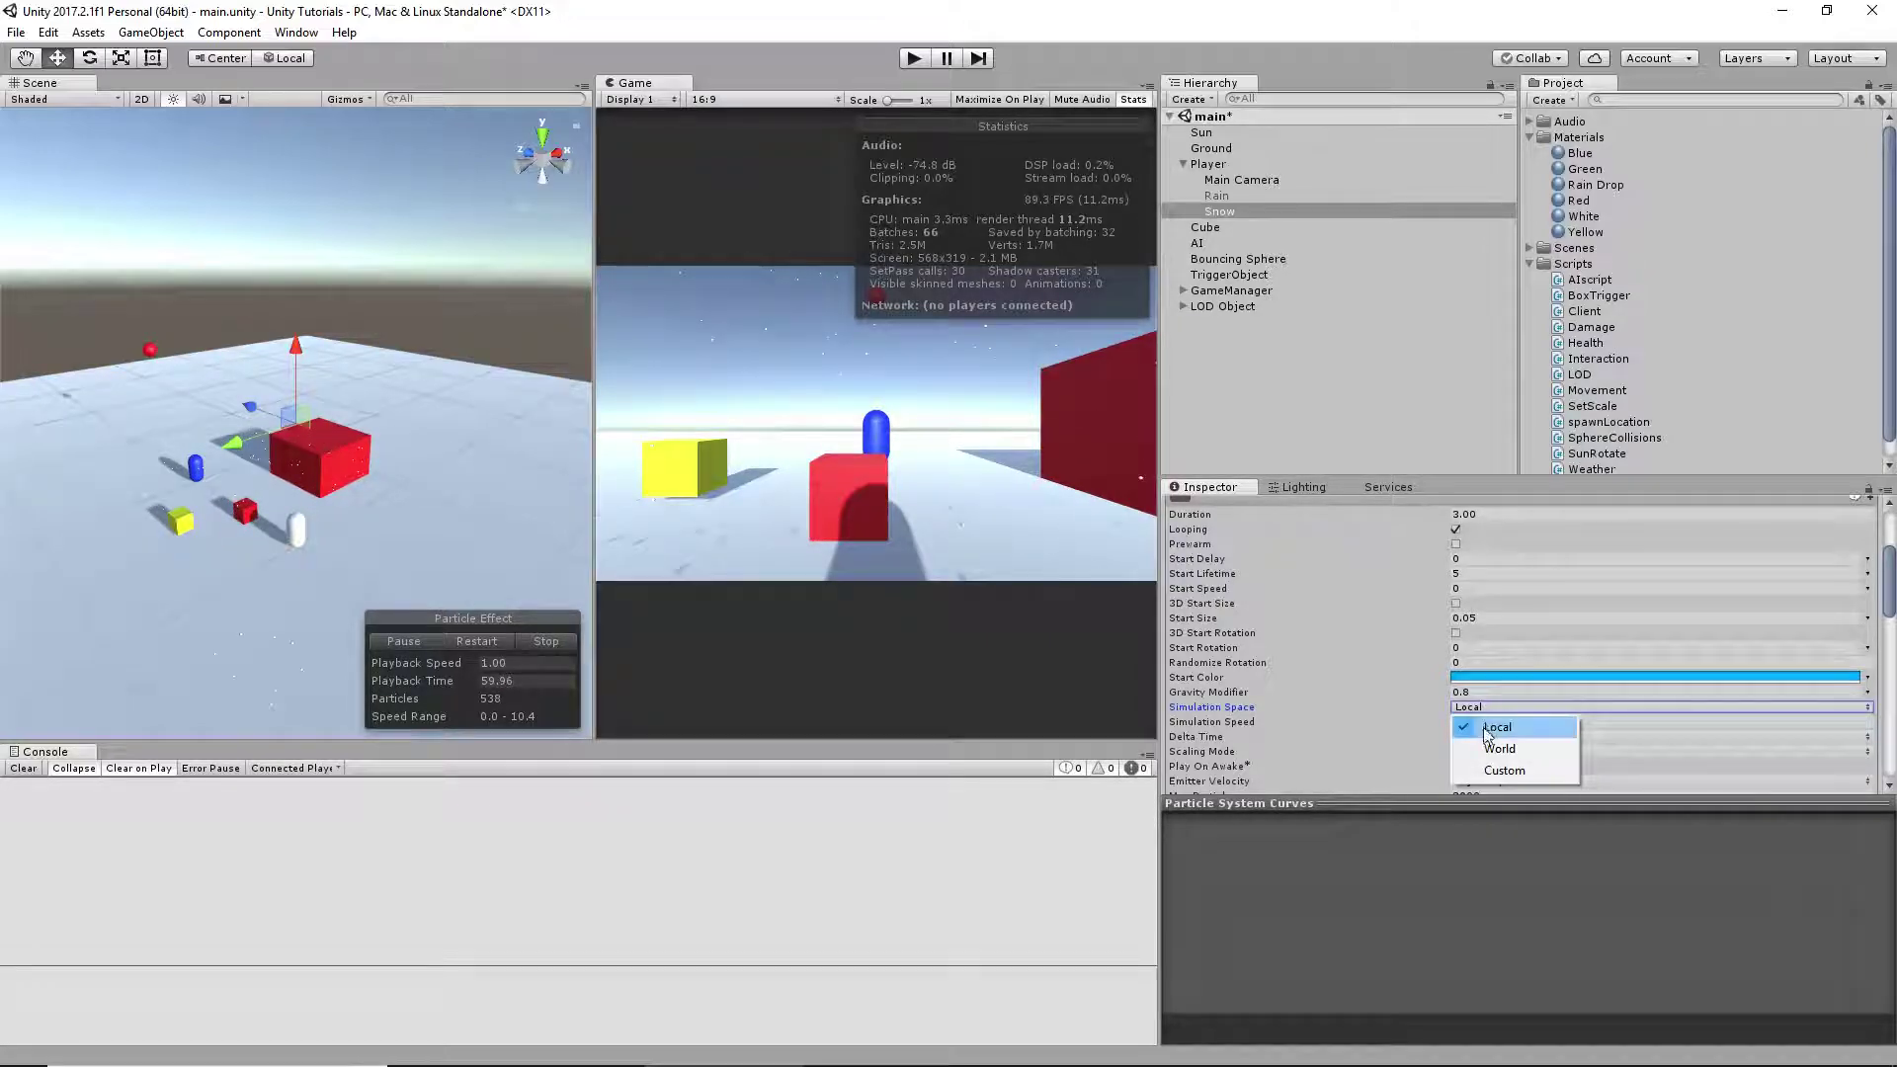
pyautogui.click(1479, 746)
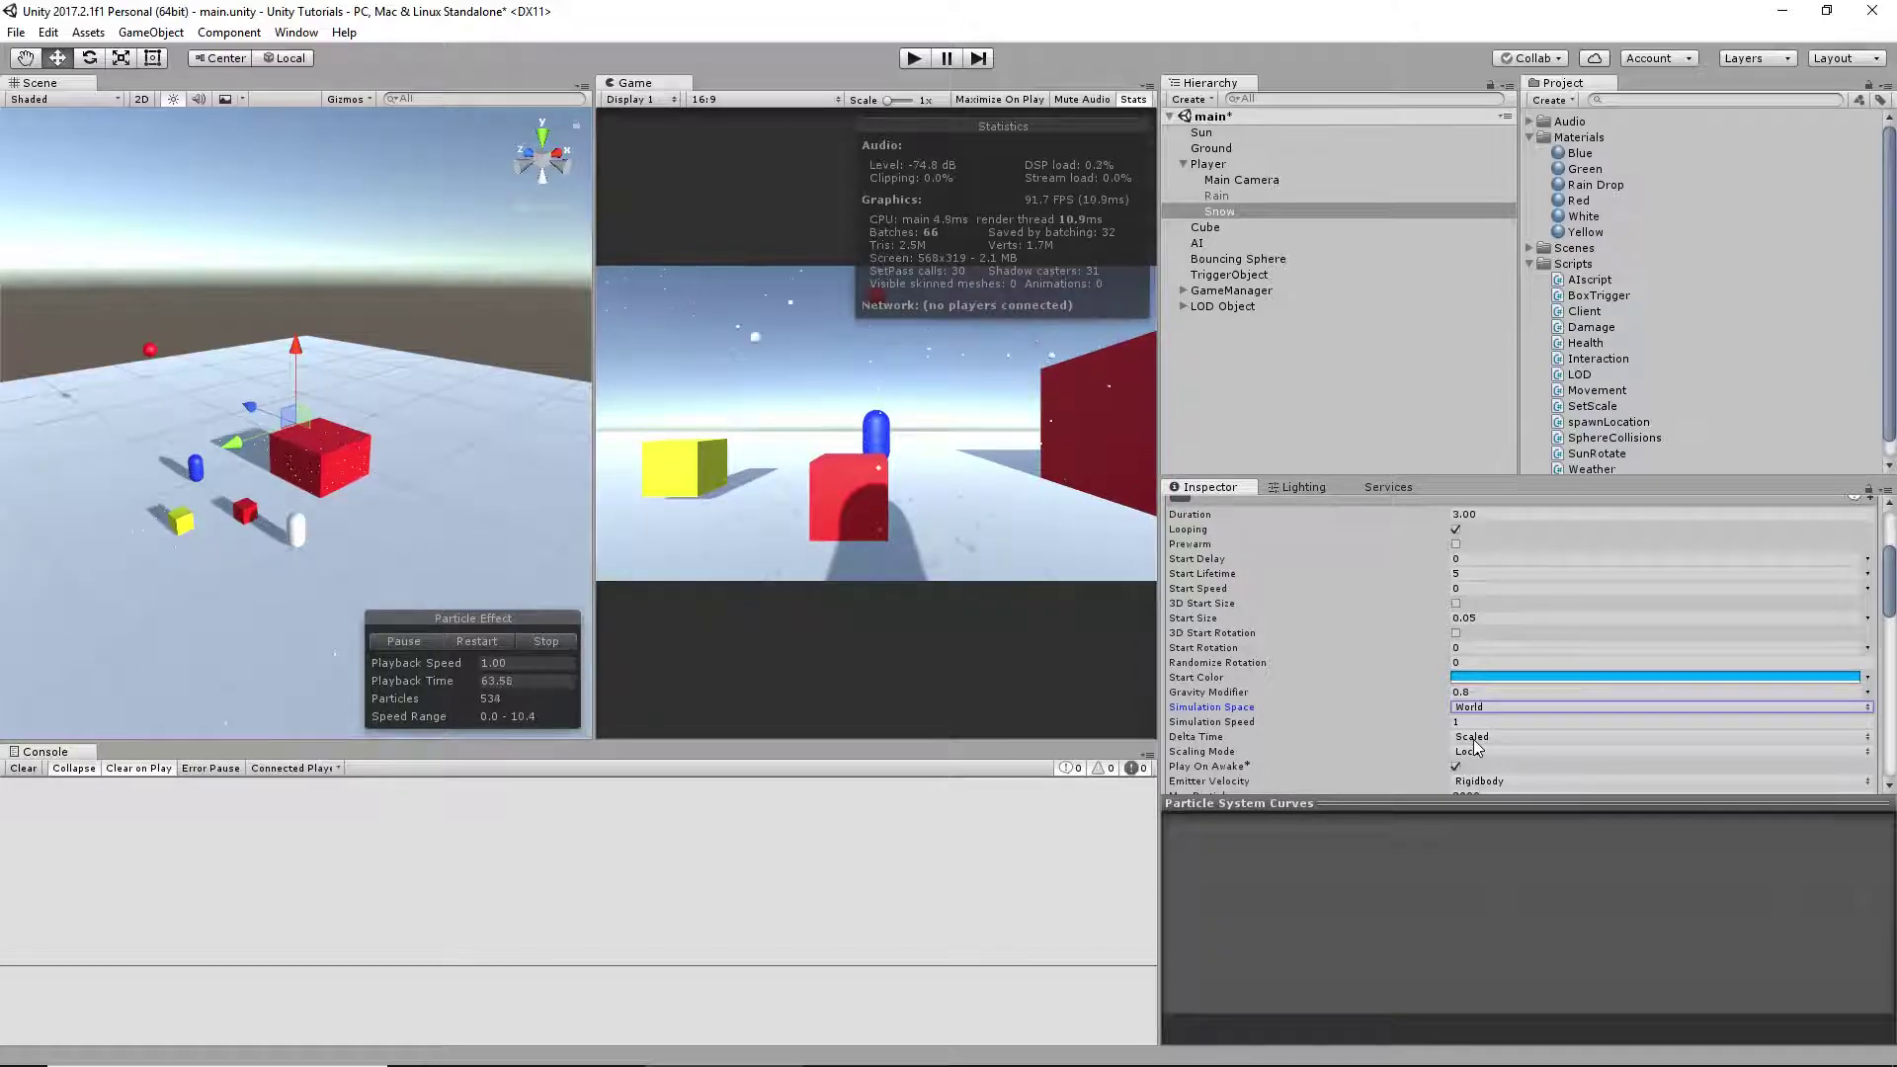
# - Look over Snow's remaining main settings down to Stop Action and collapse the main section
pyautogui.scroll(-3, 1487, 717)
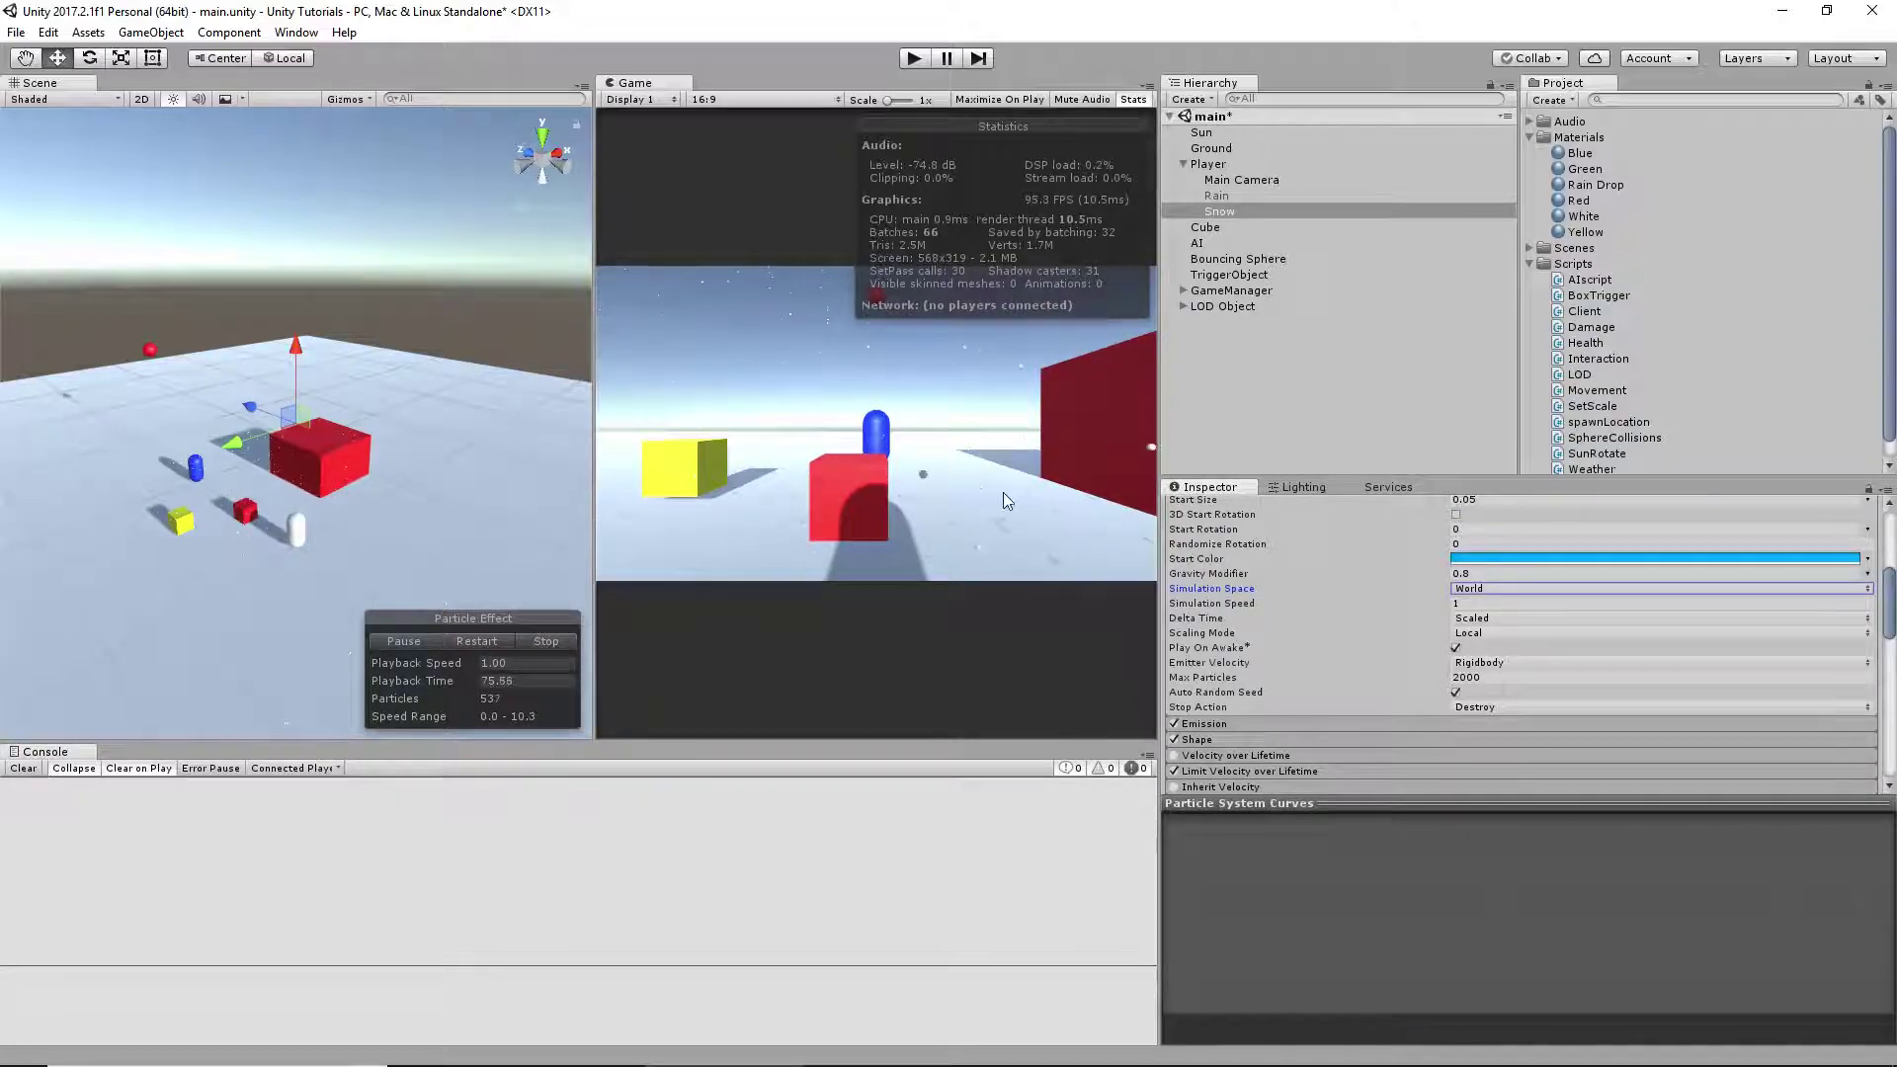
pyautogui.scroll(5, 1656, 591)
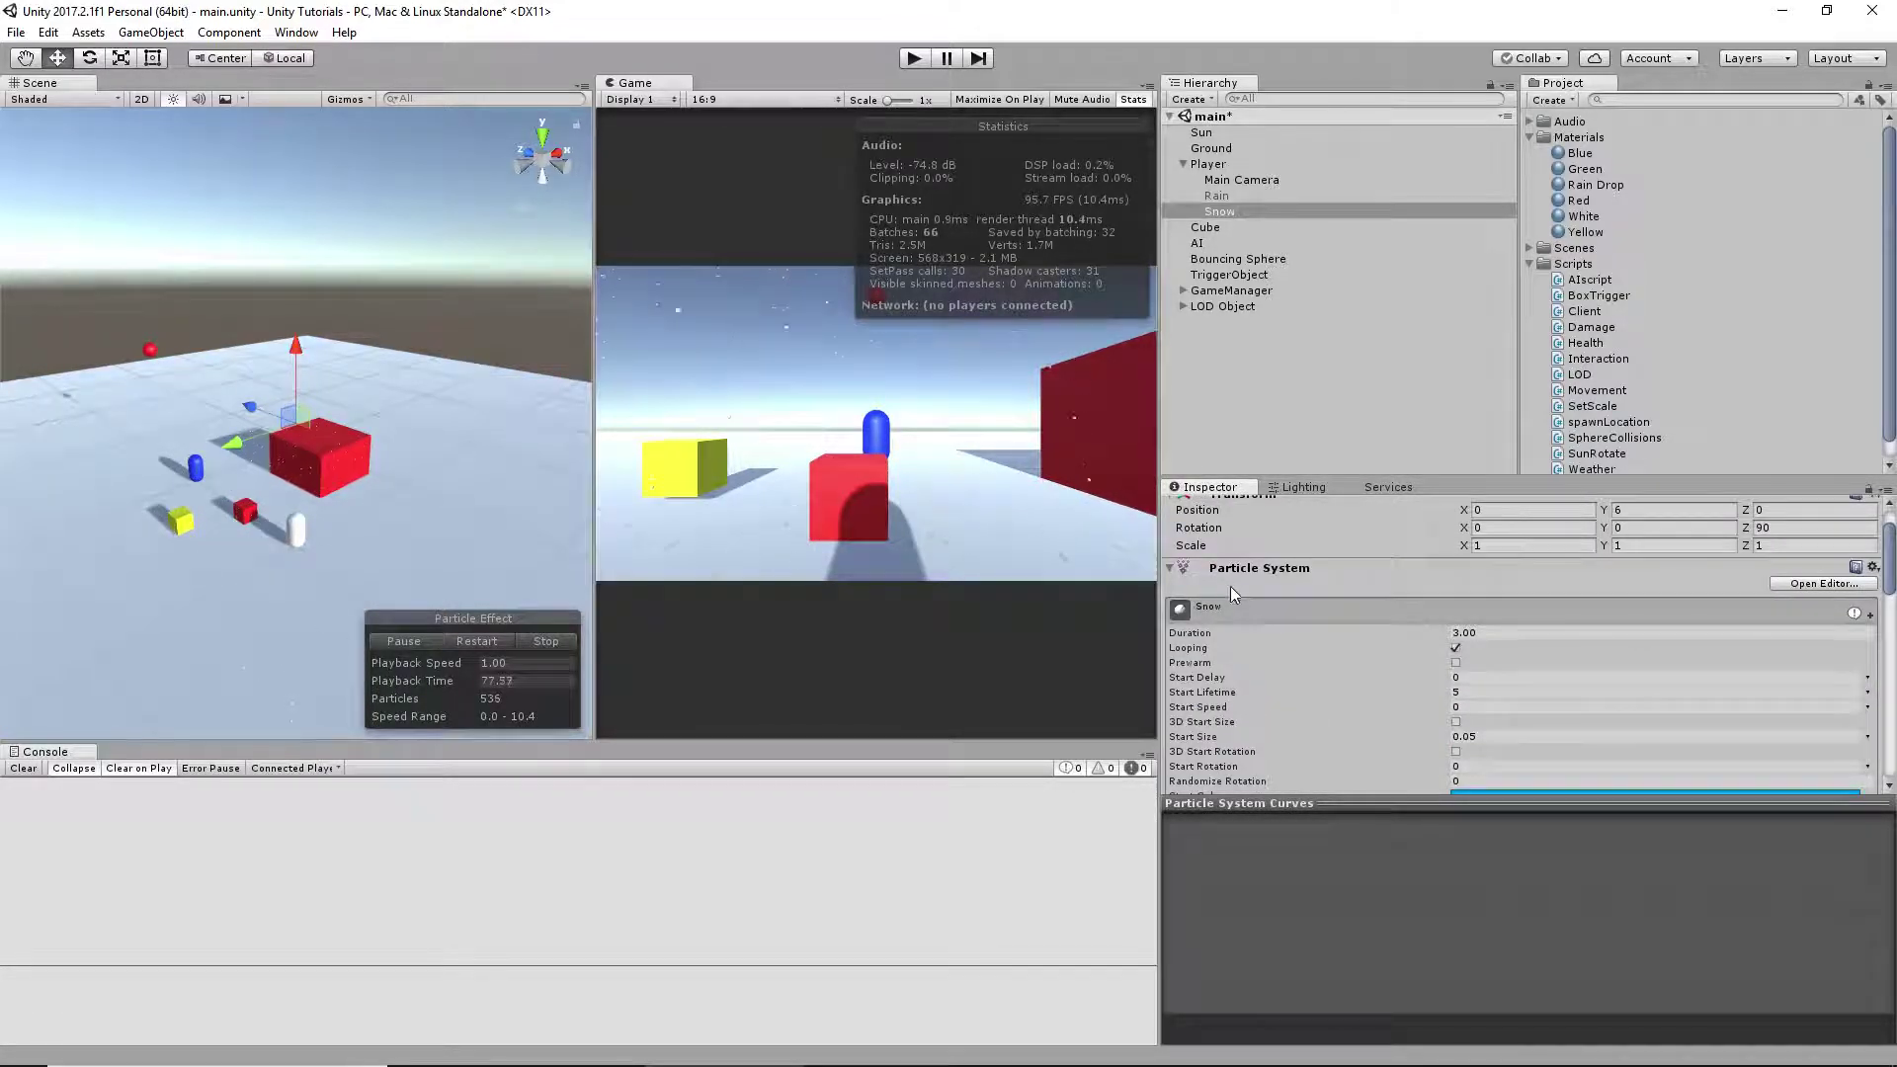
pyautogui.click(1267, 607)
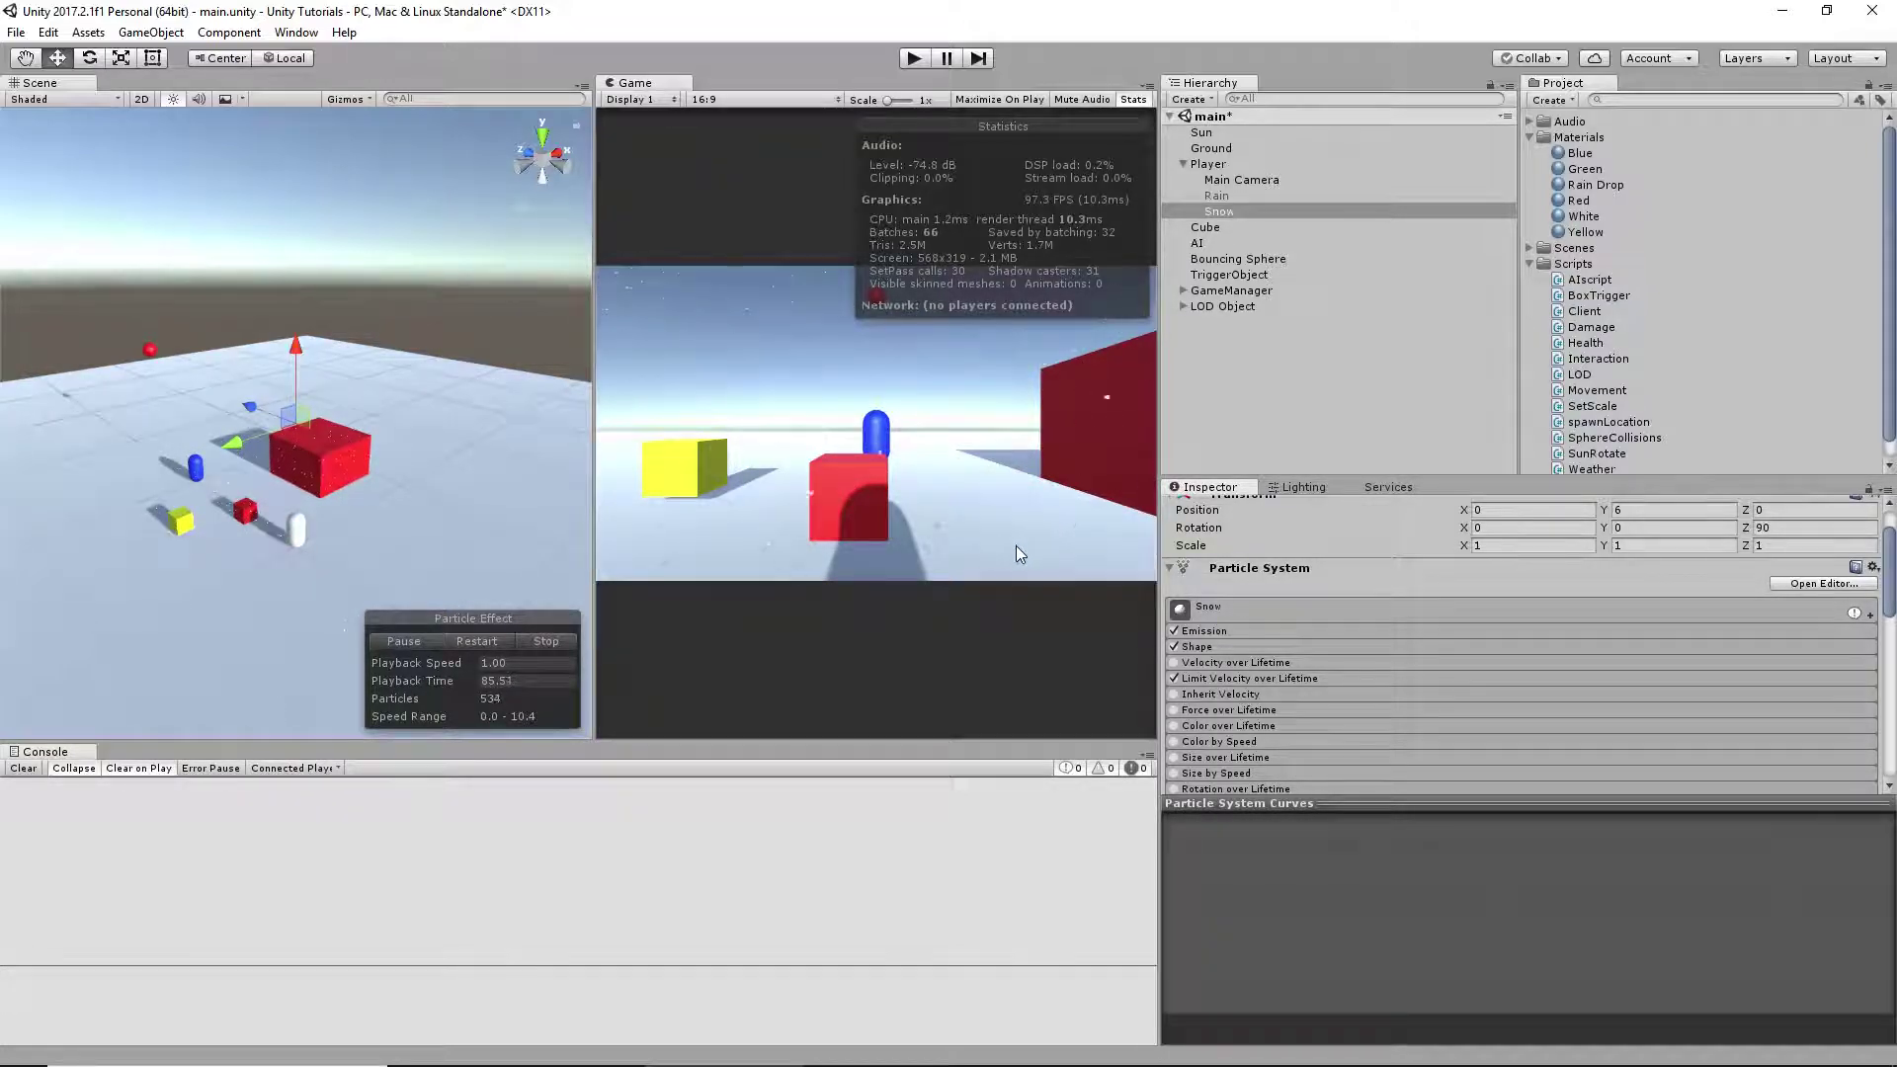
# - Inspect the falling snow around the Player and cubes from a closer, lower viewpoint in the scene
pyautogui.scroll(3, 444, 447)
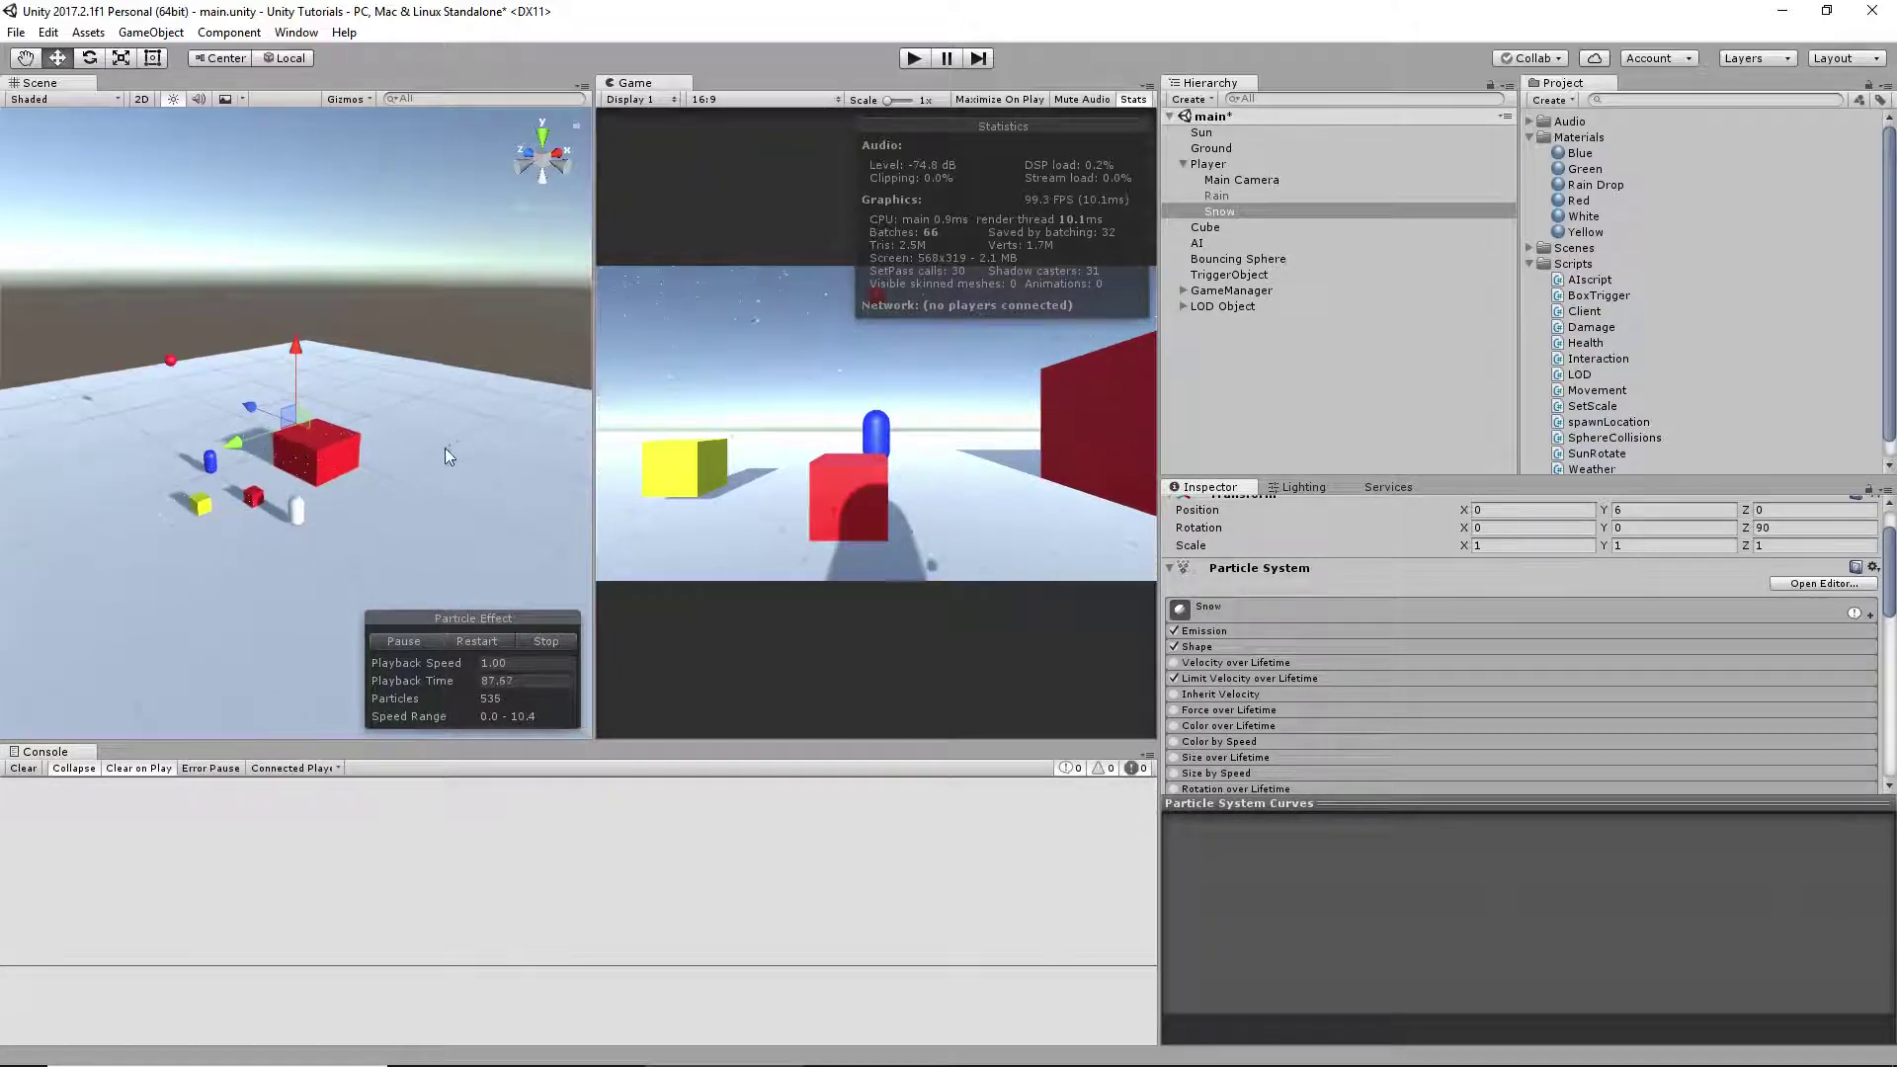
pyautogui.moveTo(329, 425); pyautogui.dragTo(517, 460)
pyautogui.moveTo(517, 460); pyautogui.dragTo(265, 443, button='middle')
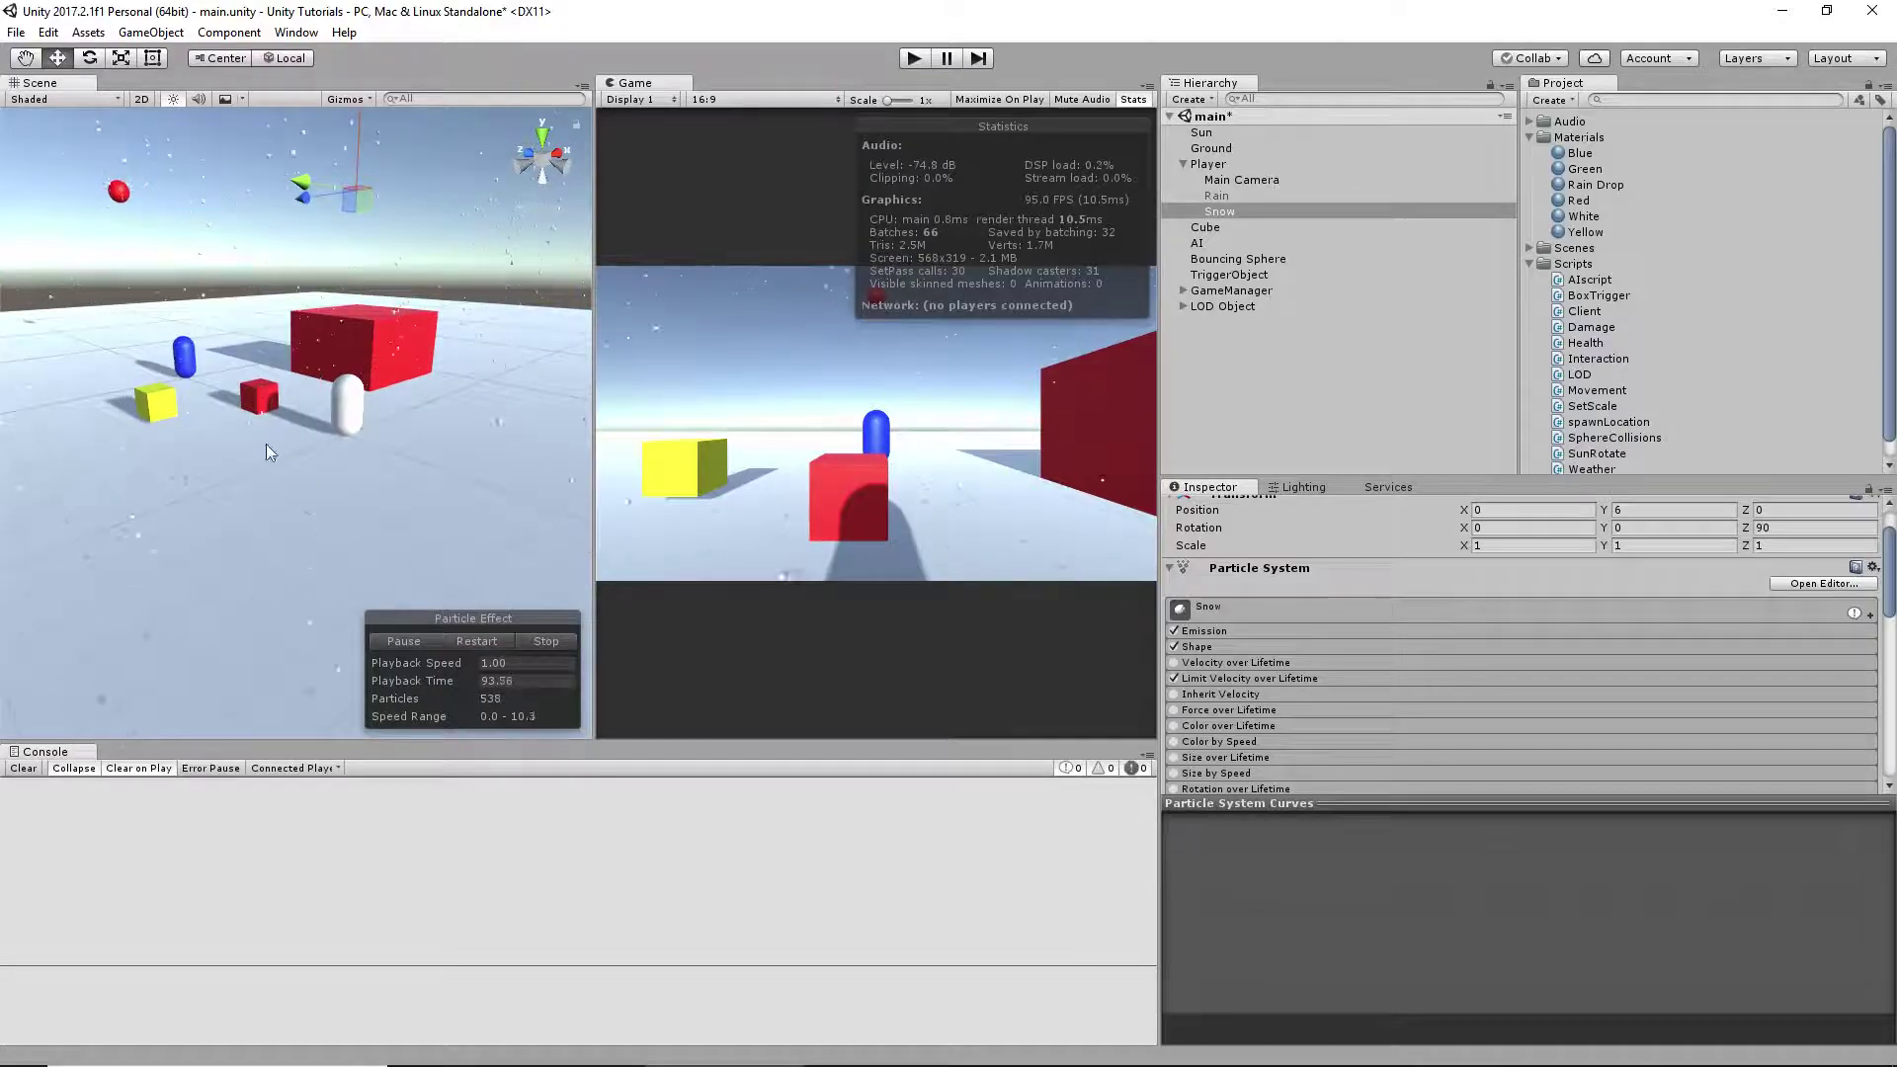
# - Run the game in Play mode and move the Player forward to observe the weather around it
pyautogui.keyDown('alt'); pyautogui.moveTo(316, 484); pyautogui.dragTo(345, 204); pyautogui.keyUp('alt')
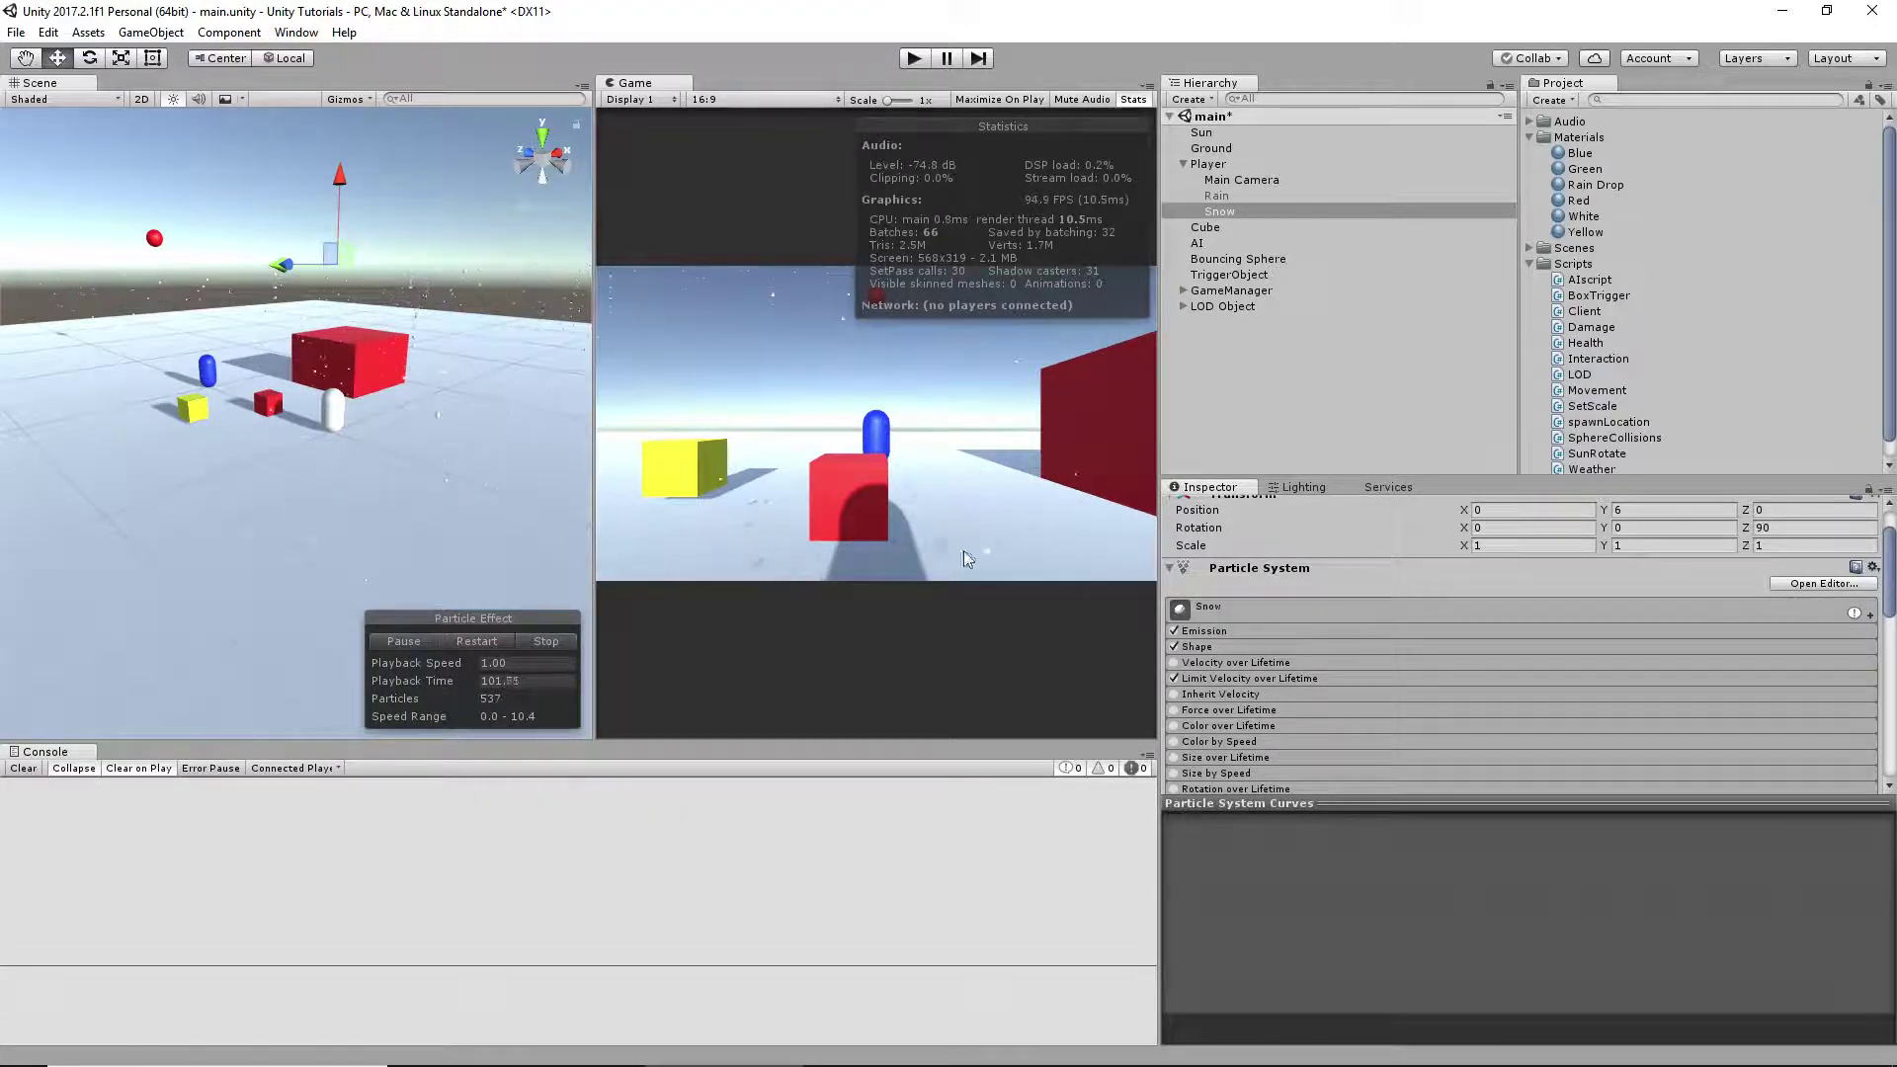
pyautogui.scroll(2, 1330, 570)
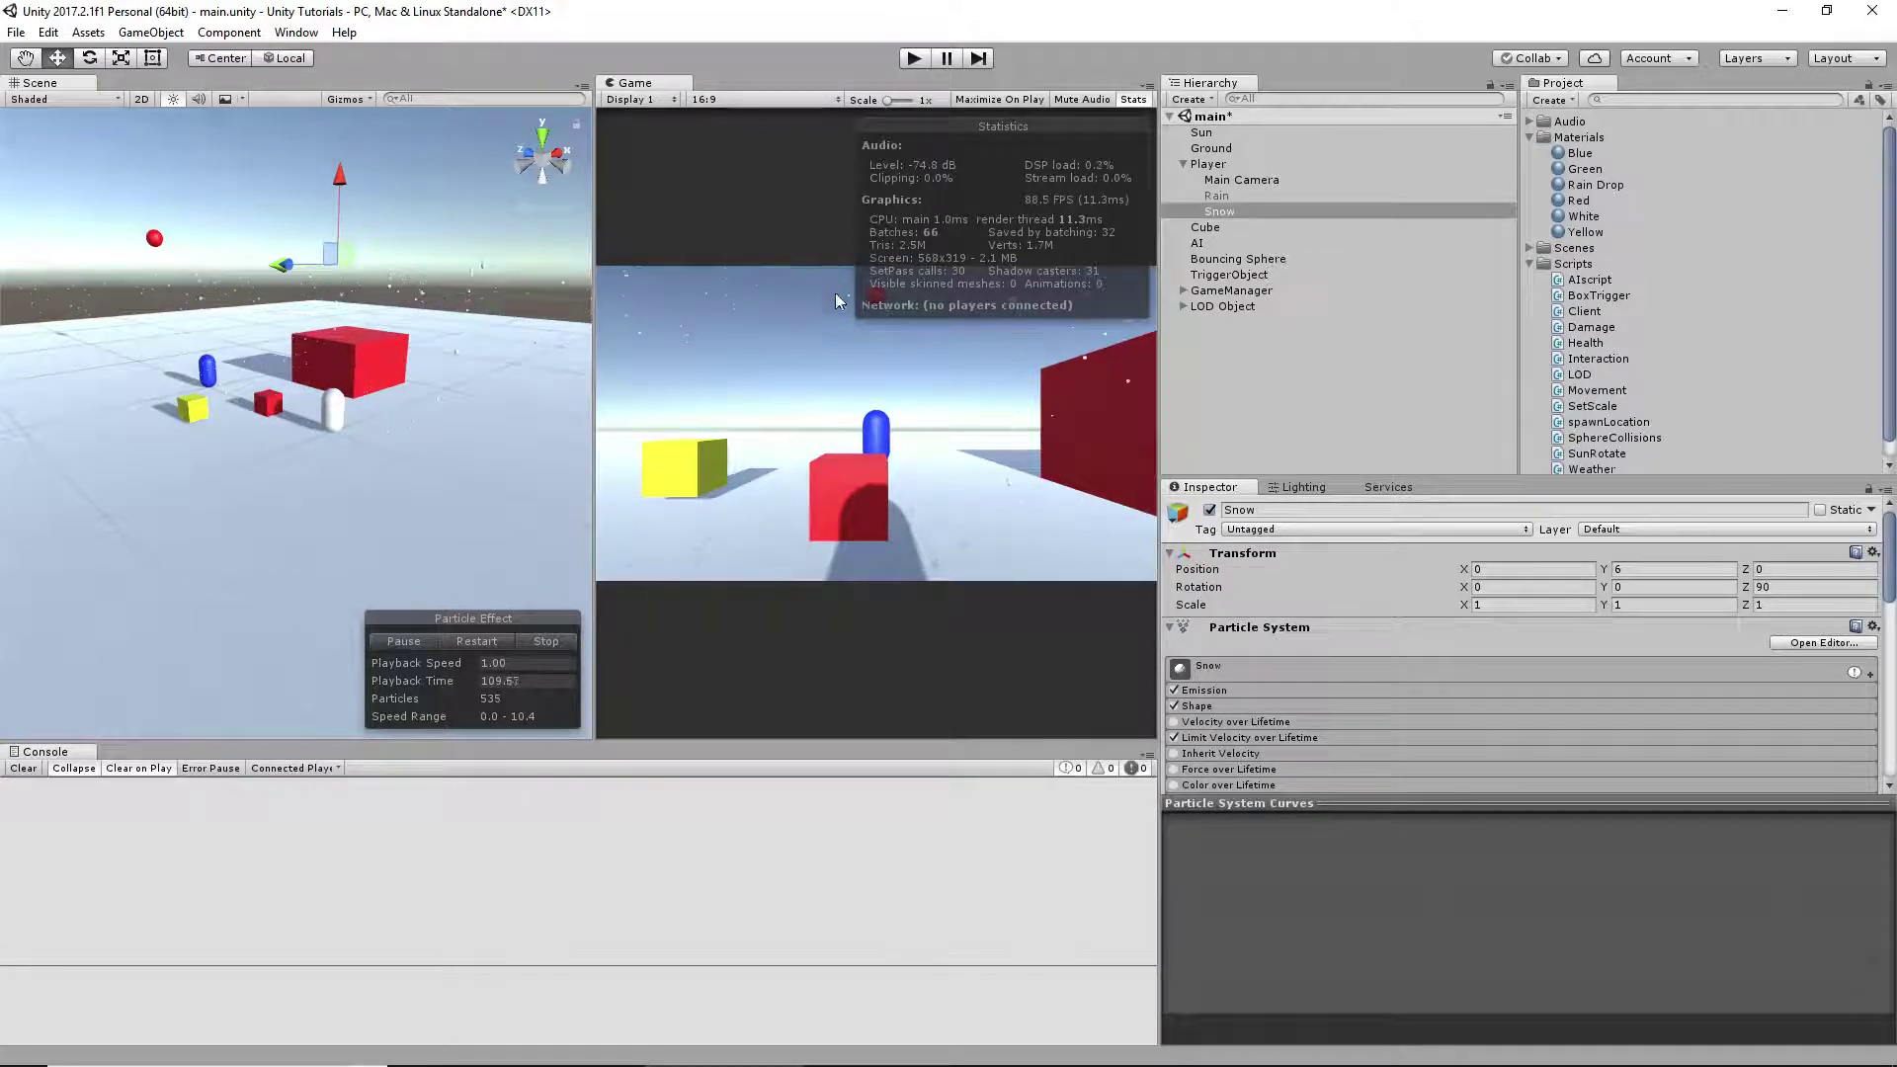
pyautogui.click(914, 58)
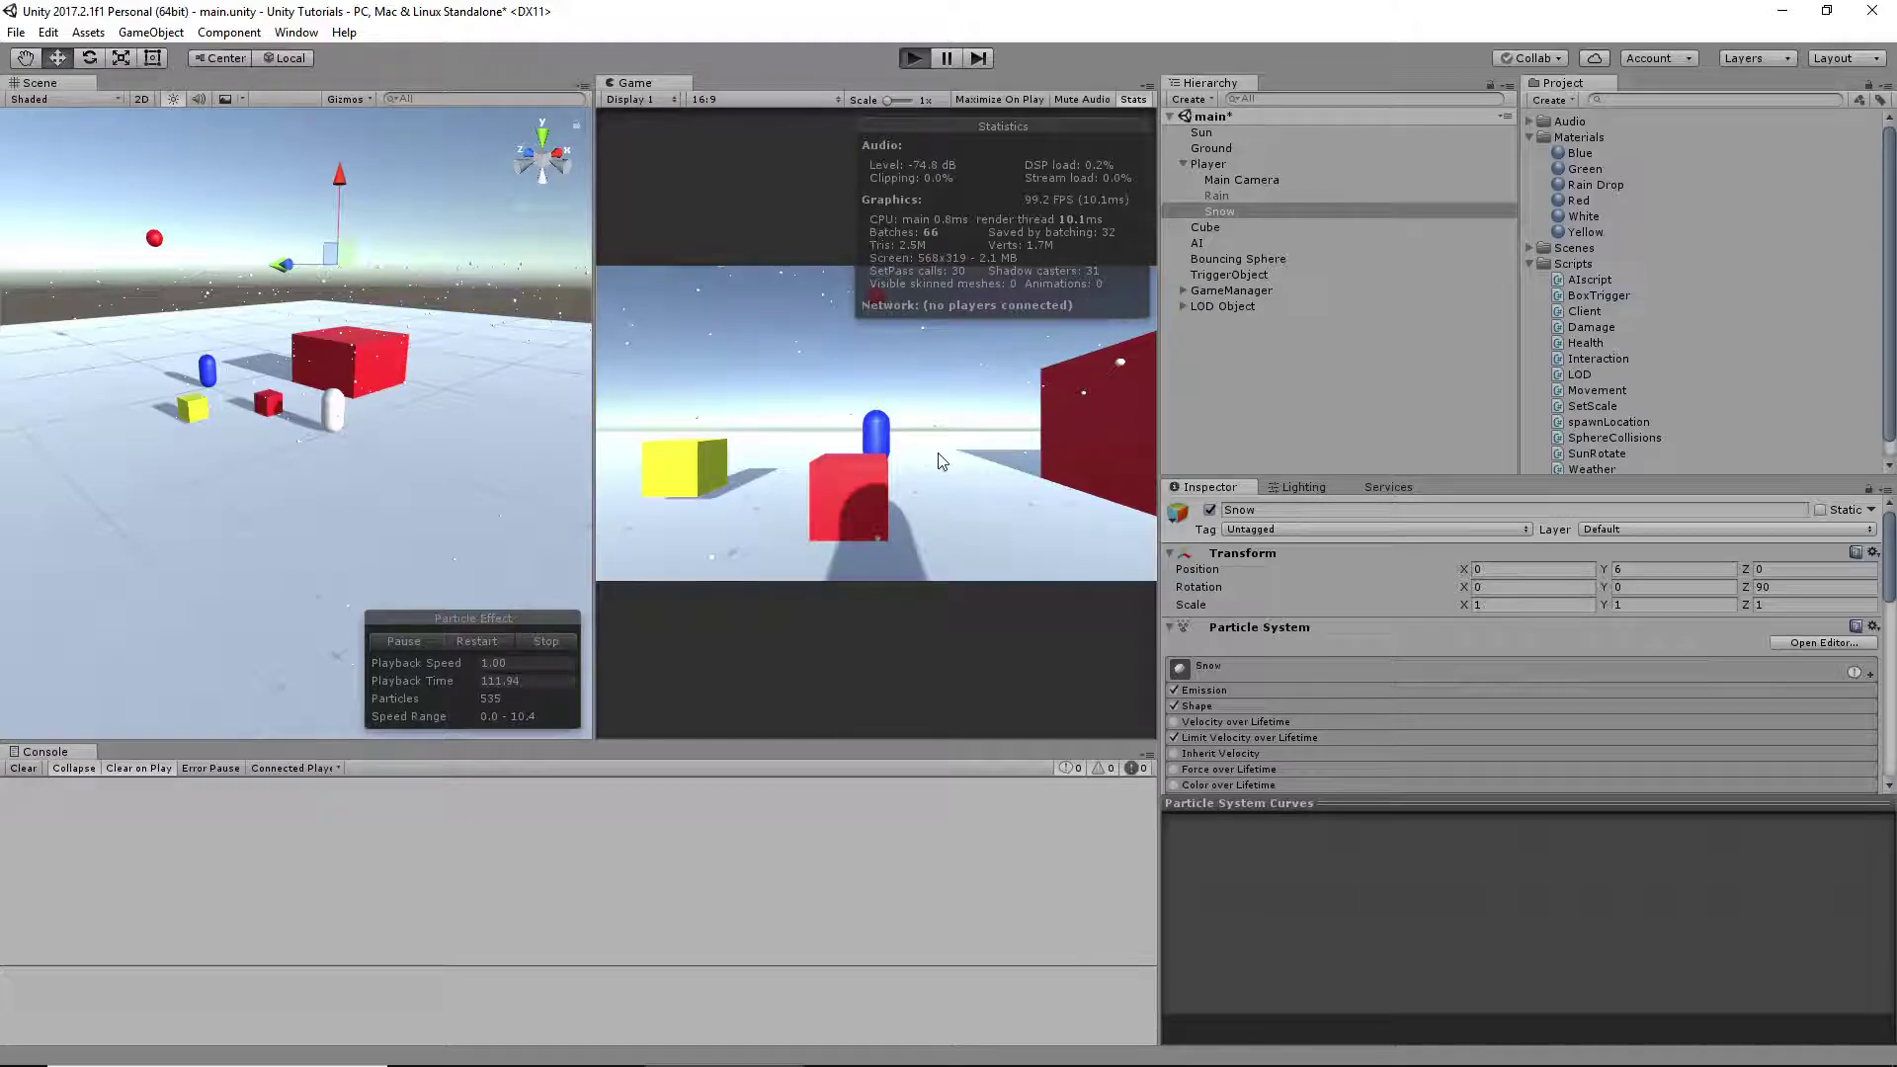
pyautogui.press('w')
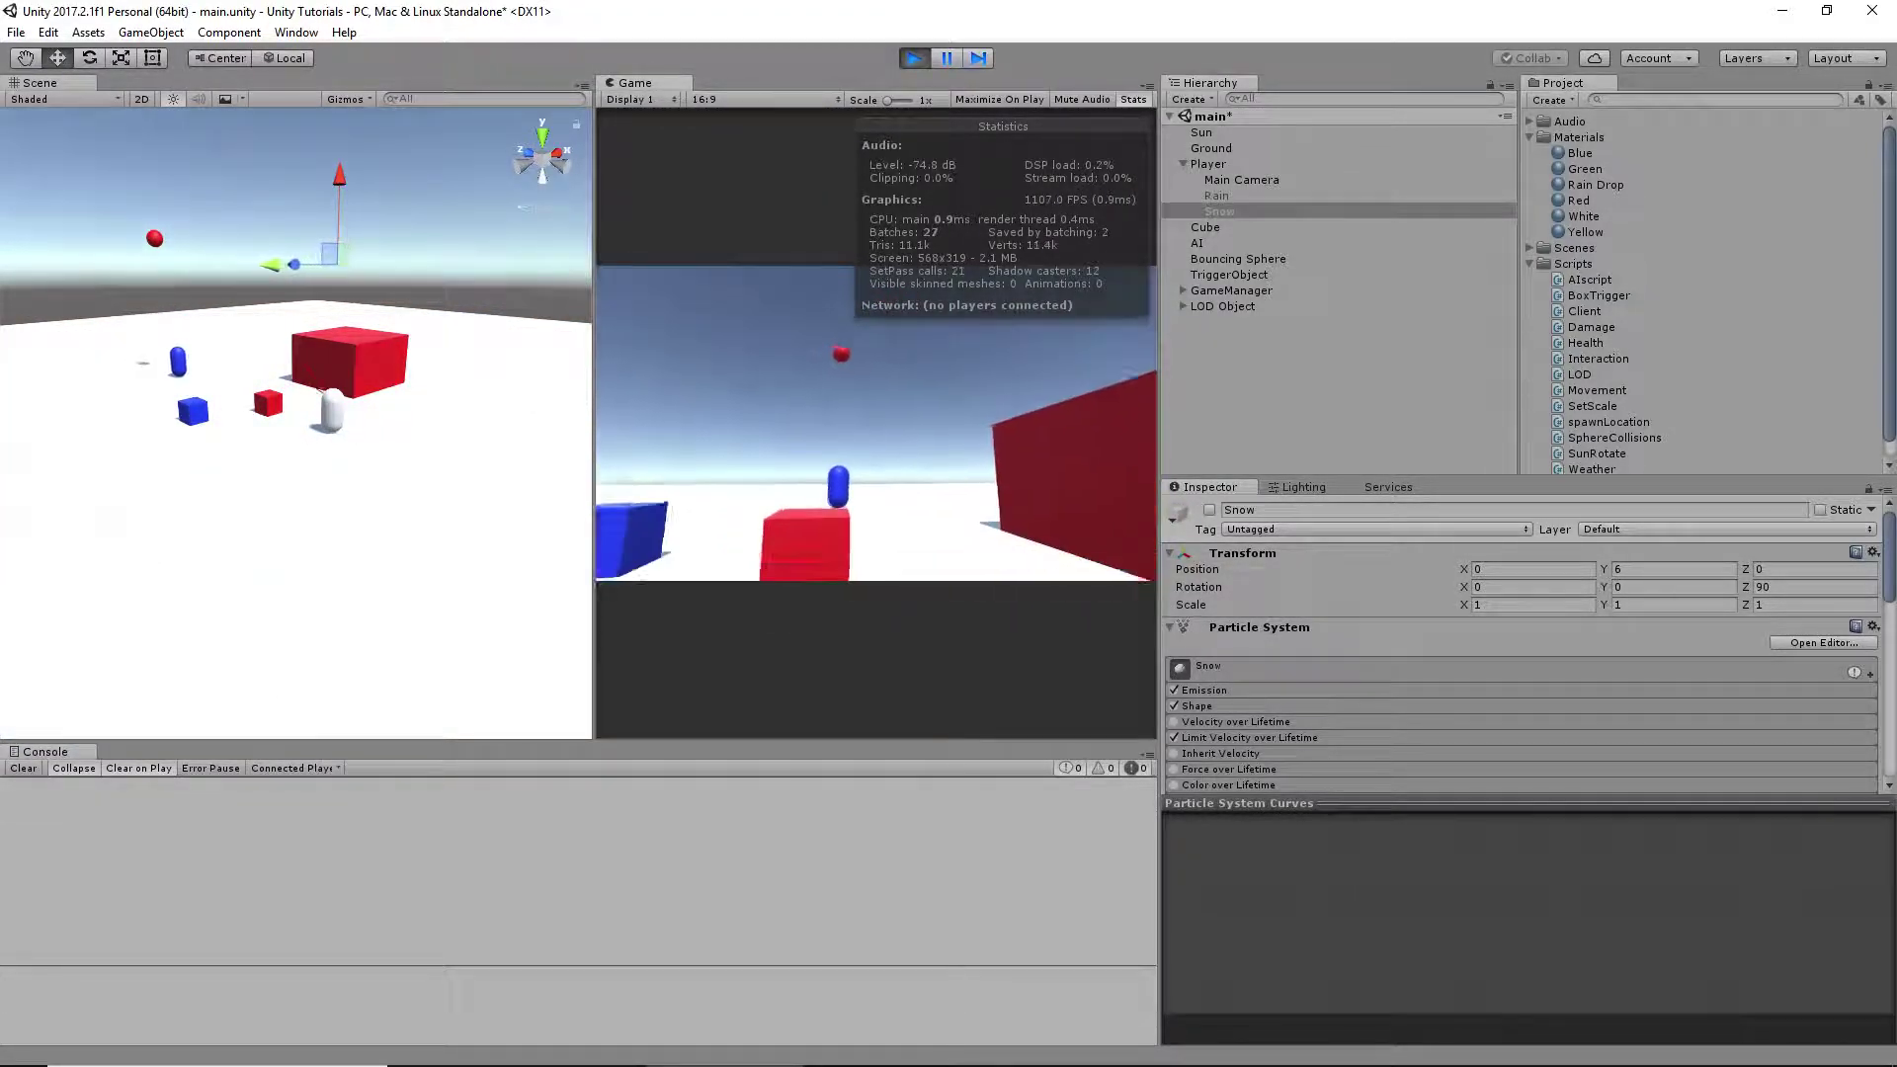
# - Test GameManager's Weather script during play by setting Weather Type to 9, and exit Play mode after watching the result
pyautogui.click(1254, 164)
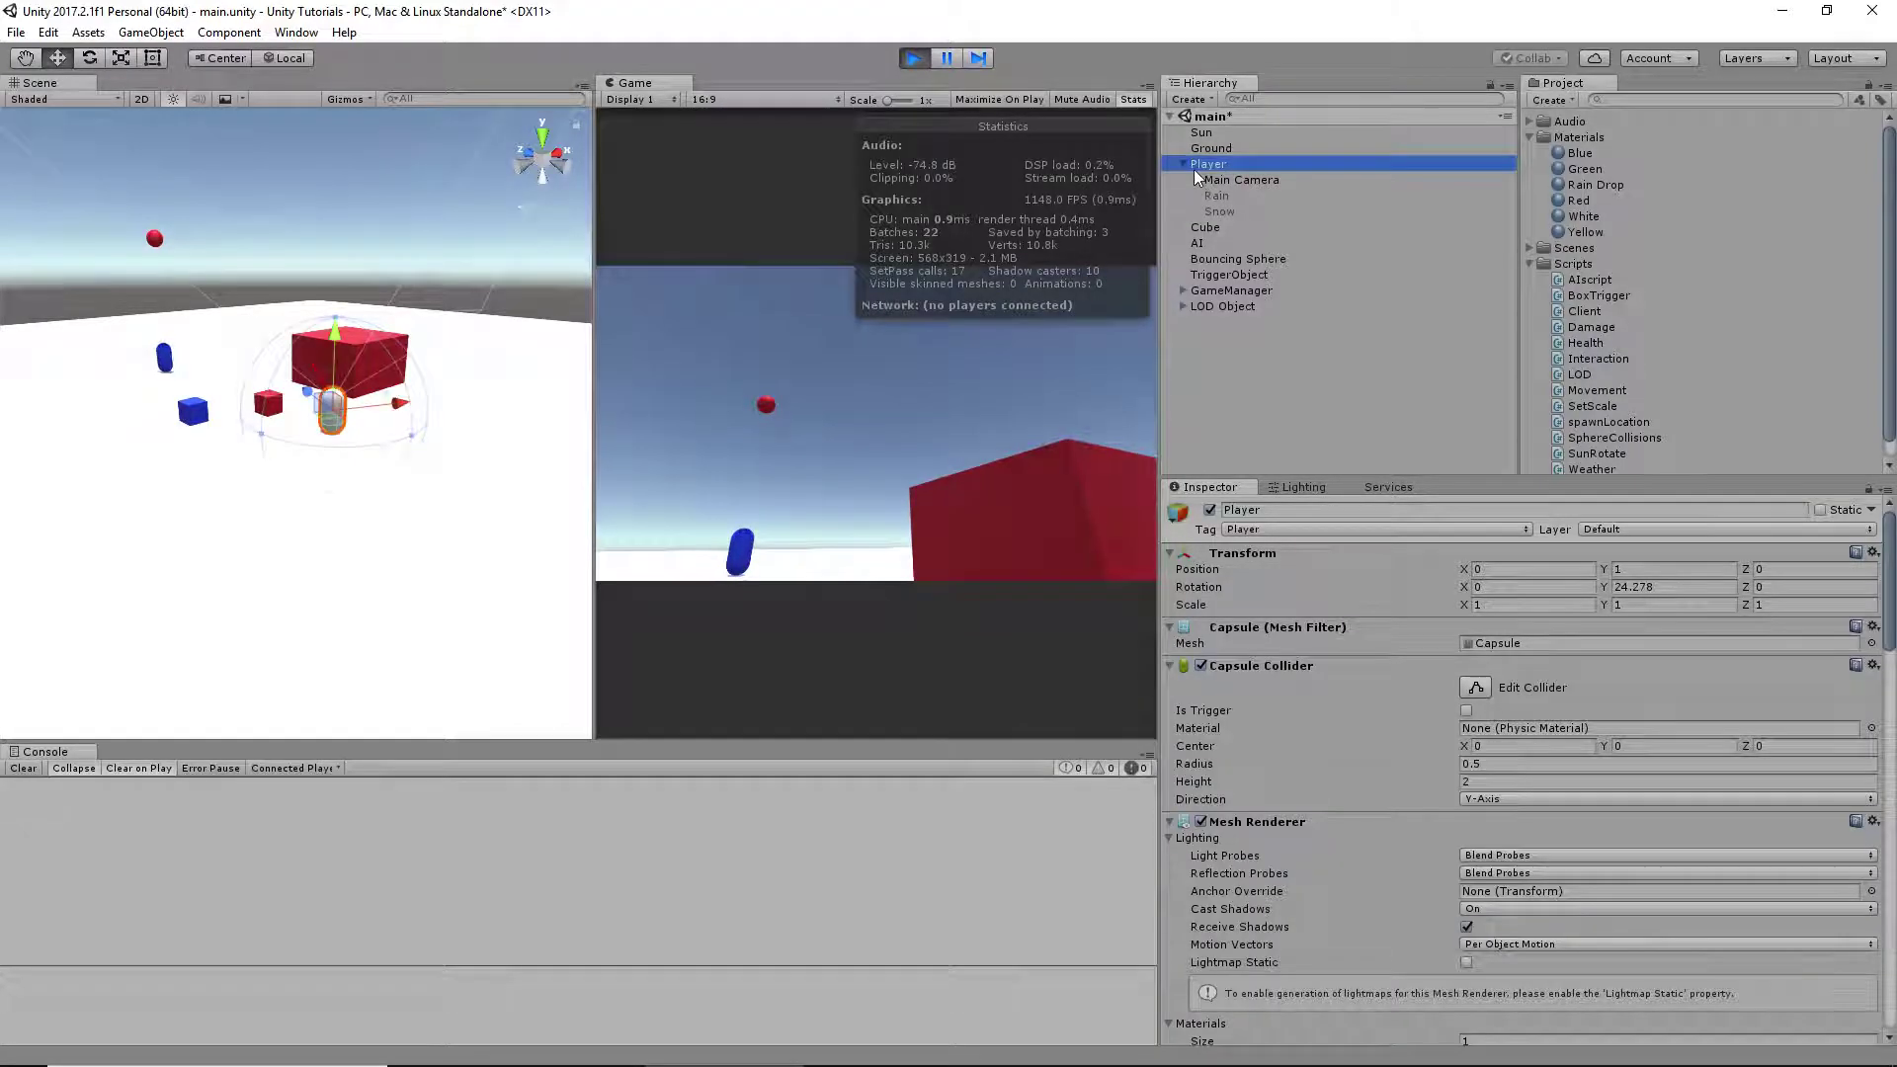
pyautogui.click(1185, 164)
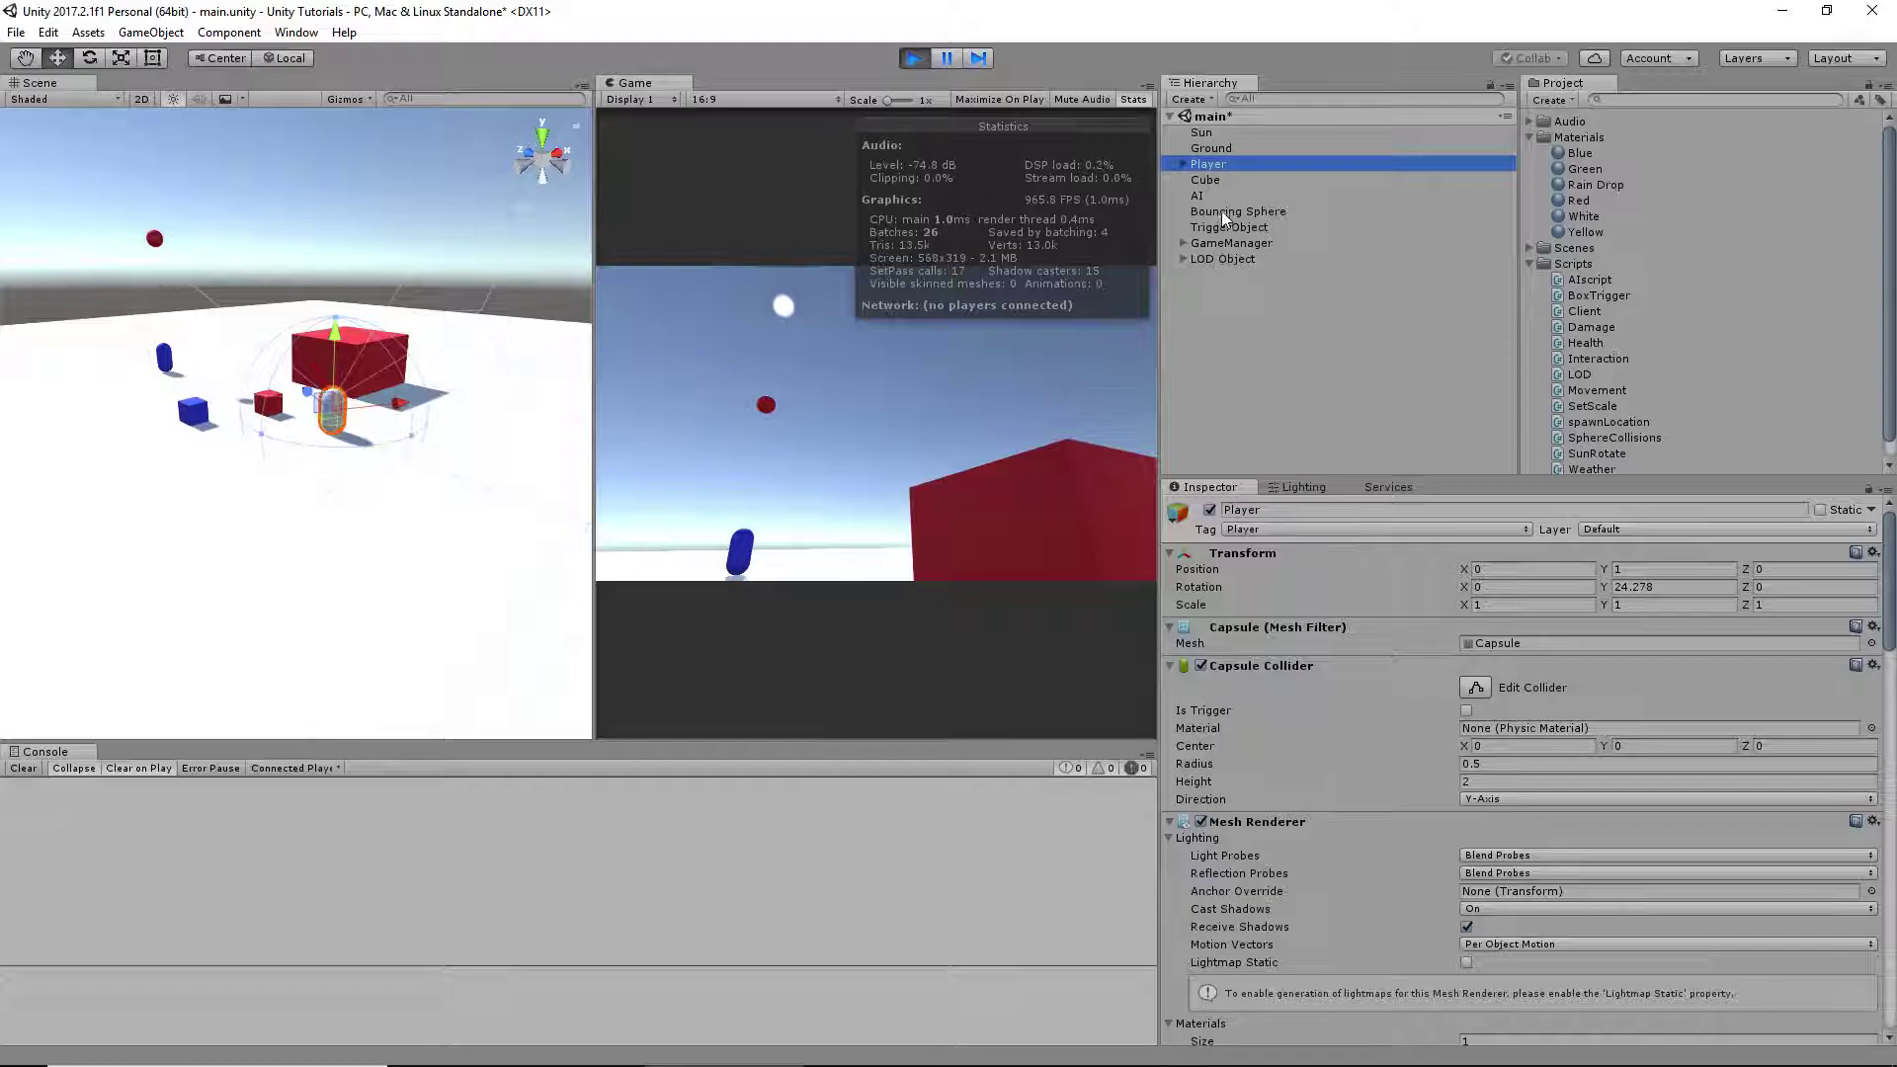
pyautogui.click(1233, 244)
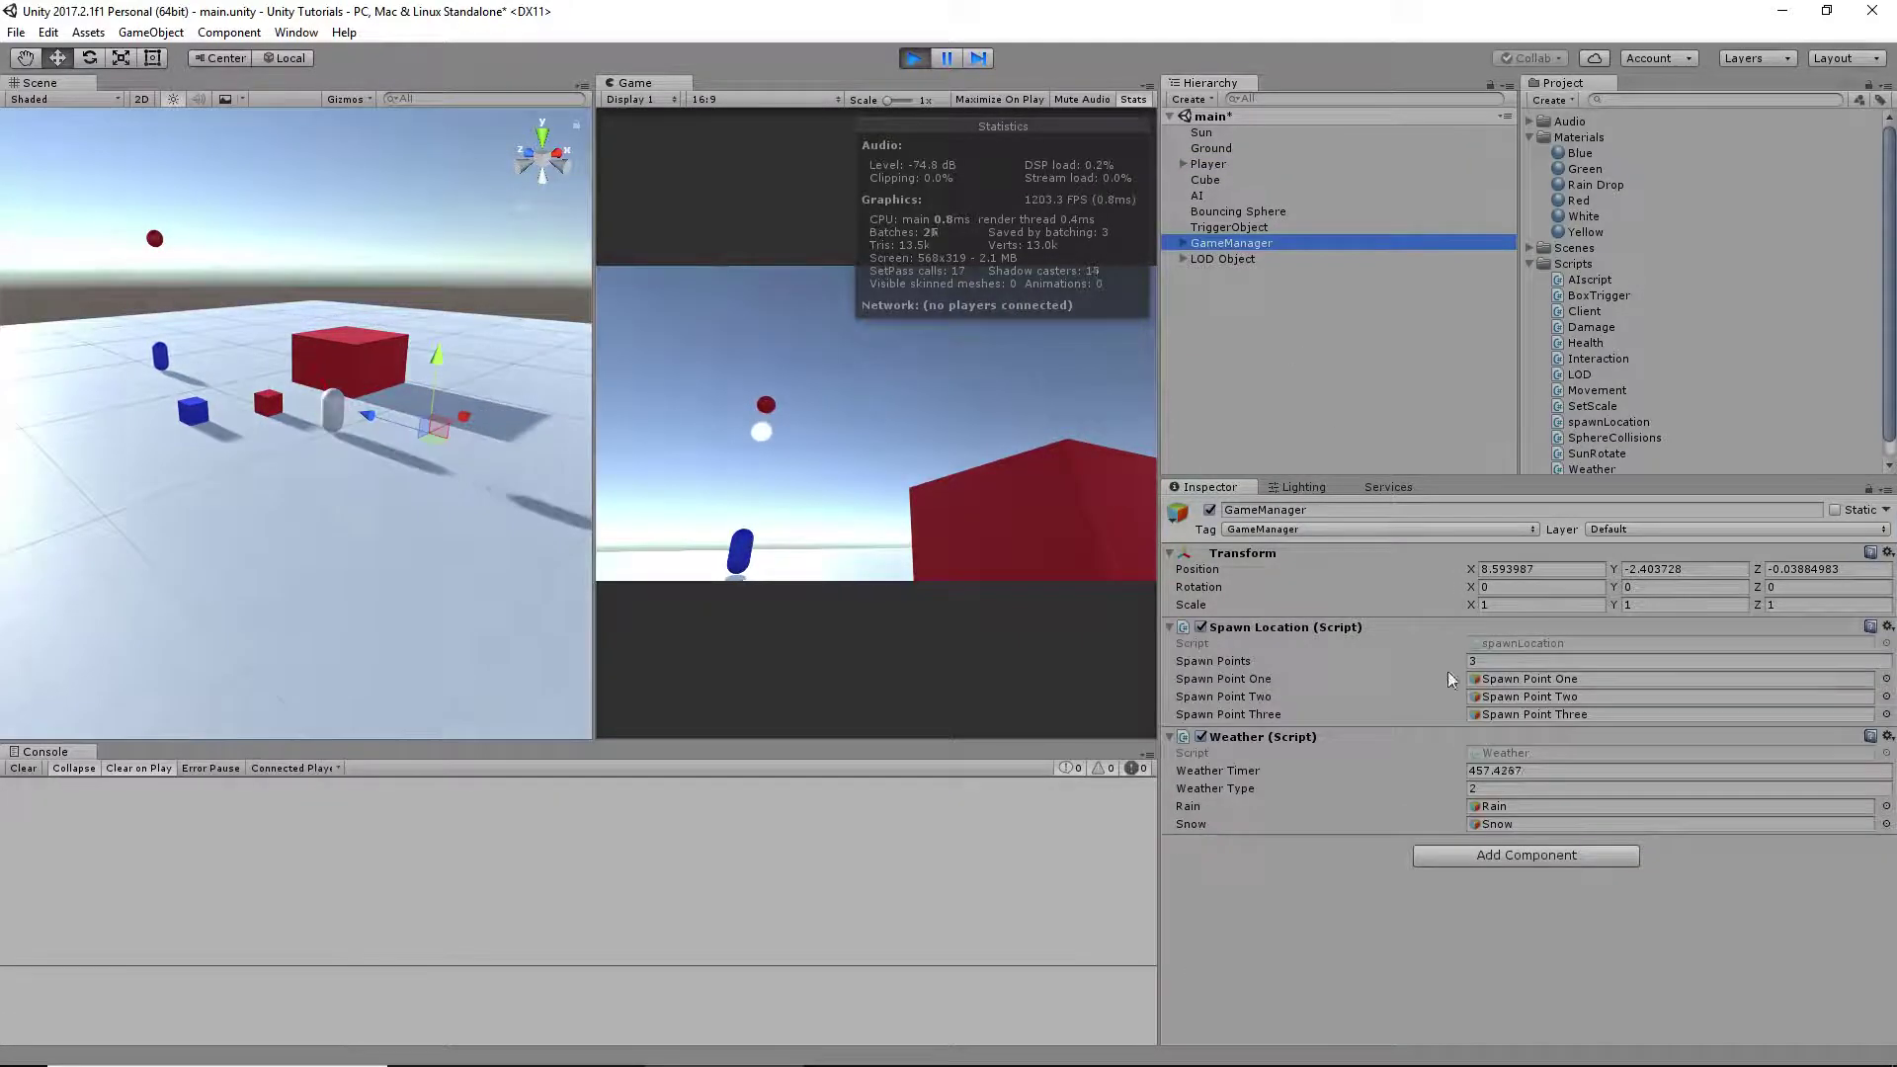
pyautogui.moveTo(1437, 796); pyautogui.dragTo(1444, 787)
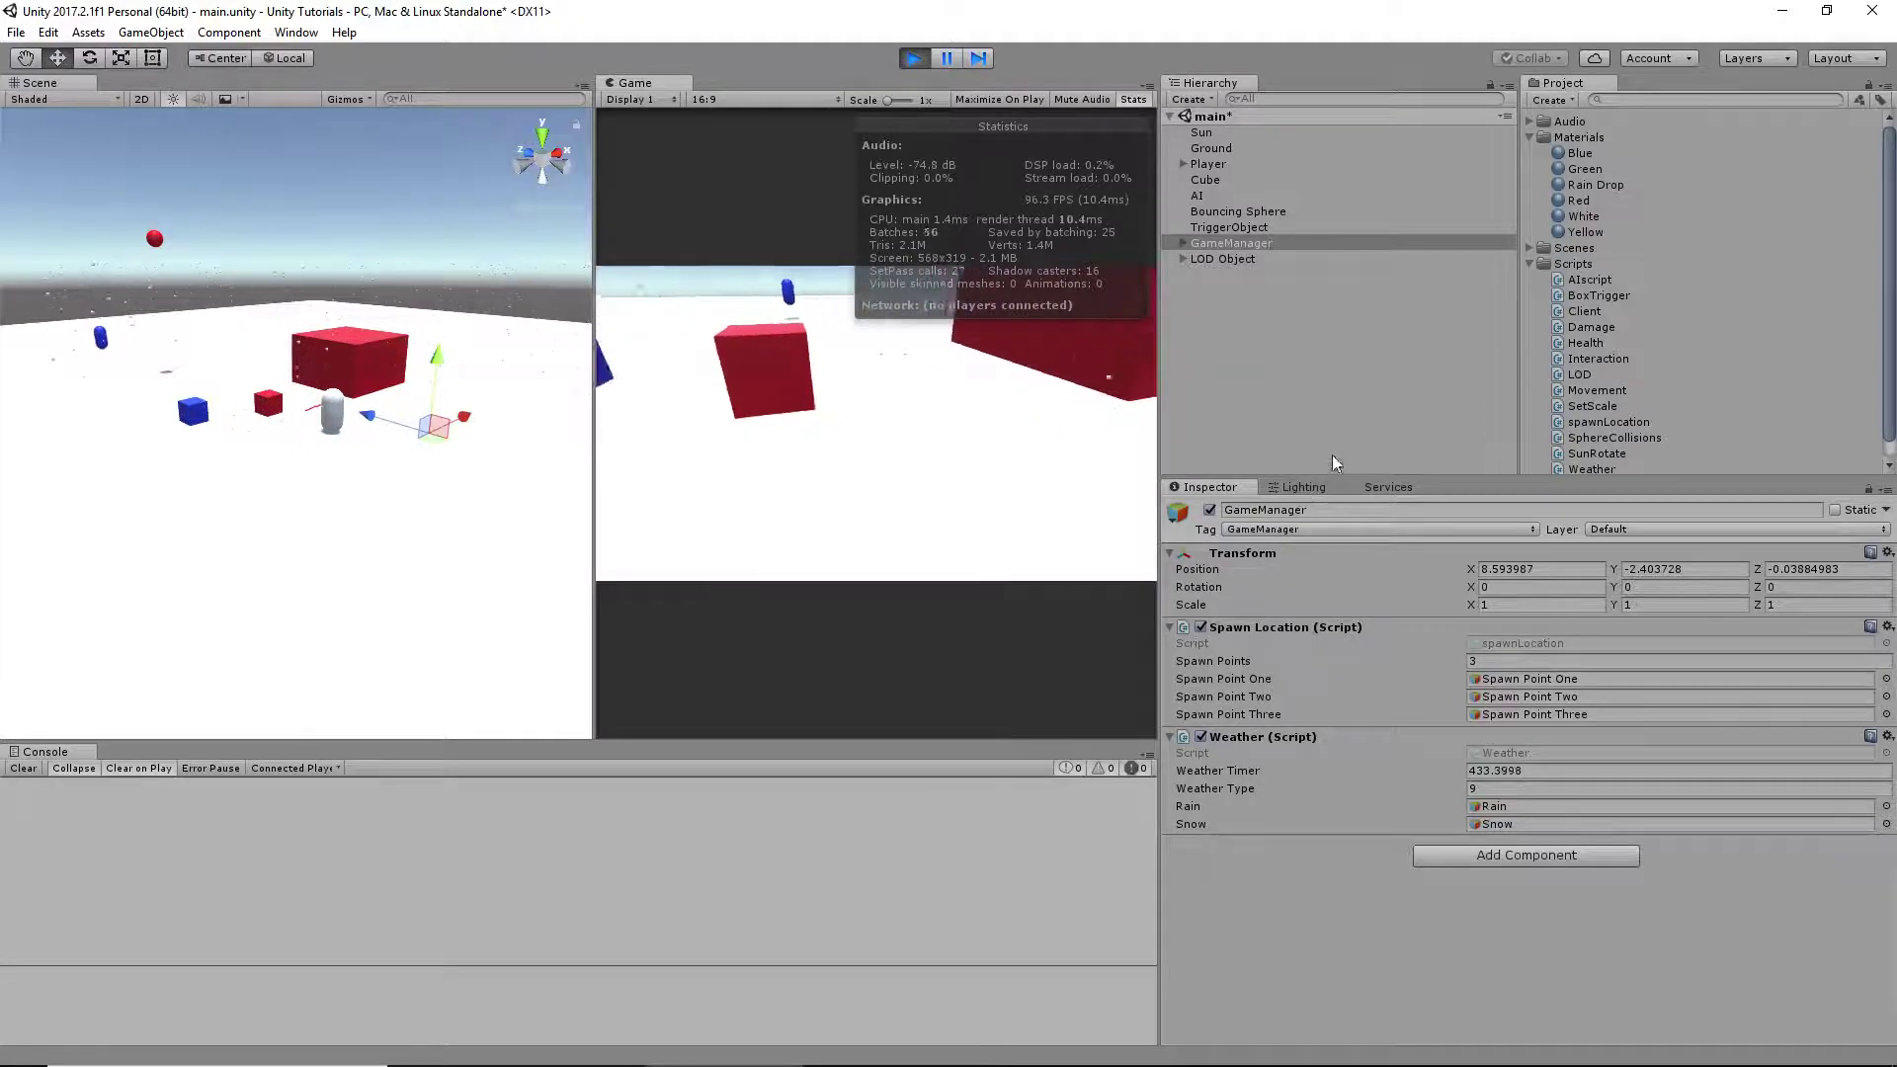
pyautogui.click(919, 60)
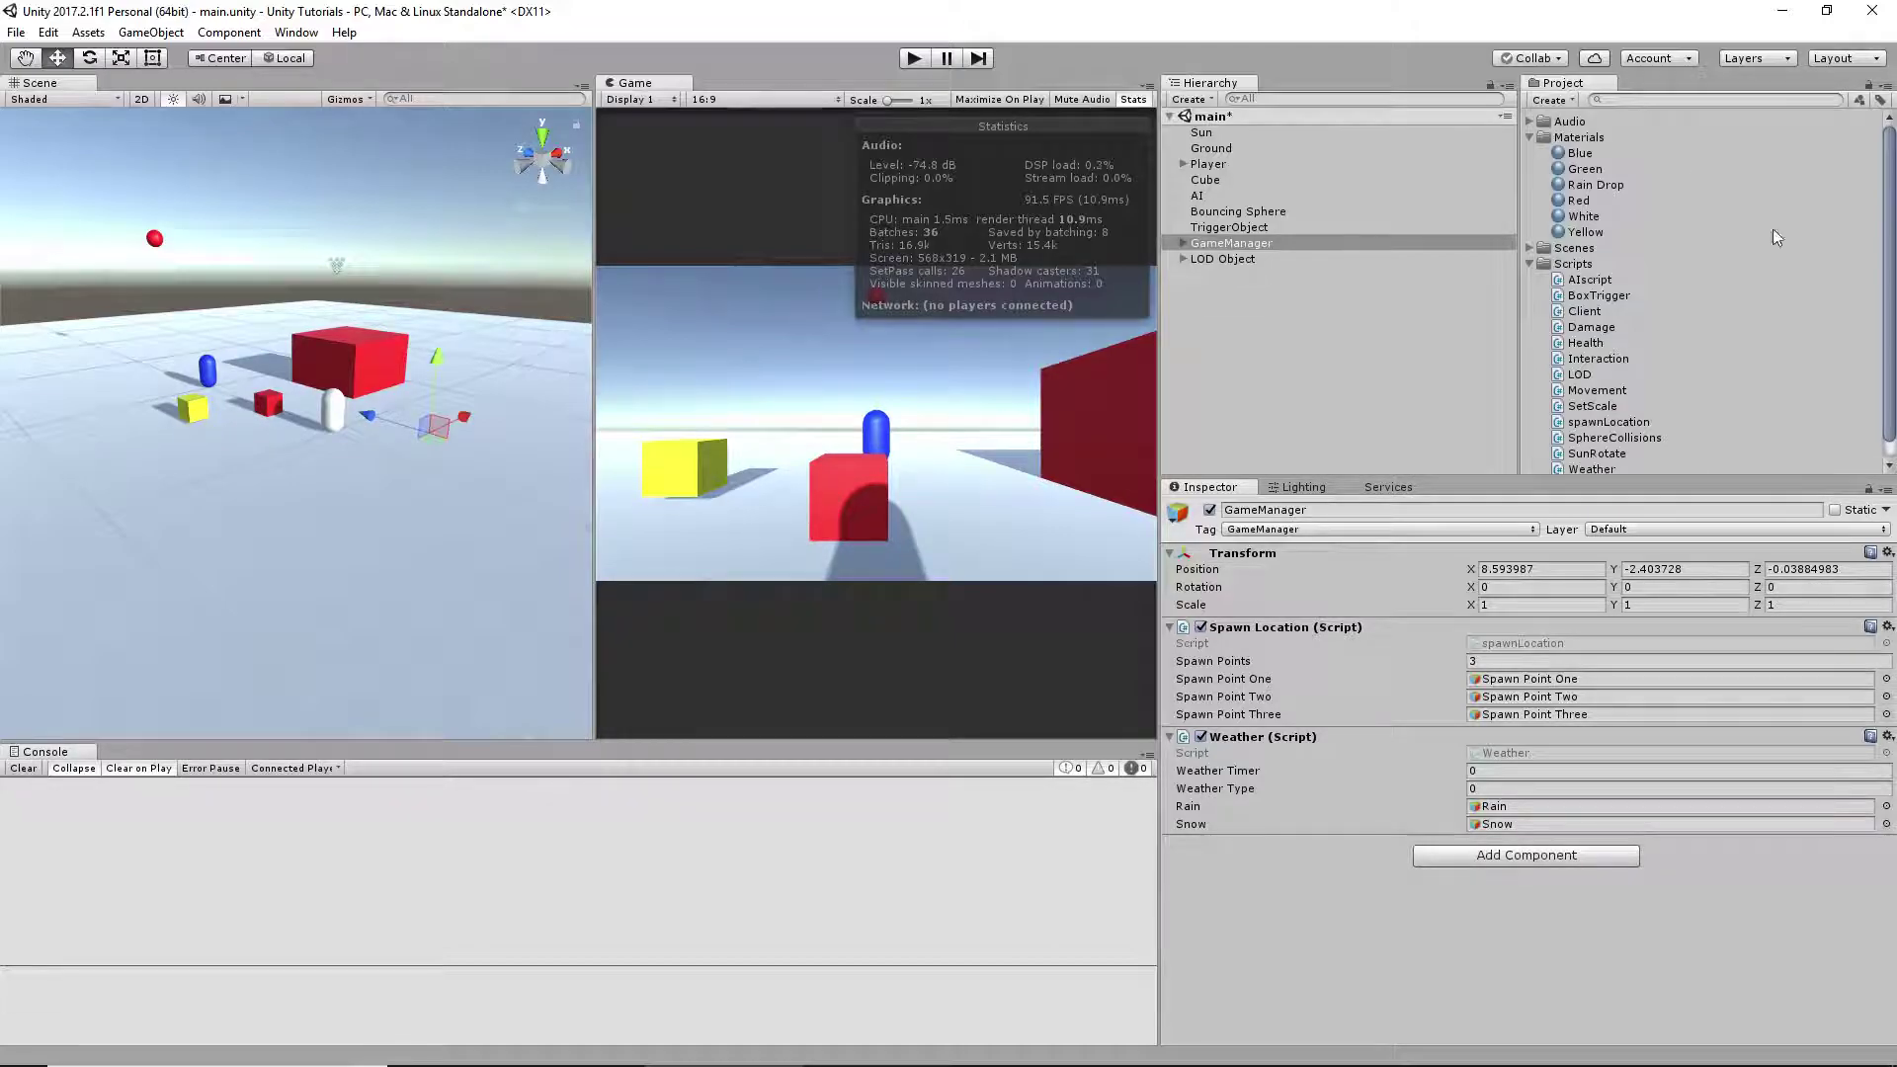
# - Open the Weather script in MonoDevelop and review its public weatherTimer, weatherType, rain and snow variables
pyautogui.scroll(-1, 1601, 359)
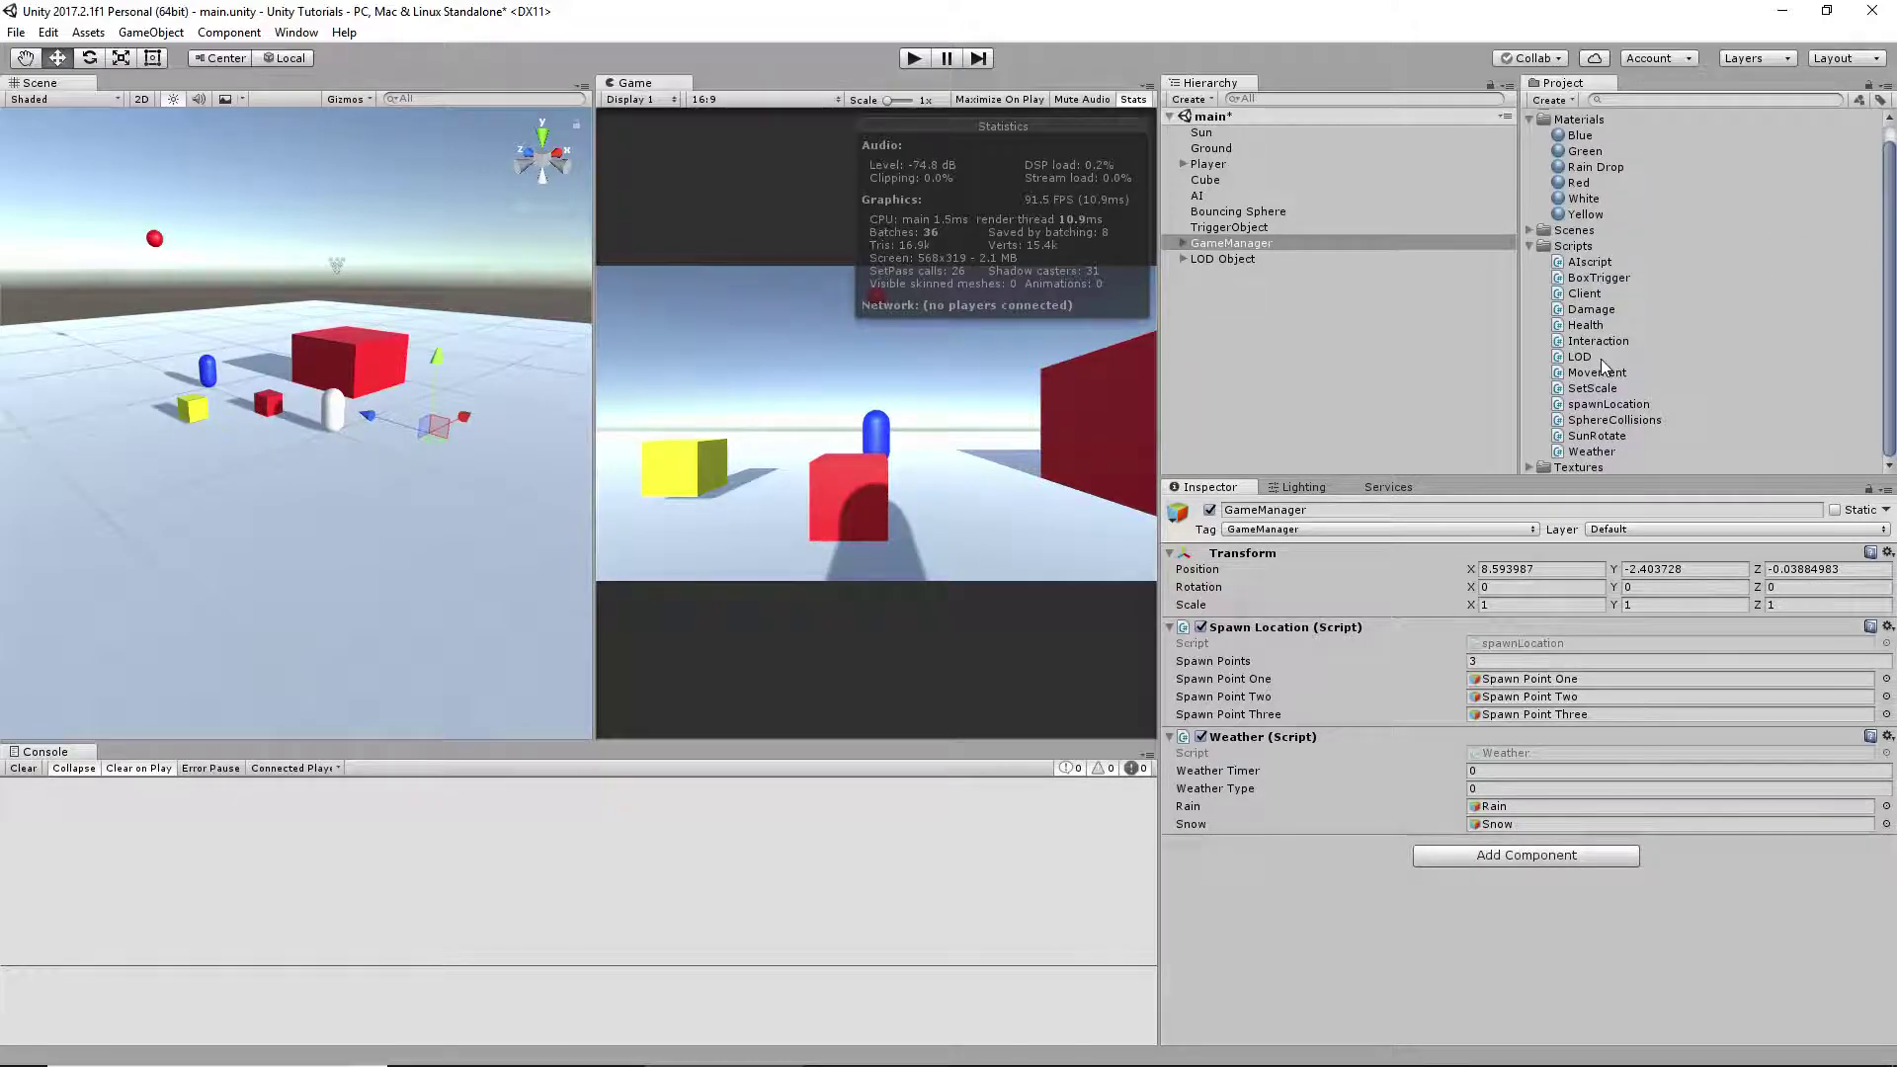
pyautogui.click(1607, 450)
pyautogui.doubleClick(1606, 451)
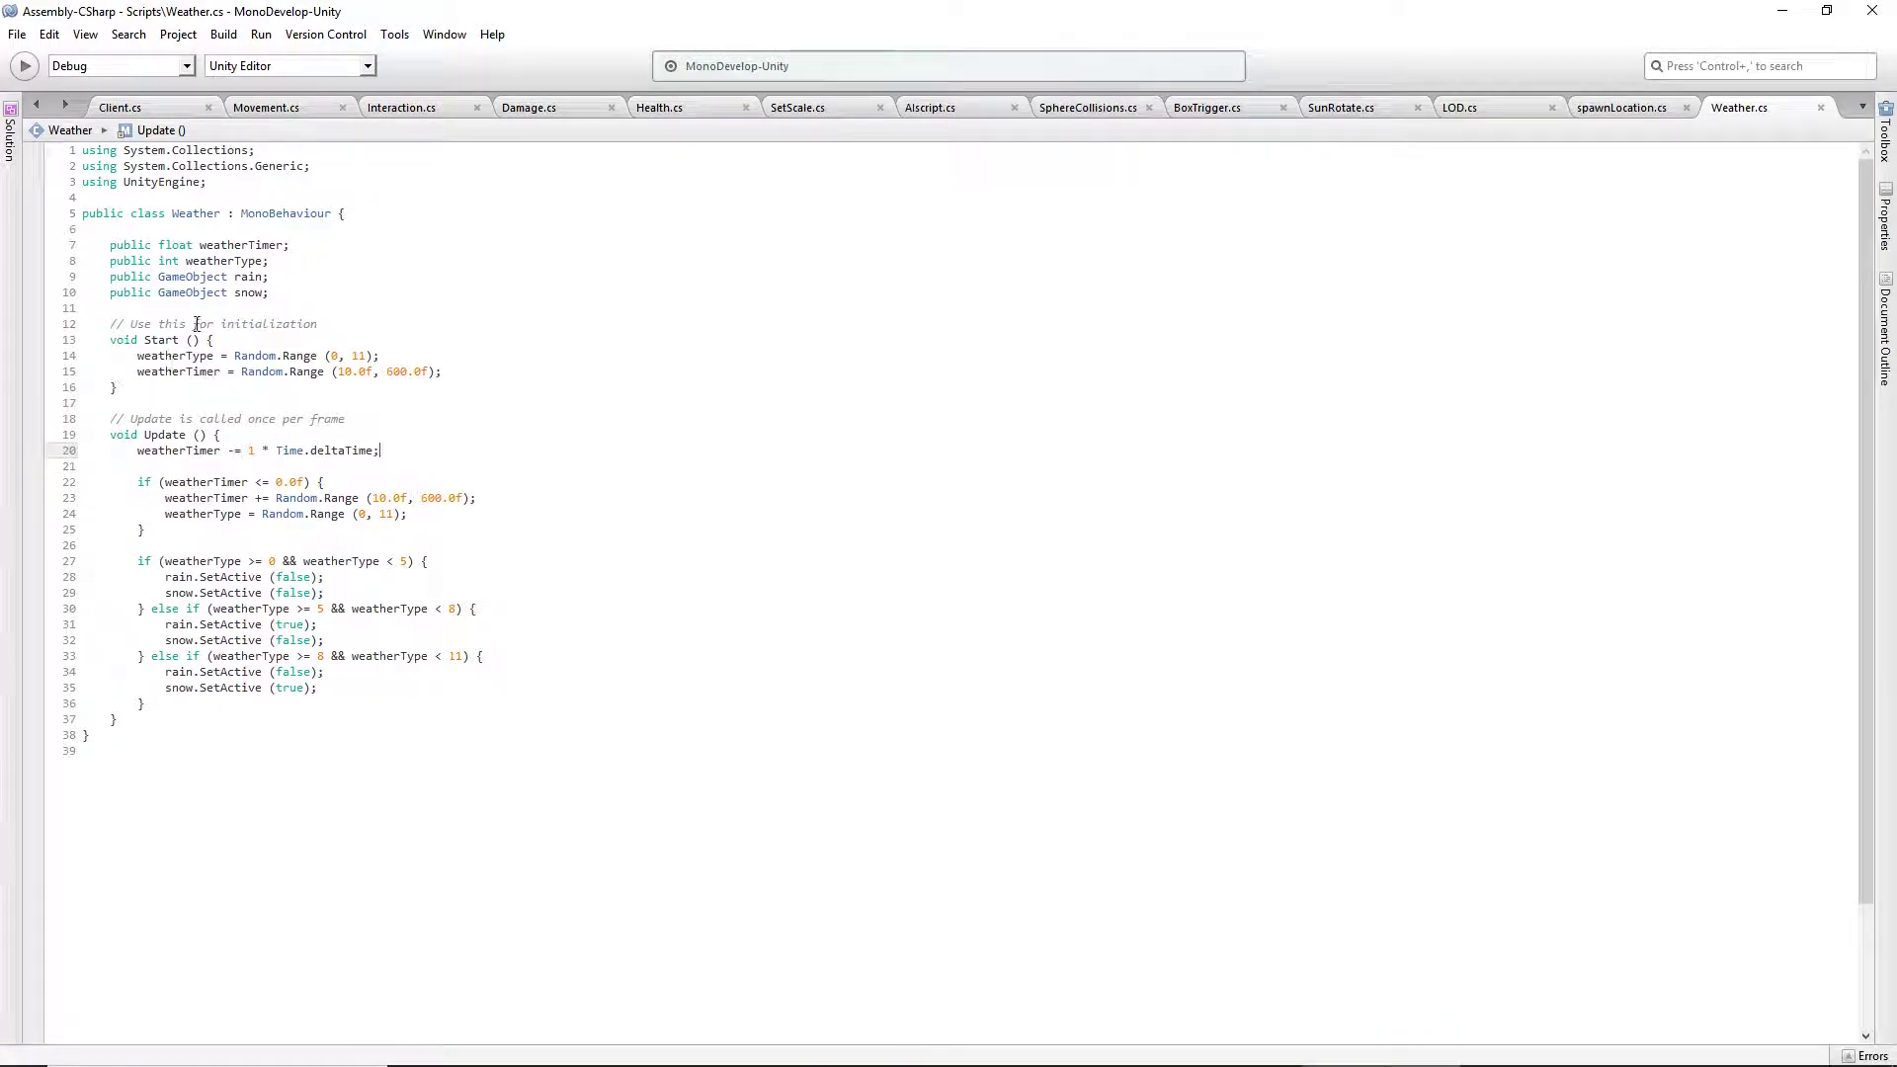
pyautogui.moveTo(288, 296); pyautogui.dragTo(89, 245)
pyautogui.click(254, 259)
pyautogui.click(257, 246)
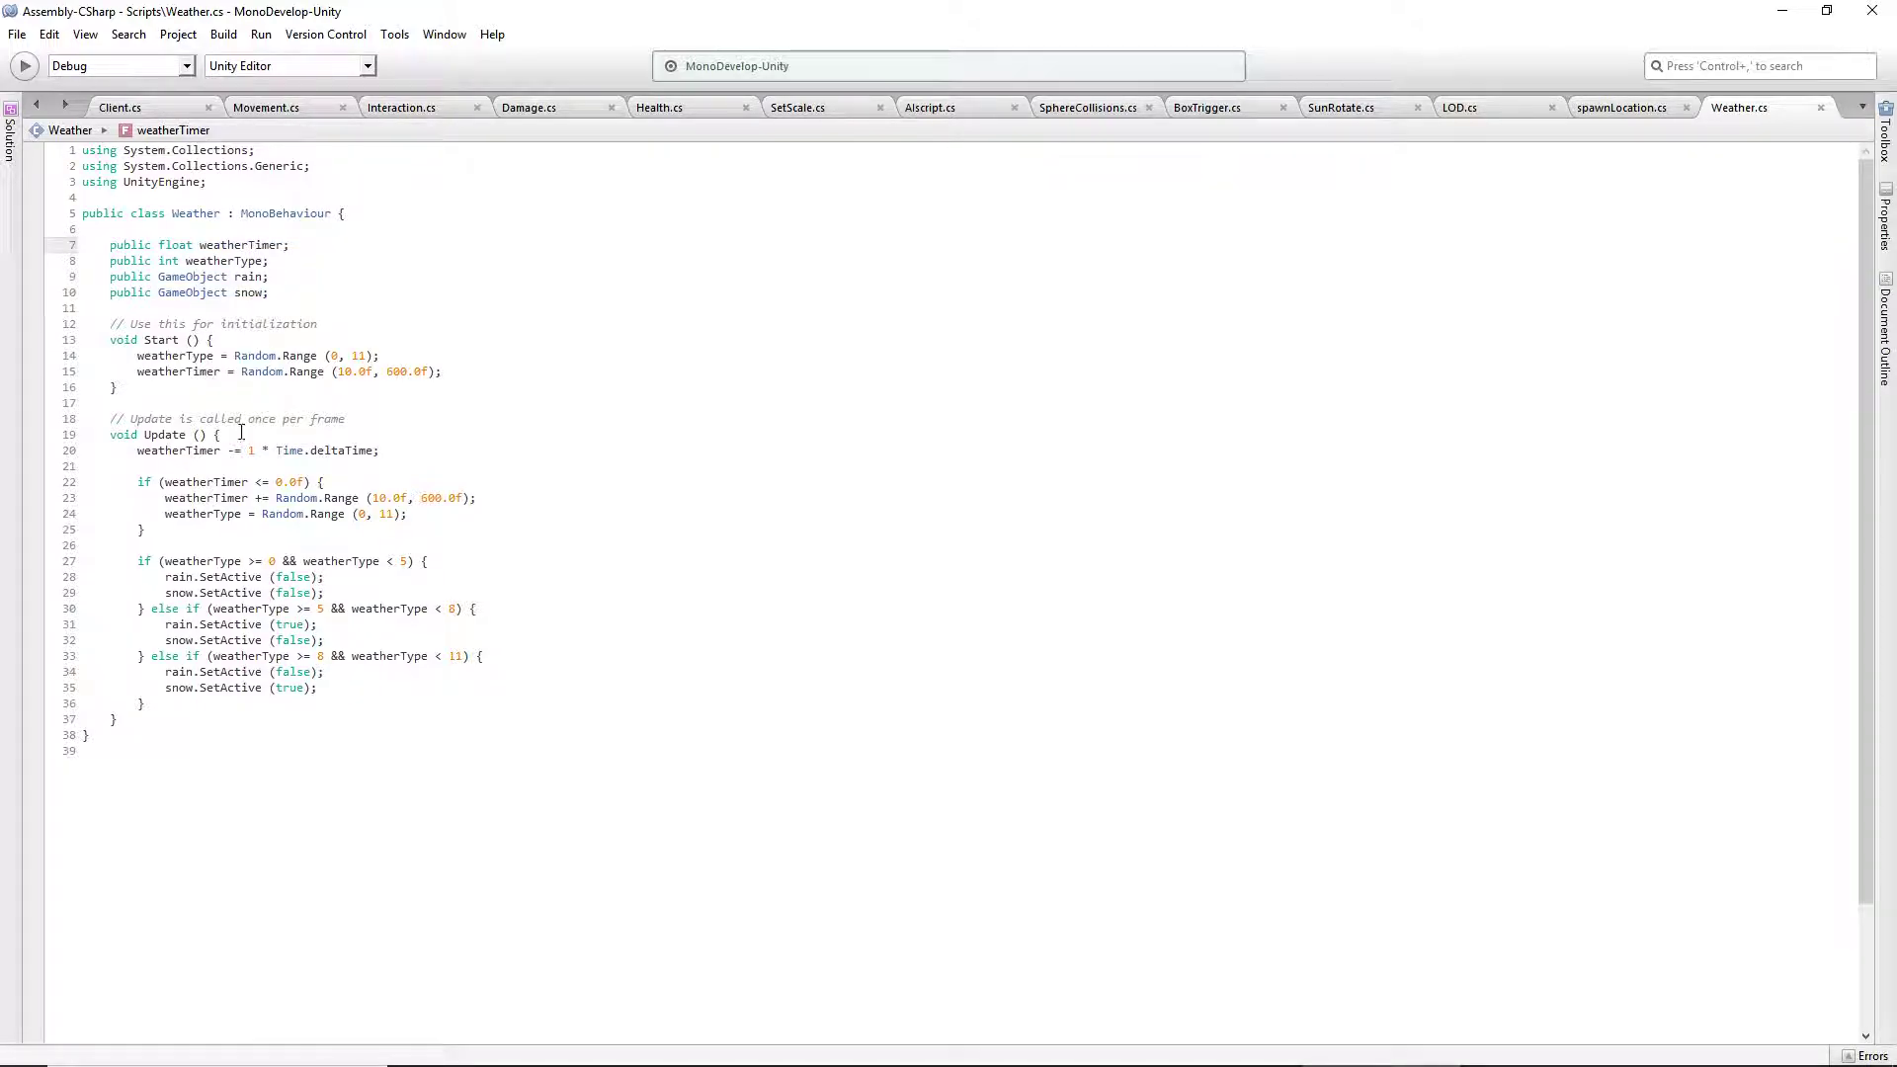
# - Review the weatherTimer countdown in Update and the random re-rolls of weatherTimer and weatherType on lines 23 and 24
pyautogui.moveTo(137, 452); pyautogui.dragTo(390, 459)
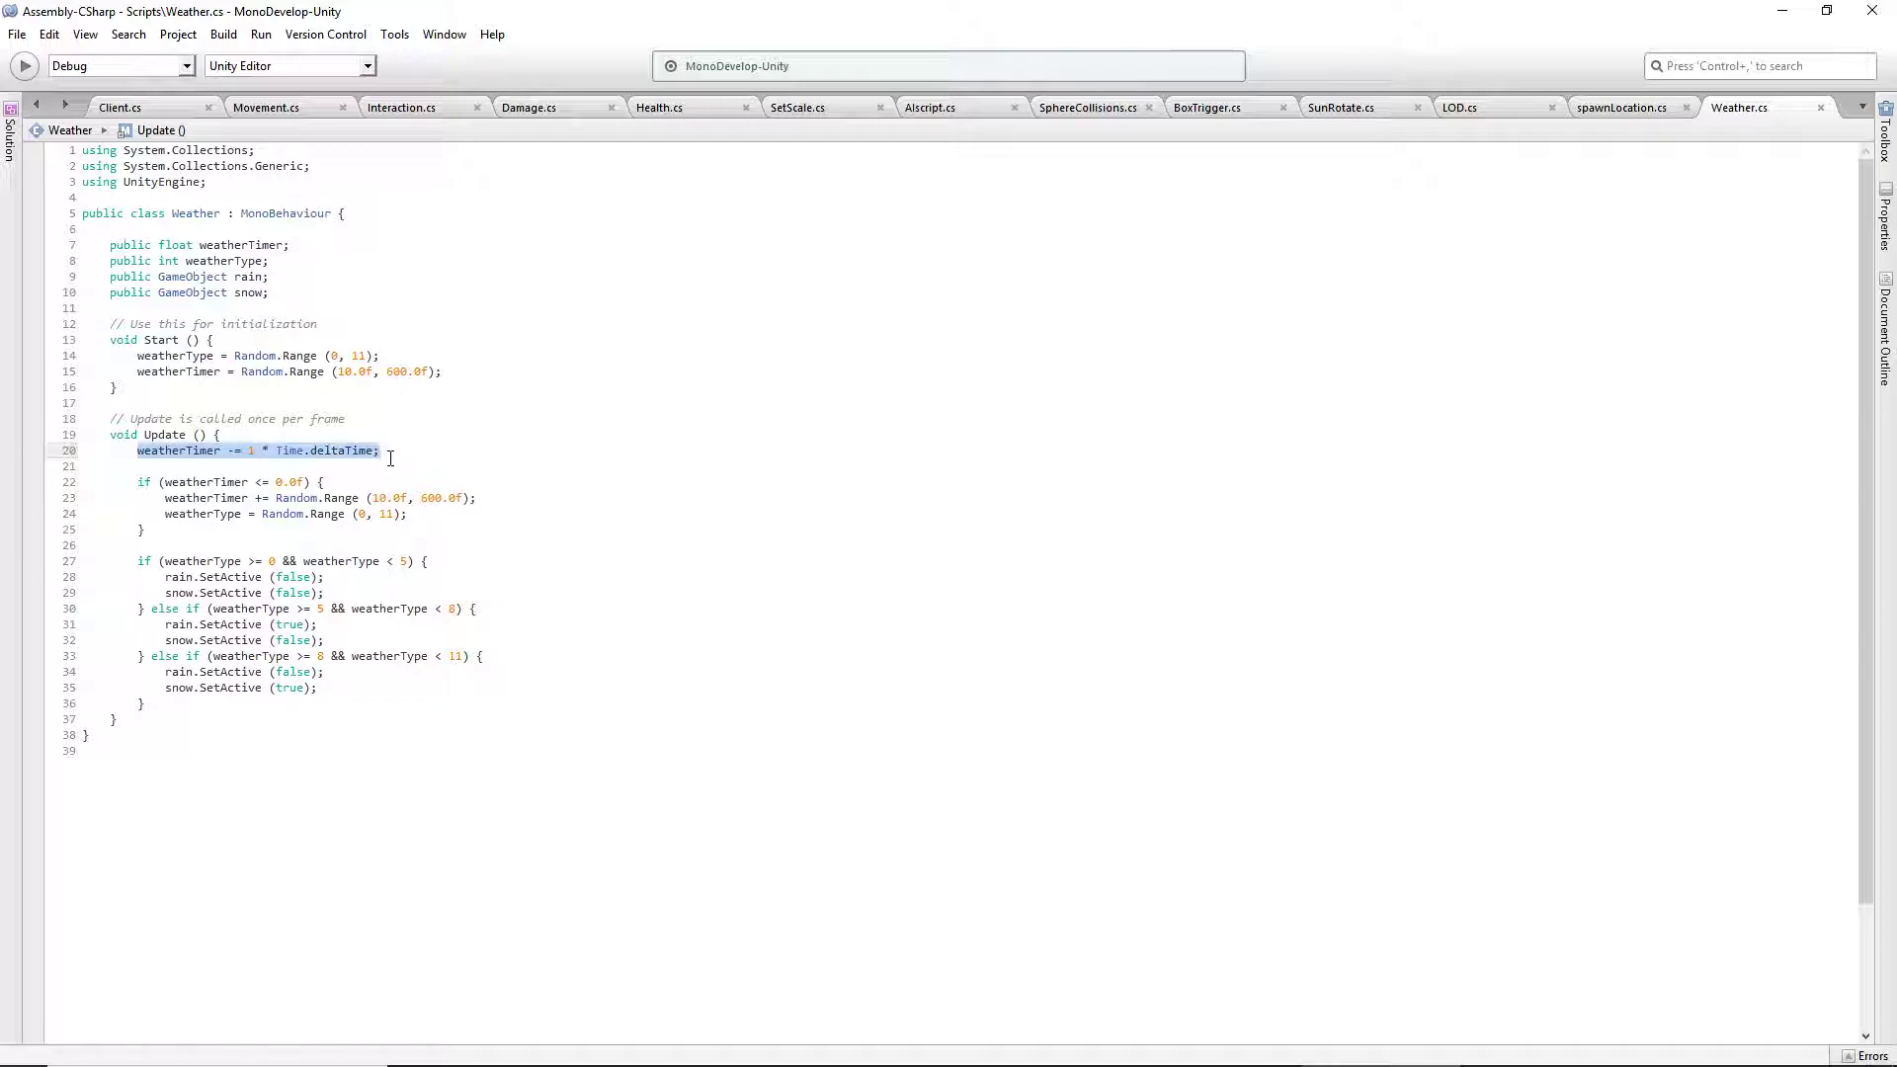
pyautogui.moveTo(166, 482)
pyautogui.mouseDown()
pyautogui.moveTo(475, 516)
pyautogui.moveTo(475, 500)
pyautogui.moveTo(133, 499)
pyautogui.mouseUp()
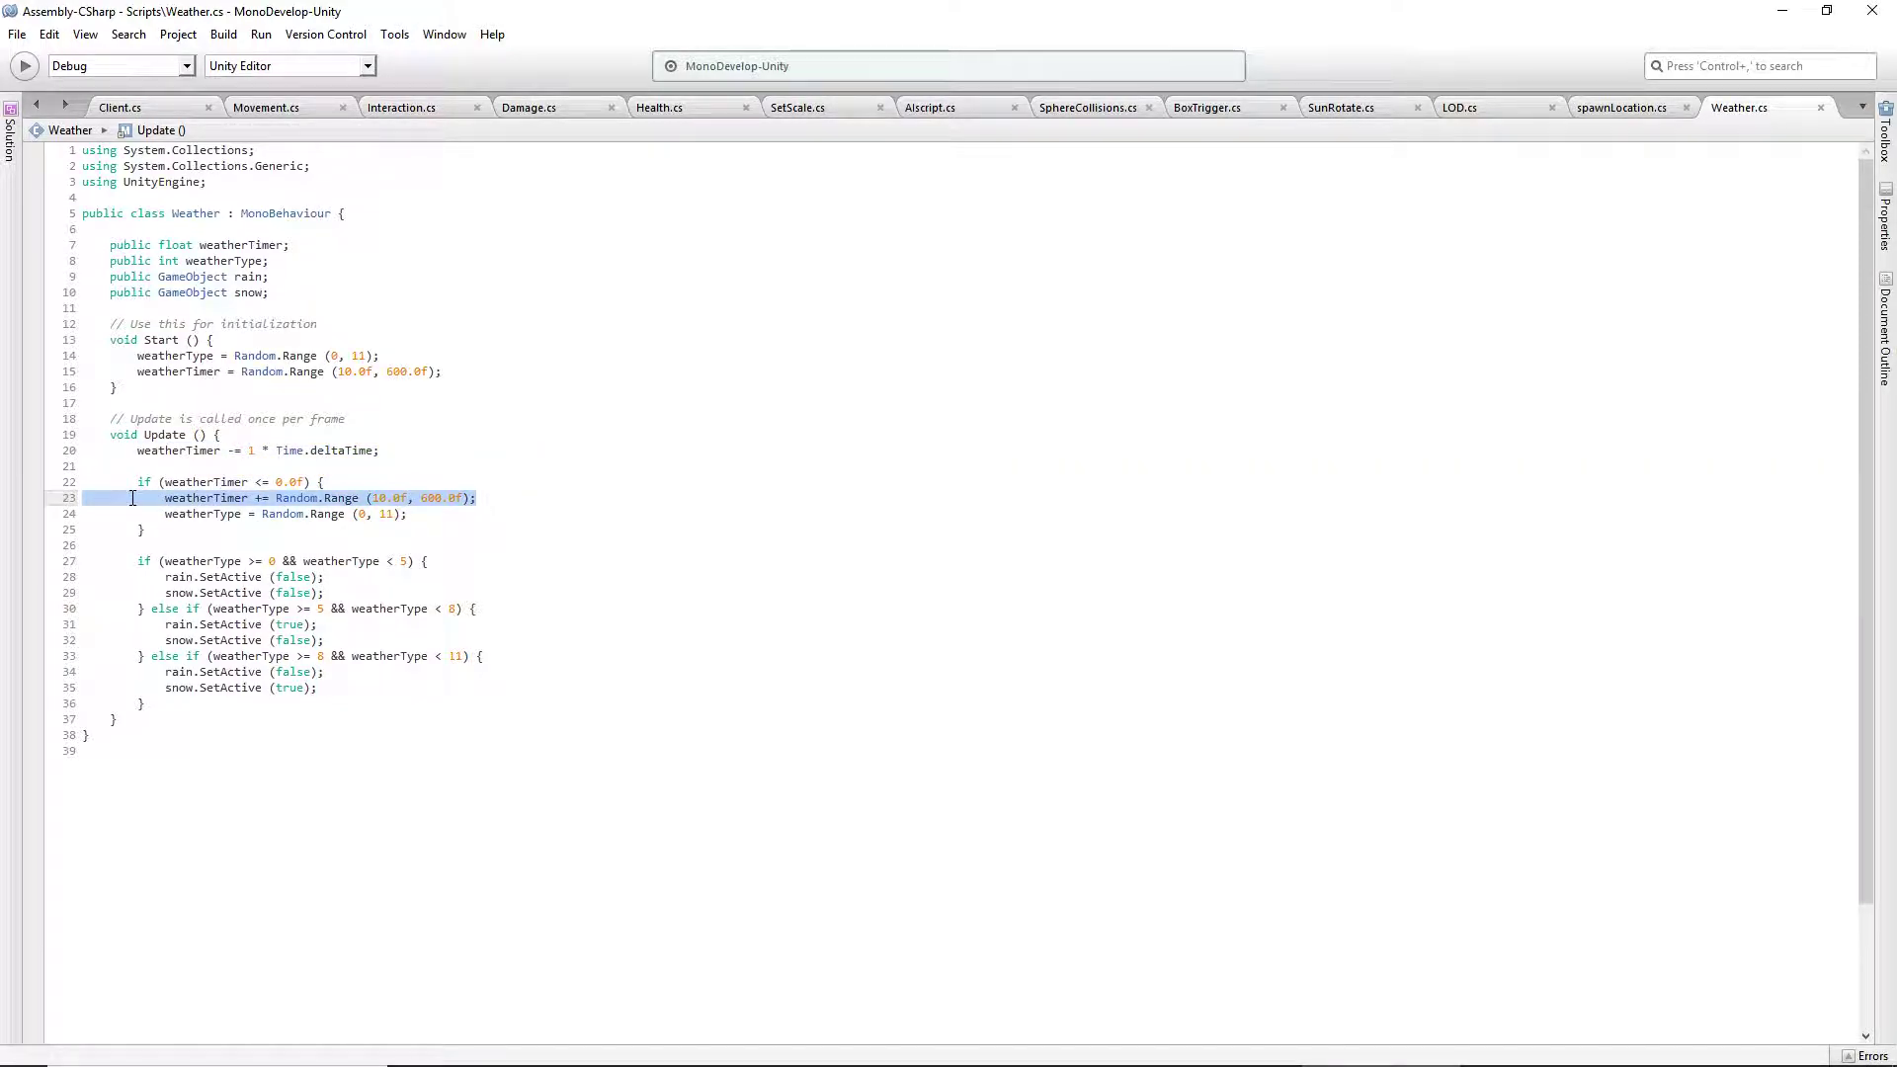
pyautogui.click(339, 515)
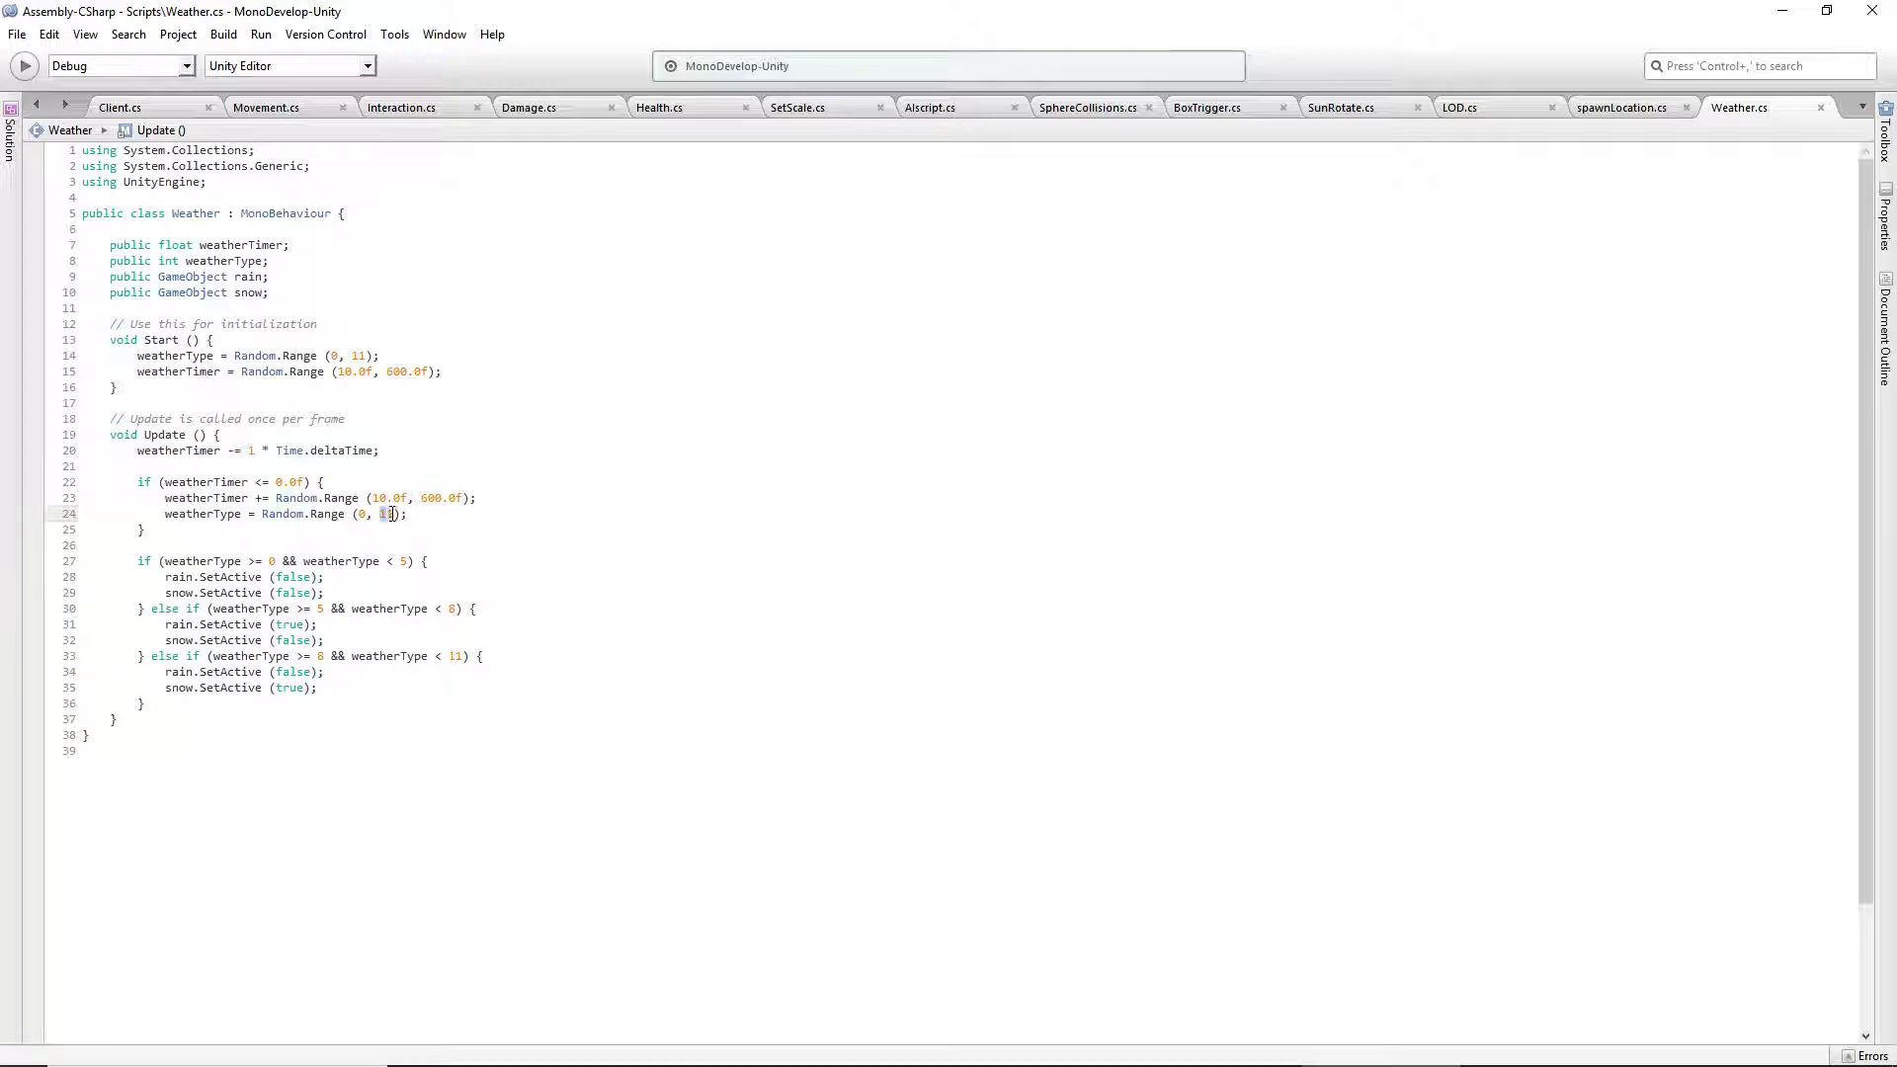
pyautogui.moveTo(406, 515); pyautogui.dragTo(237, 523)
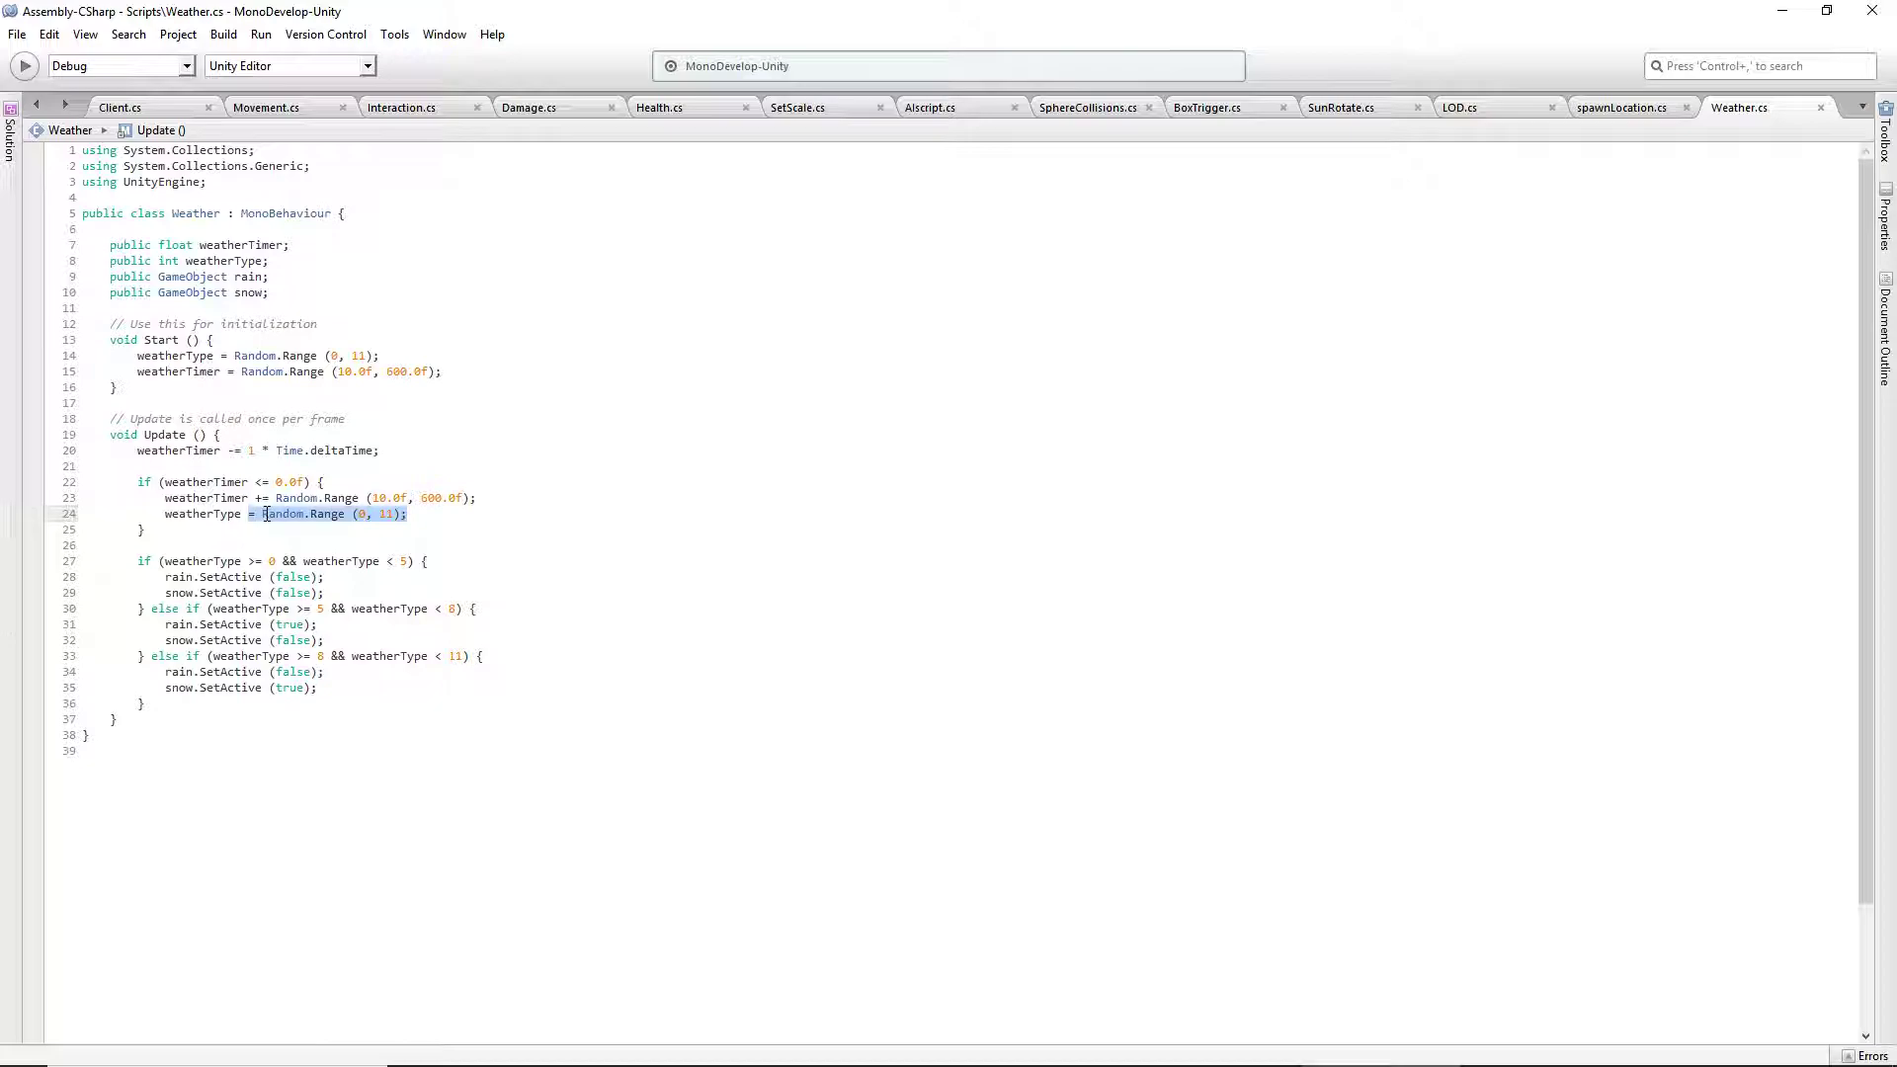
pyautogui.click(265, 514)
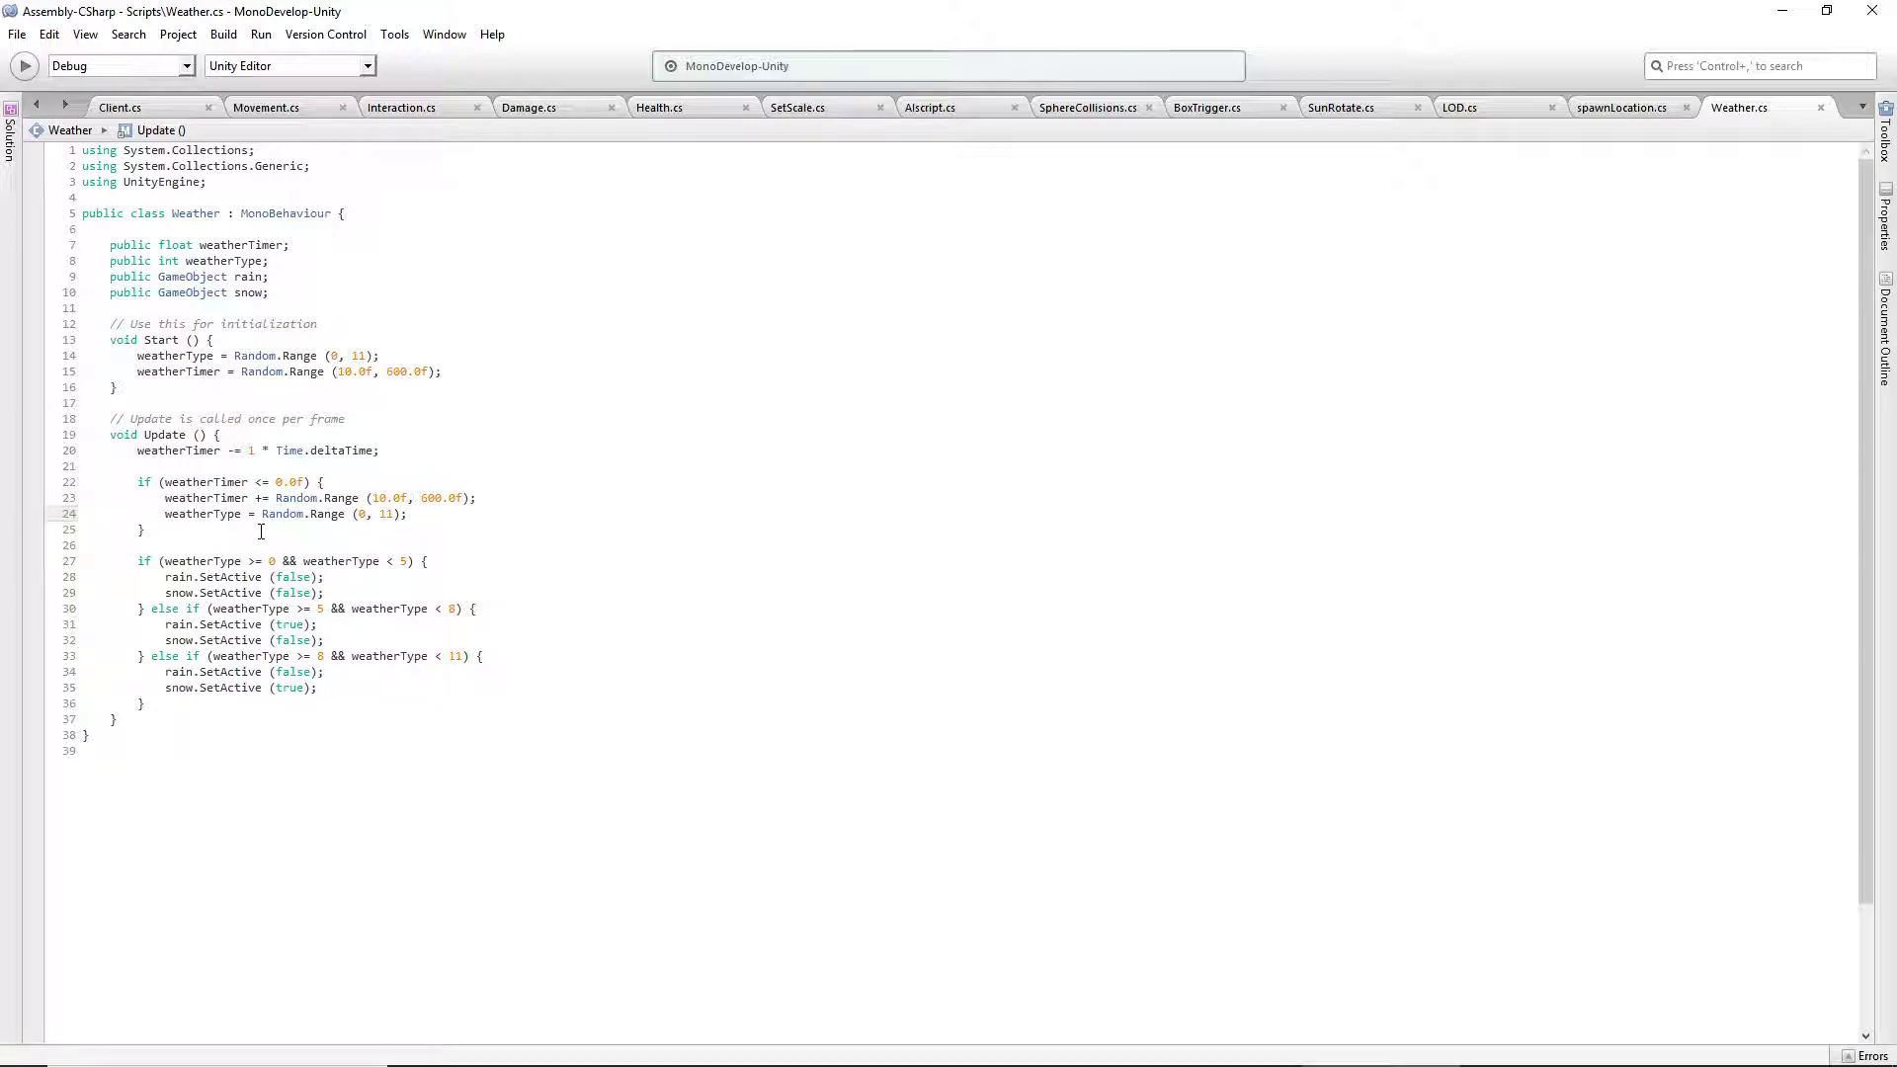
pyautogui.moveTo(358, 515); pyautogui.dragTo(399, 515)
# - Examine the weatherType conditions for clear weather and rain, including their rain and snow SetActive calls
pyautogui.moveTo(269, 562); pyautogui.dragTo(407, 567)
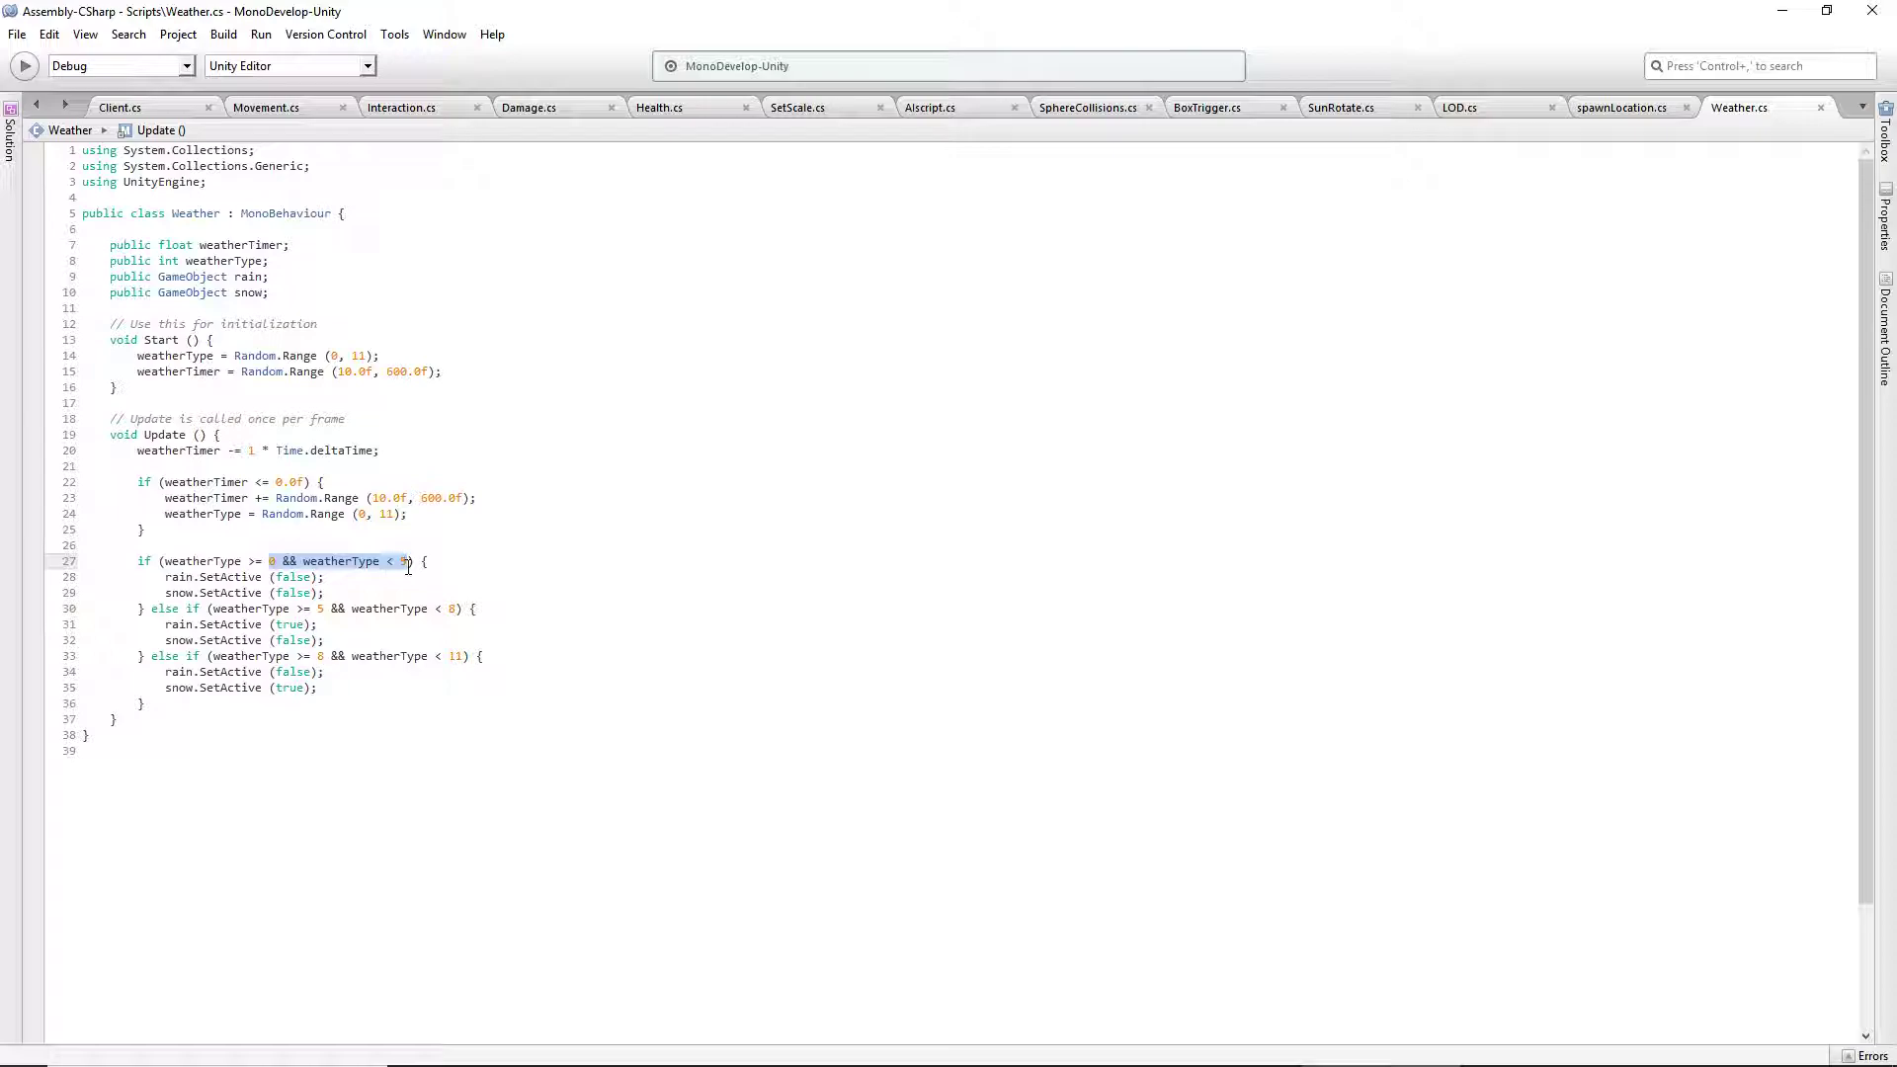
pyautogui.write('0 && weatherType < 8')
pyautogui.click(197, 578)
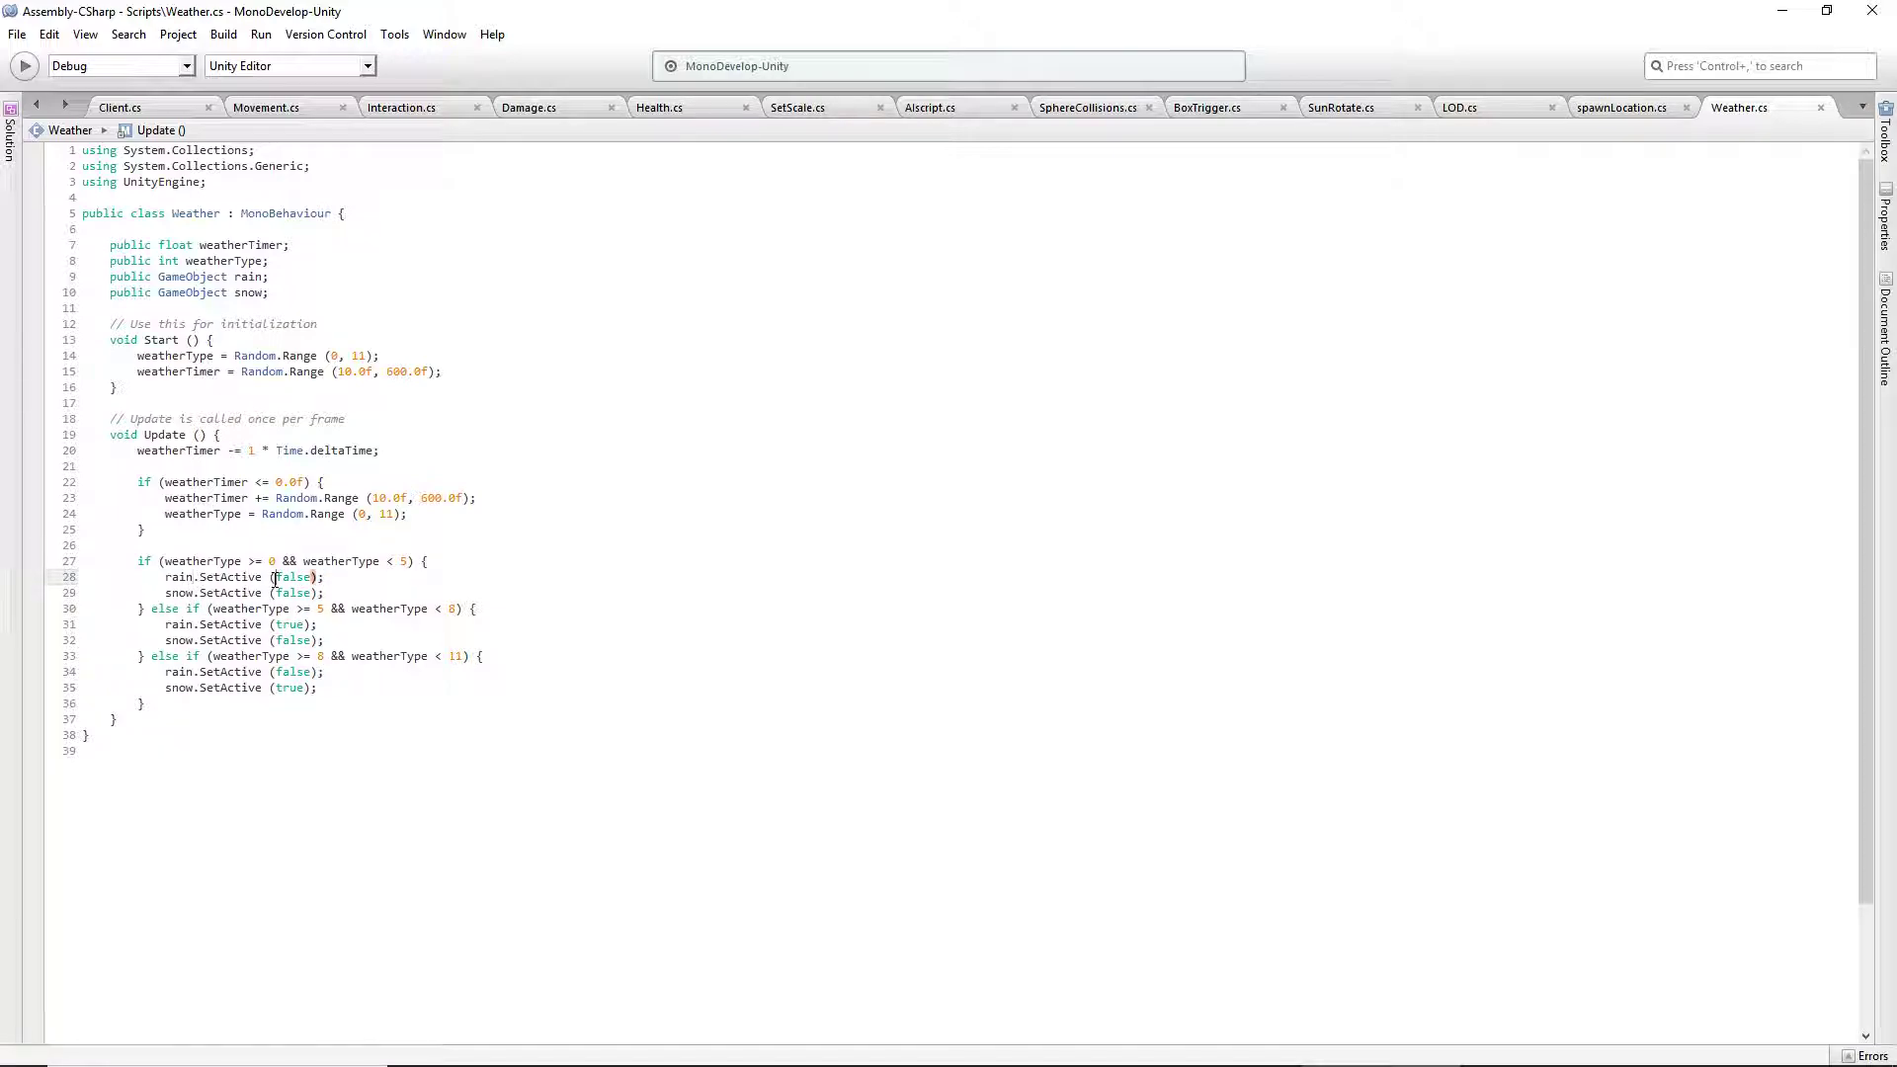
pyautogui.moveTo(317, 613); pyautogui.dragTo(442, 614)
pyautogui.hotkey('ctrl', 'c')
pyautogui.click(344, 641)
# - Examine the snow condition for weatherType from 8 to below 11 and what its SetActive calls do
pyautogui.moveTo(312, 656); pyautogui.dragTo(477, 652)
pyautogui.hotkey('ctrl', 'v')
pyautogui.click(285, 687)
pyautogui.moveTo(343, 683); pyautogui.dragTo(273, 672)
pyautogui.click(180, 682)
pyautogui.click(202, 689)
pyautogui.moveTo(221, 673)
pyautogui.moveTo(253, 634)
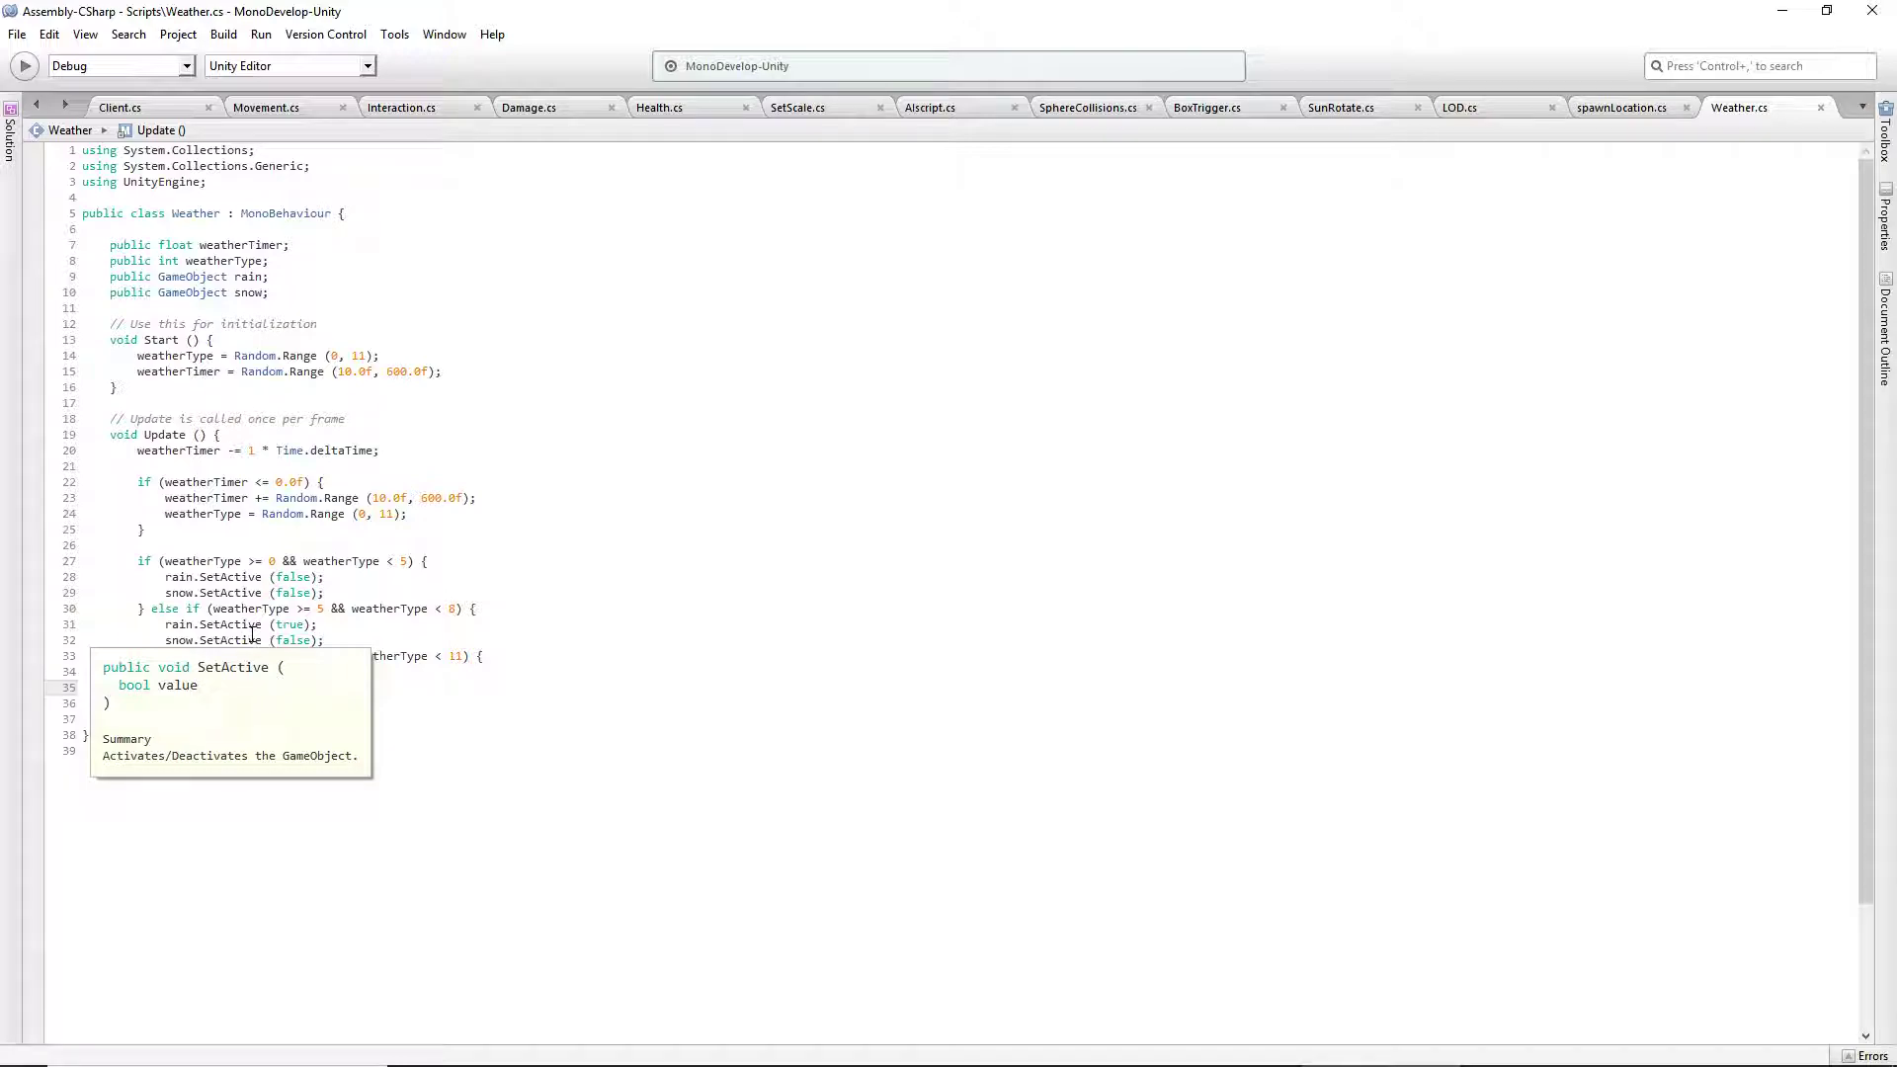
# - Go back over the weatherType re-roll, the rain and snow GameObject declarations, and the rain branch's SetActive calls
pyautogui.click(182, 518)
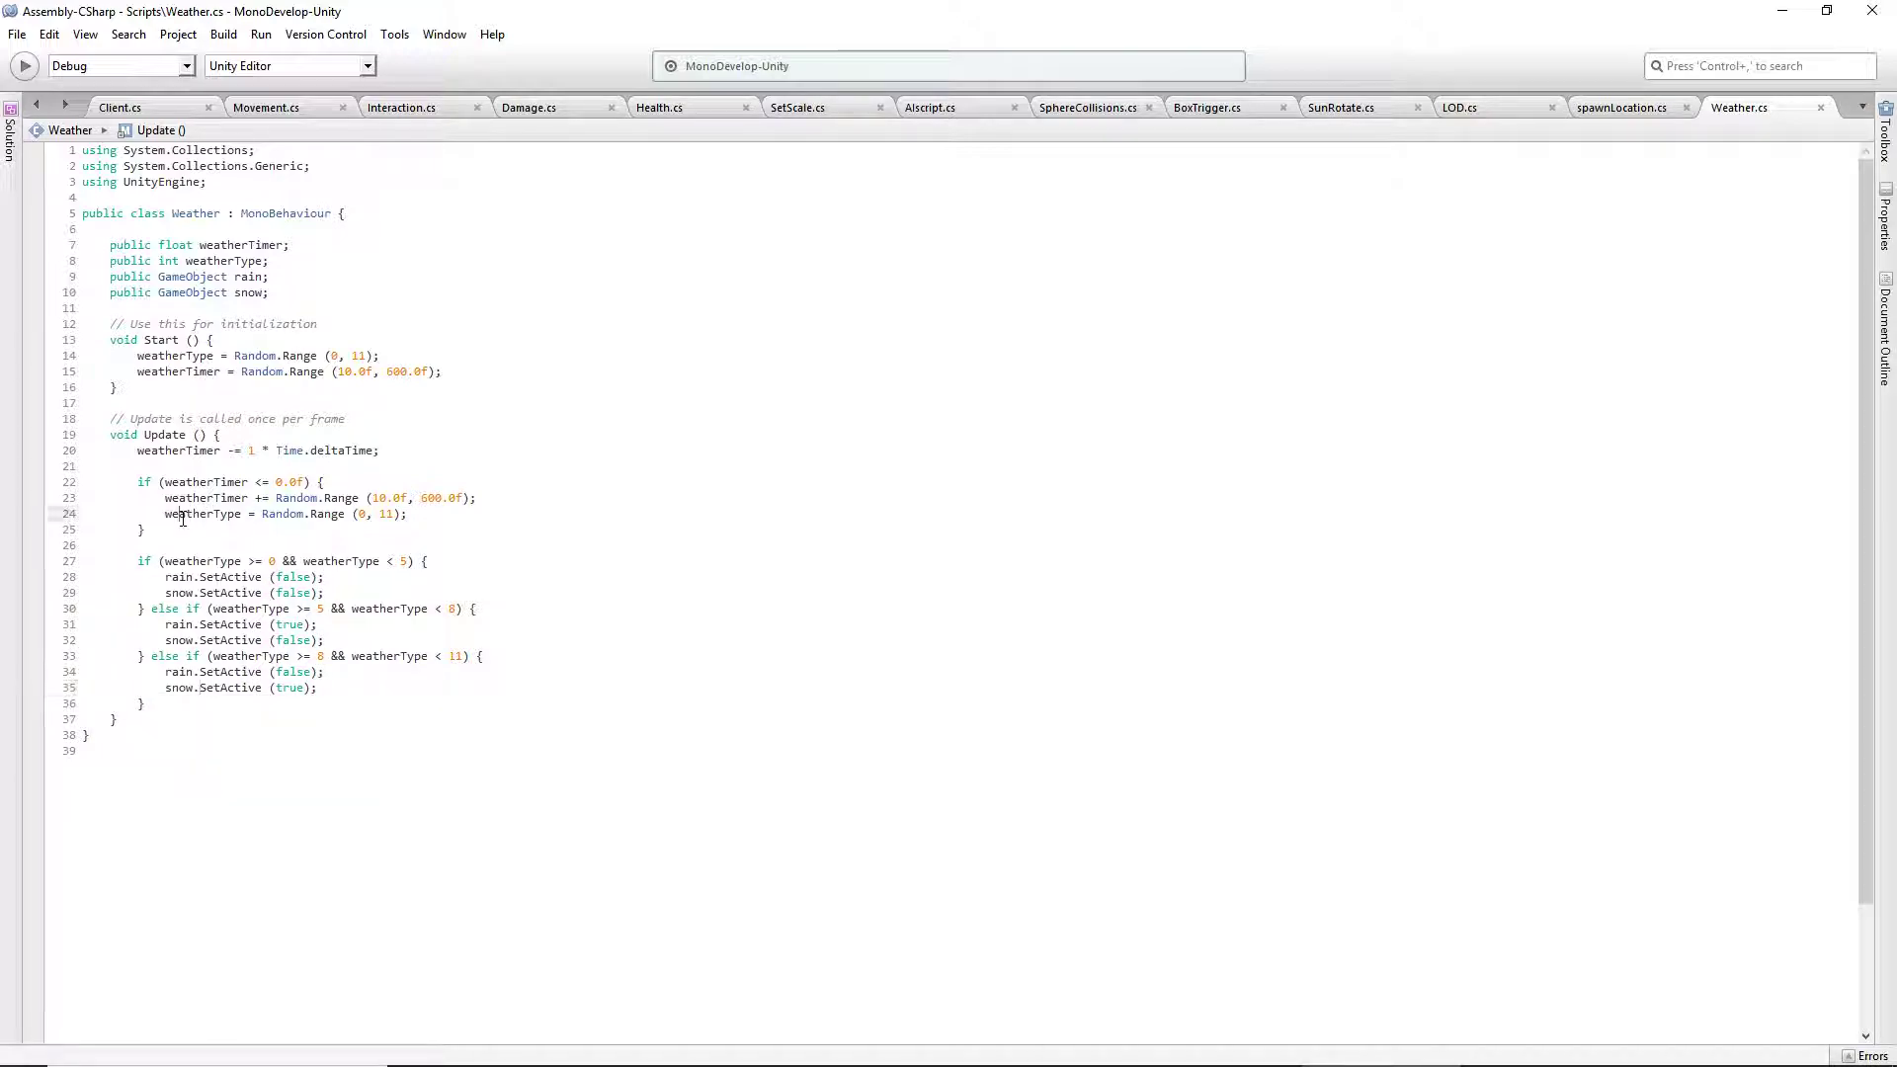
pyautogui.moveTo(182, 518); pyautogui.dragTo(314, 527)
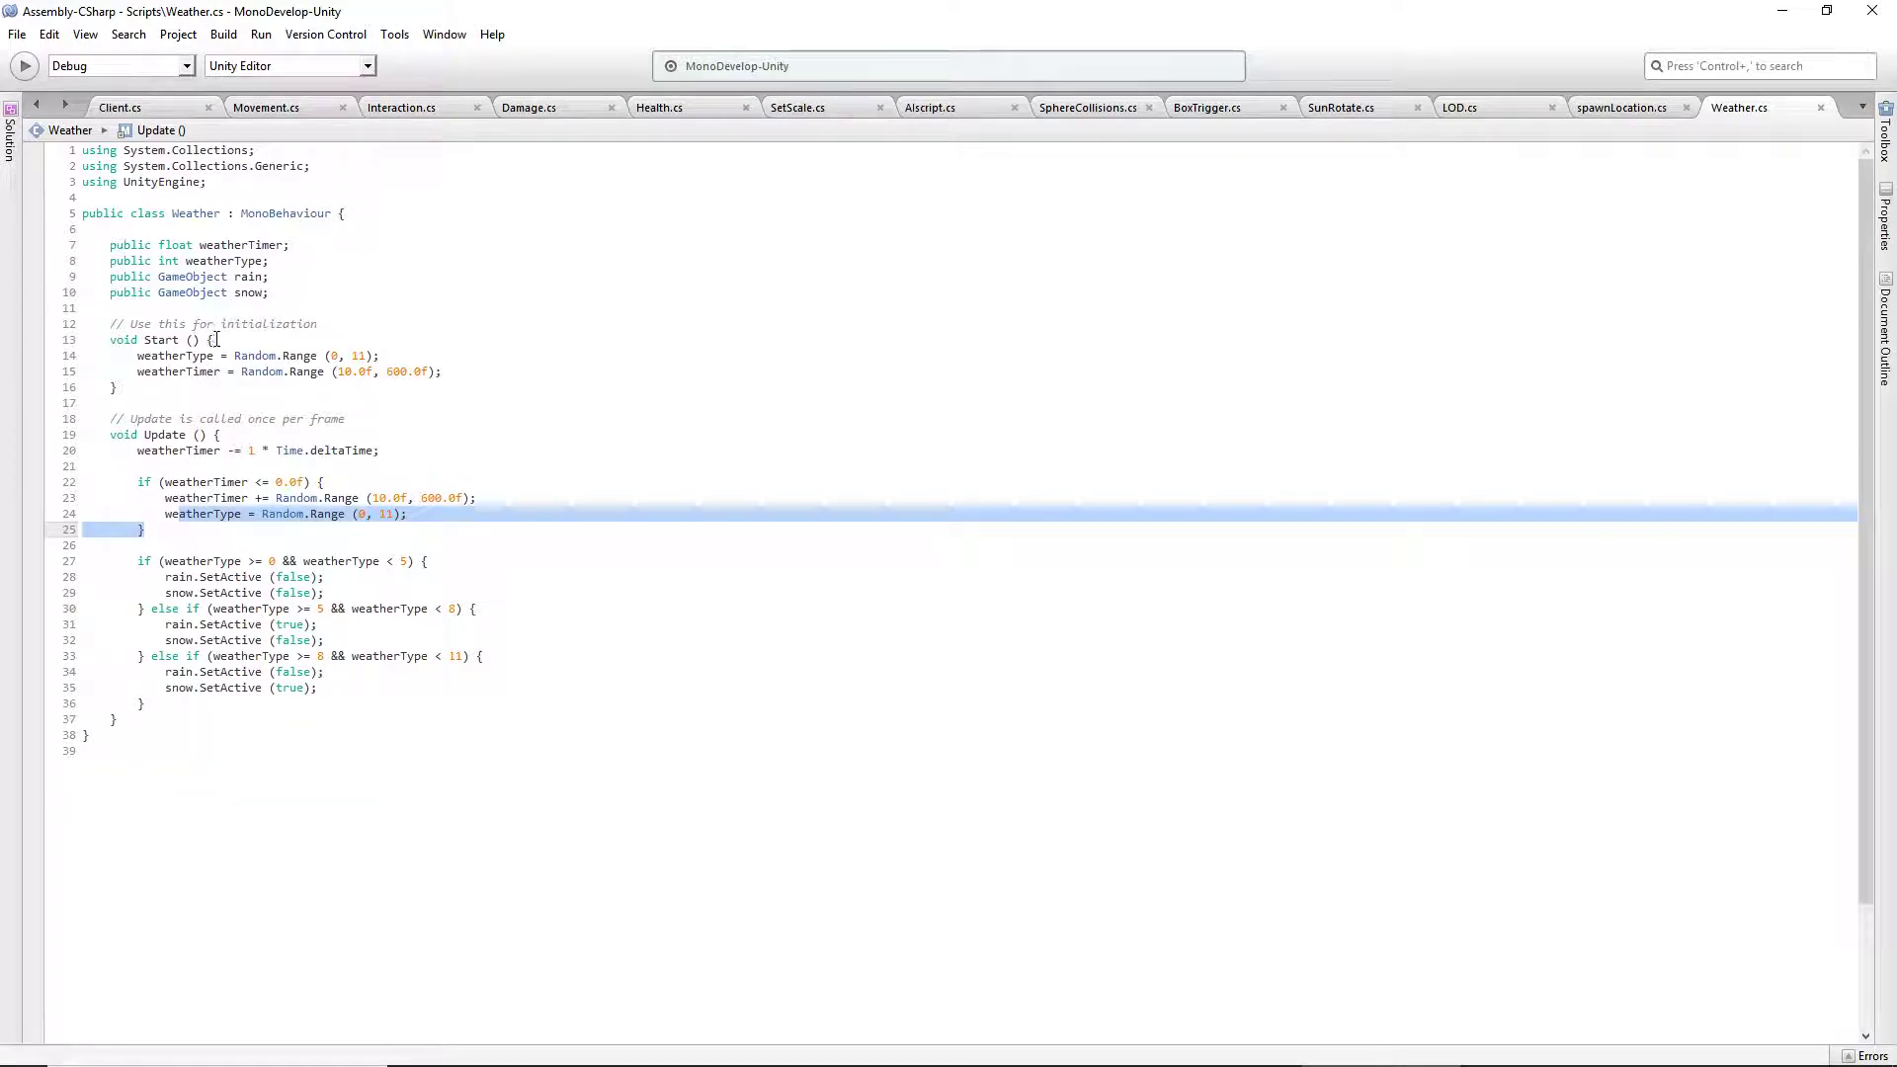
pyautogui.moveTo(270, 294); pyautogui.dragTo(83, 278)
pyautogui.click(217, 644)
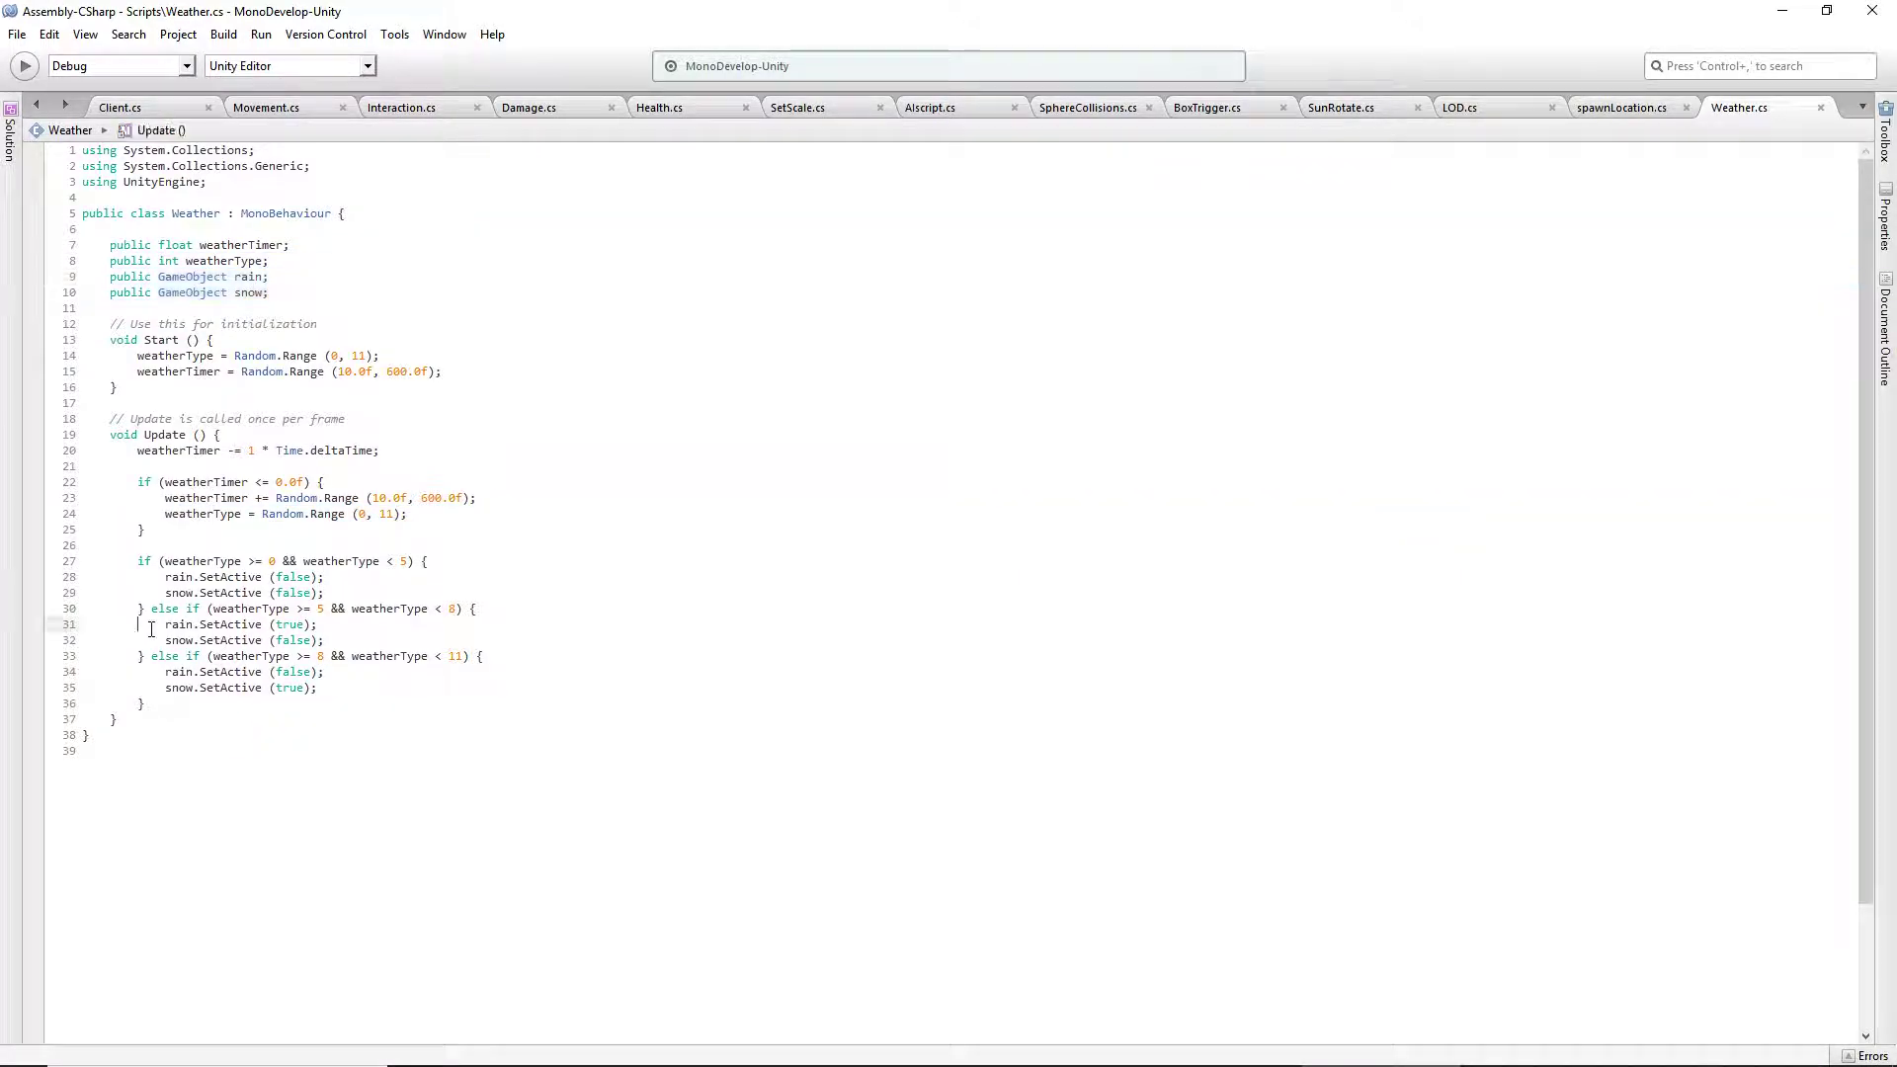
pyautogui.moveTo(165, 610); pyautogui.dragTo(222, 630)
pyautogui.click(225, 626)
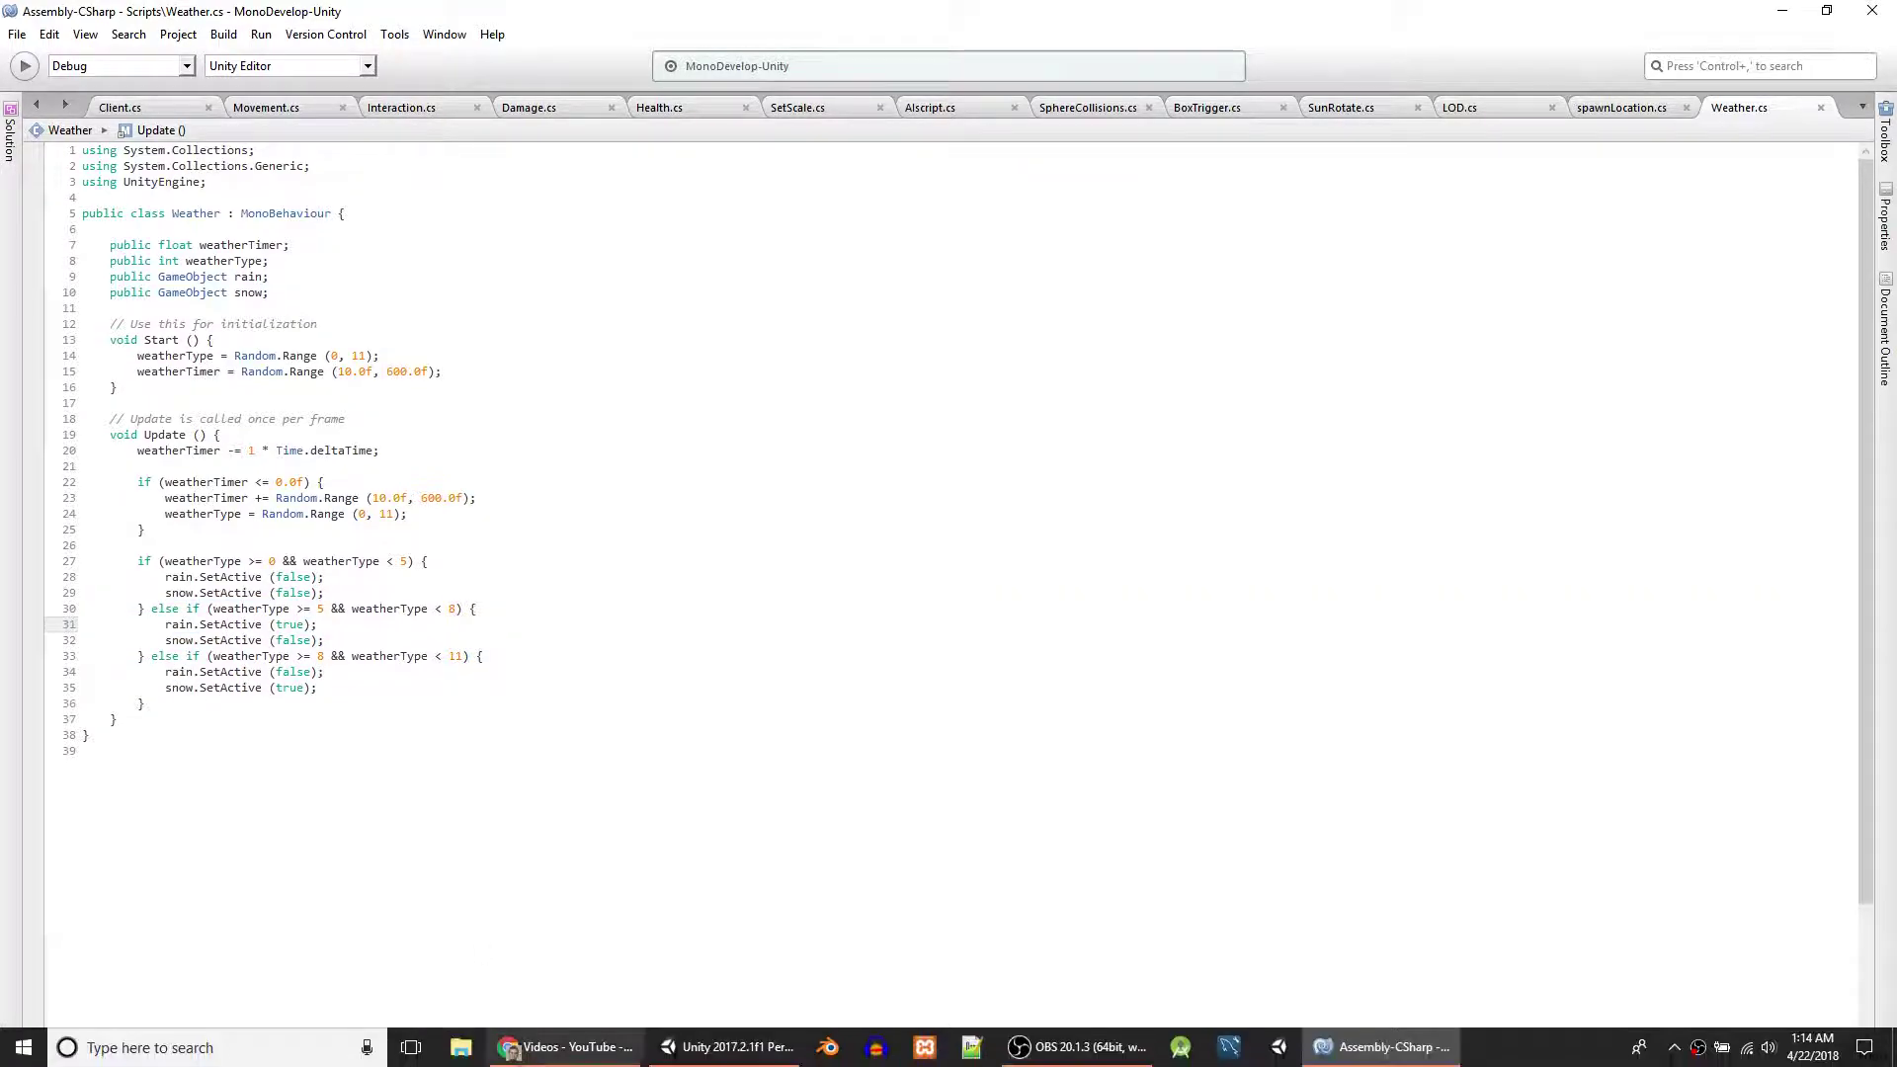
# - Switch back to Unity, run the game and examine GameManager's Weather Timer and Weather Type during play
pyautogui.click(727, 1050)
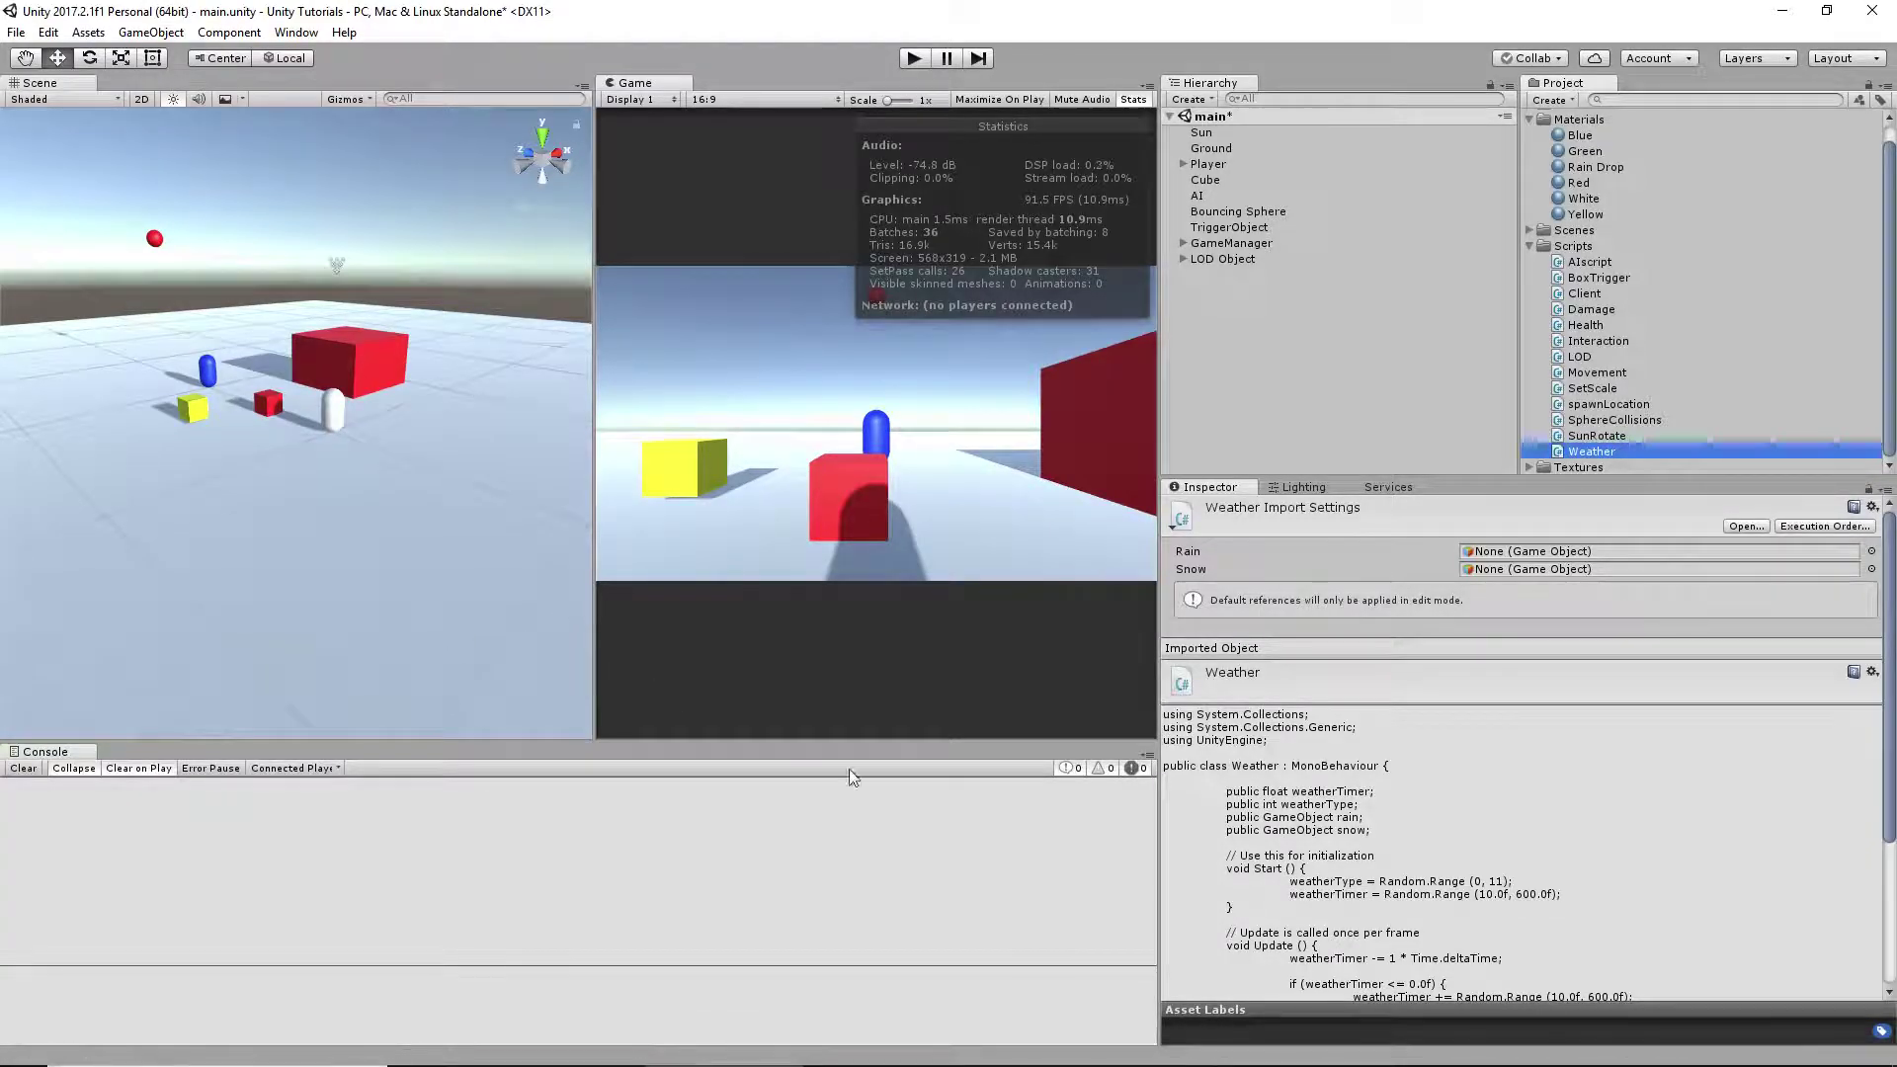
pyautogui.click(912, 58)
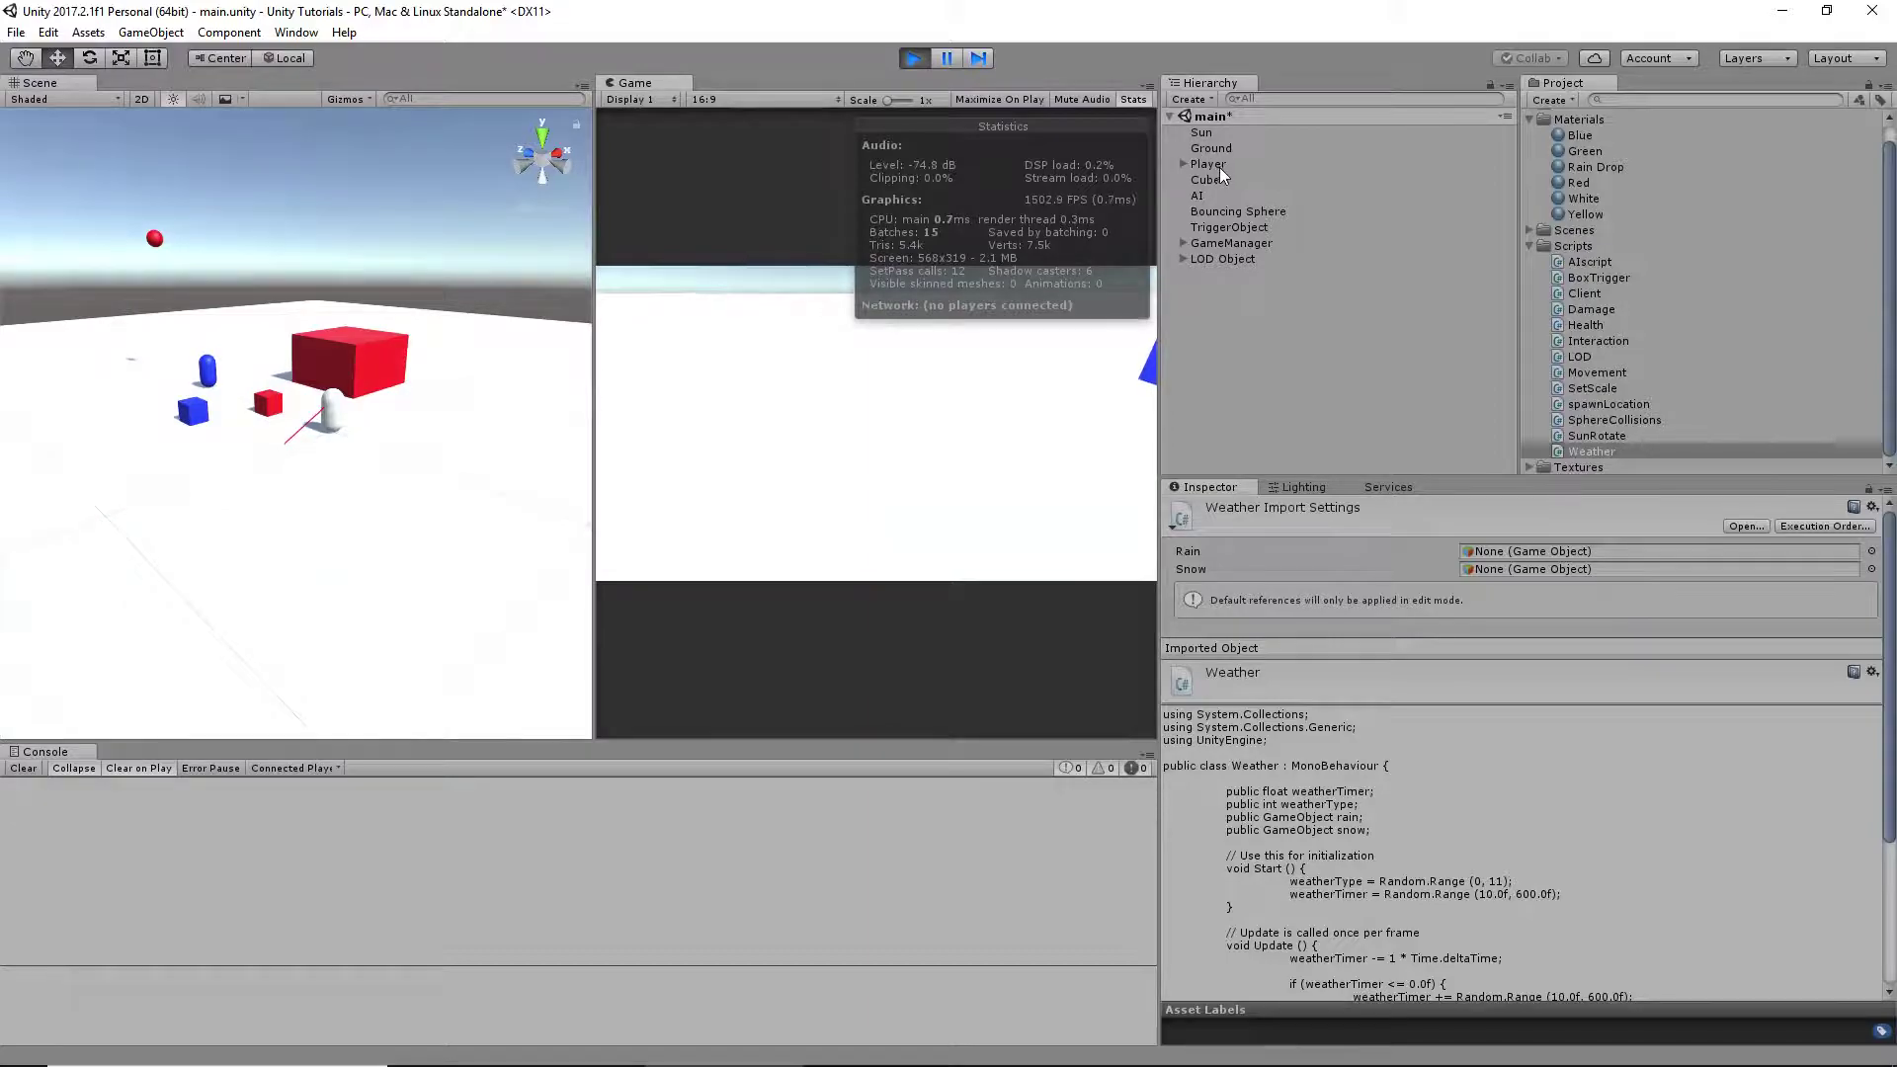
pyautogui.click(1247, 243)
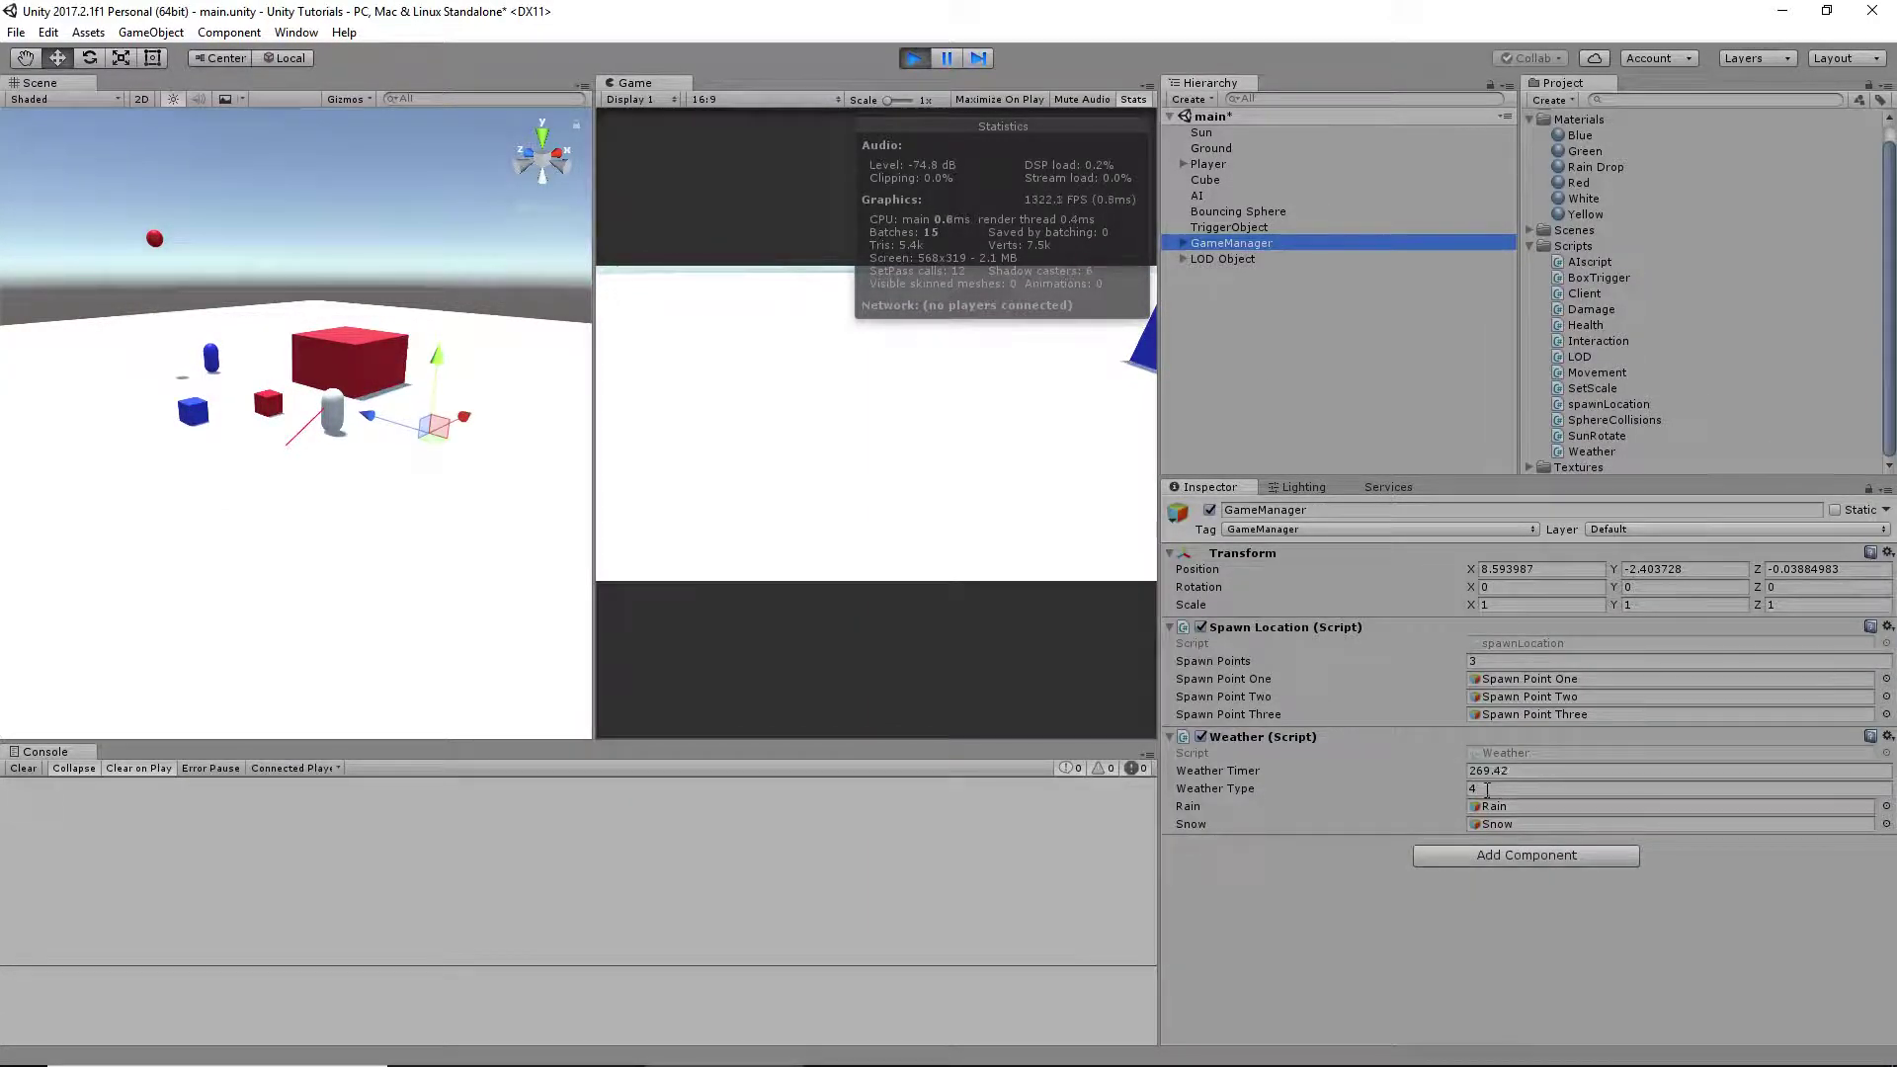
pyautogui.click(1463, 772)
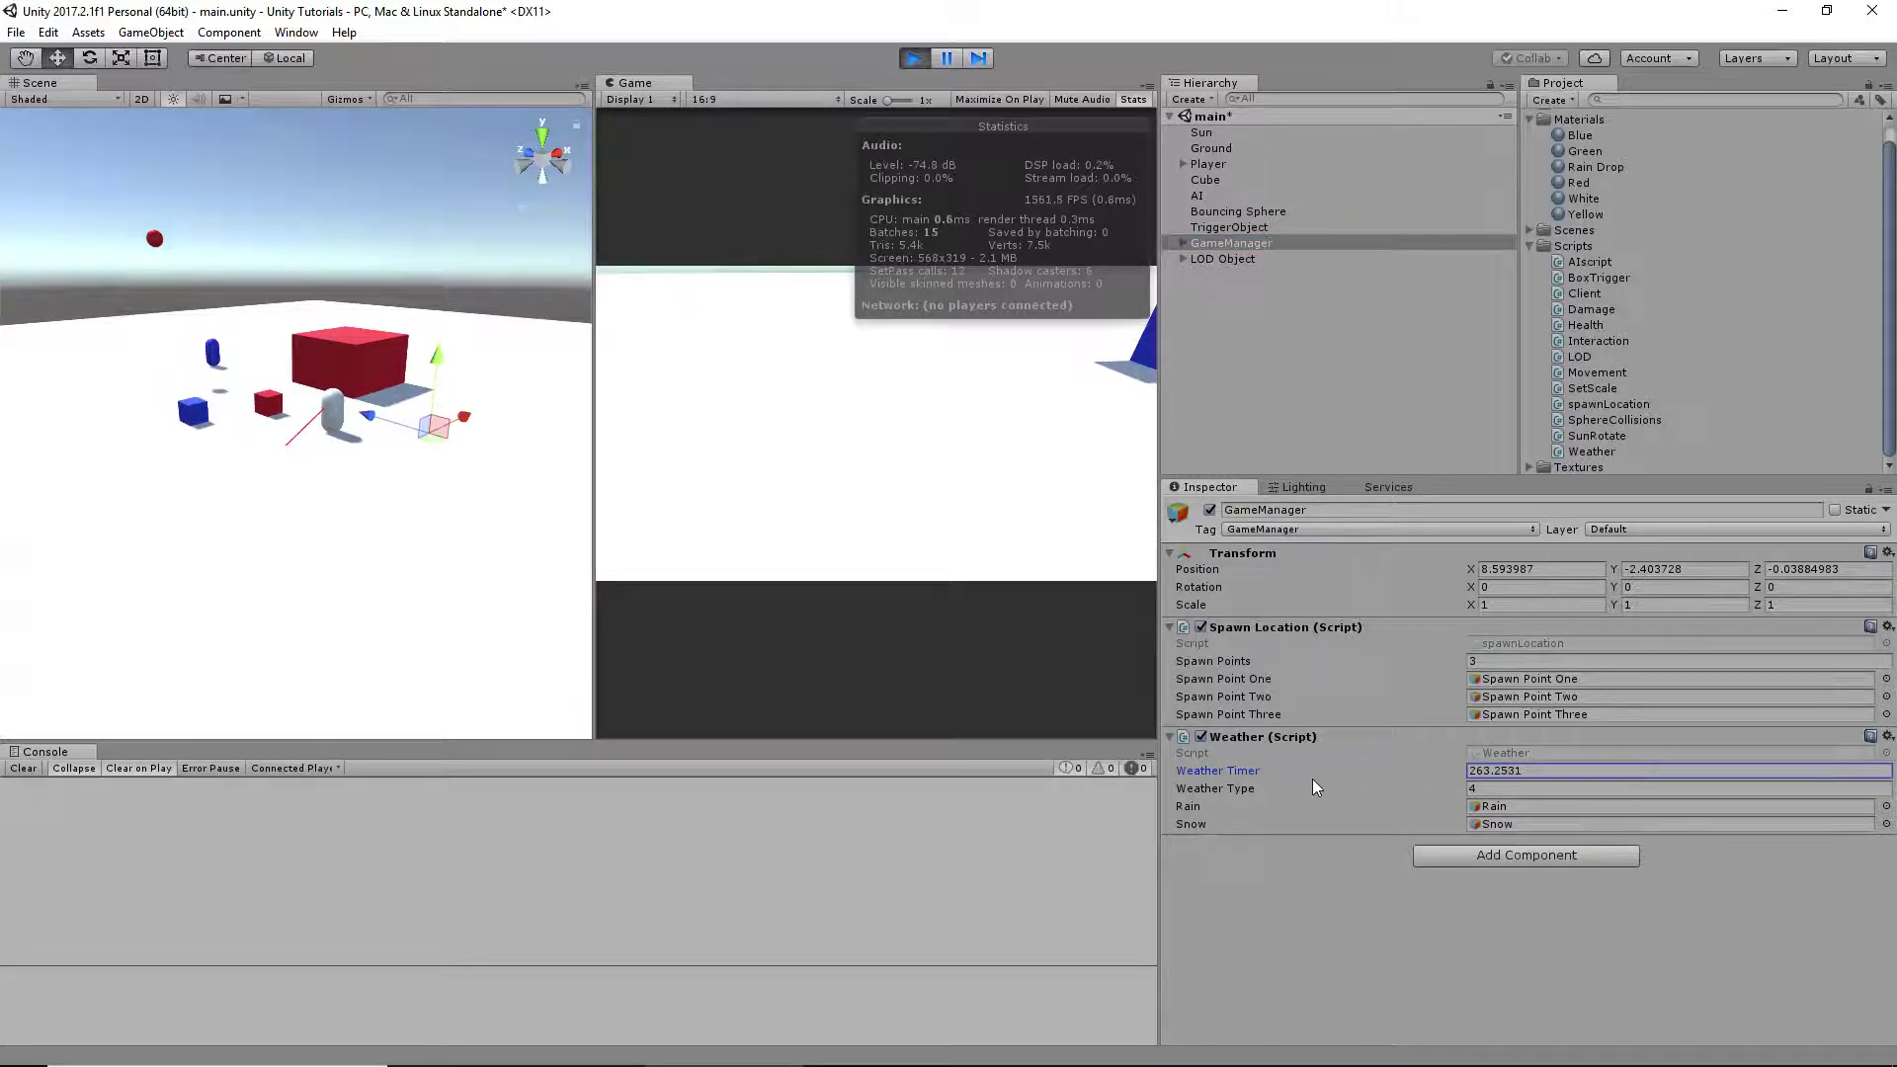
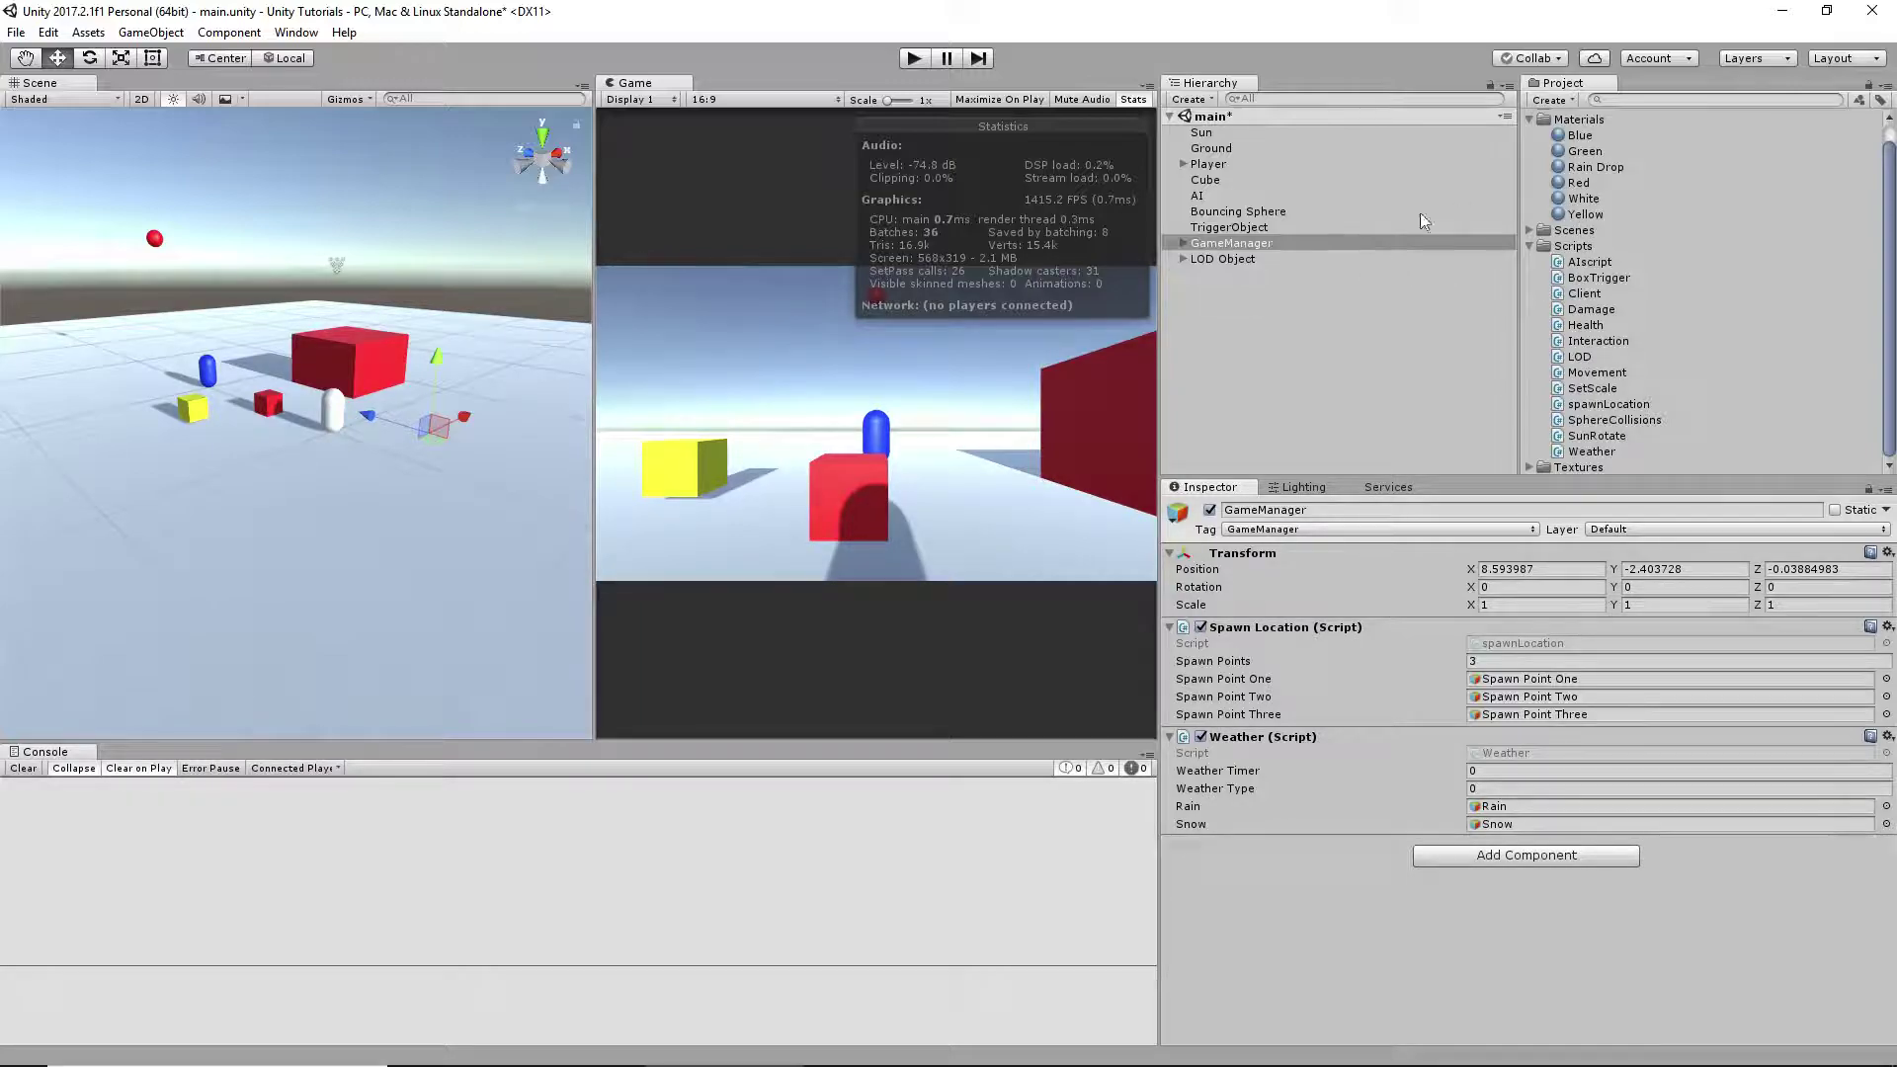
# - Examine the Rain Drop material and then the White material's main maps, secondary maps and rendering options
pyautogui.click(1585, 169)
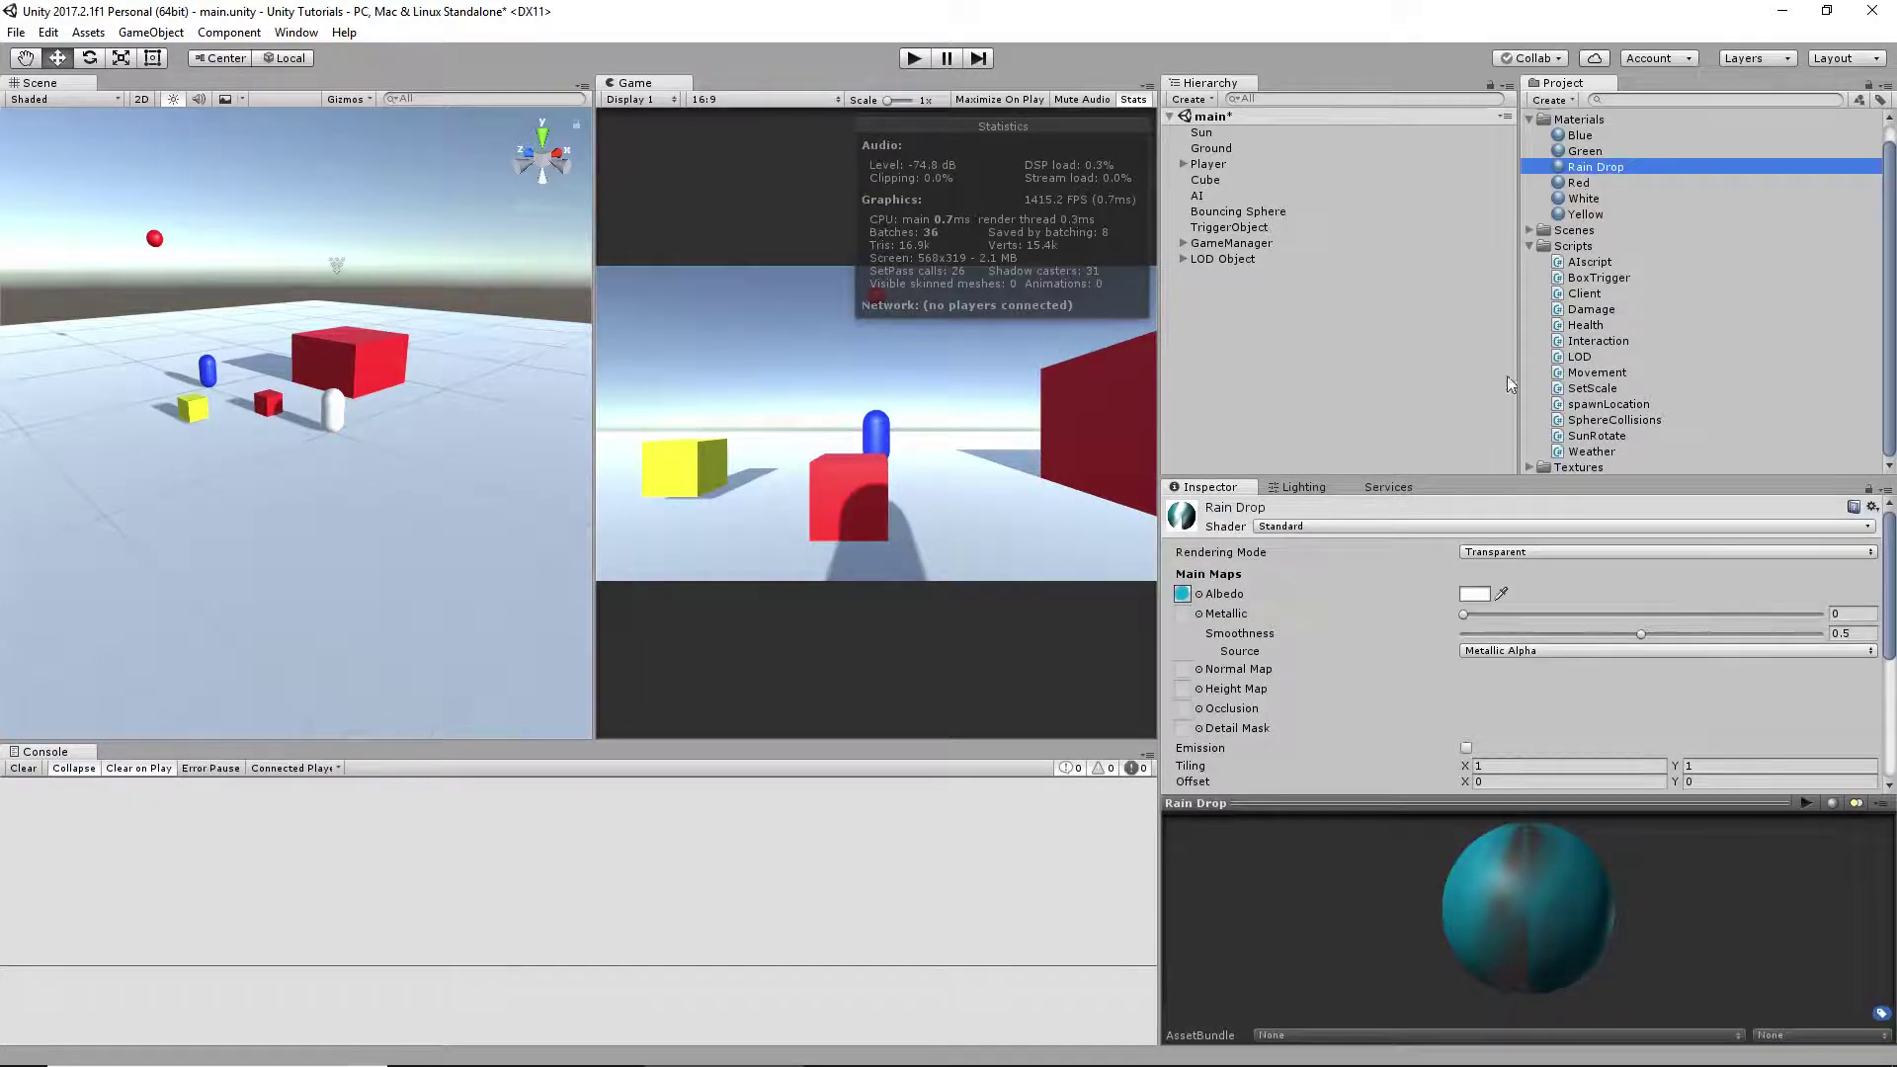
pyautogui.click(1581, 200)
pyautogui.scroll(-3, 1253, 654)
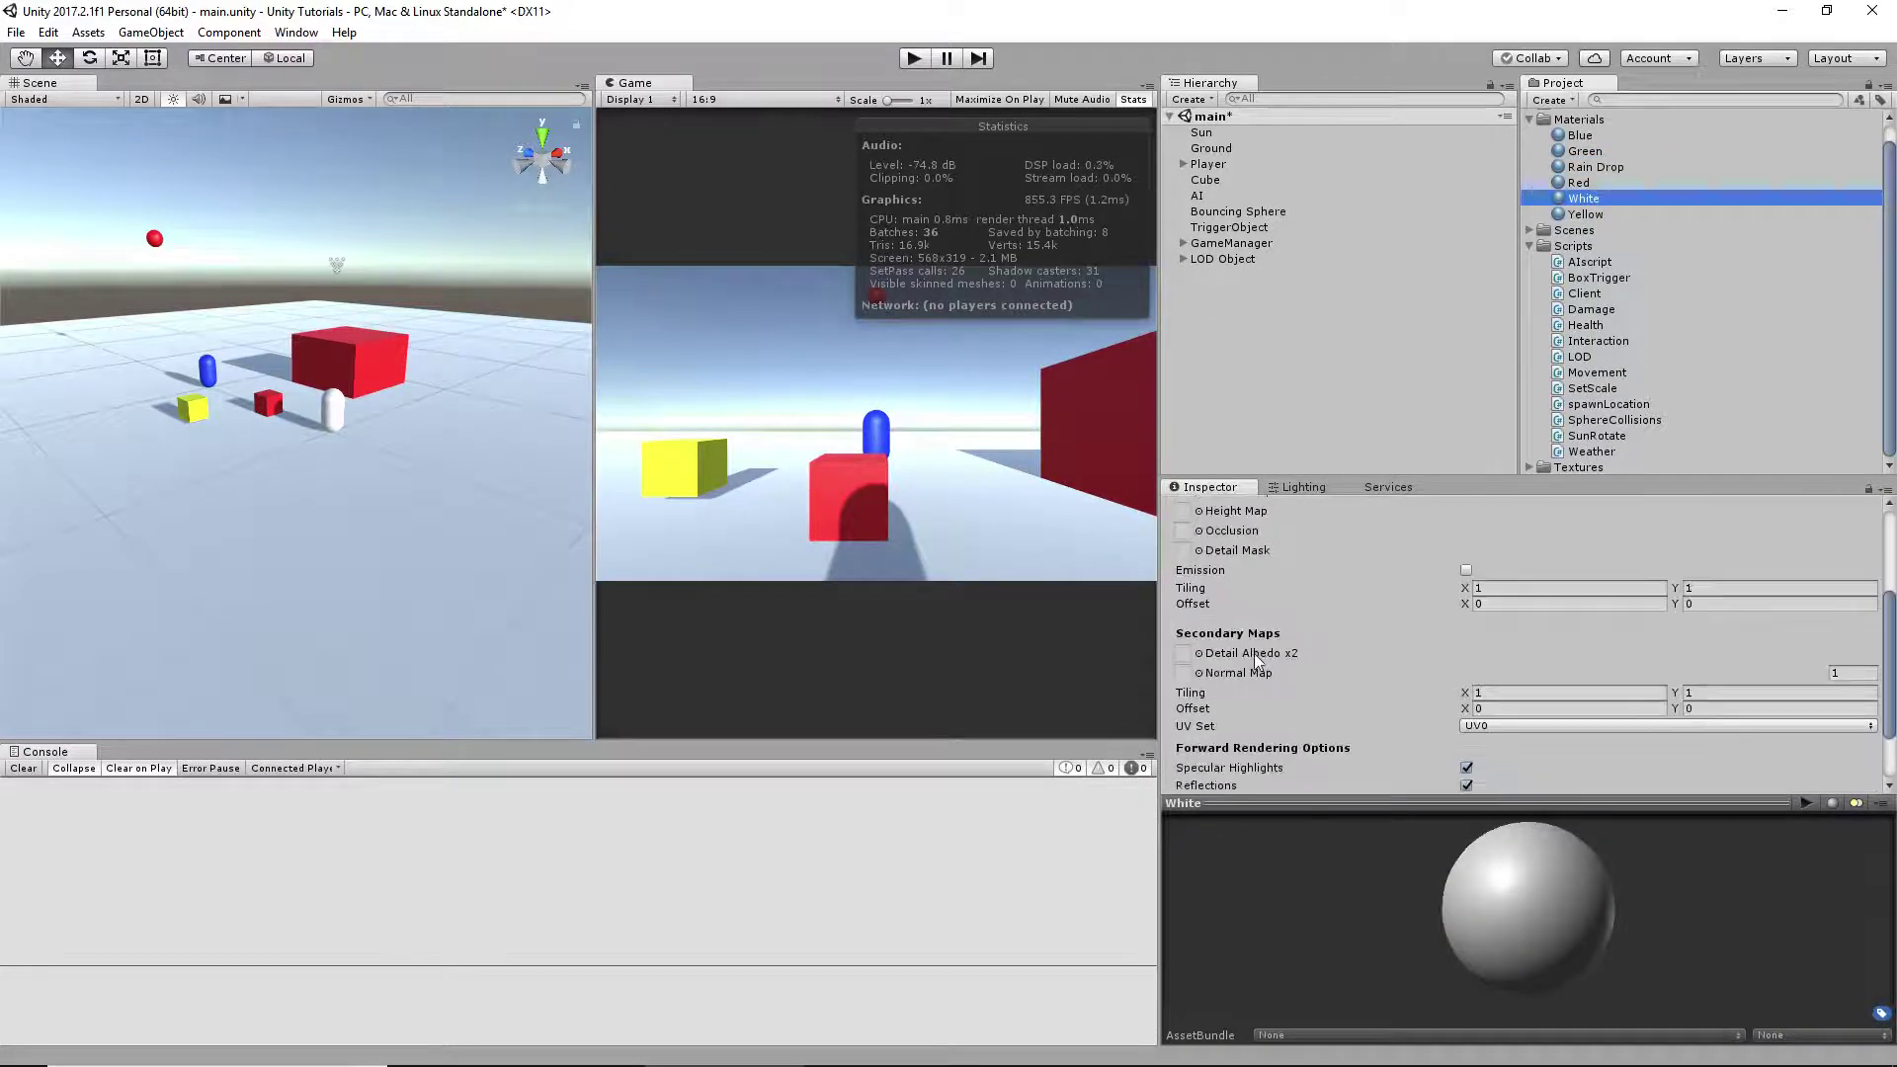
pyautogui.scroll(3, 1262, 608)
pyautogui.scroll(-3, 1284, 632)
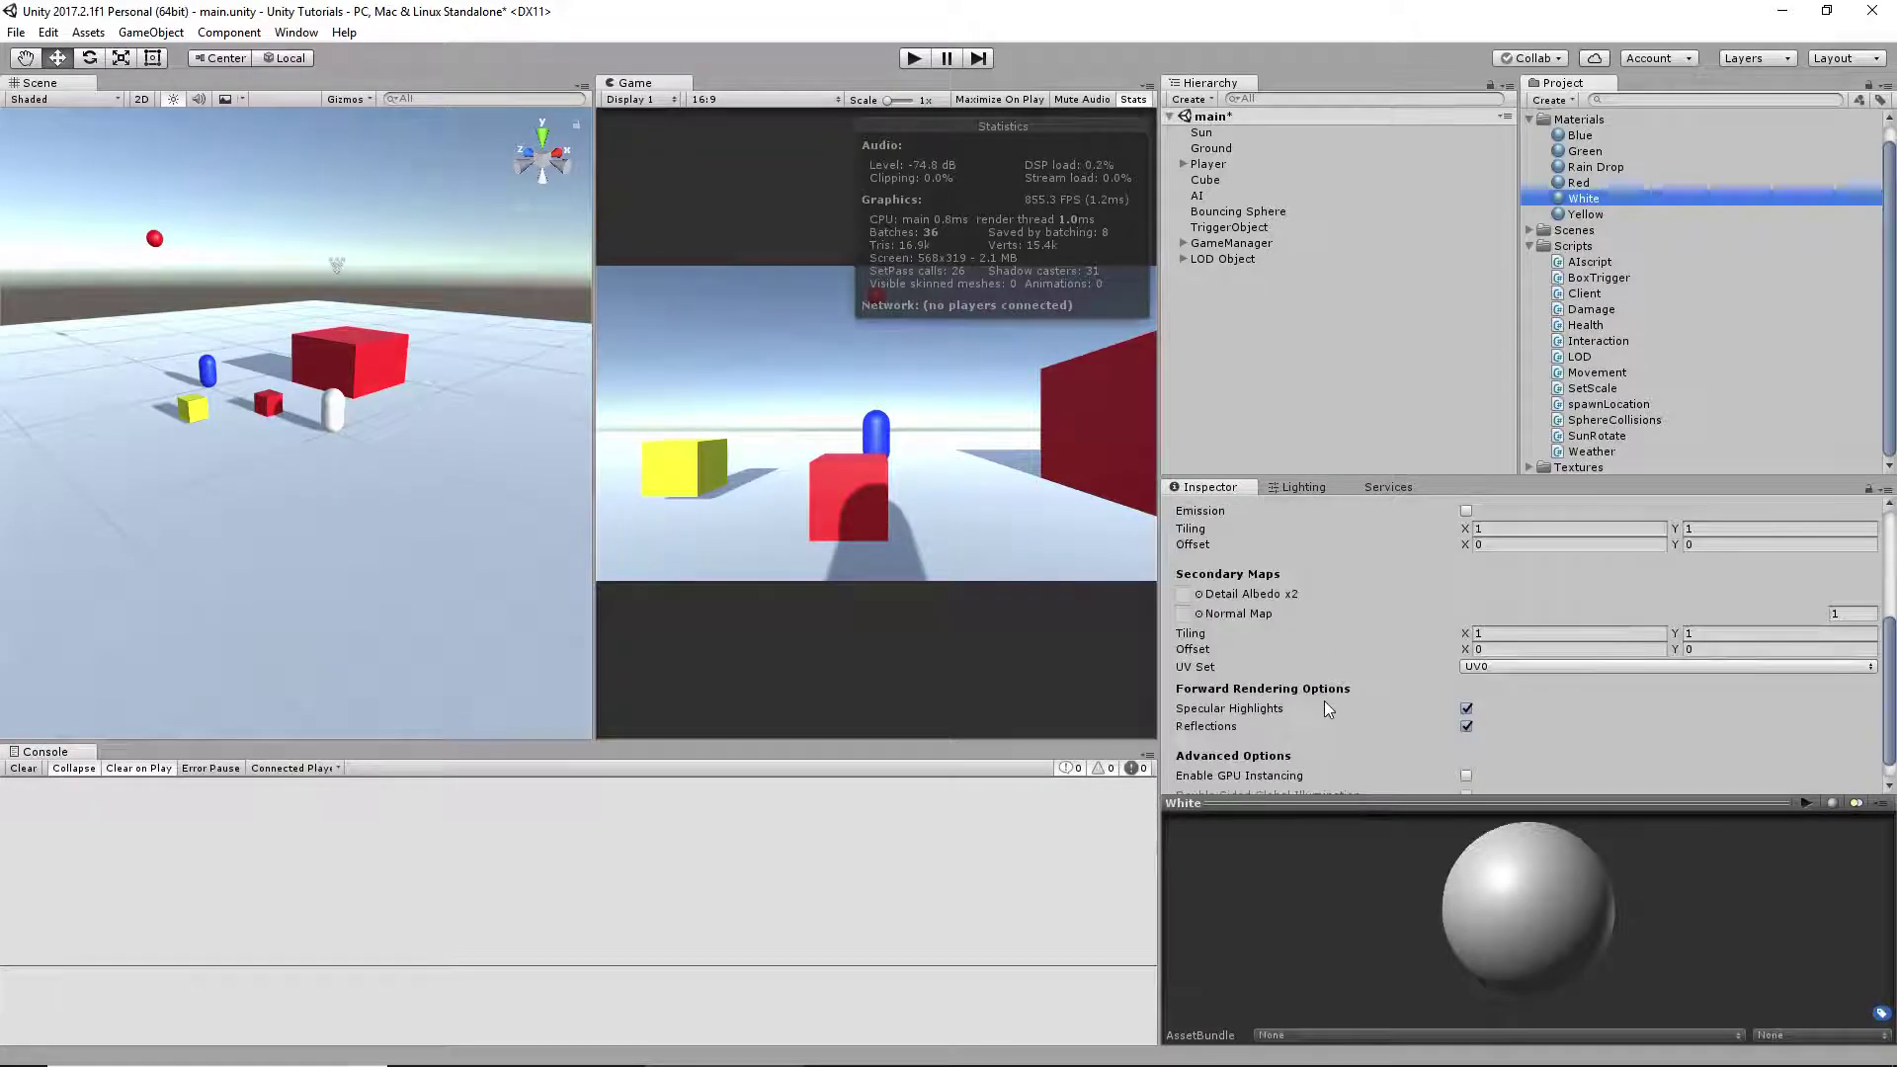
pyautogui.scroll(3, 1311, 679)
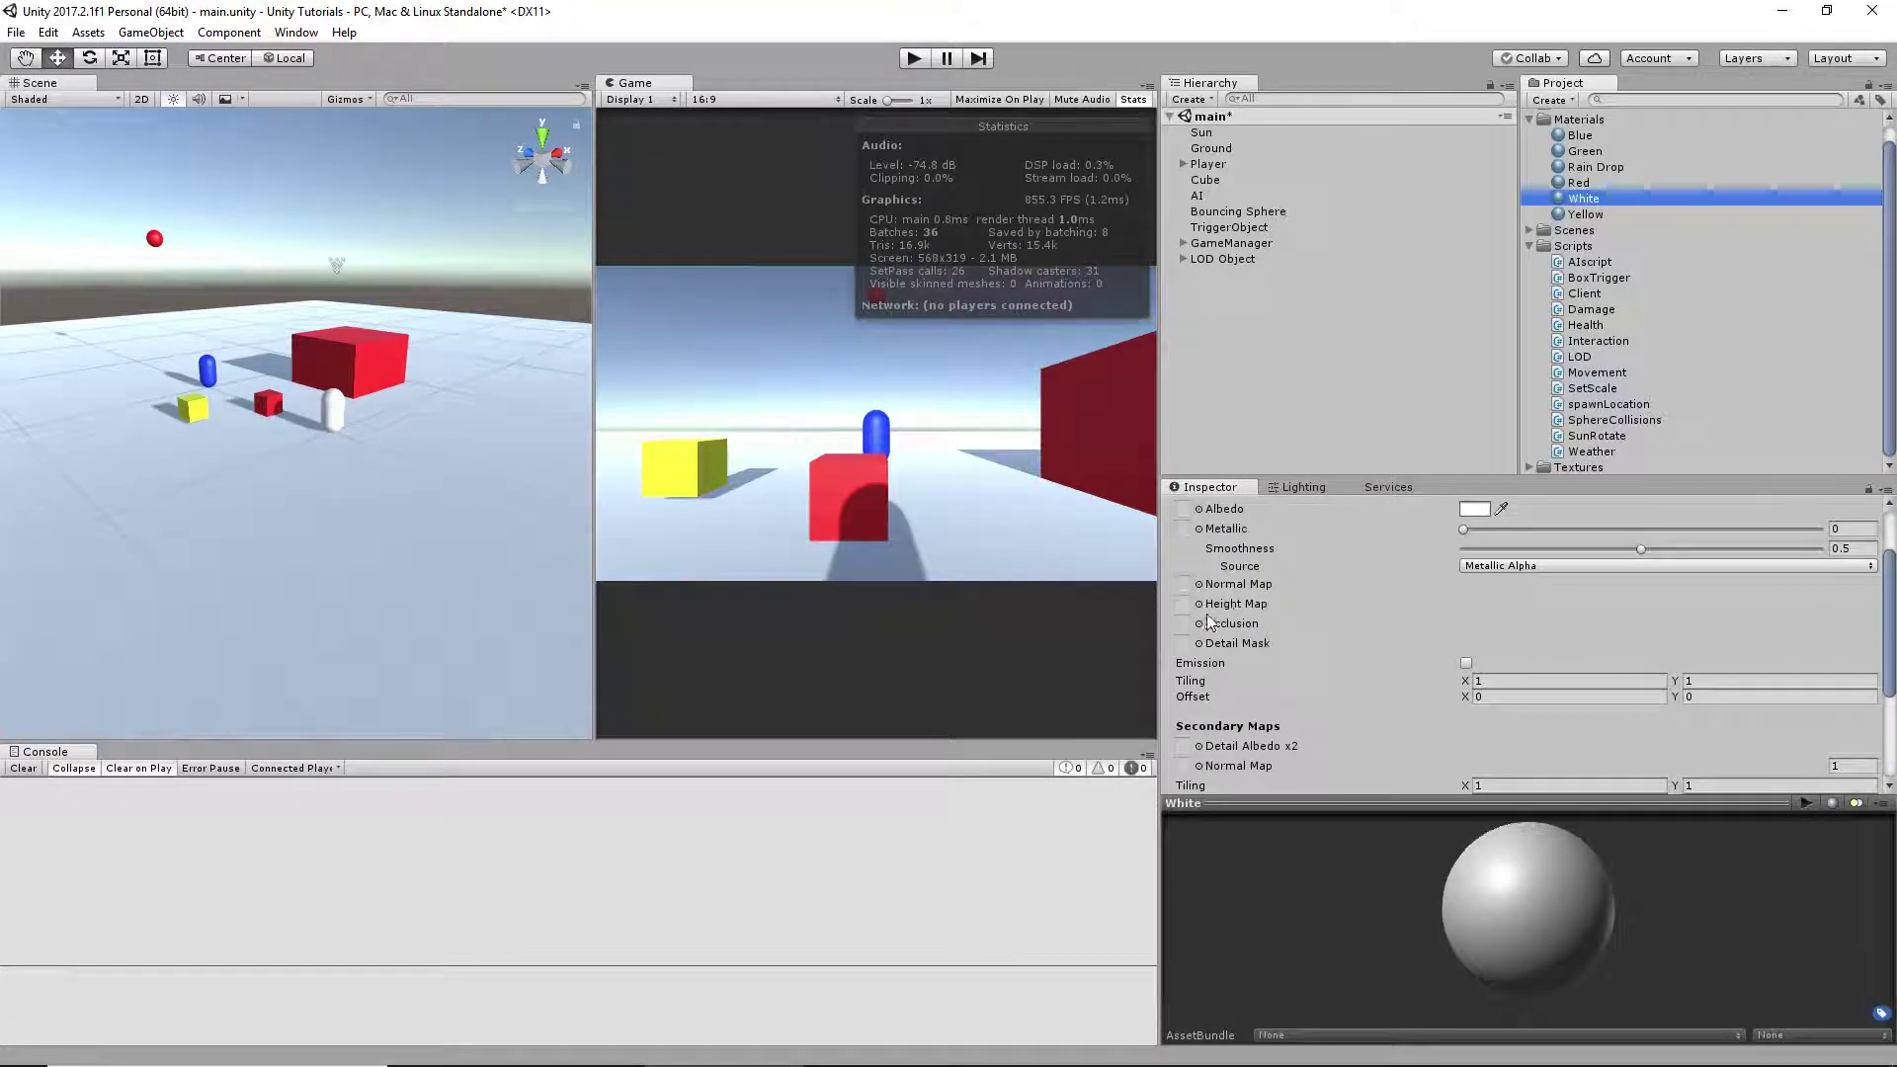
pyautogui.scroll(5, 1196, 689)
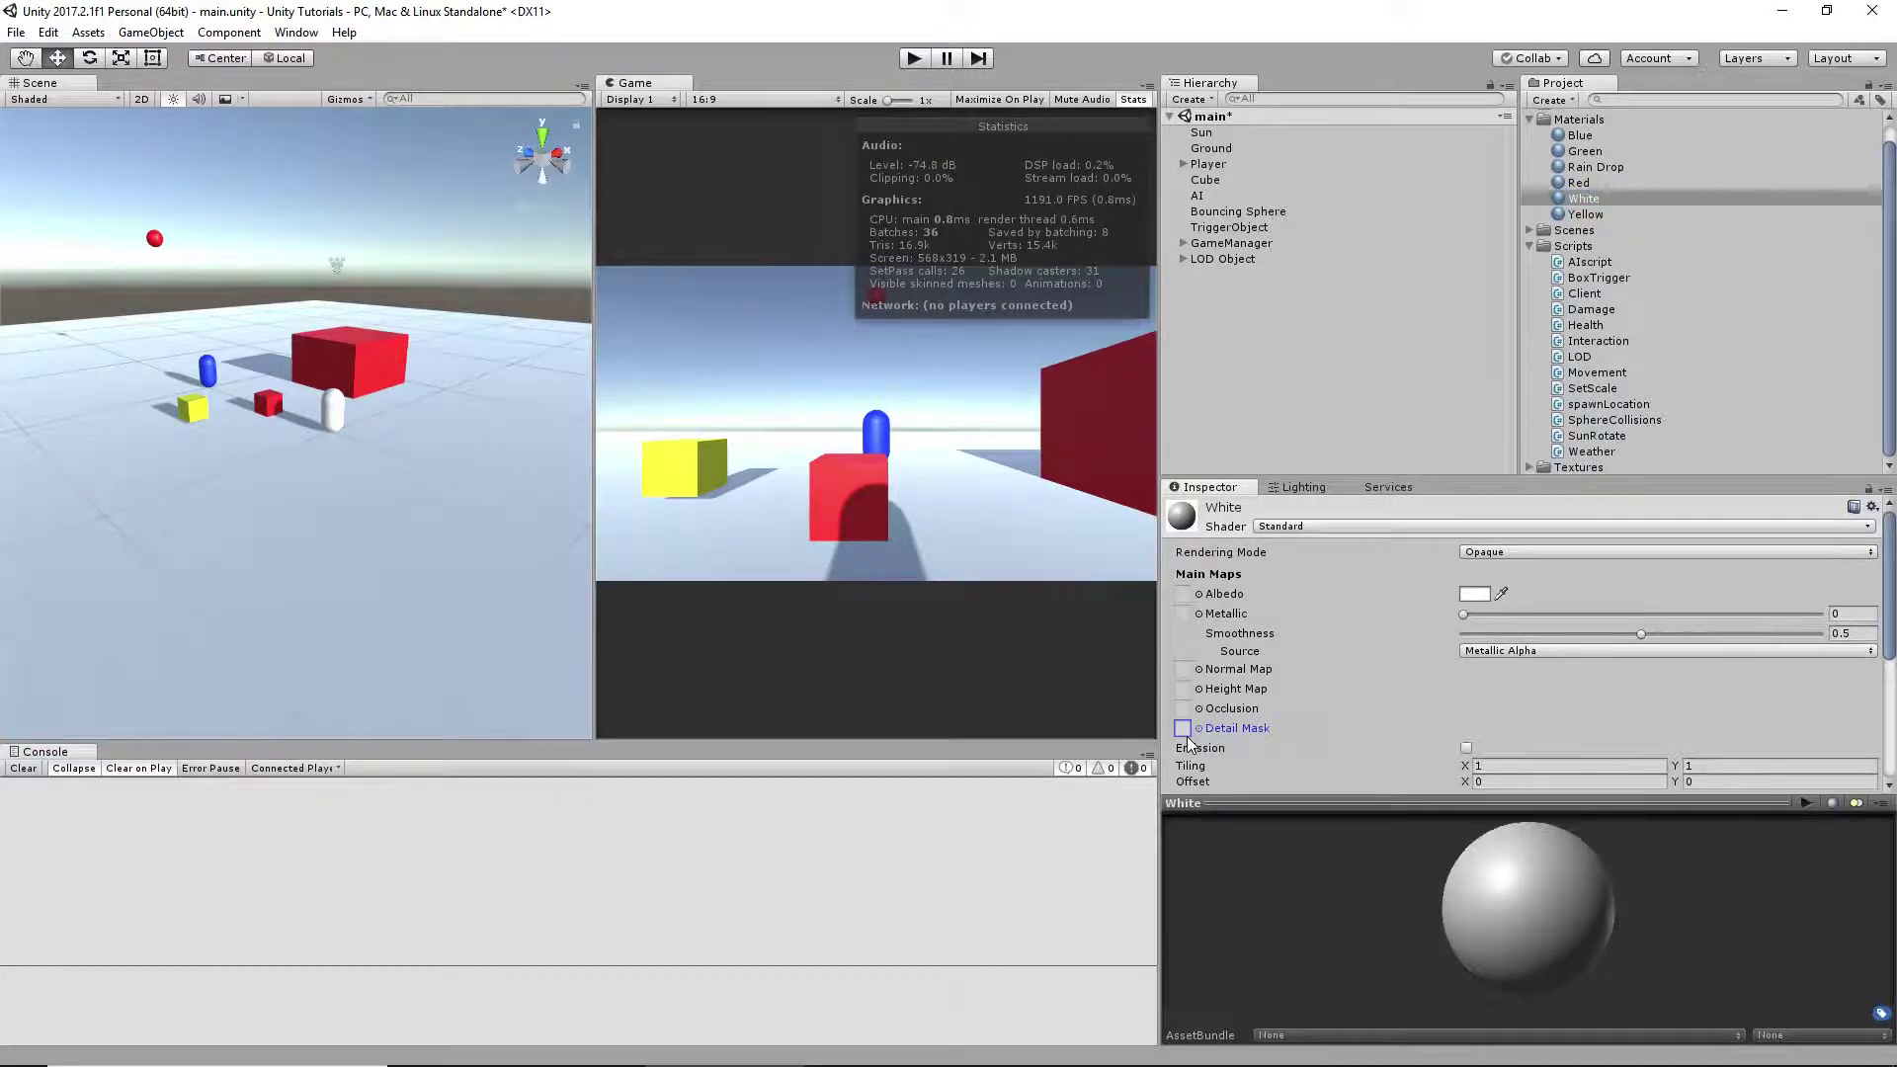
# - Try the Checkmark texture as the White material's Detail Mask and rotate the preview sphere to inspect it
pyautogui.click(1199, 728)
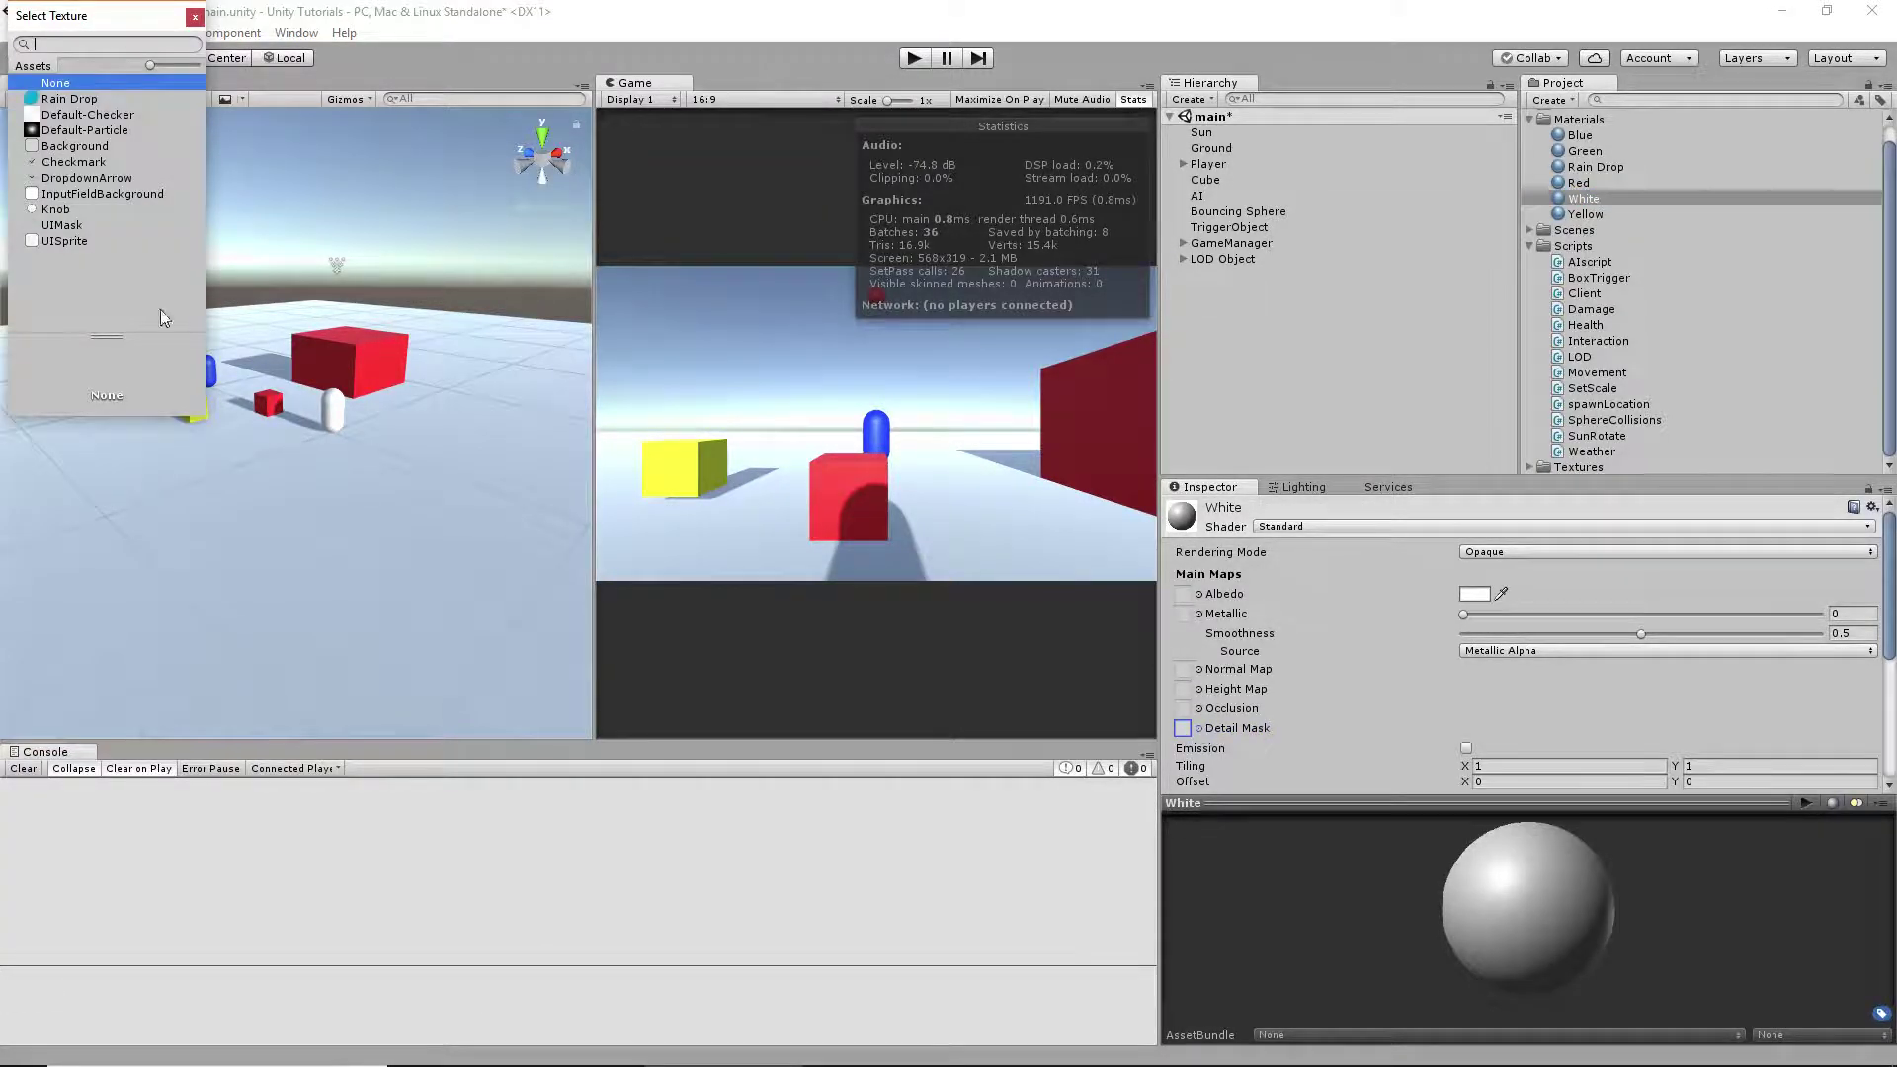
pyautogui.click(81, 164)
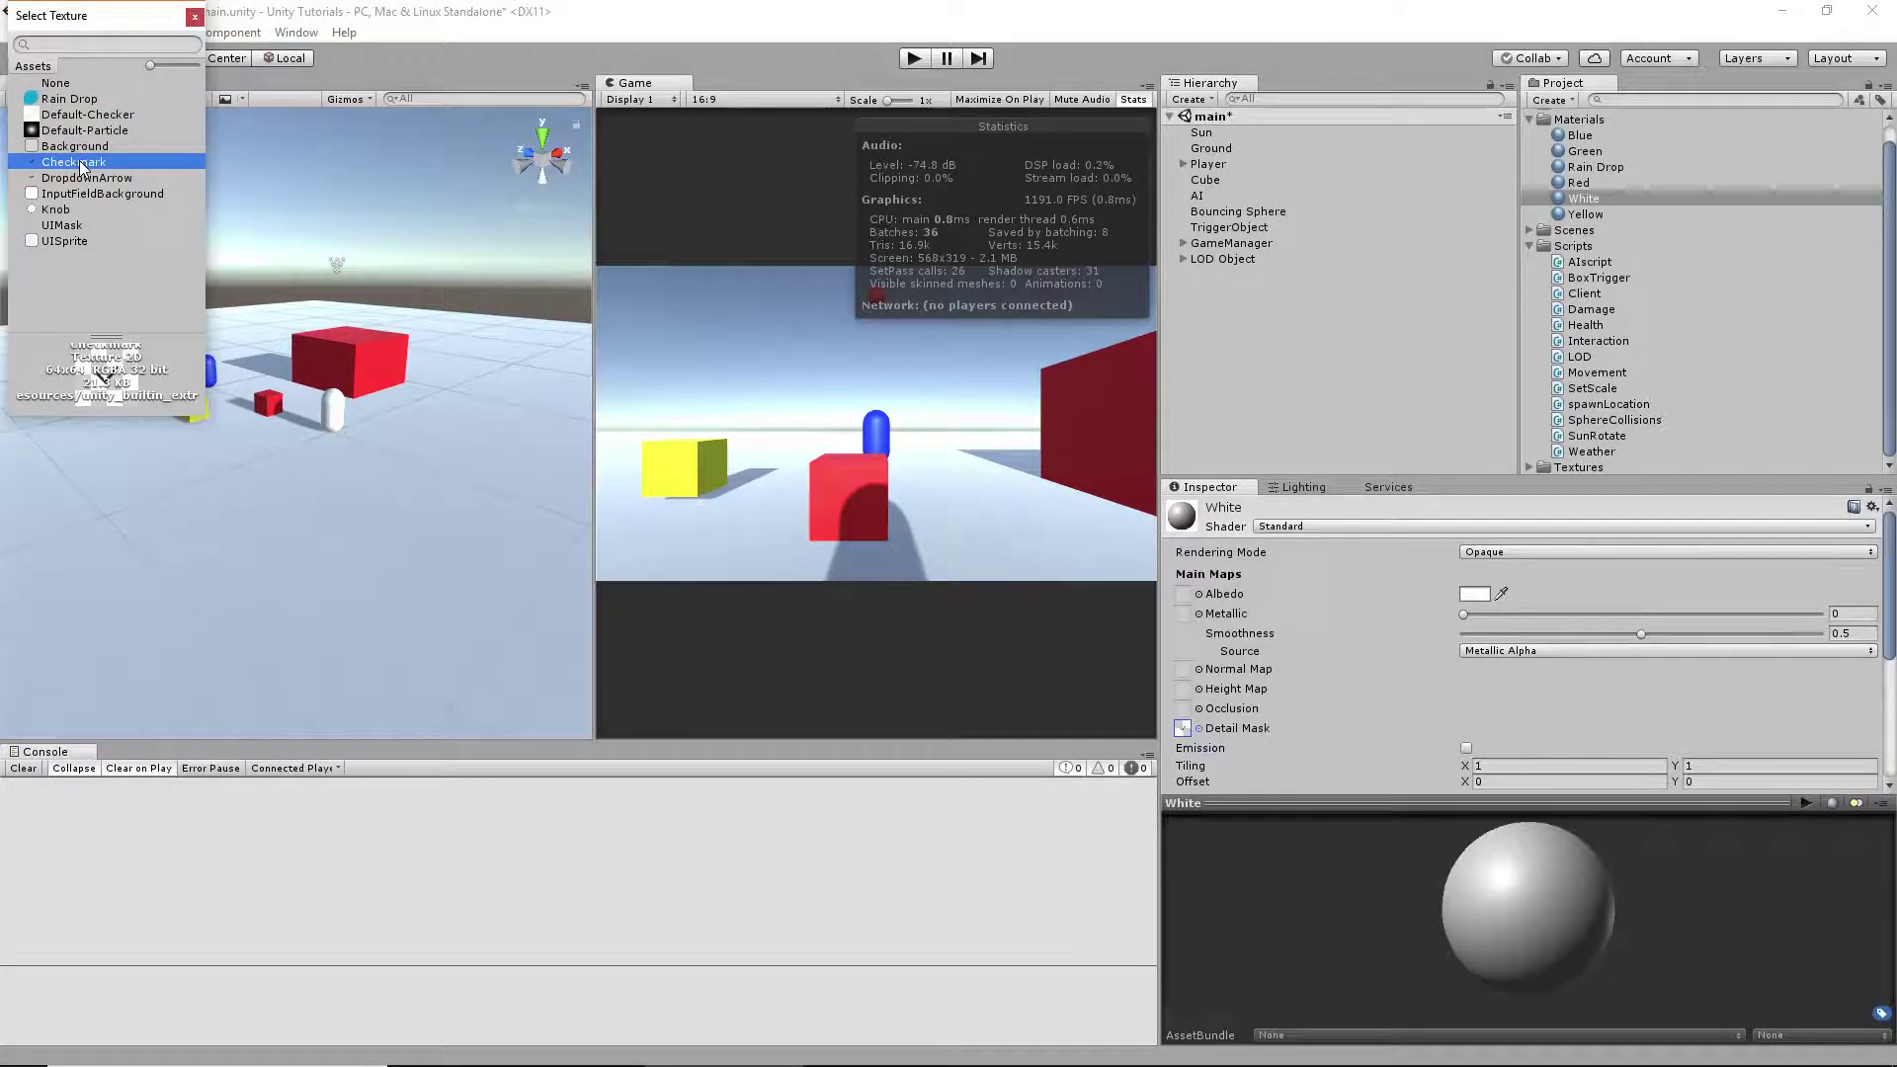
pyautogui.doubleClick(81, 164)
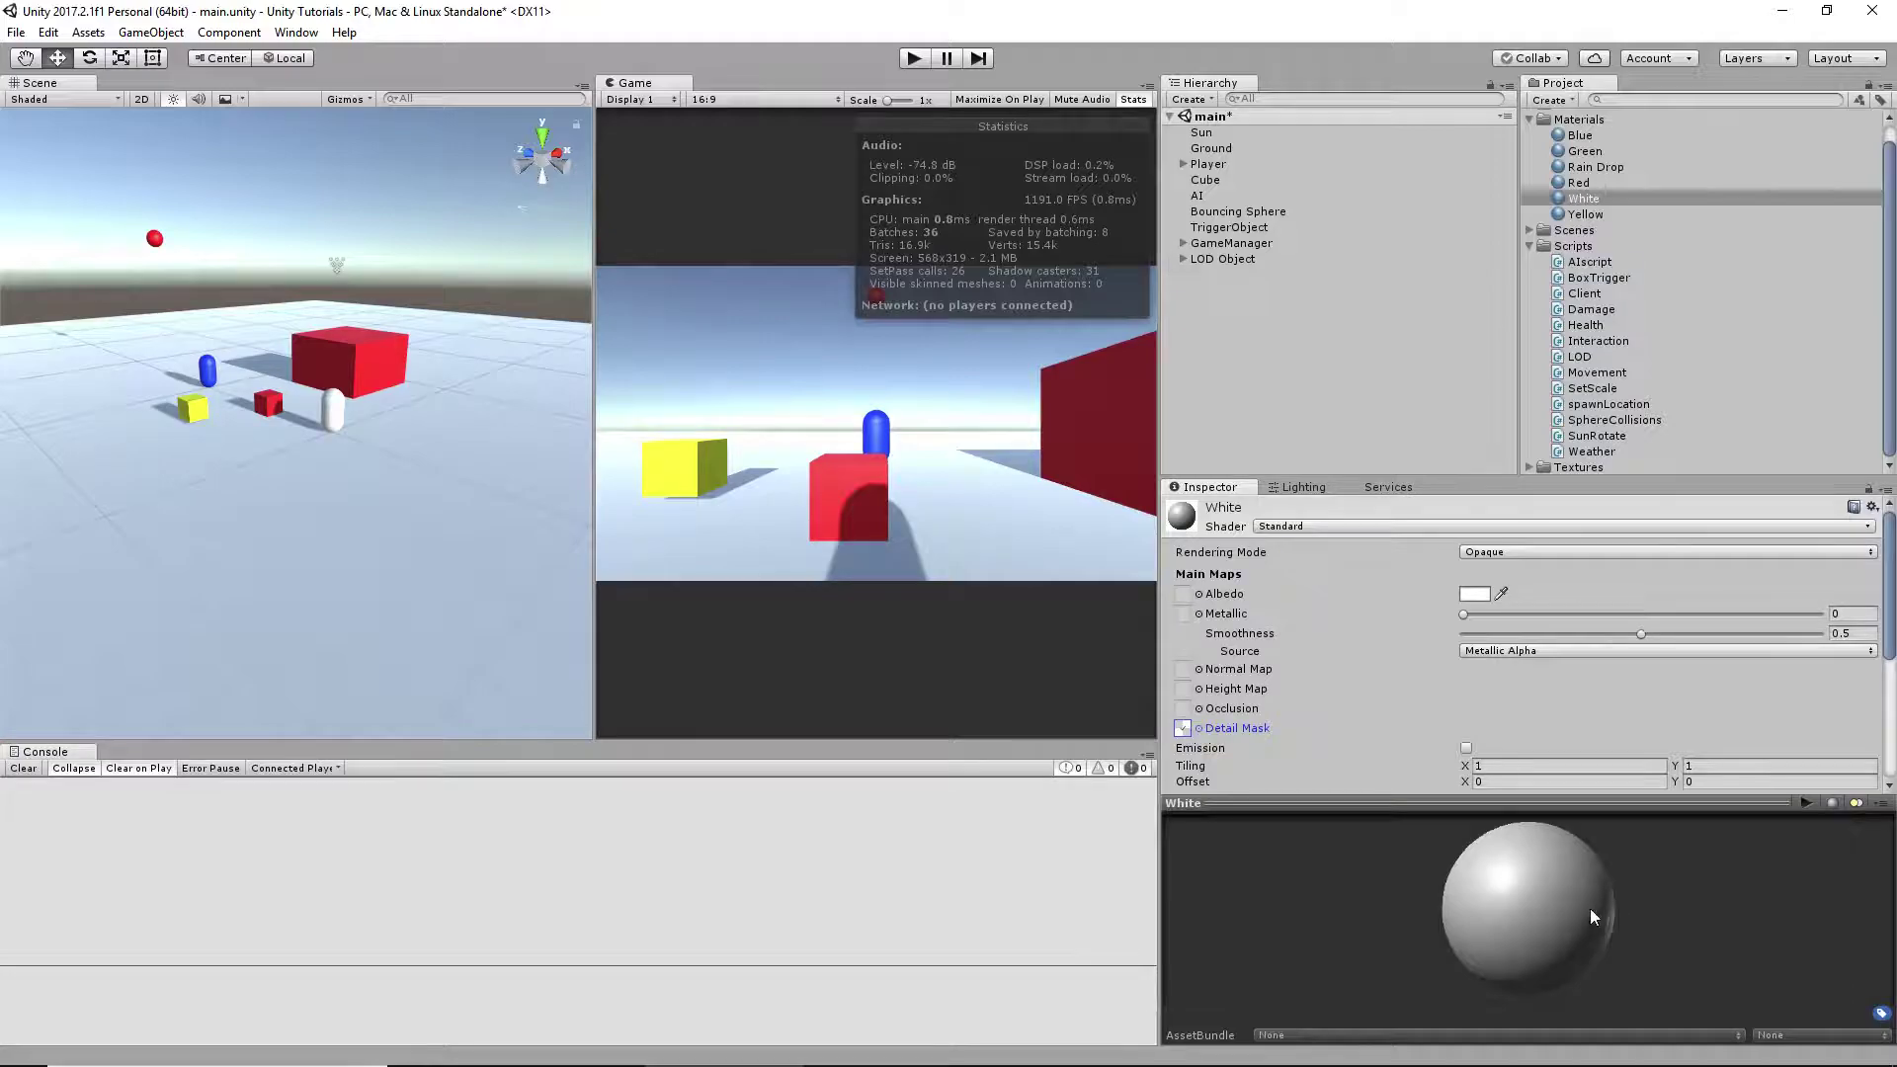
pyautogui.moveTo(1591, 909)
pyautogui.mouseDown()
pyautogui.moveTo(1397, 916)
pyautogui.moveTo(1460, 786)
pyautogui.moveTo(1810, 968)
pyautogui.moveTo(49, 910)
pyautogui.moveTo(5, 822)
pyautogui.mouseUp()
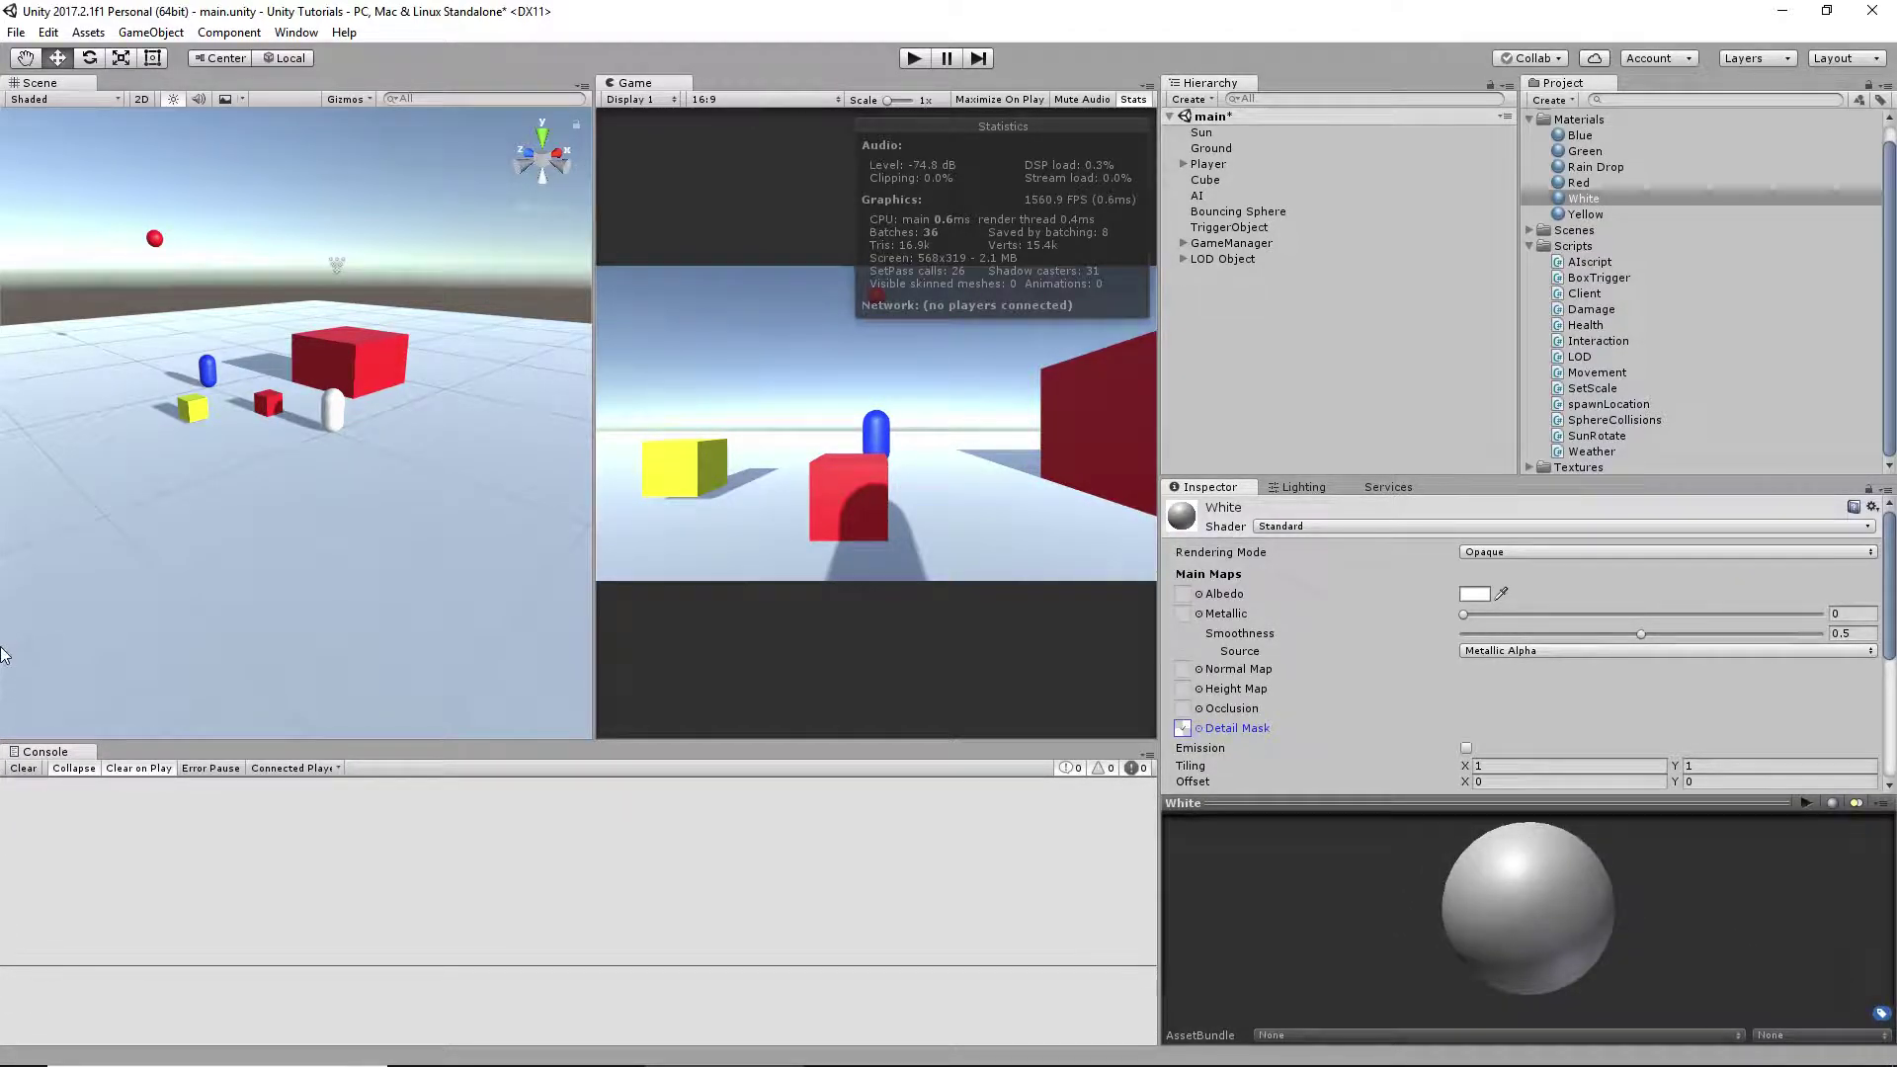
# - Try the Rain Drop texture as White's Detail Mask and inspect the rotated preview sphere
pyautogui.click(1195, 727)
pyautogui.doubleClick(69, 98)
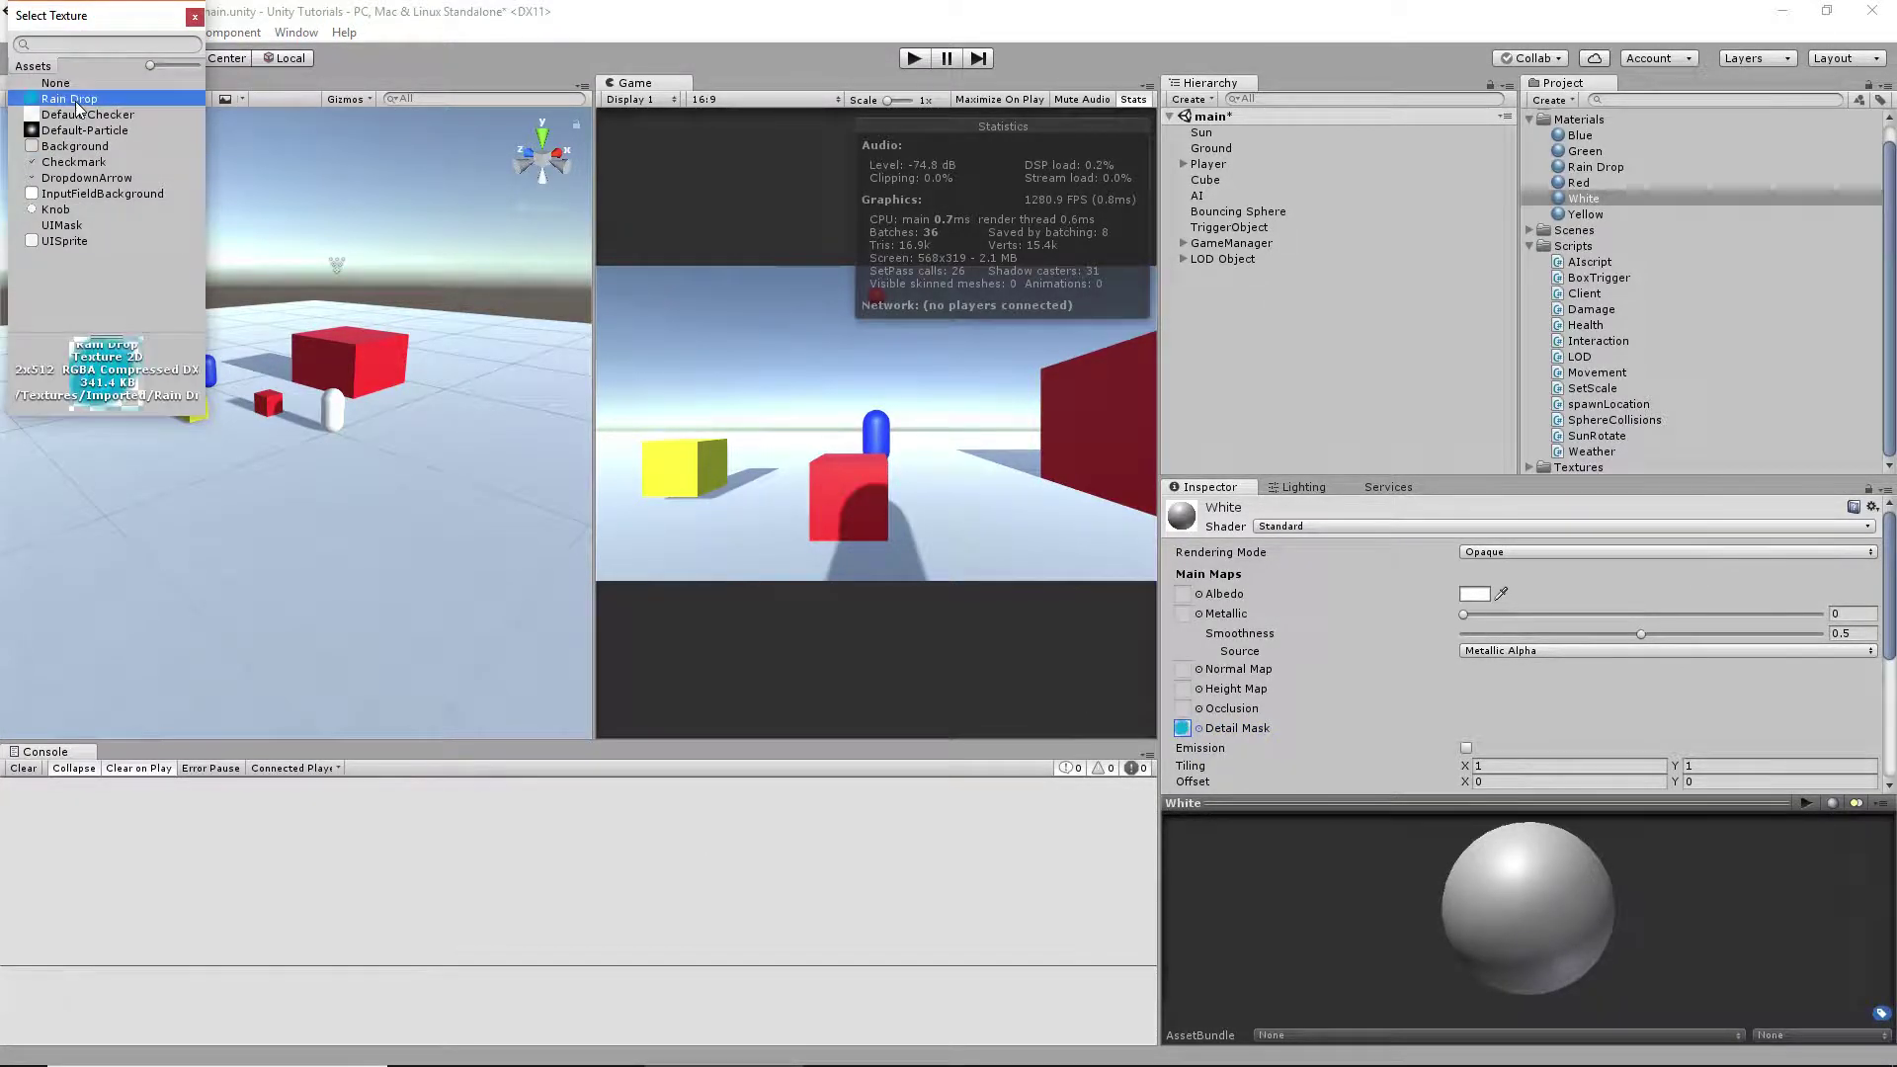
pyautogui.moveTo(1556, 915); pyautogui.dragTo(2, 806)
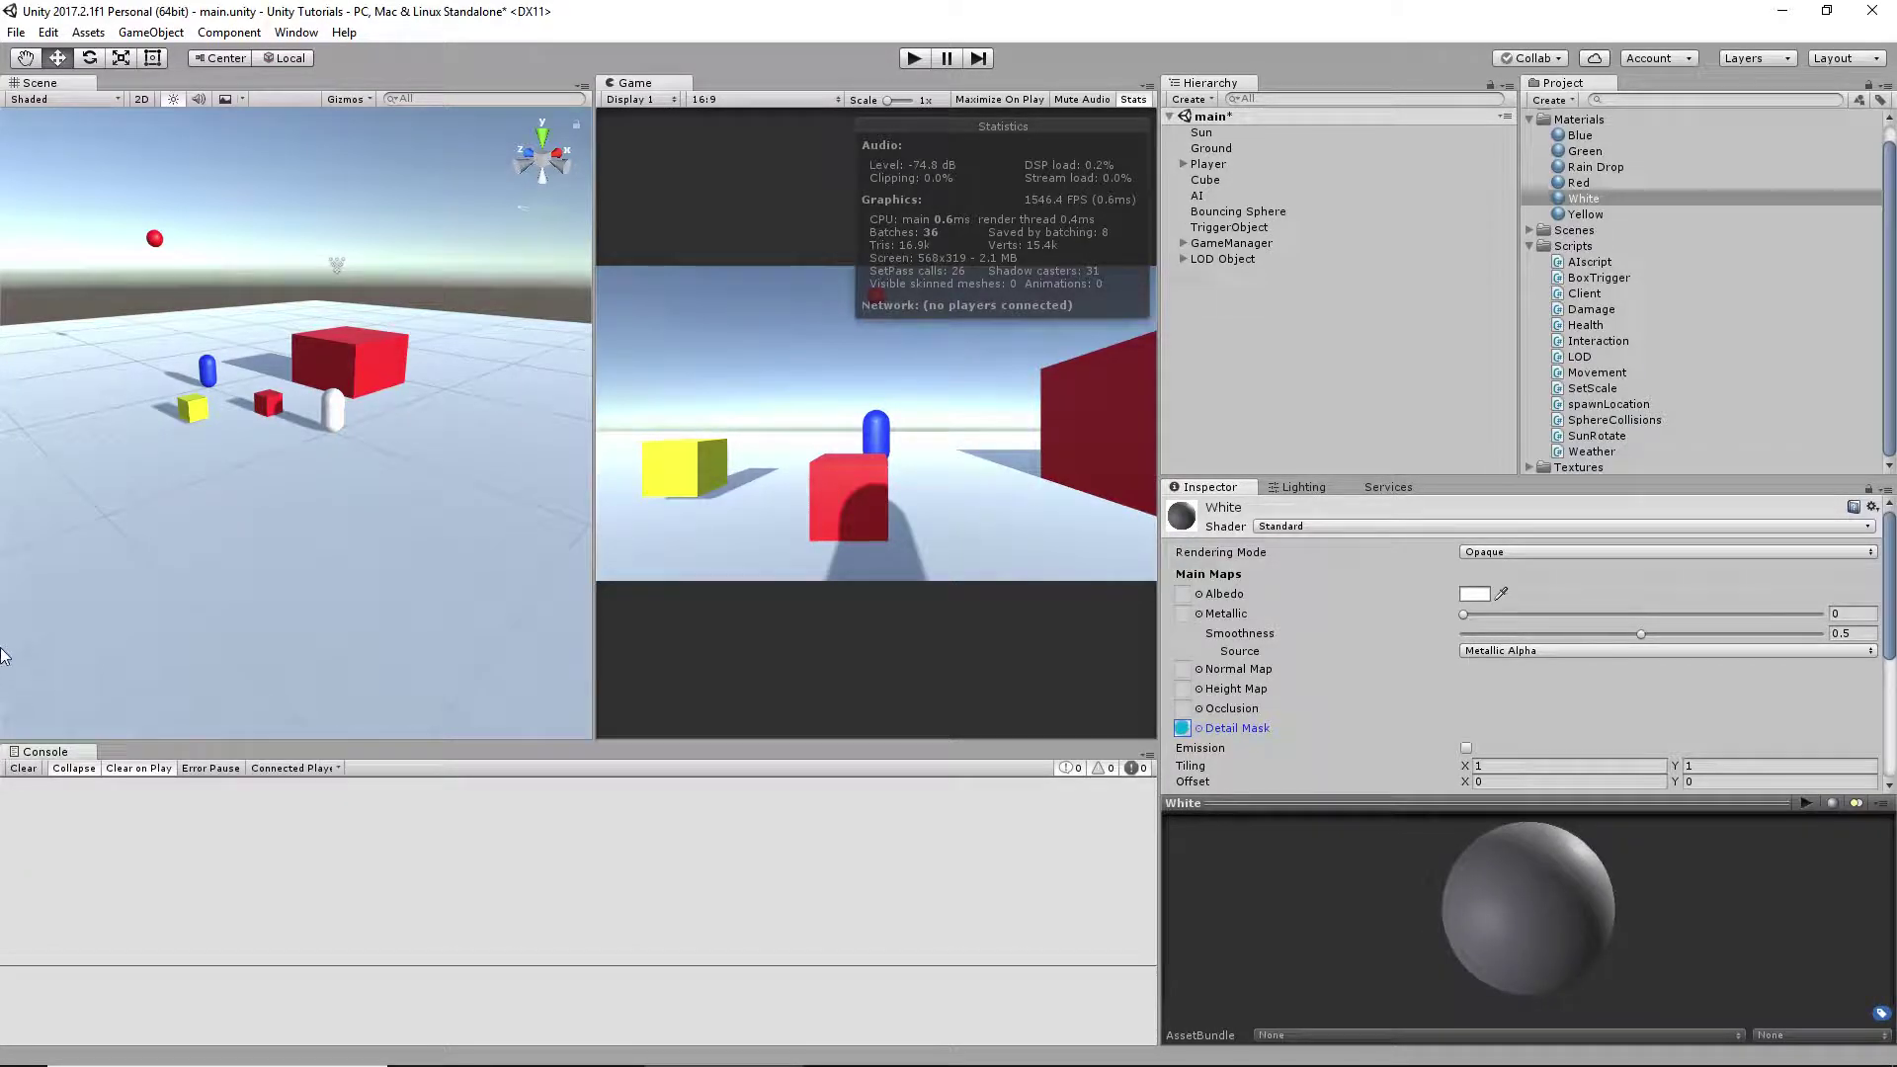
# - Reset the White material's Detail Mask texture to None
pyautogui.click(1183, 729)
pyautogui.click(1198, 728)
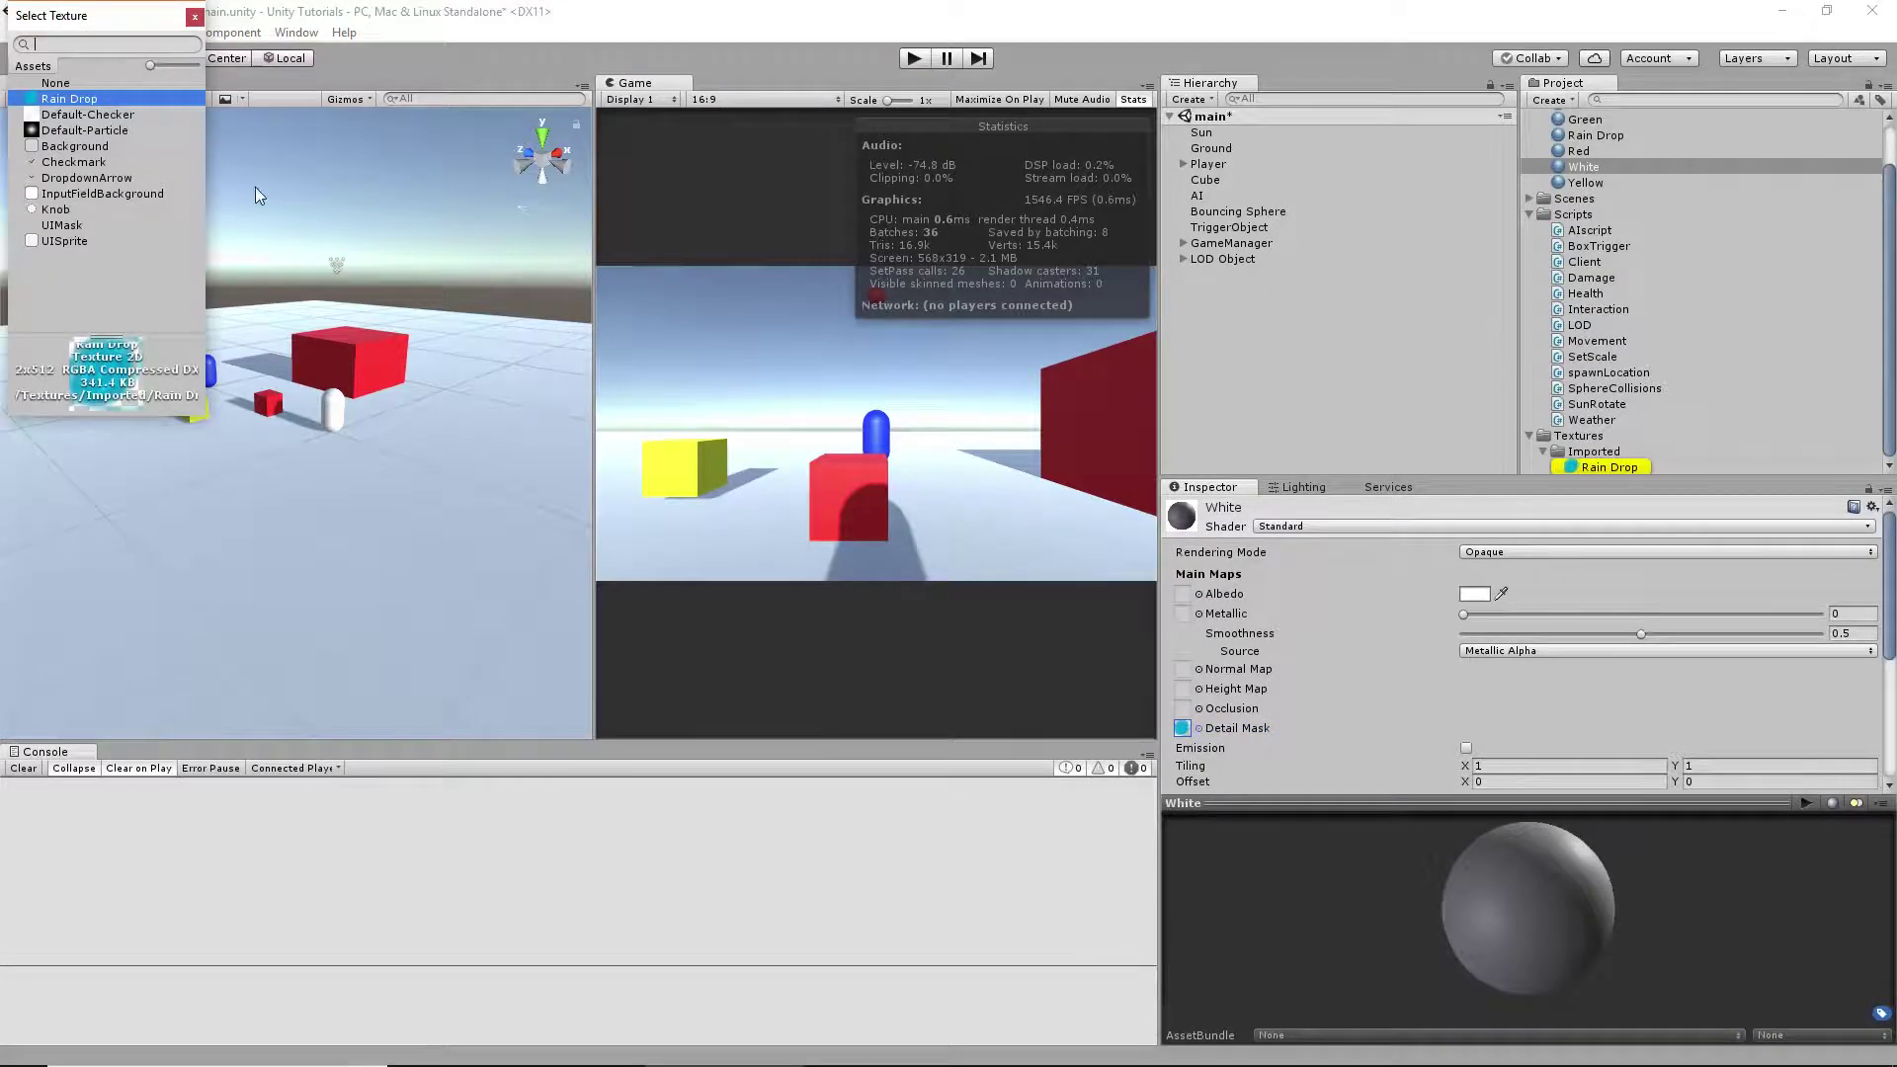
pyautogui.click(104, 83)
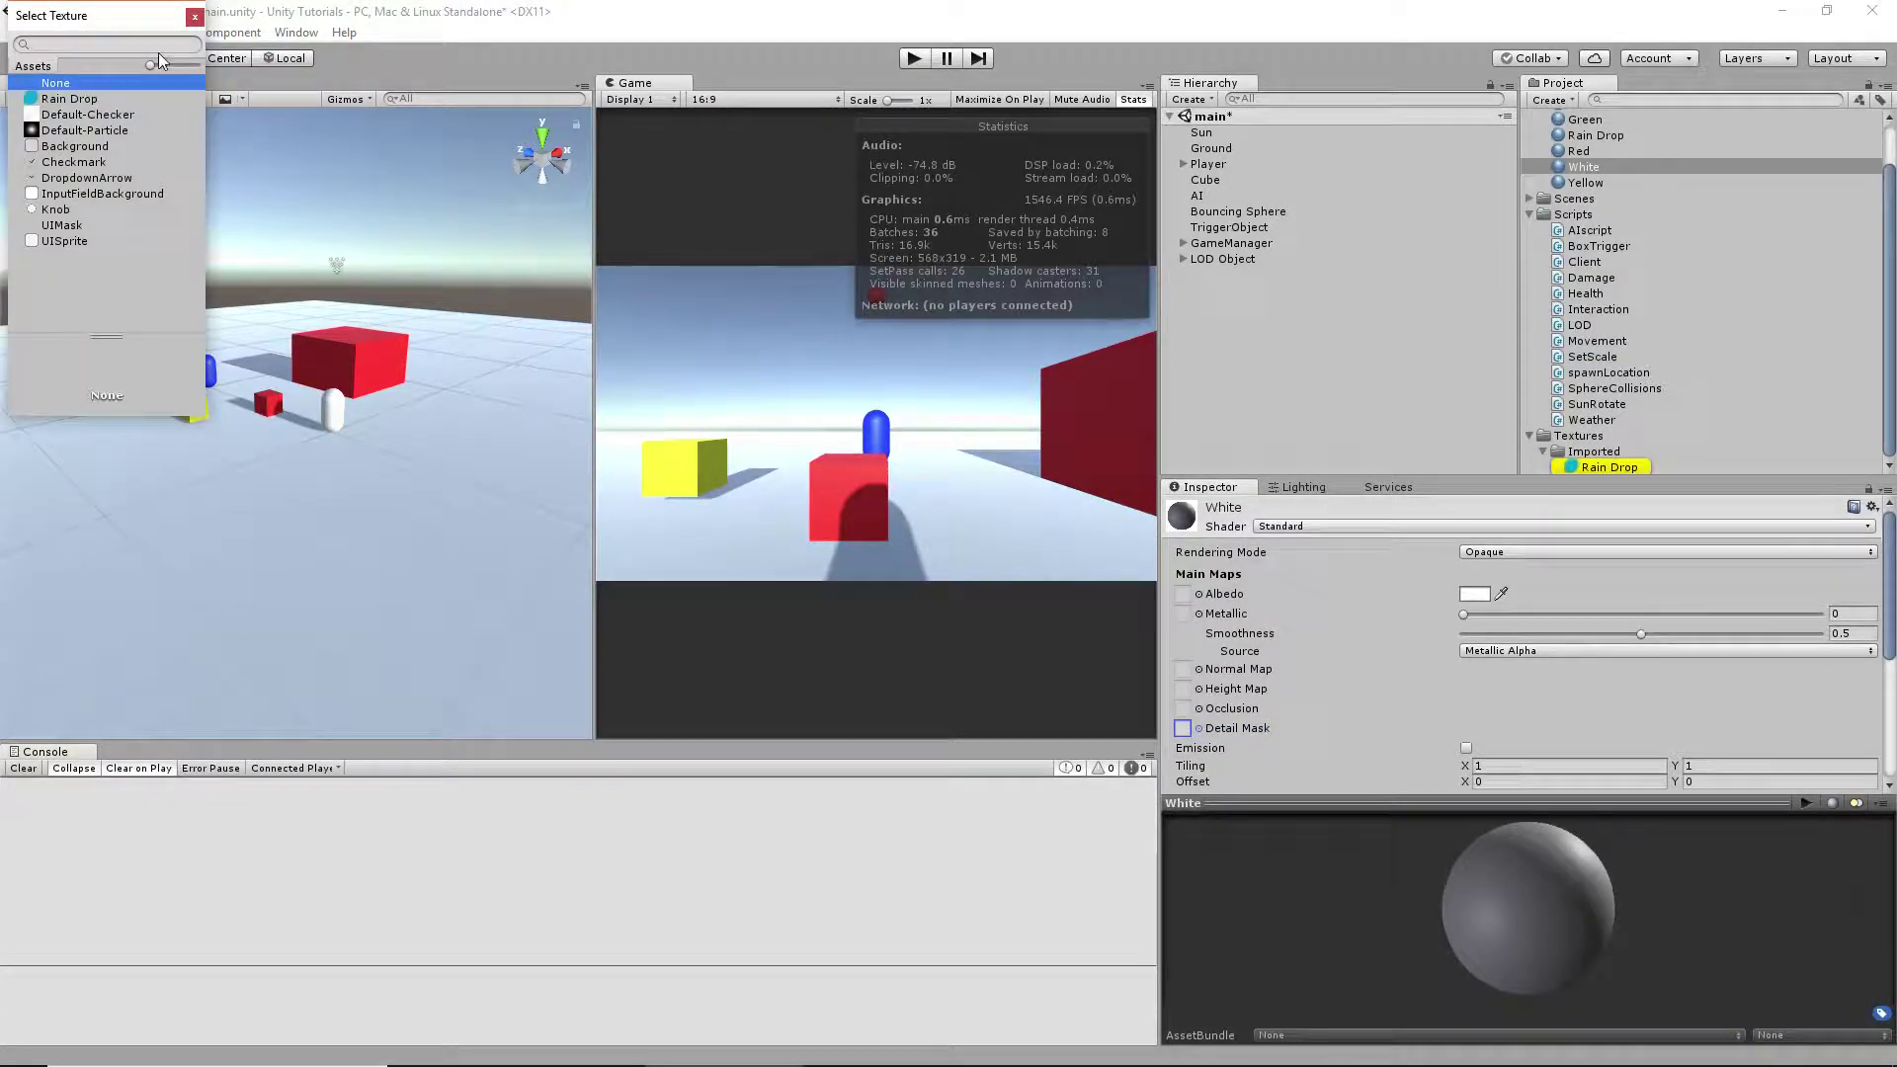
pyautogui.doubleClick(115, 82)
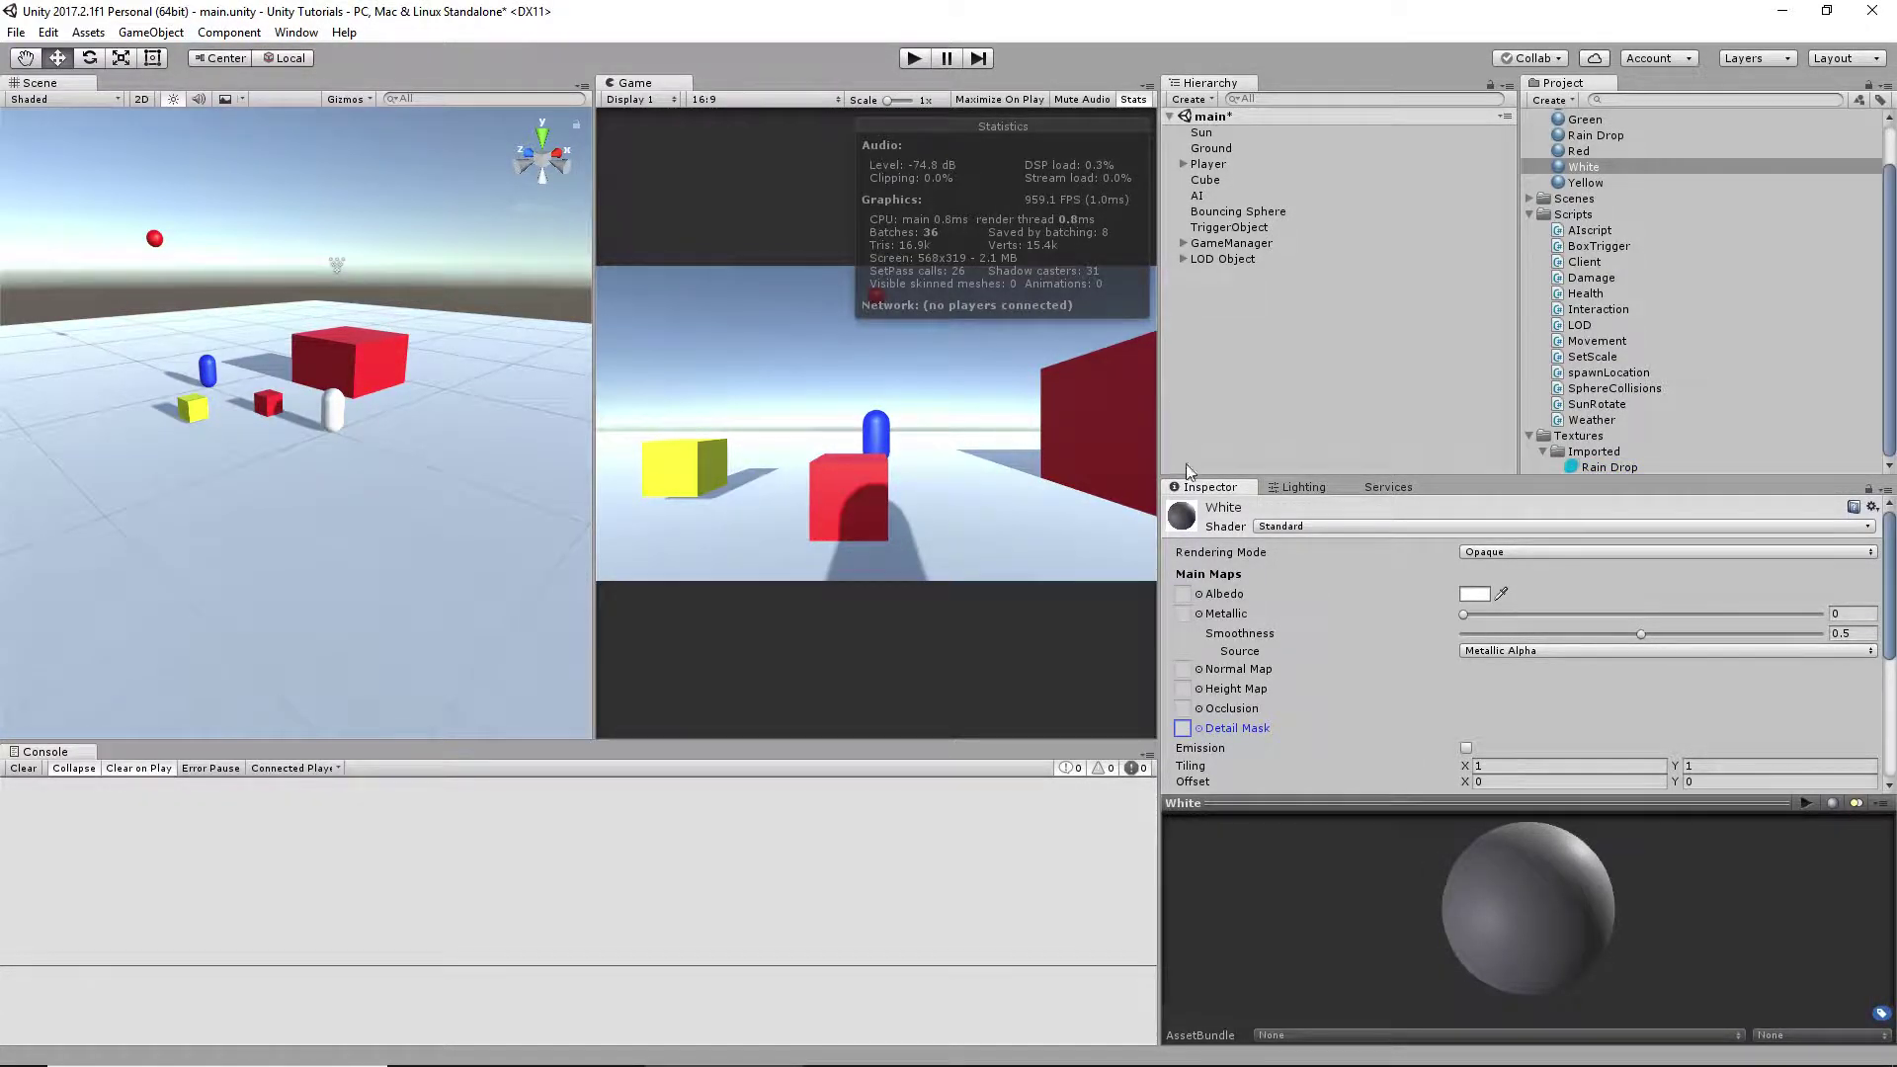
# - Try the Rain Drop texture as the White material's Albedo map, then set Albedo back to None
pyautogui.click(1199, 594)
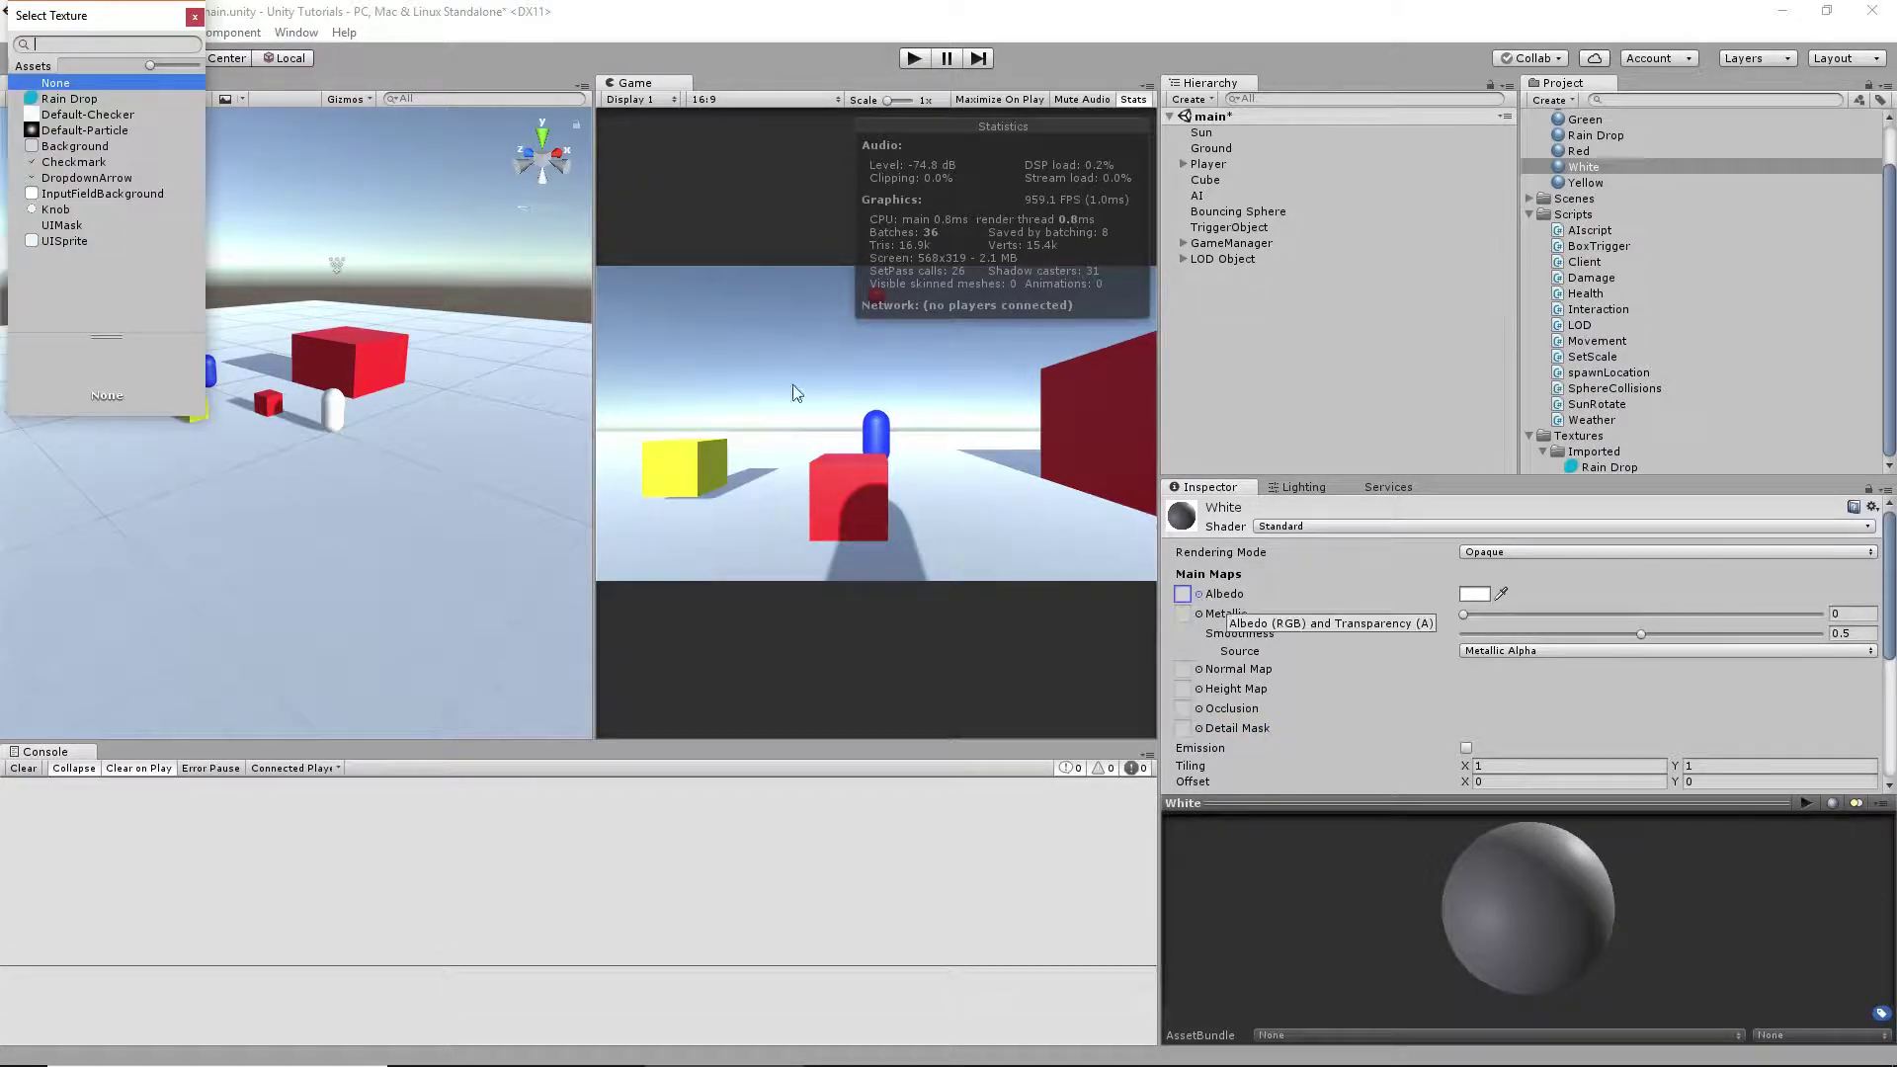
pyautogui.click(65, 100)
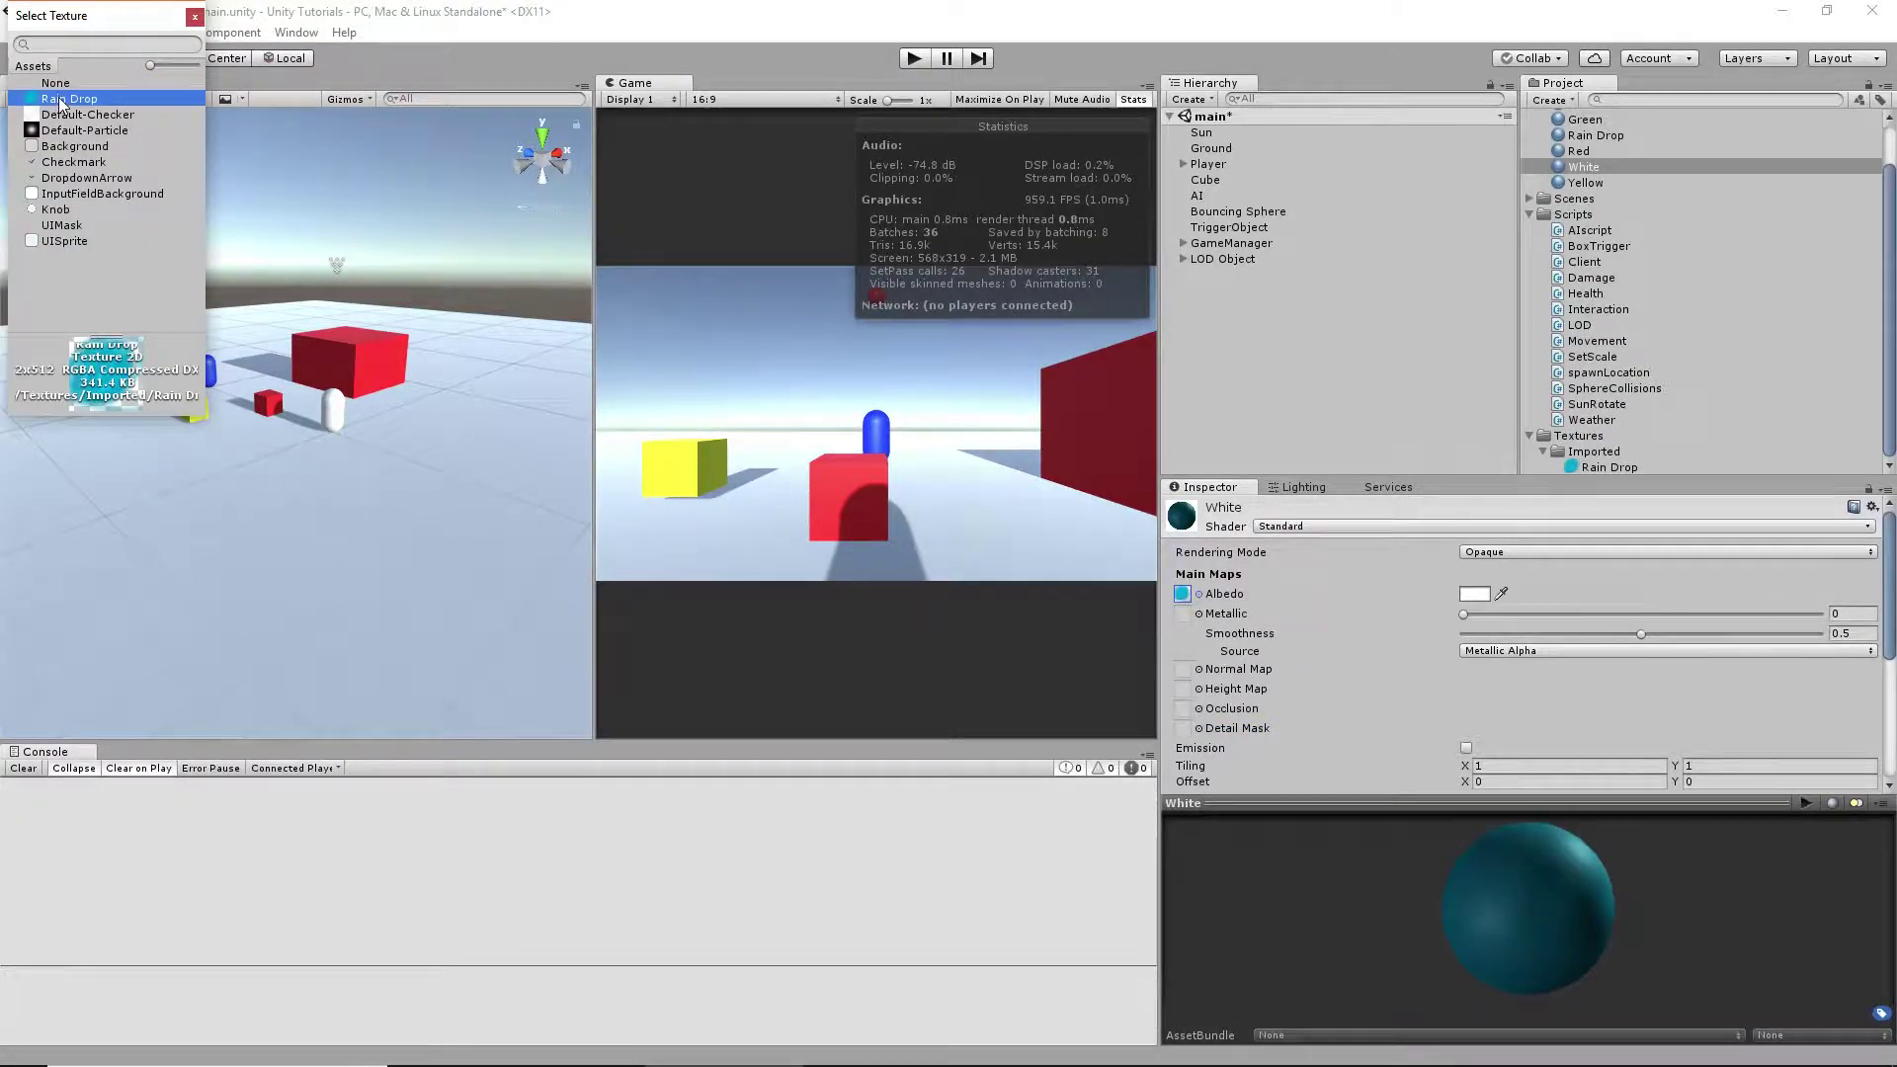
pyautogui.click(69, 83)
pyautogui.press('Escape')
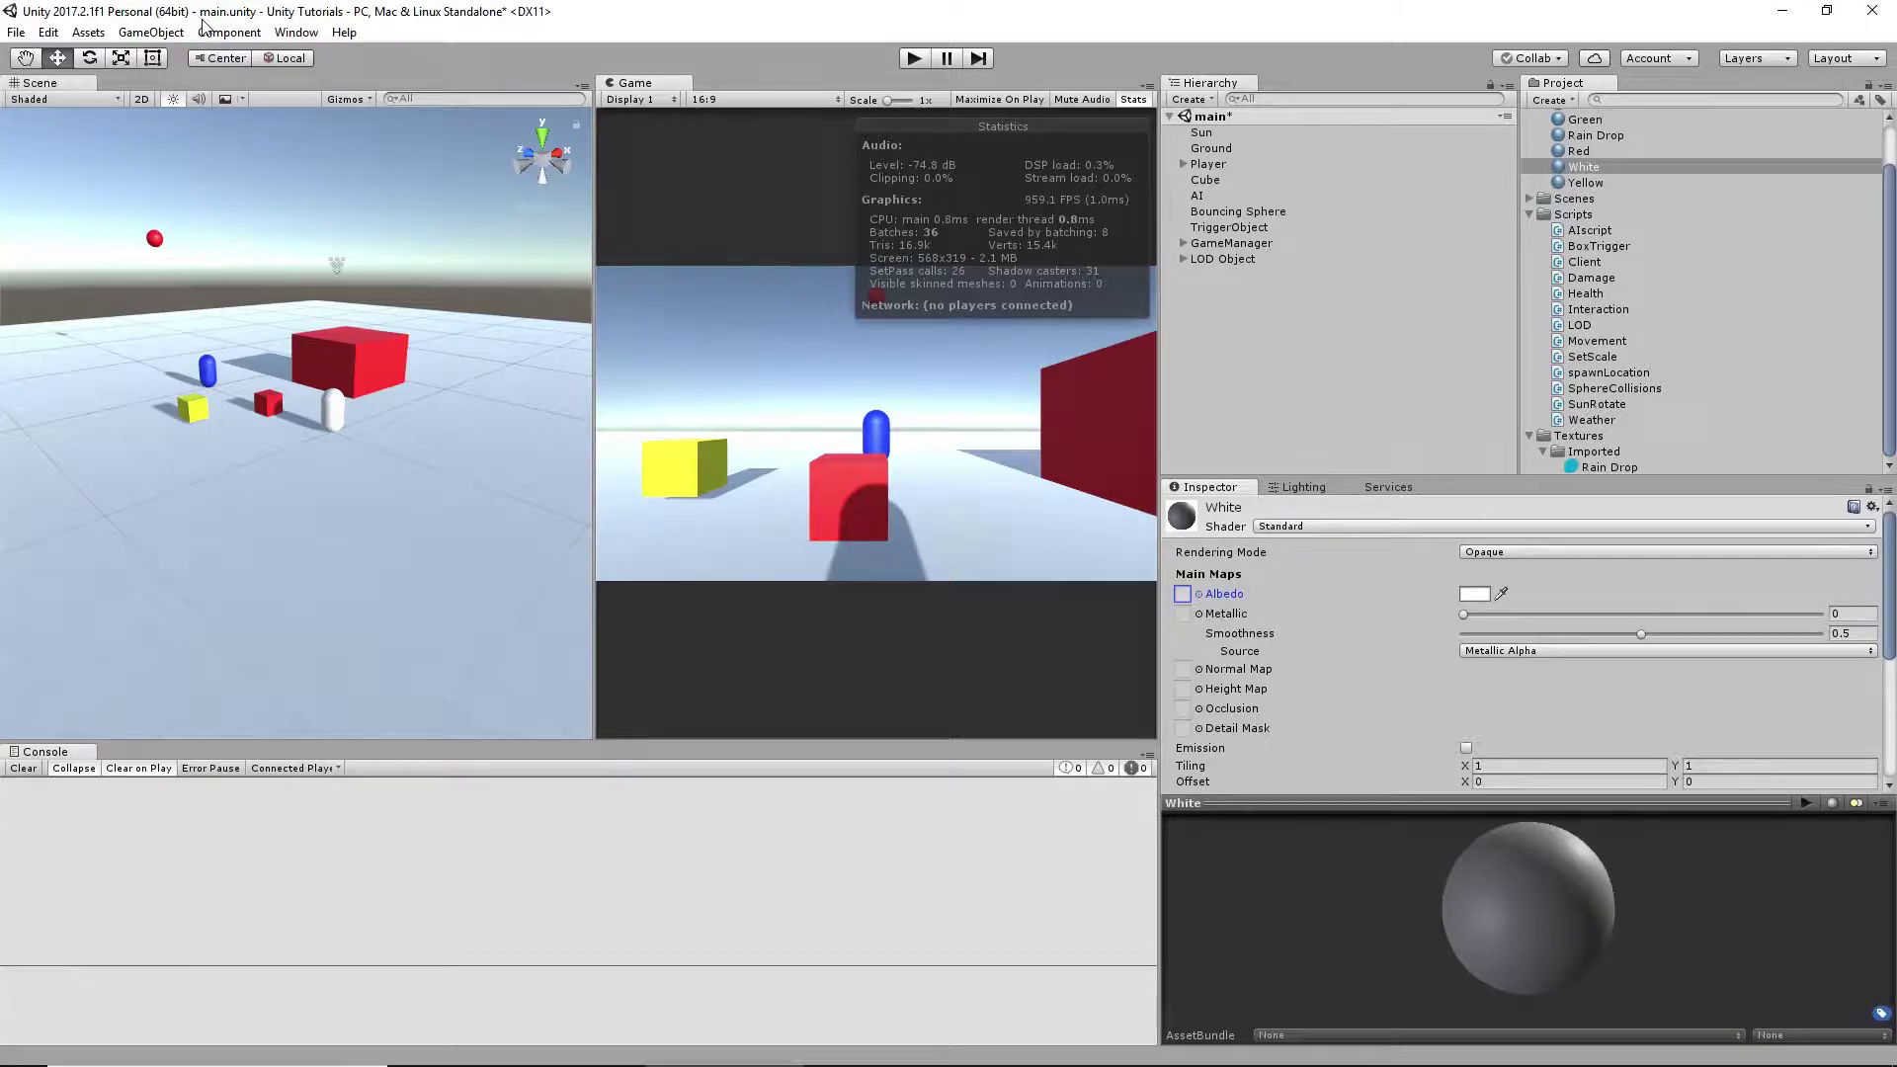
# - Look at the White material's Albedo colour choices and its Metallic setting without changing them
pyautogui.click(1477, 596)
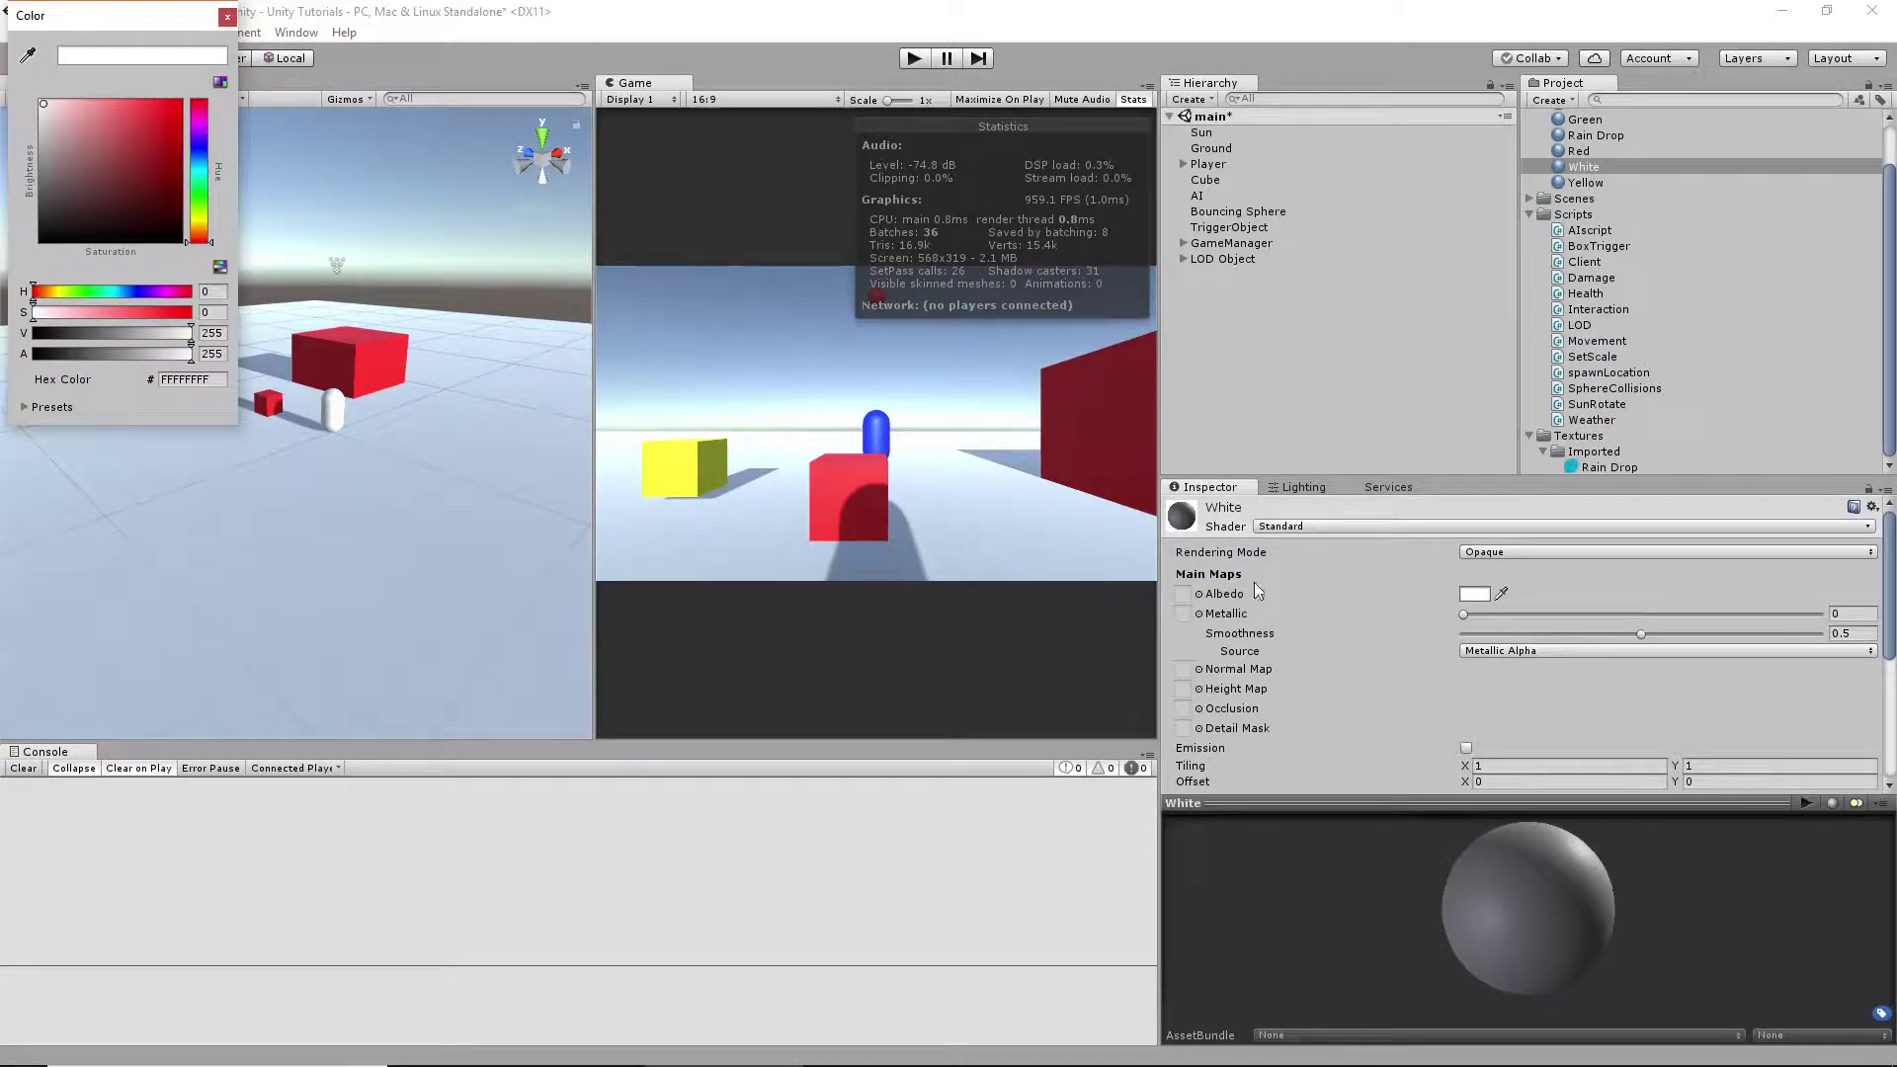
pyautogui.click(227, 17)
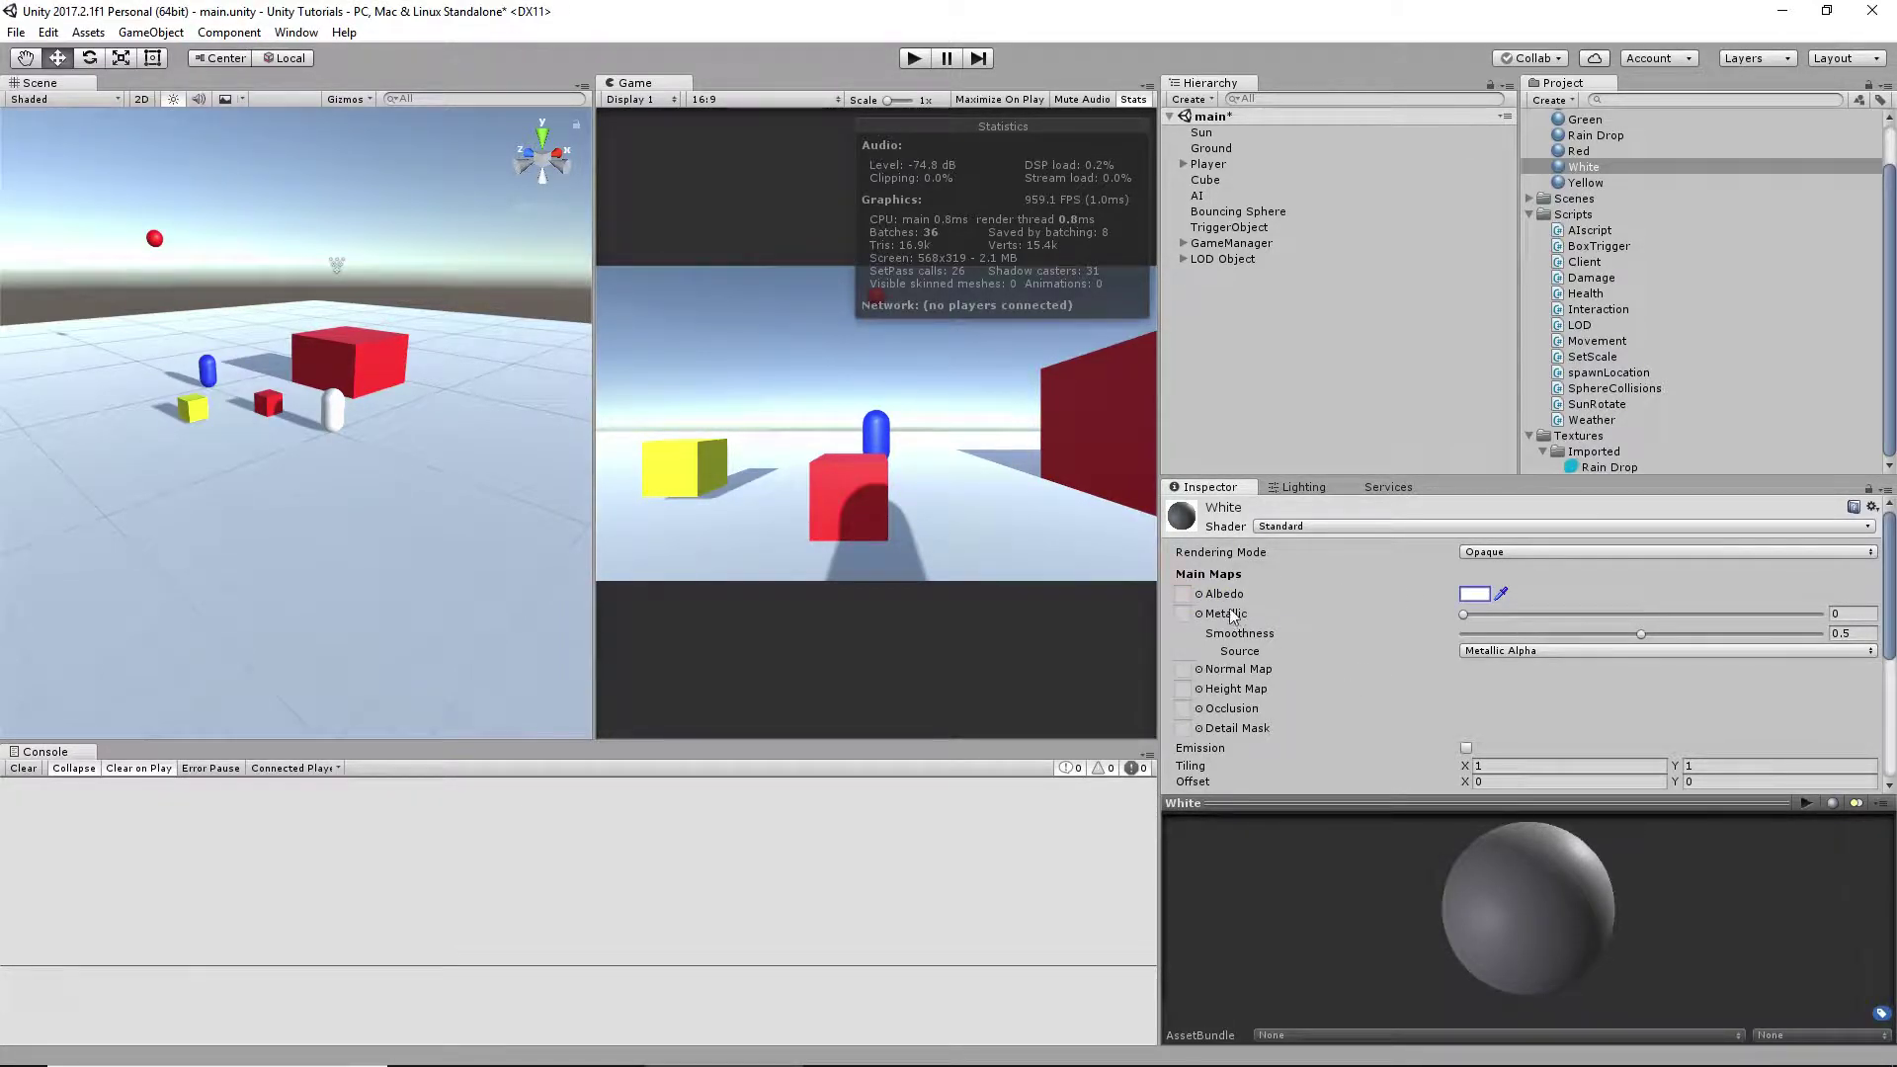
pyautogui.click(1463, 614)
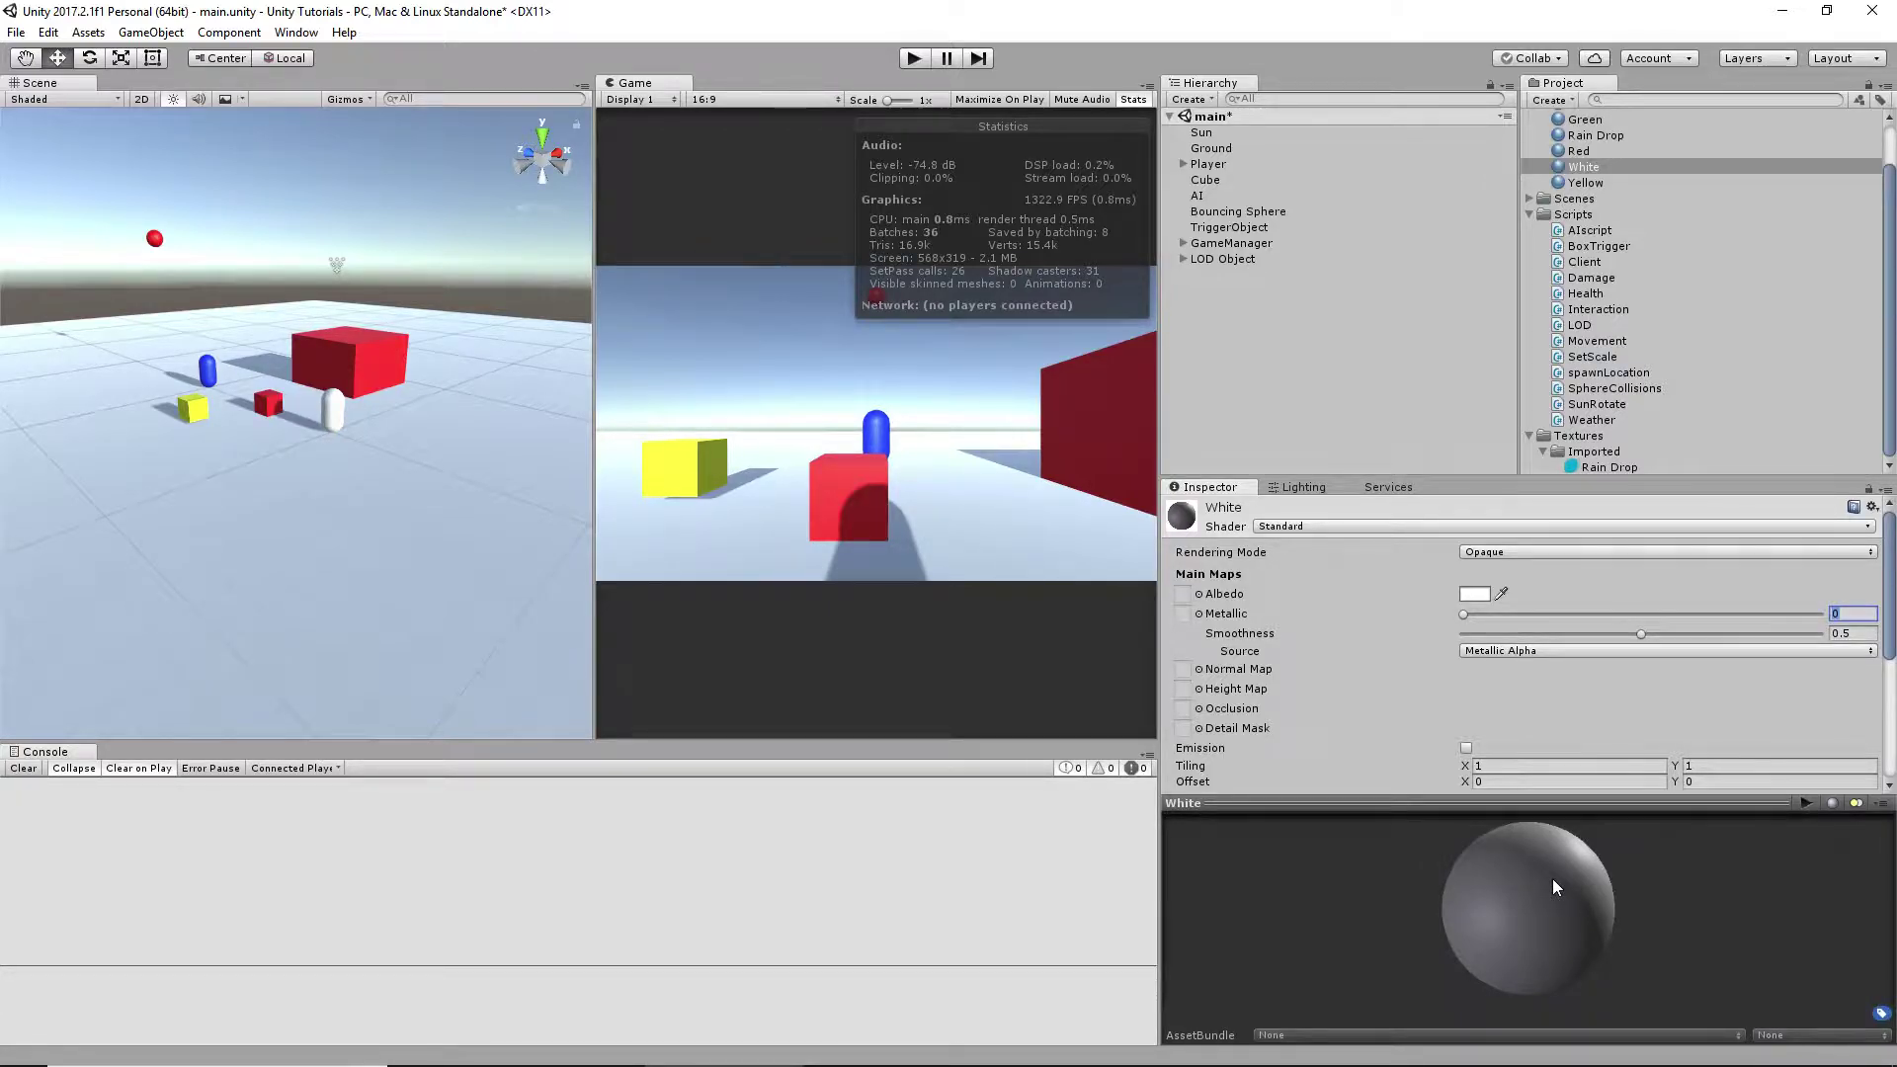
# - Try the Rain Drop texture as the White material's Height Map and inspect the preview sphere
pyautogui.click(1199, 688)
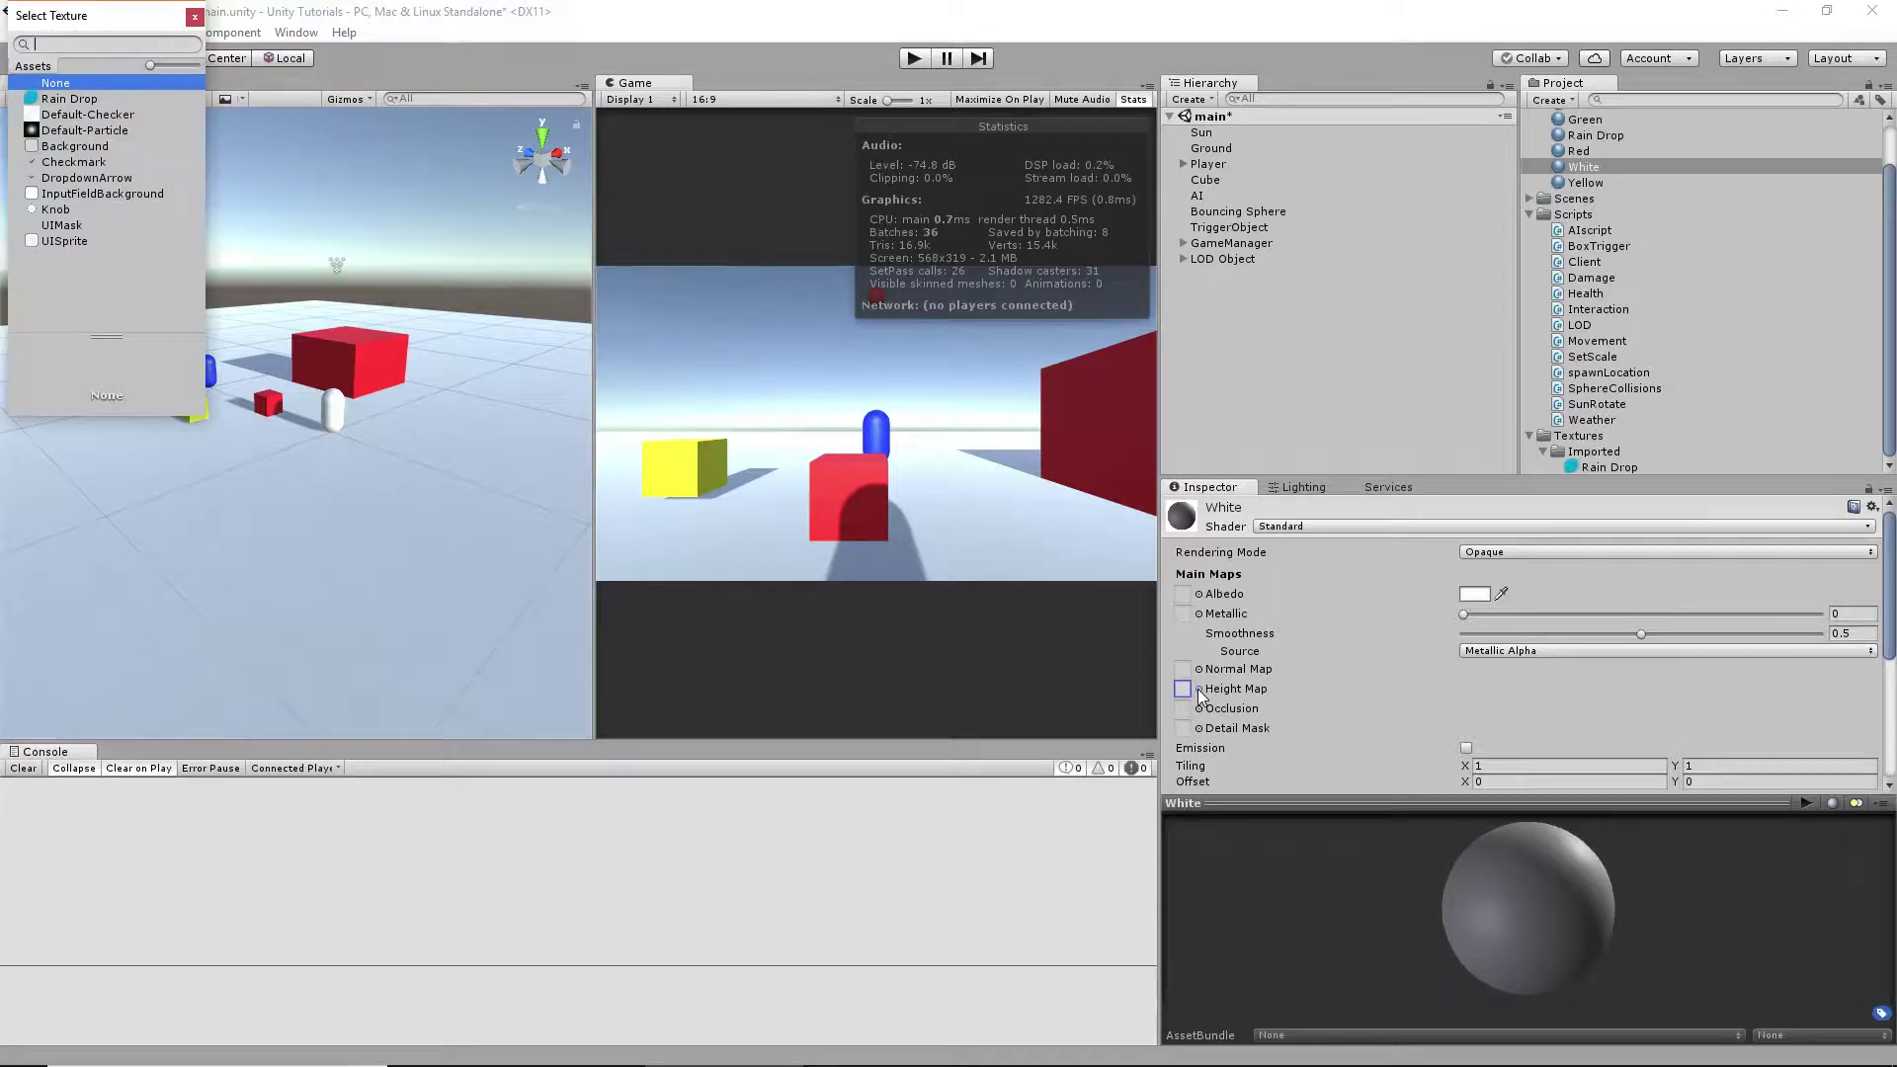
pyautogui.click(69, 102)
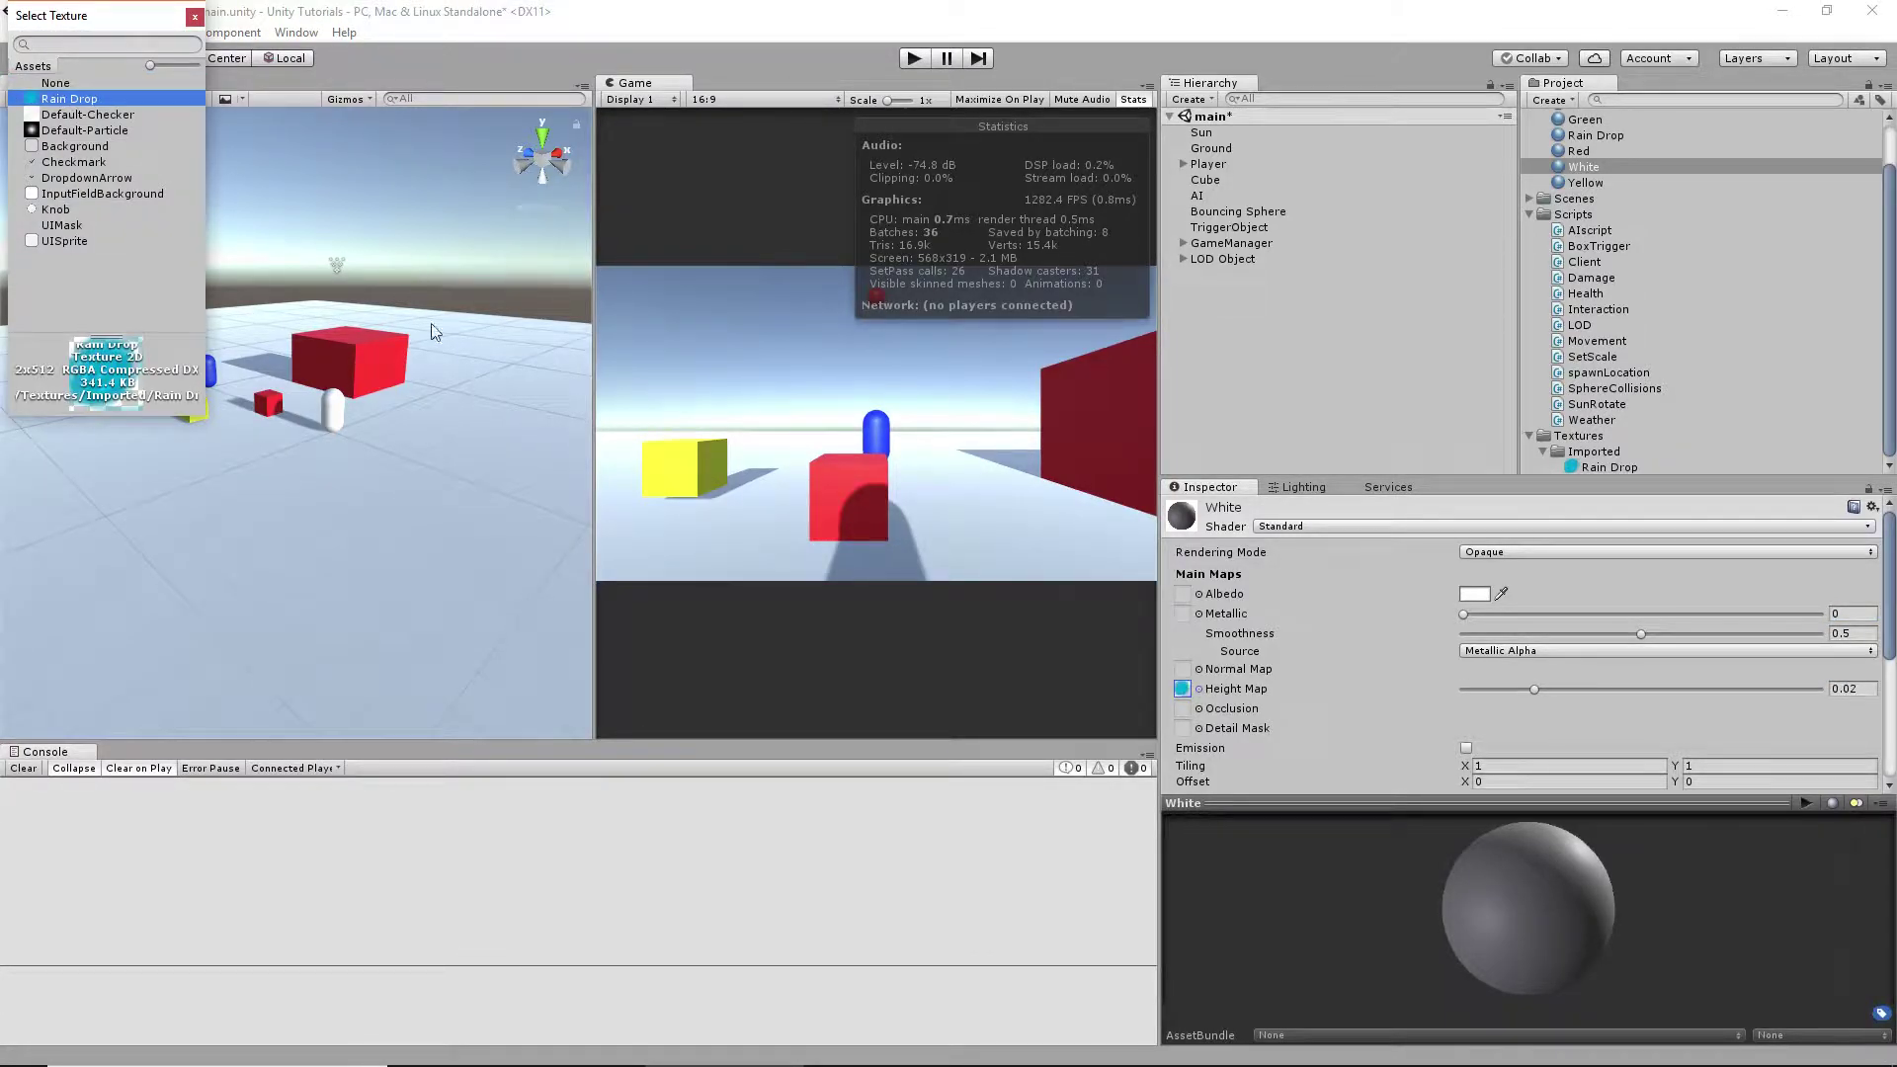
pyautogui.click(1533, 909)
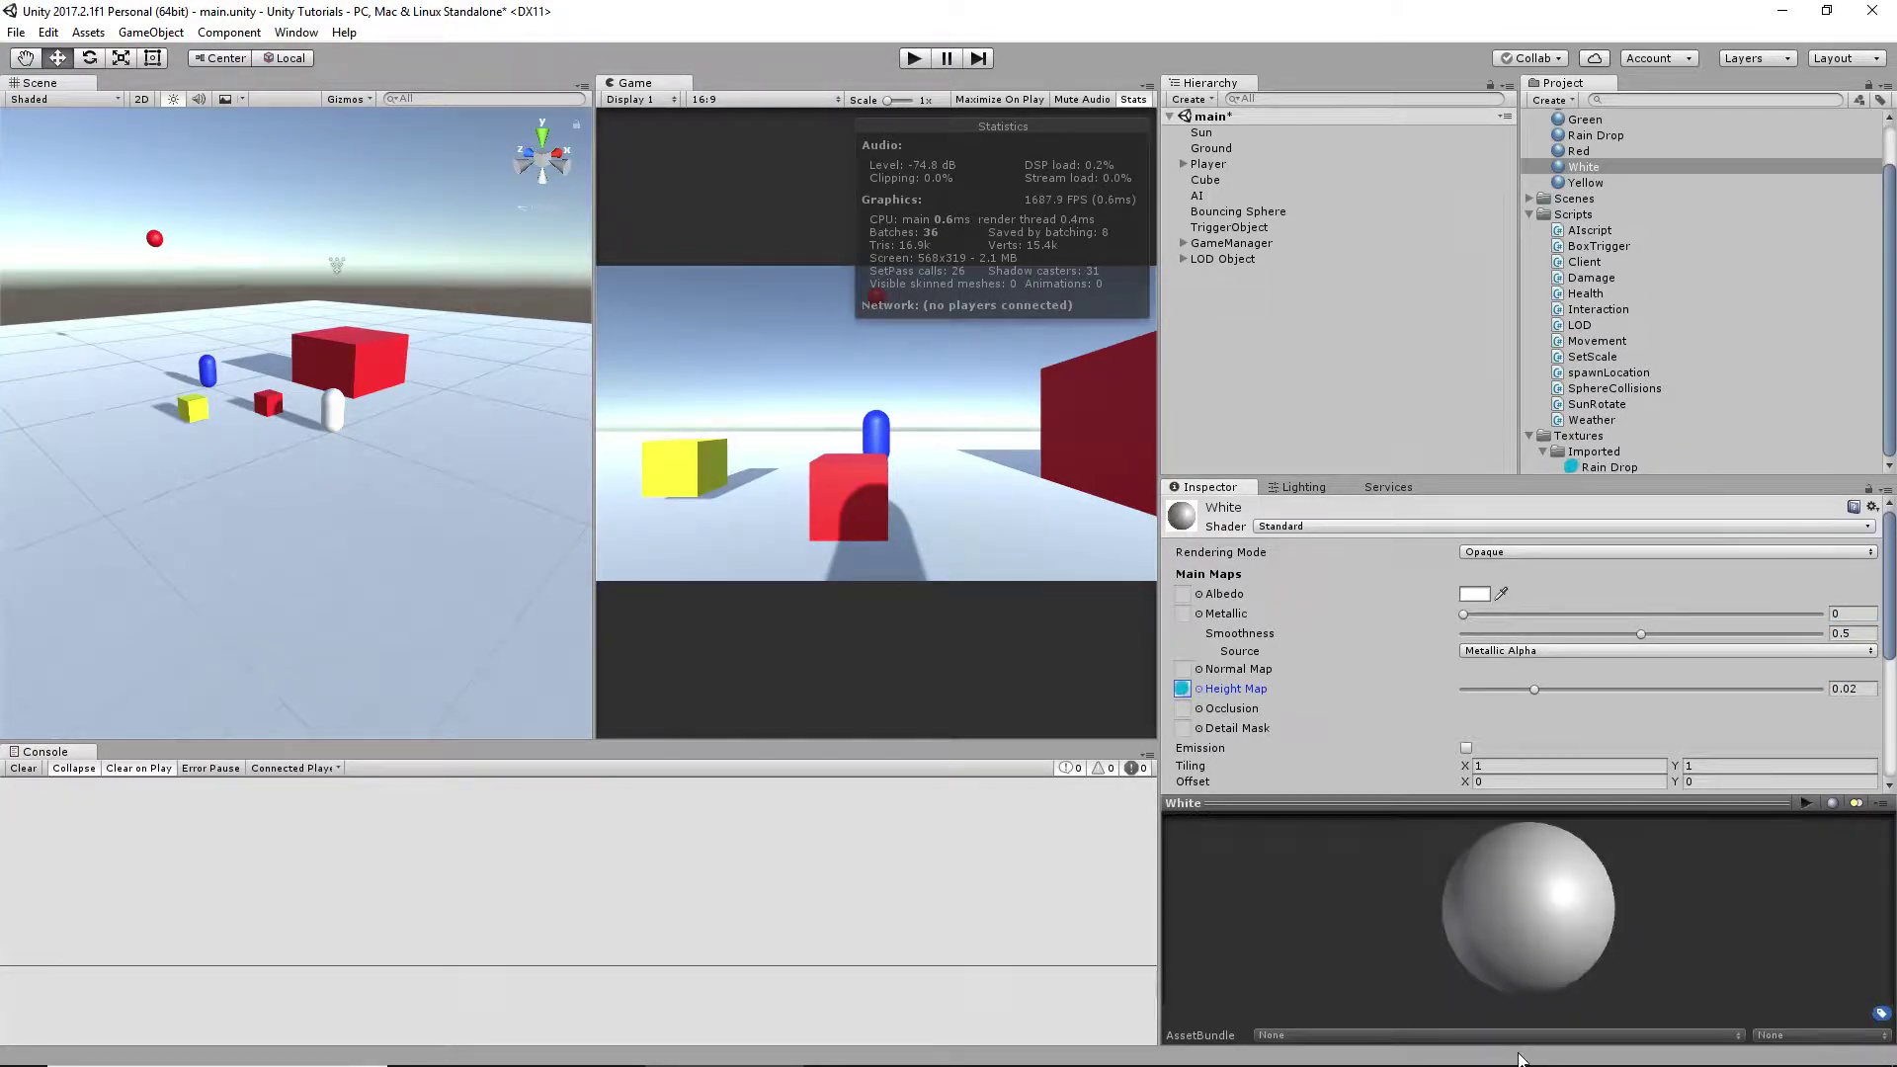
# - Reset White's Height Map to None and check the texture choices for Occlusion, leaving it at None
pyautogui.click(1198, 688)
pyautogui.press('Up')
pyautogui.press('Return')
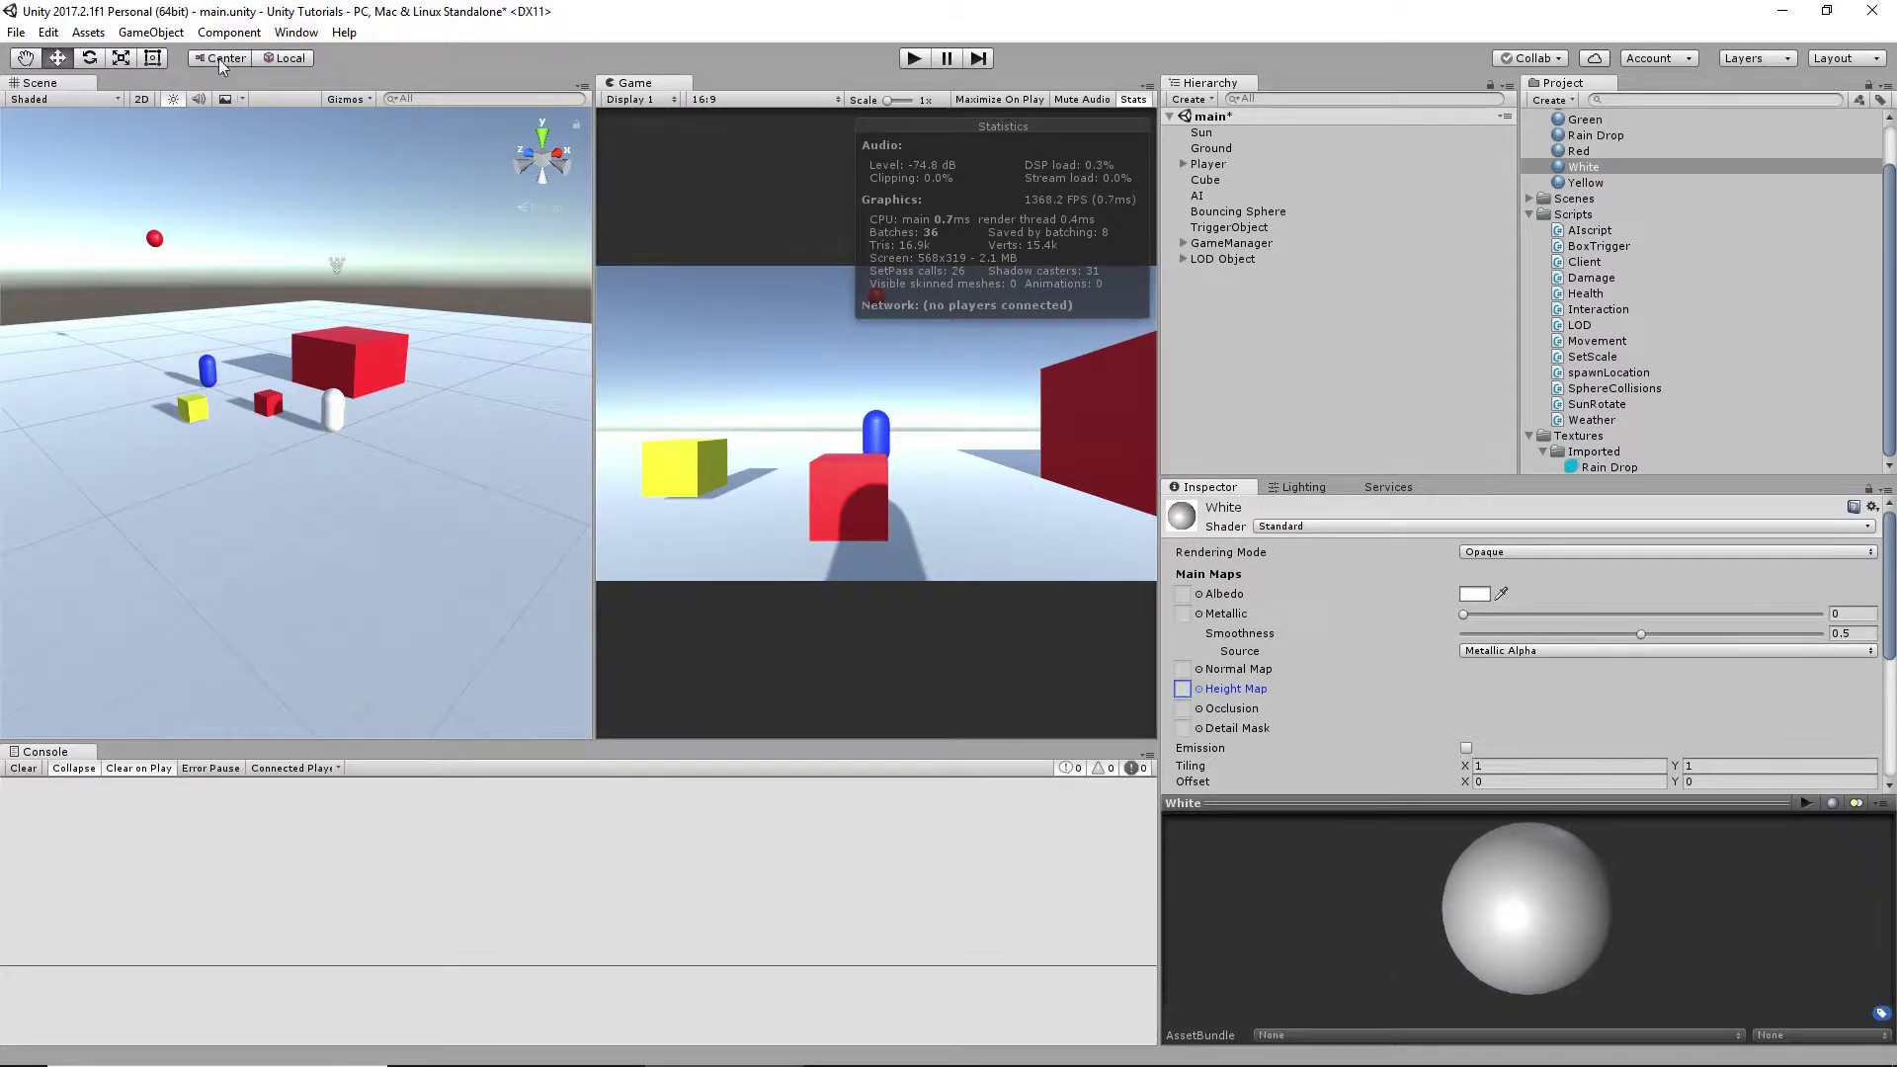
pyautogui.click(1198, 708)
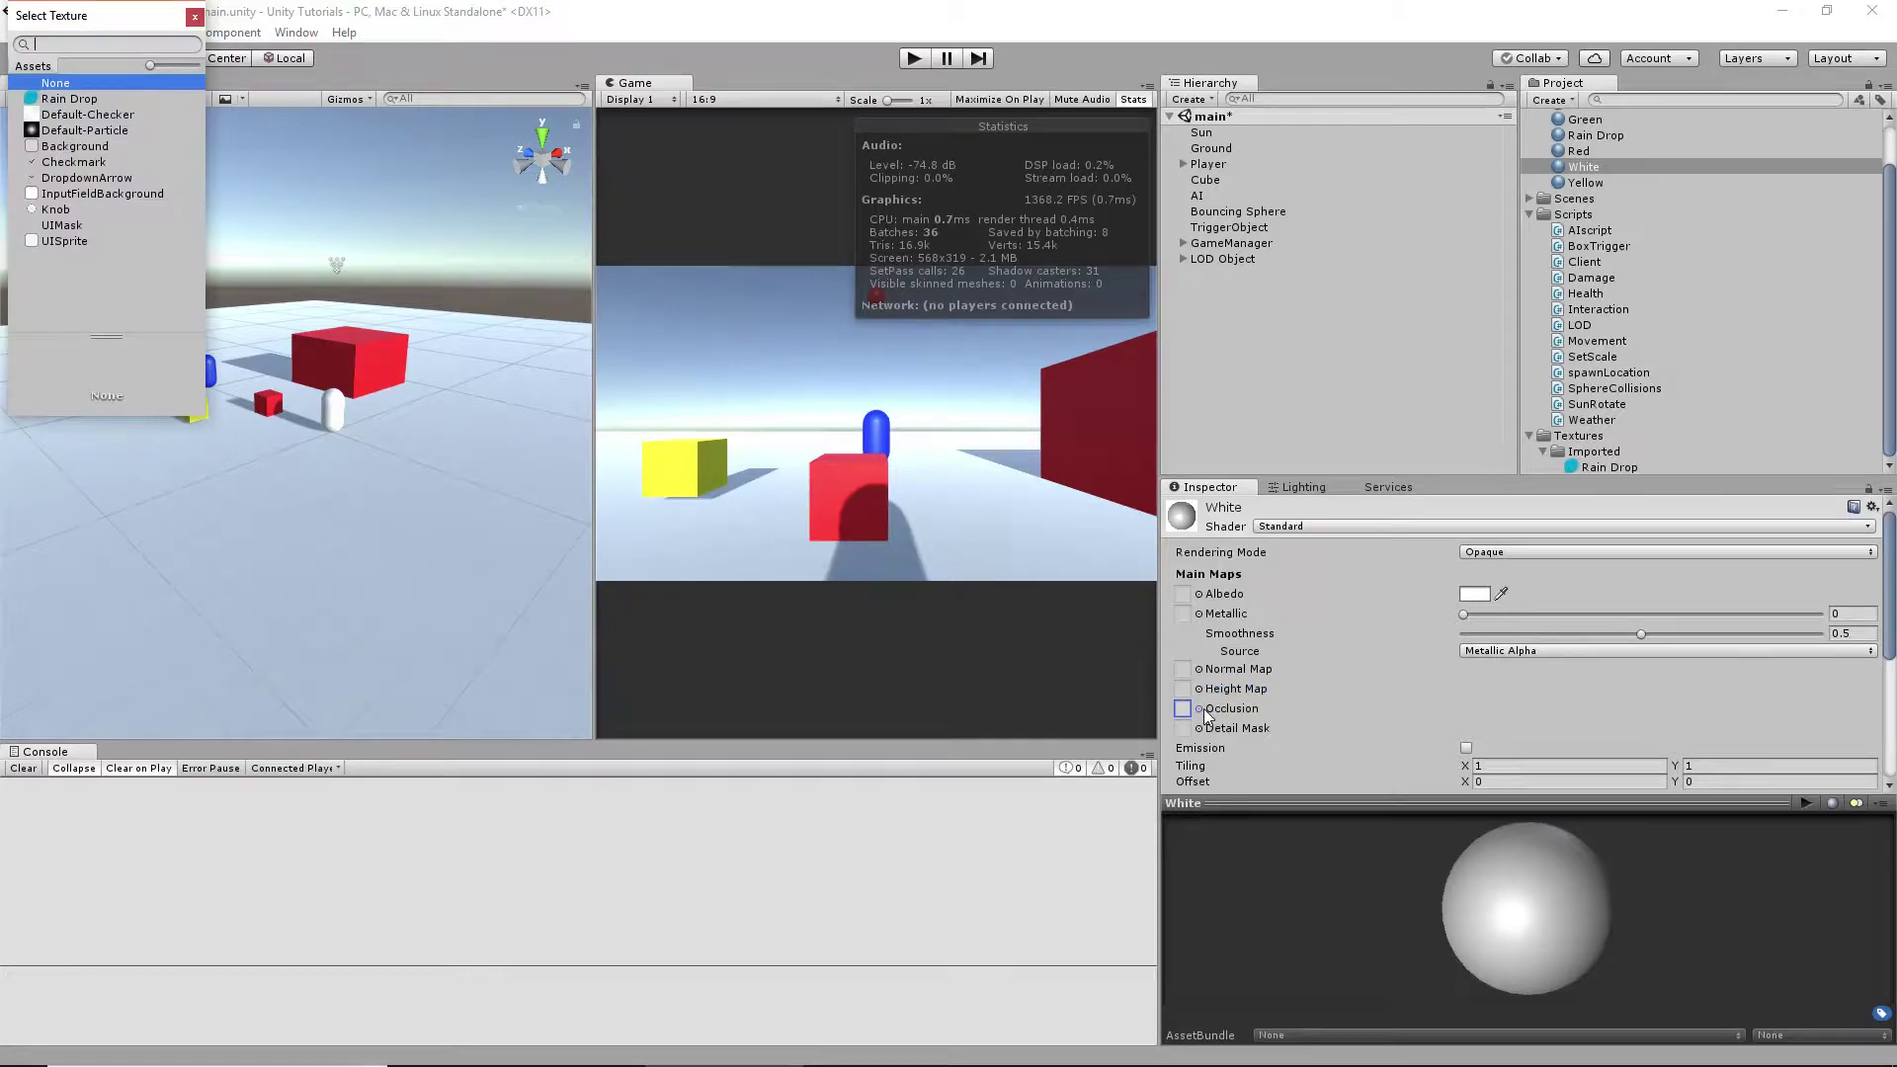
pyautogui.press('Return')
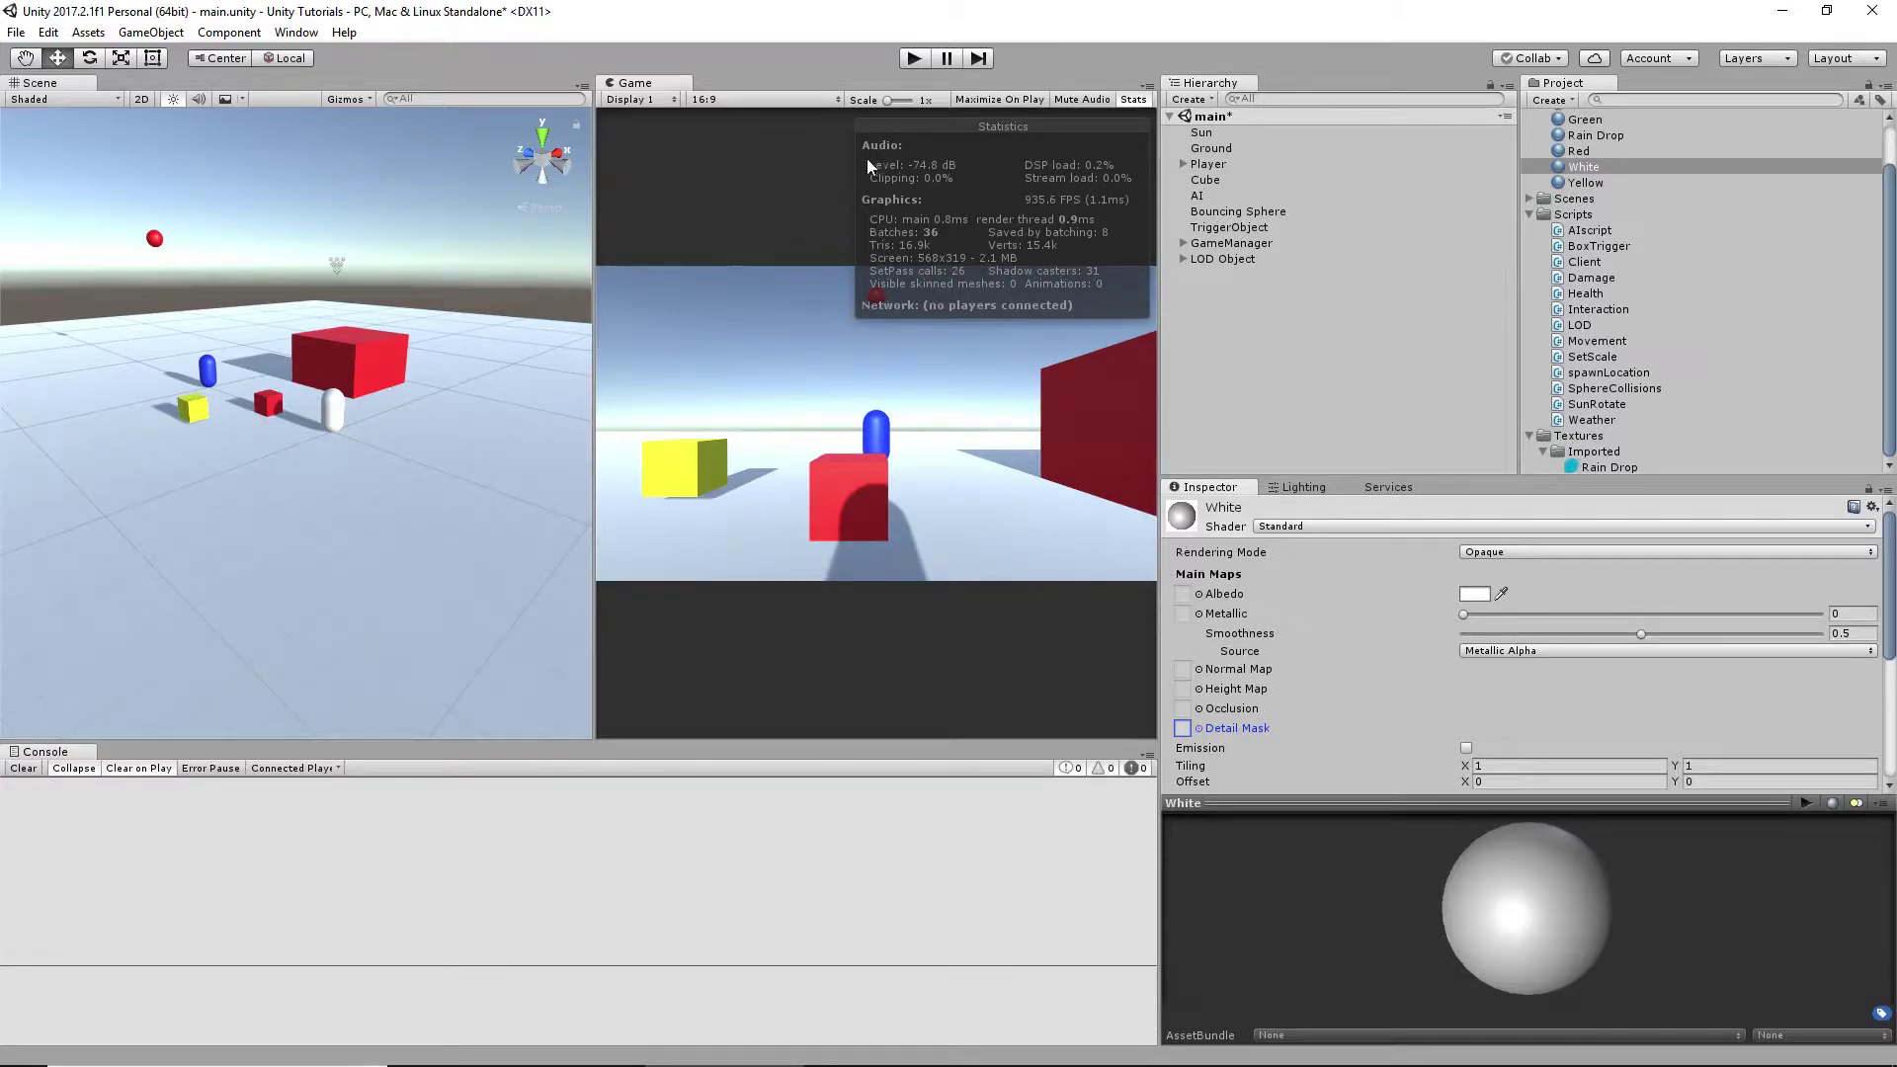
# - Collapse the Materials, Scripts, Imported and Textures folders in the project's asset tree
pyautogui.scroll(3, 1657, 261)
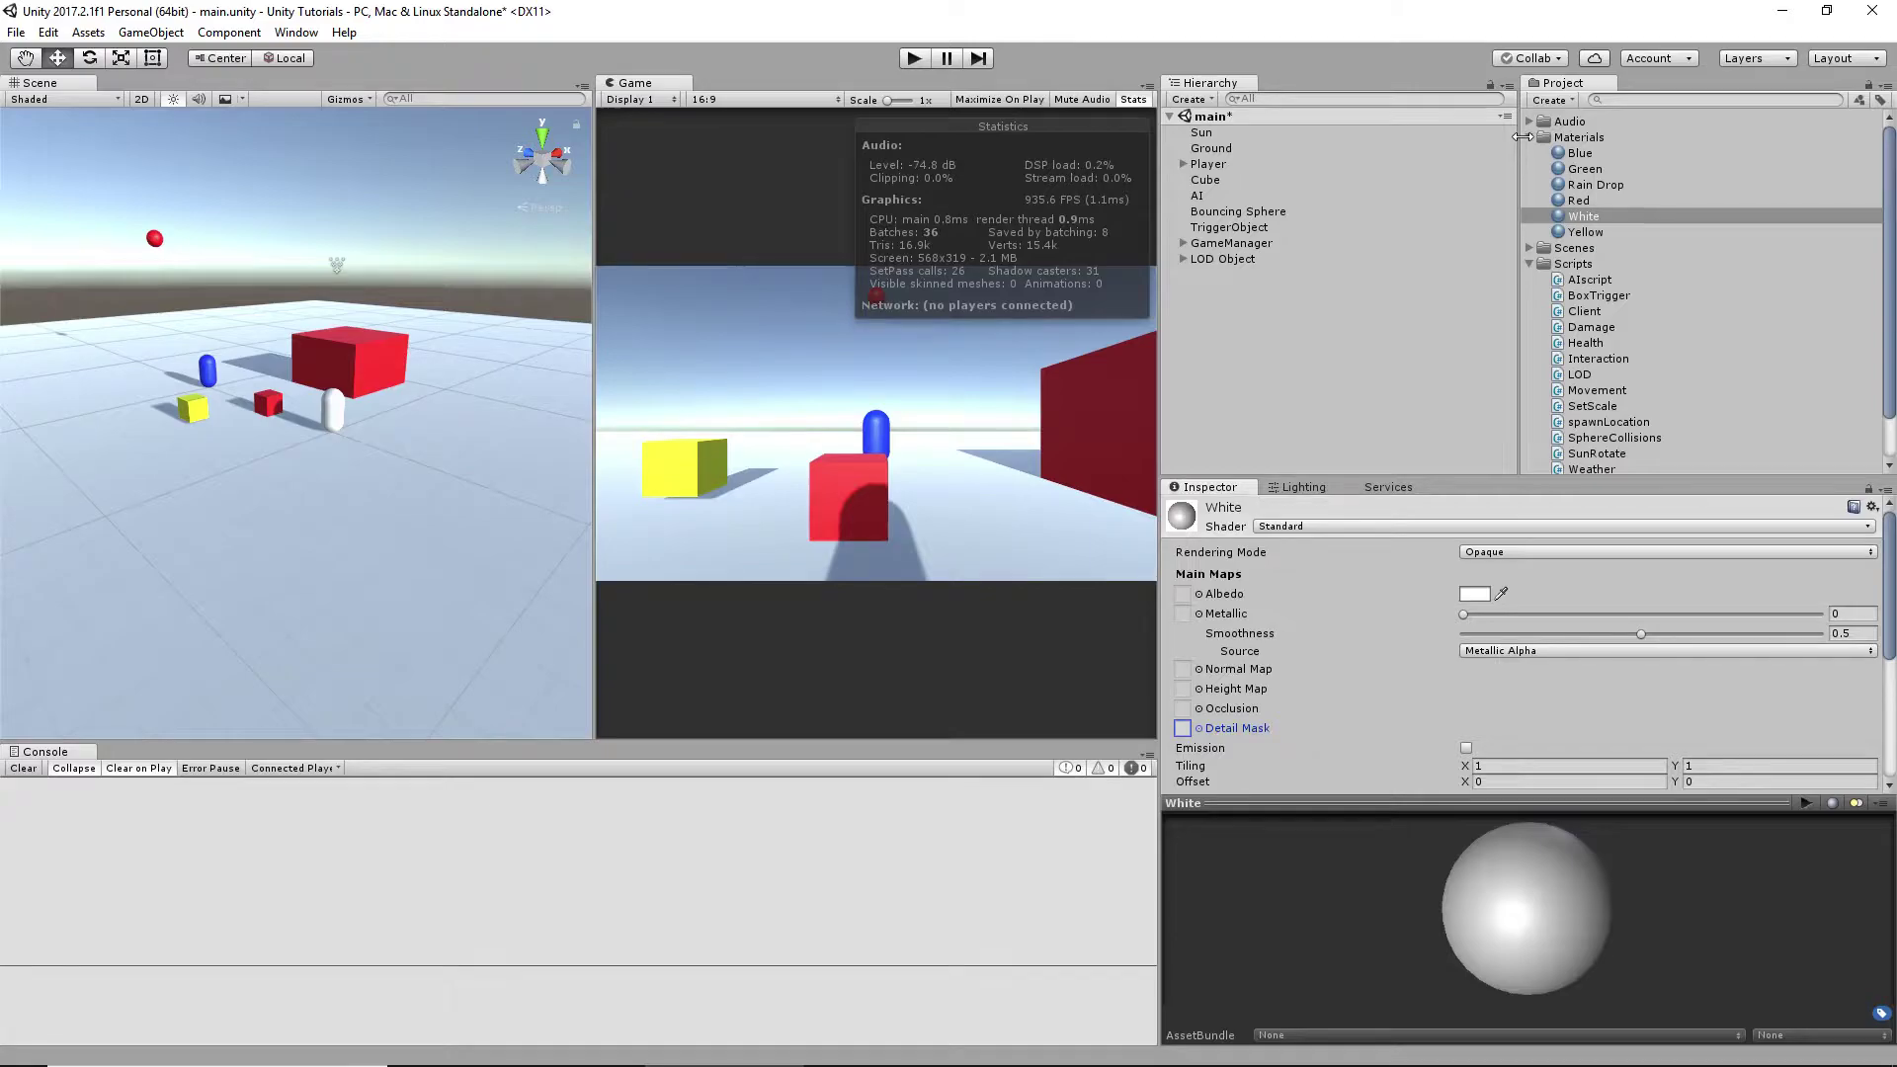
pyautogui.click(1529, 137)
pyautogui.click(1529, 169)
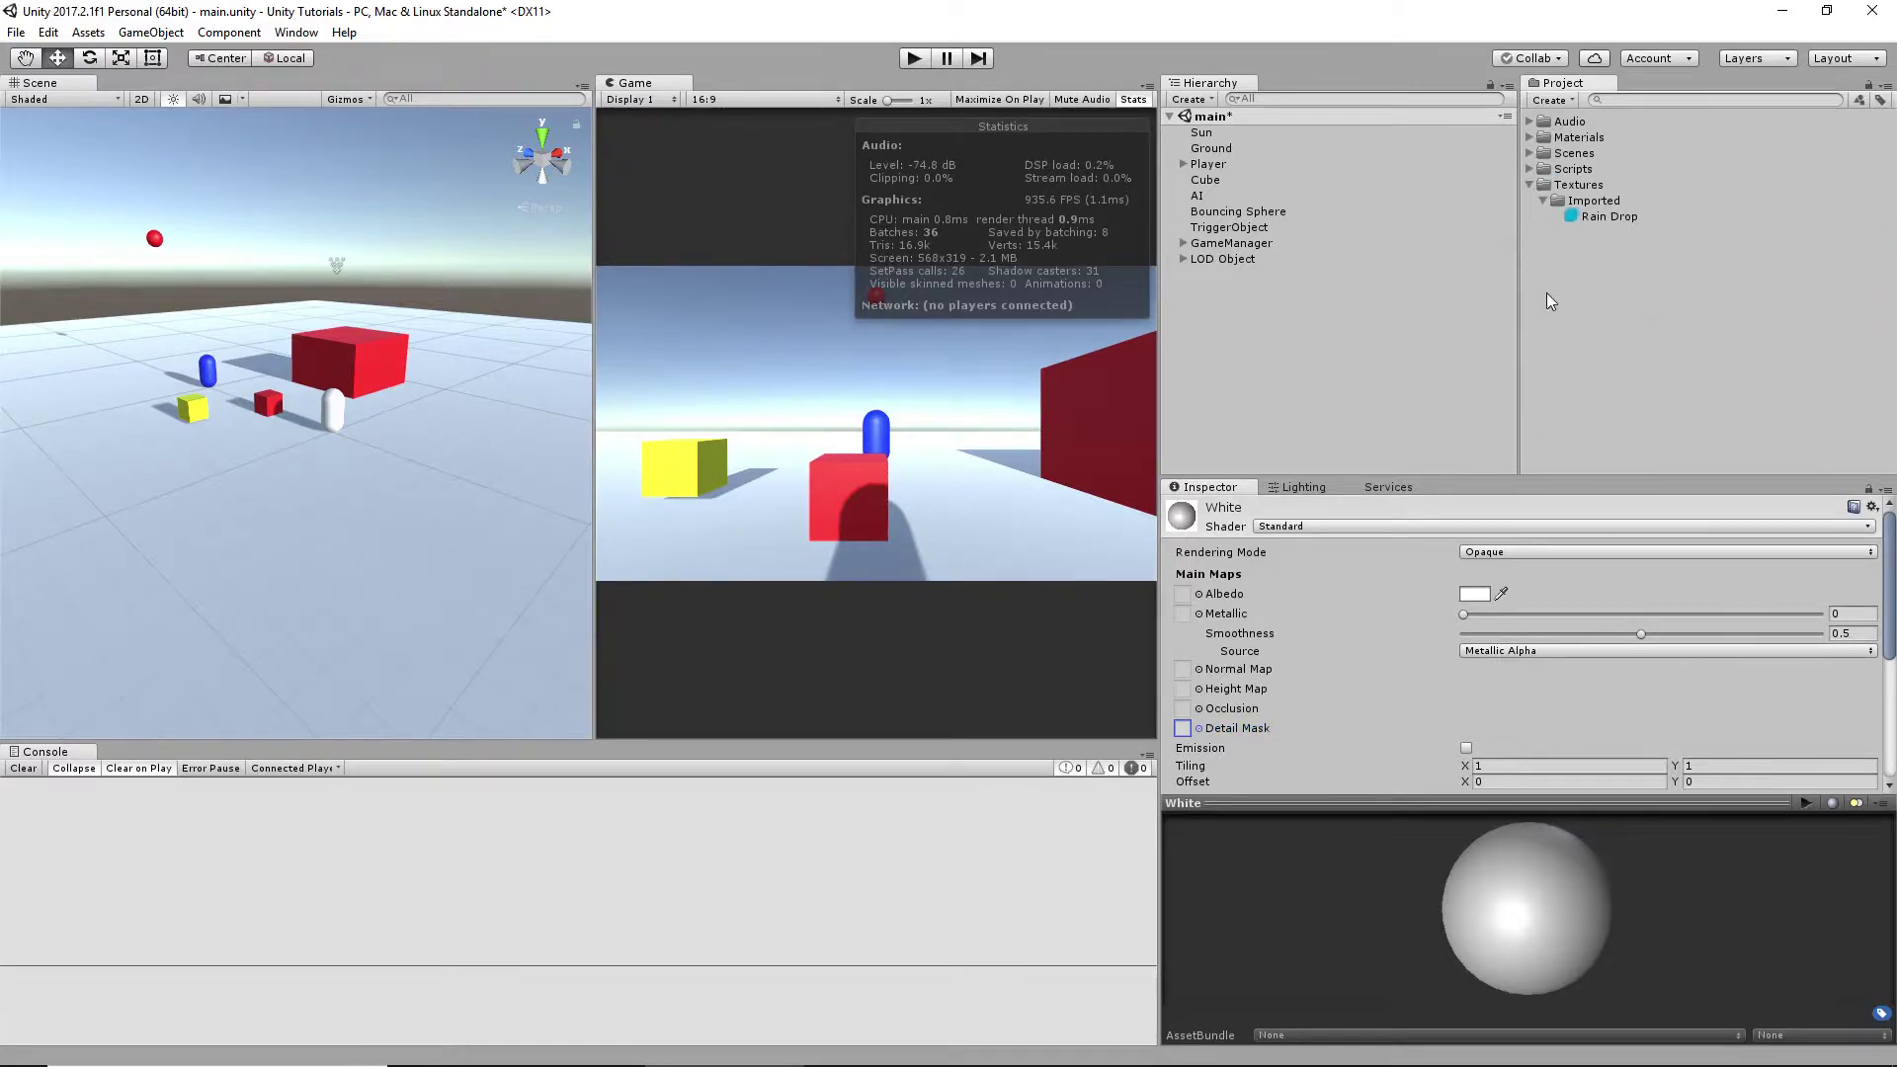
pyautogui.click(1539, 200)
pyautogui.click(1530, 184)
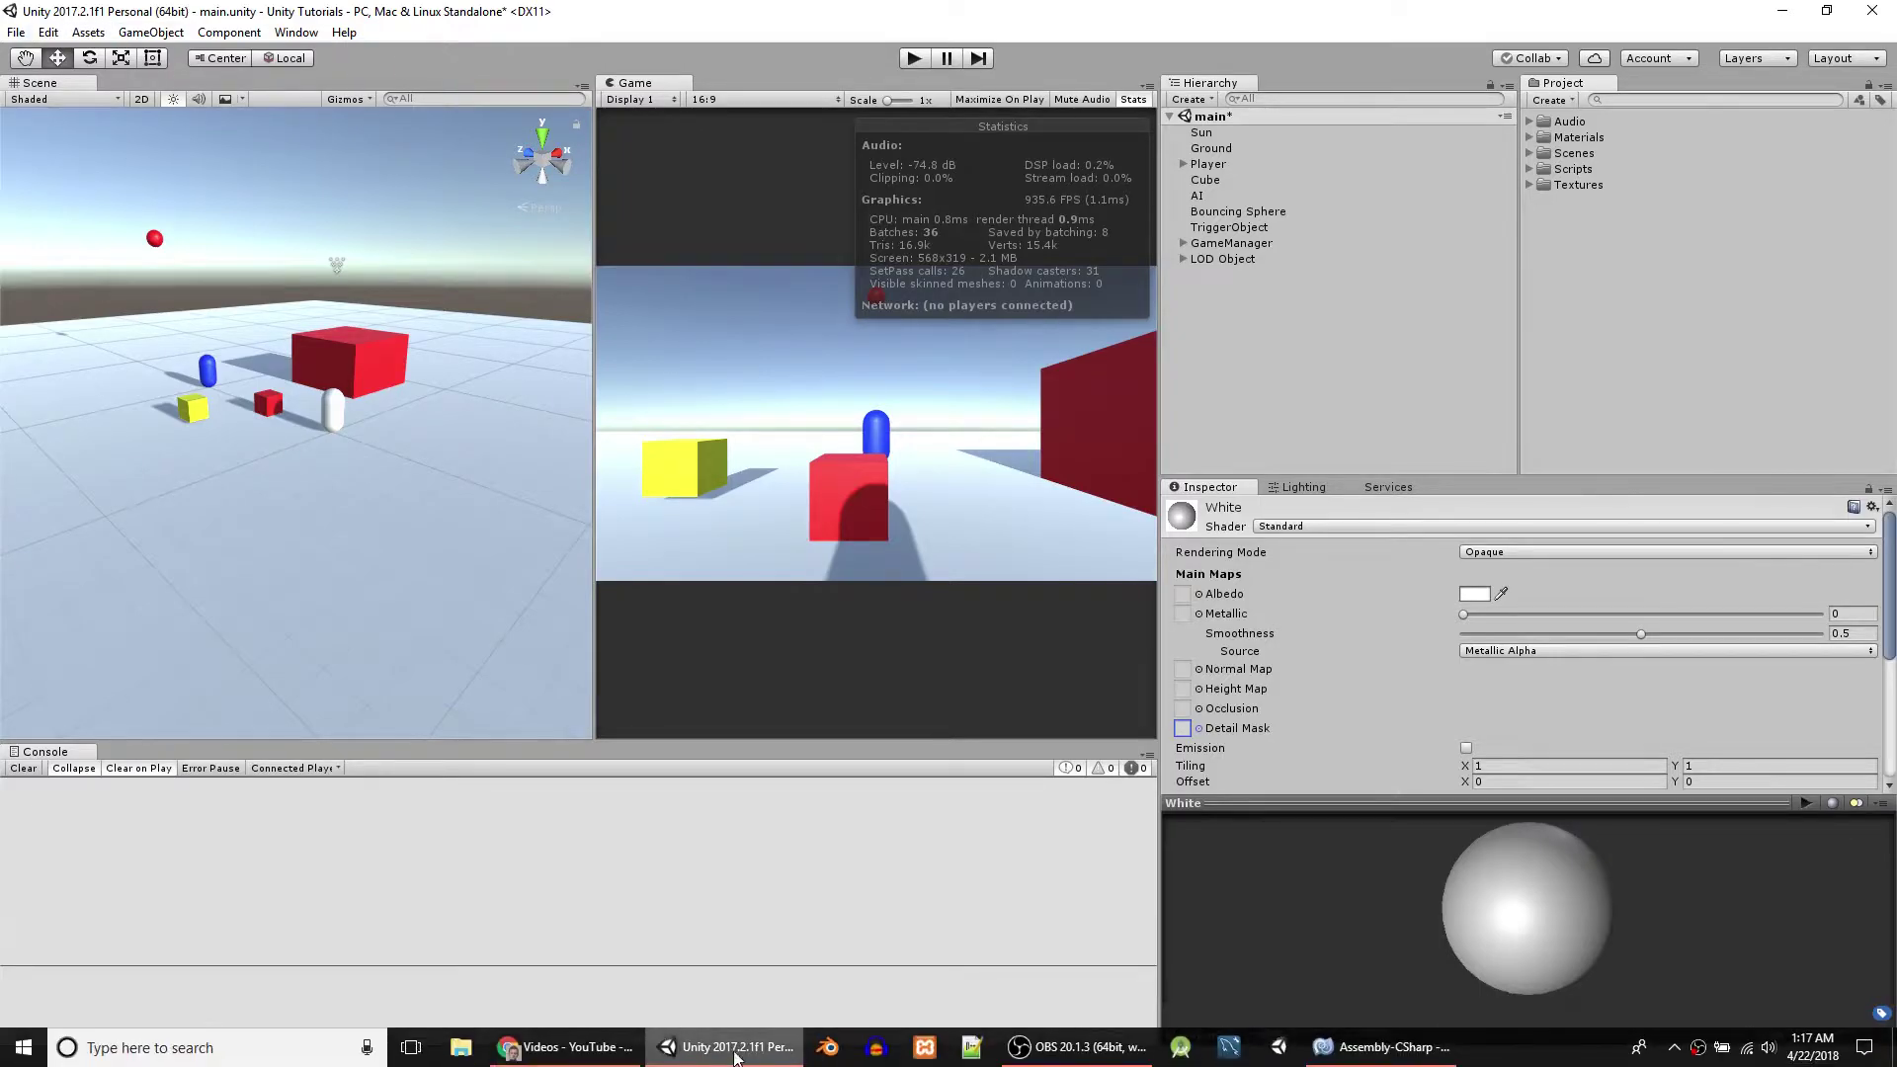
pyautogui.click(1077, 1056)
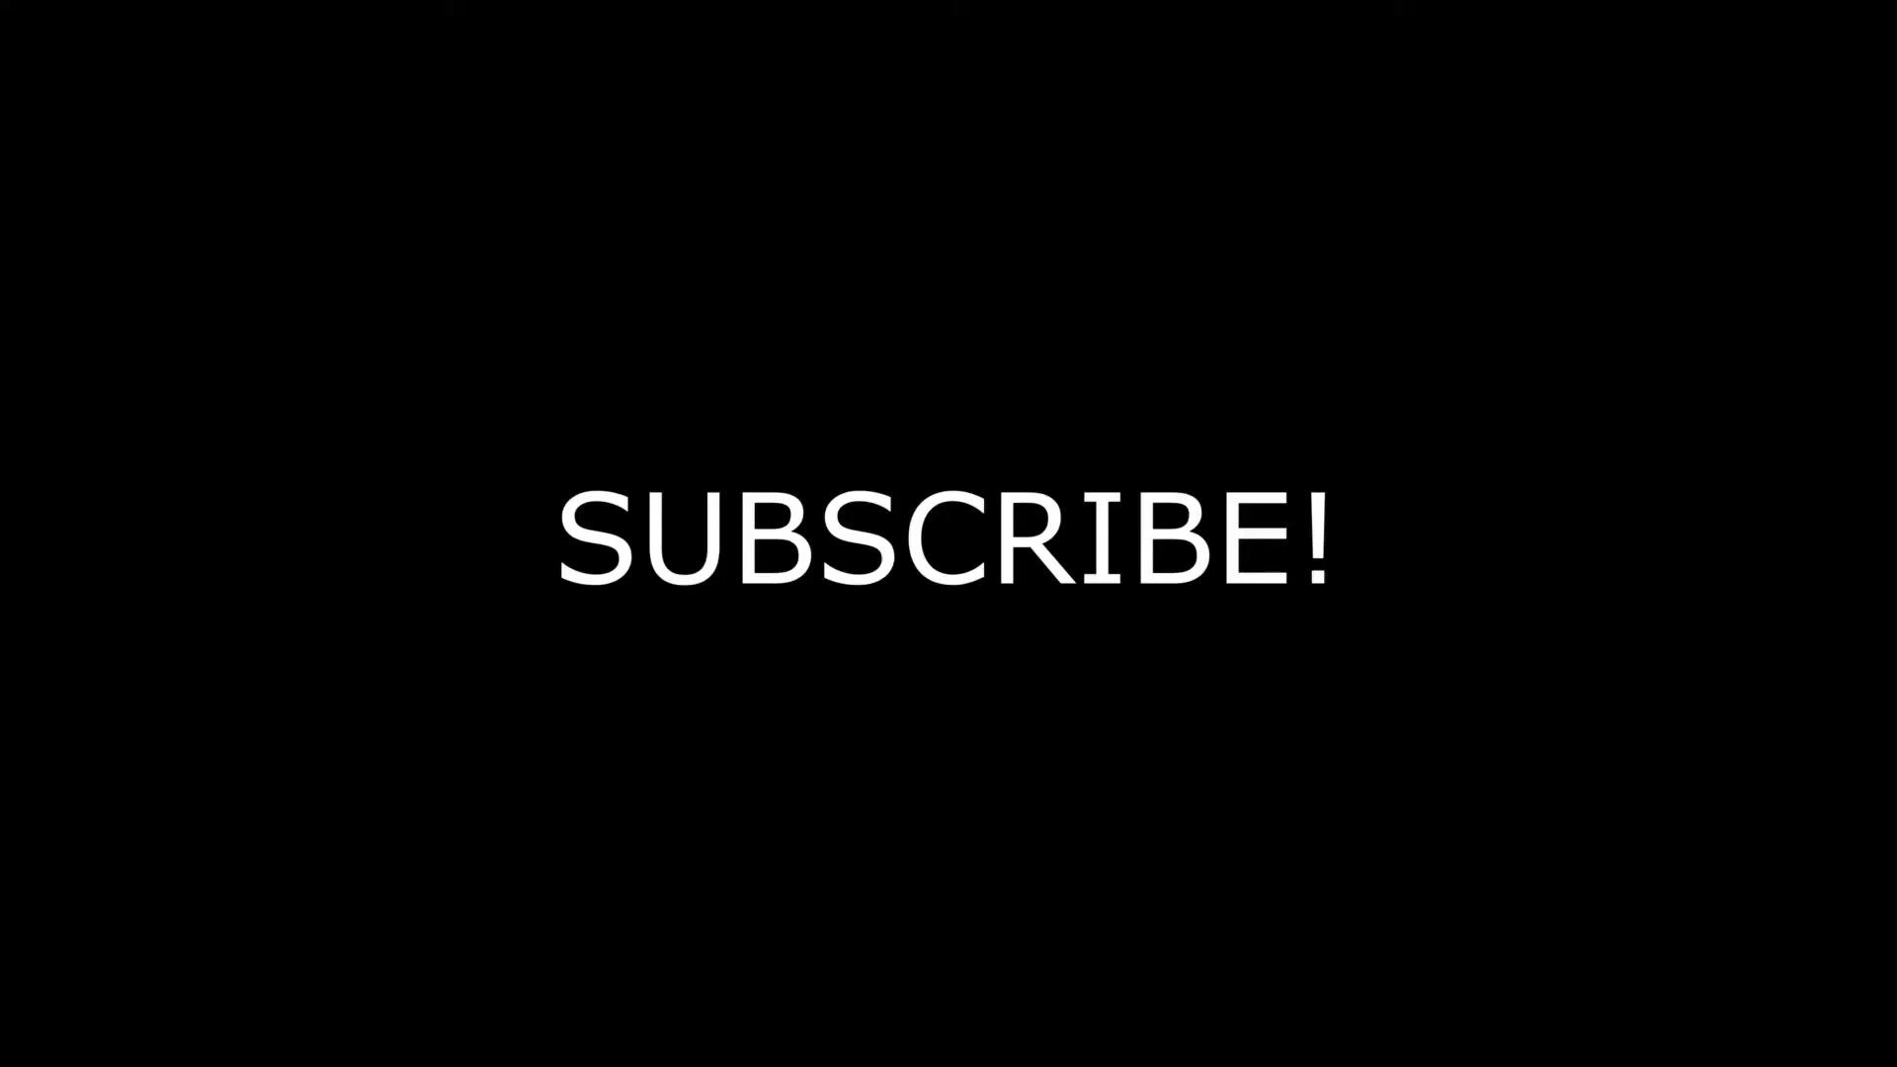